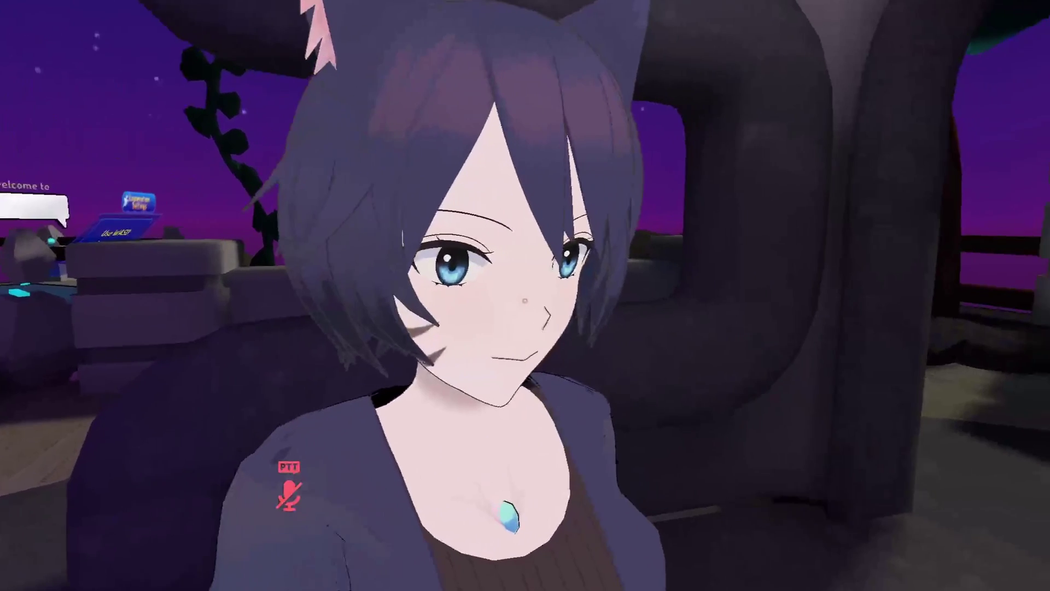
pyautogui.press('v')
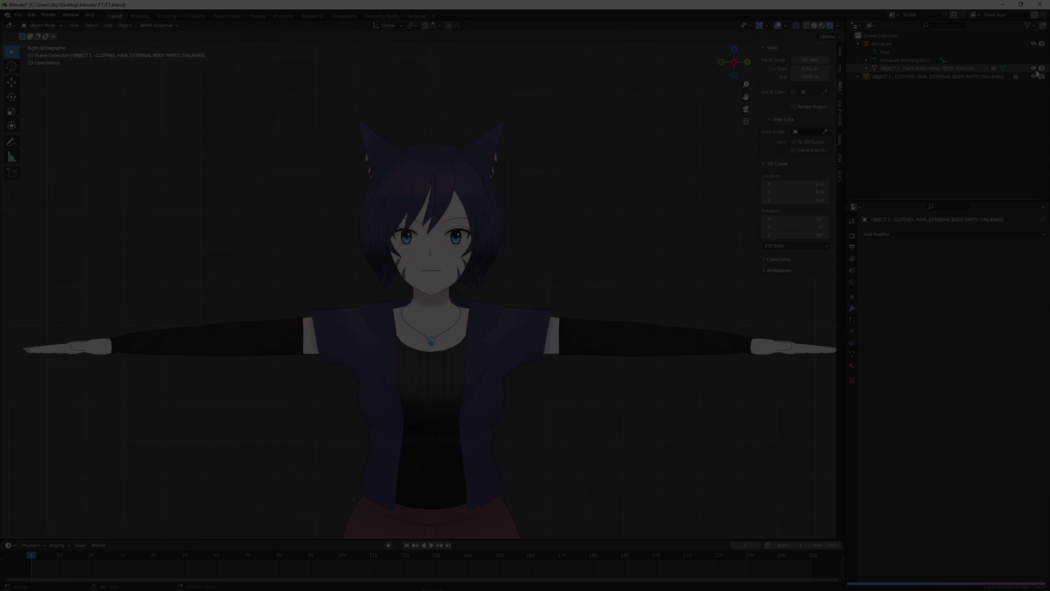
# Toggle the visibility of the face and body object and the clothes and hair object to examine what each one contains
pyautogui.click(1033, 68)
pyautogui.scroll(-2, 636, 333)
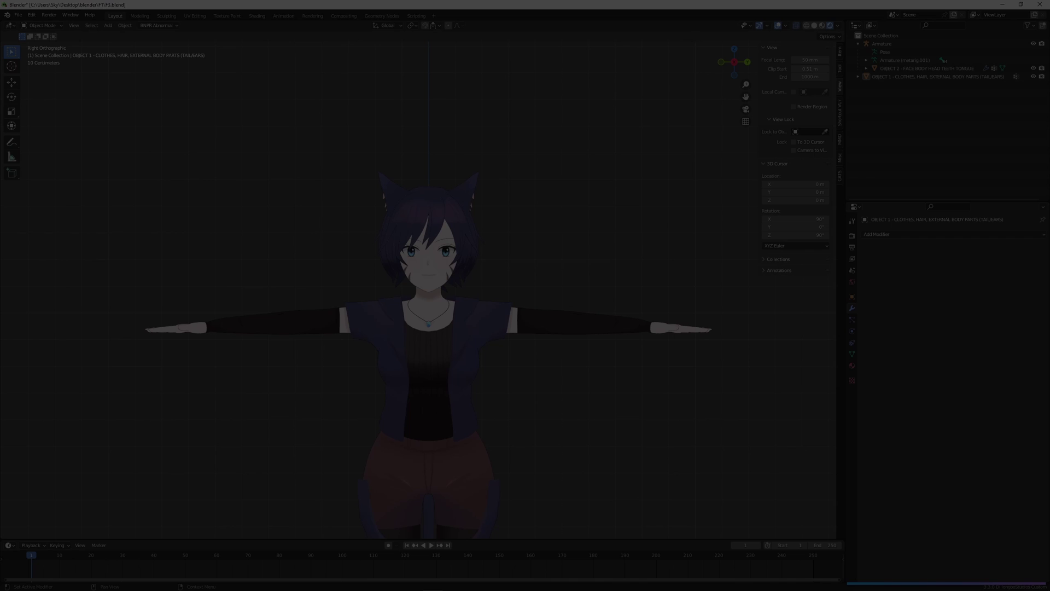
pyautogui.scroll(5, 654, 274)
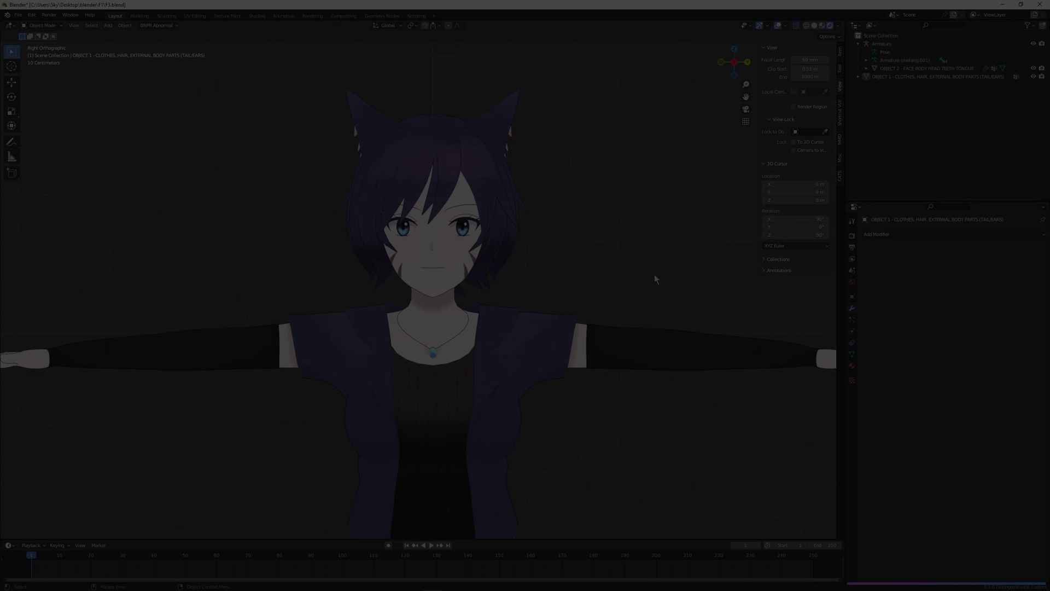
pyautogui.click(1033, 68)
pyautogui.click(1033, 68)
pyautogui.click(1033, 77)
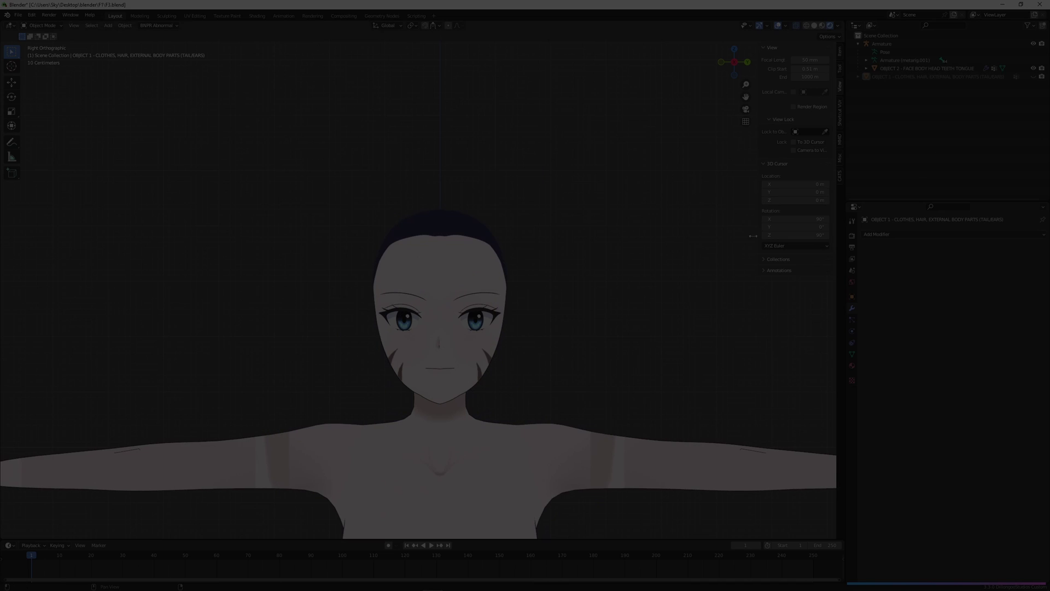
pyautogui.scroll(1, 645, 304)
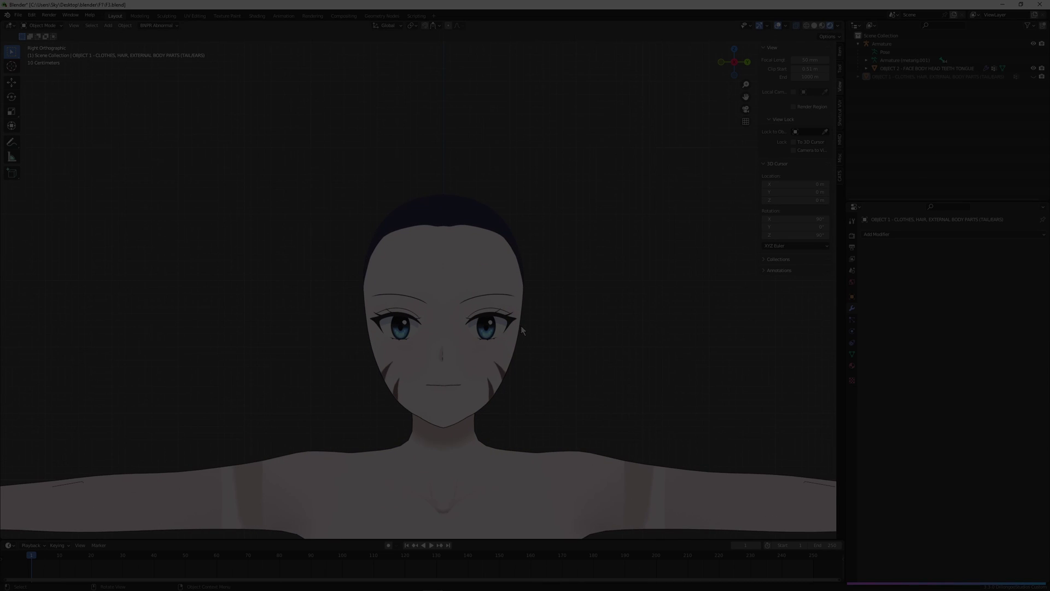
pyautogui.click(1034, 71)
pyautogui.click(1034, 71)
pyautogui.click(1034, 77)
pyautogui.click(1034, 77)
pyautogui.click(1034, 77)
pyautogui.click(1034, 77)
pyautogui.click(1034, 77)
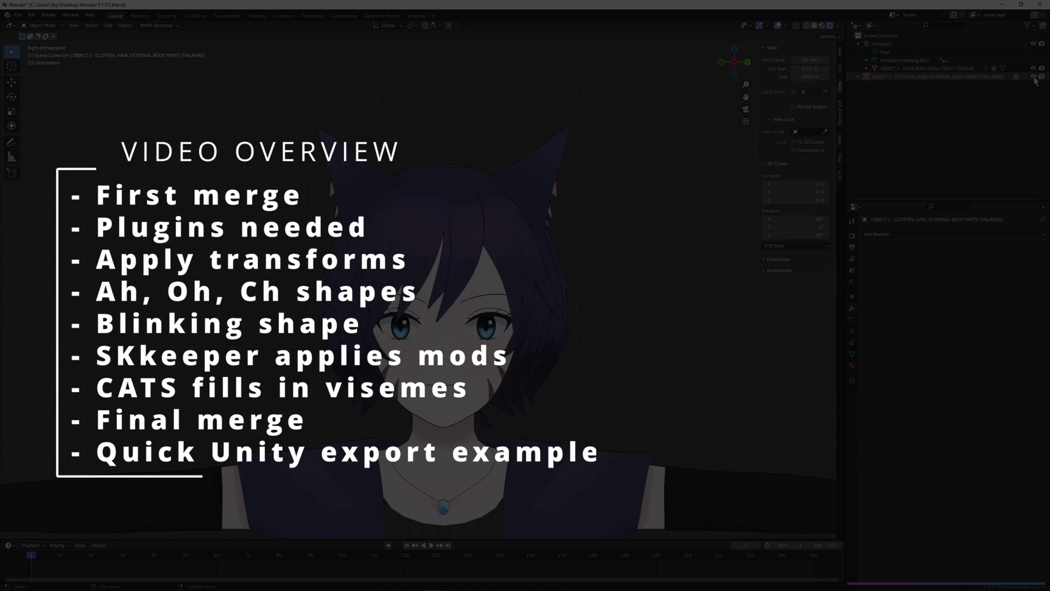
pyautogui.click(1033, 77)
pyautogui.click(1033, 77)
pyautogui.click(1033, 77)
pyautogui.click(1034, 70)
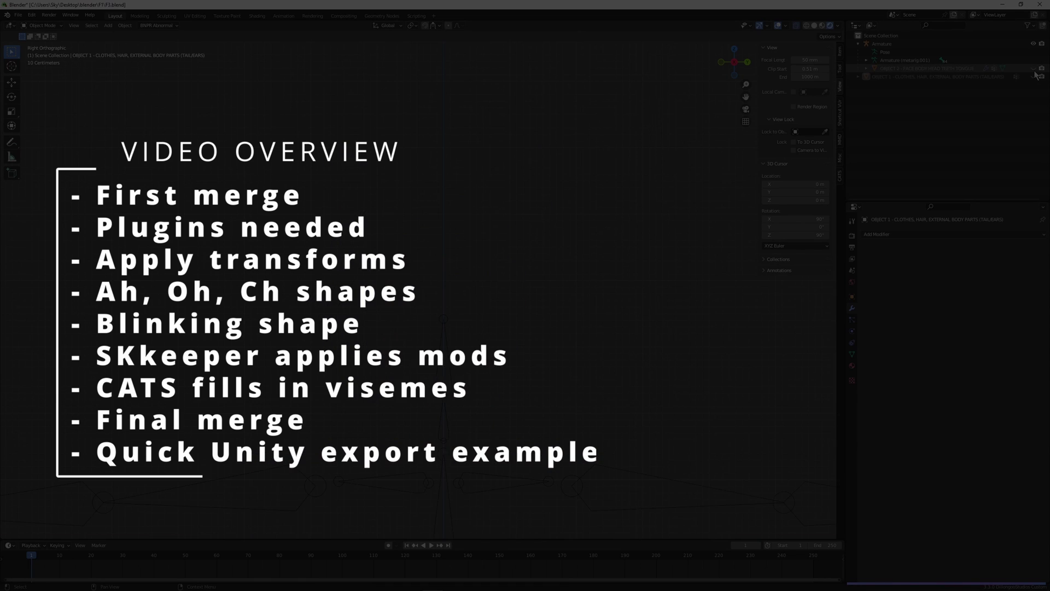
pyautogui.click(1034, 69)
pyautogui.click(1033, 77)
pyautogui.click(1033, 77)
pyautogui.click(1033, 70)
pyautogui.click(1033, 70)
pyautogui.click(1033, 76)
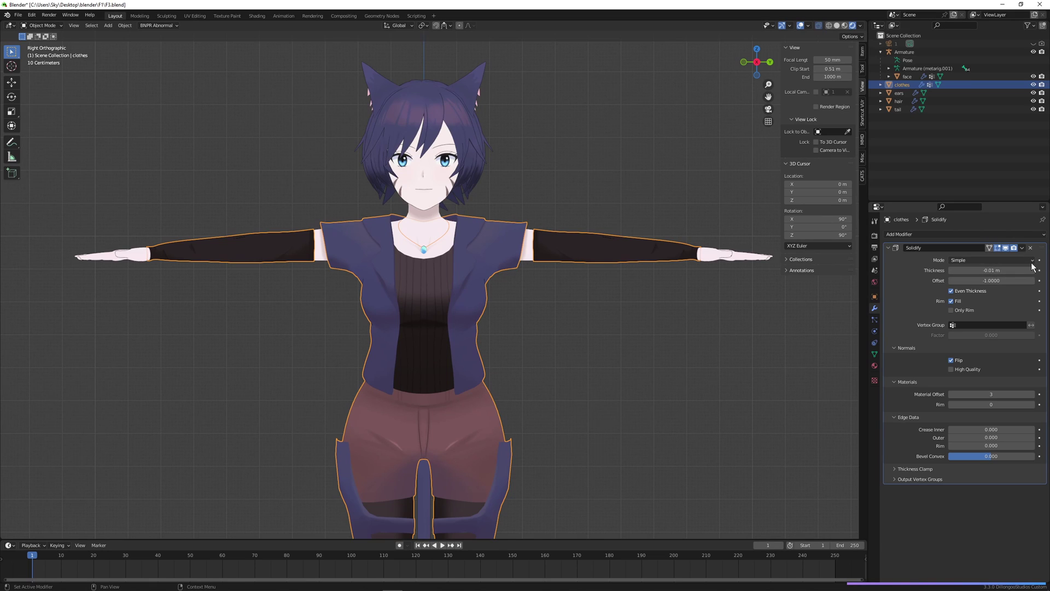
# Apply the Solidify modifier on the clothes object
pyautogui.click(1018, 260)
pyautogui.click(1019, 268)
pyautogui.click(1022, 248)
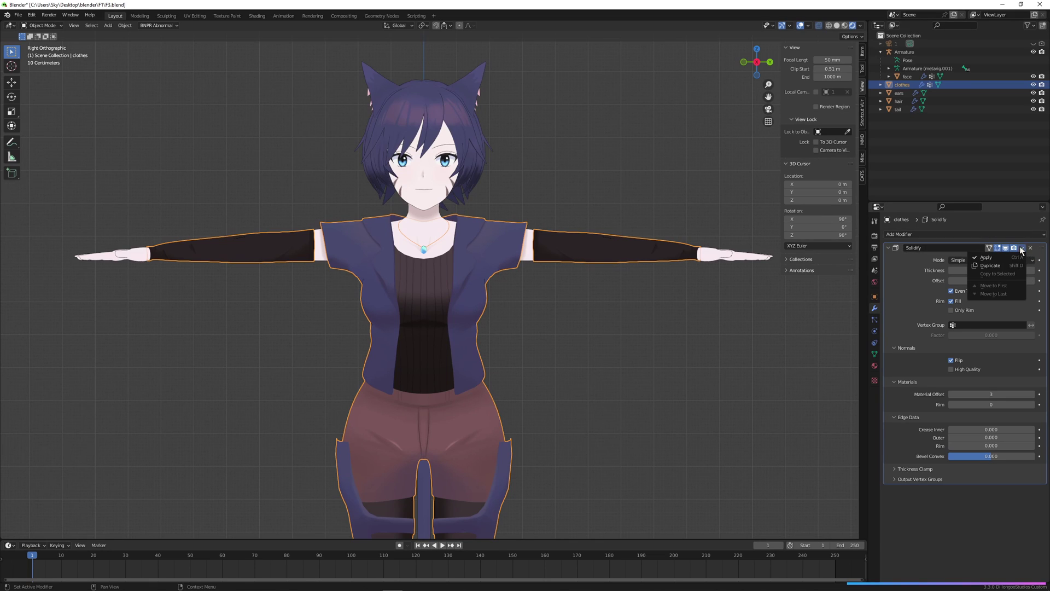
pyautogui.click(1019, 258)
# Apply the Solidify modifiers on the ears and hair objects
pyautogui.click(924, 93)
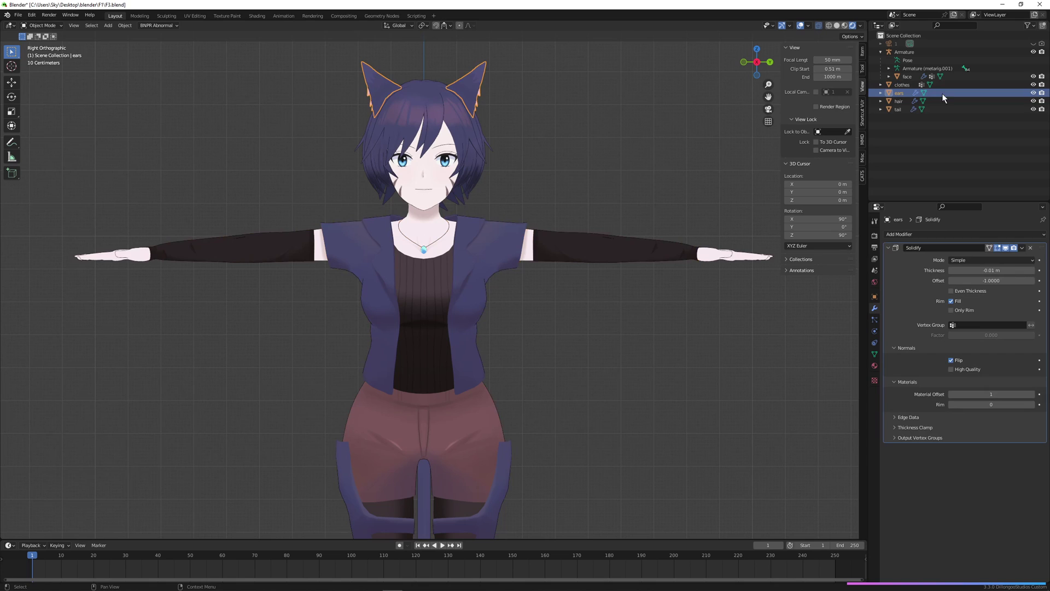
pyautogui.click(1022, 248)
pyautogui.click(1018, 259)
pyautogui.click(977, 101)
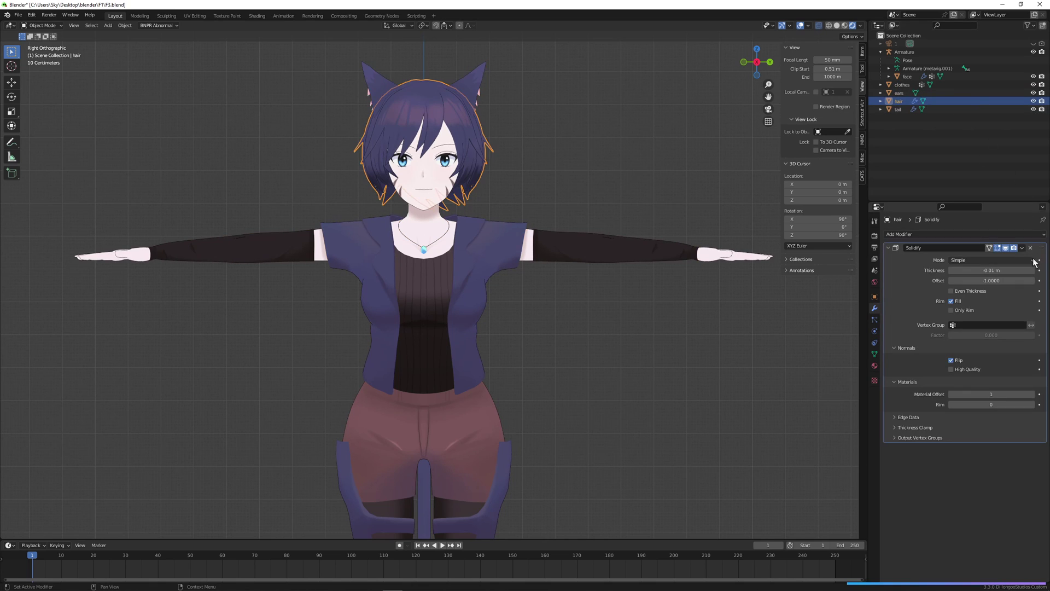
pyautogui.click(1023, 249)
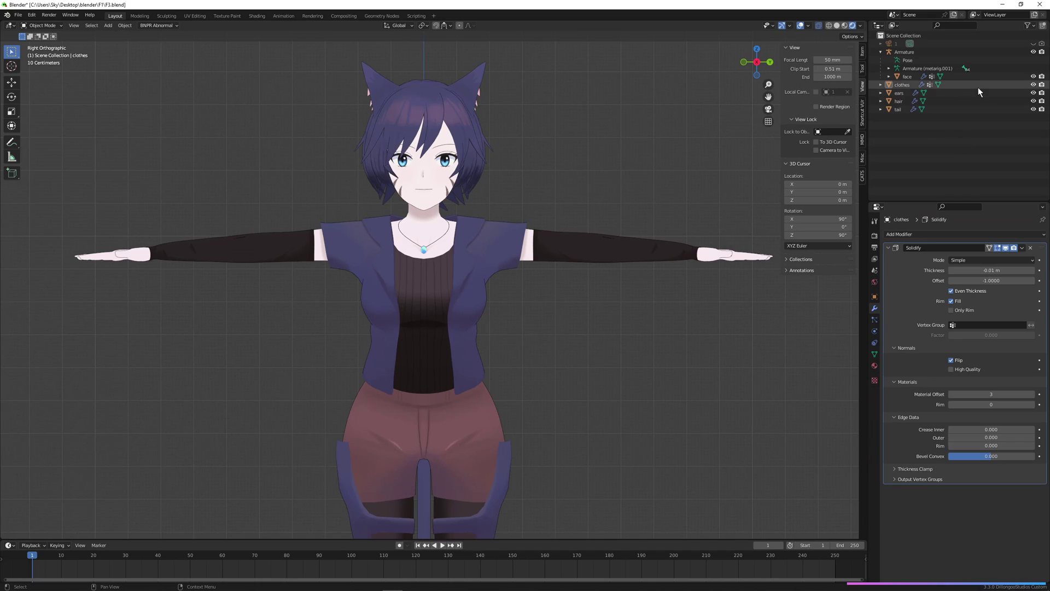
# Apply the clothes object's Solidify modifier
pyautogui.click(978, 85)
pyautogui.click(990, 260)
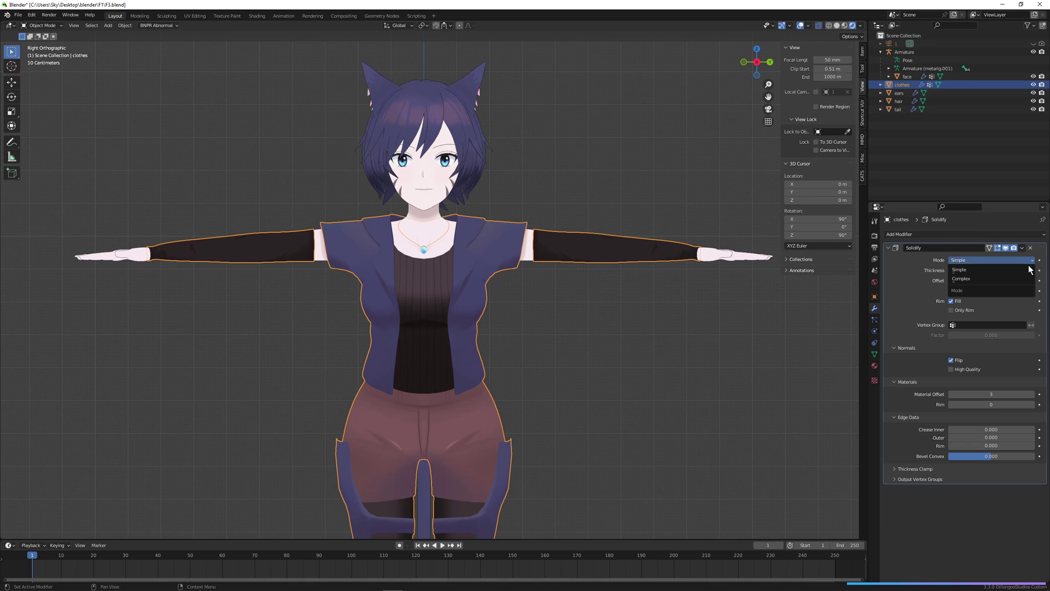
pyautogui.click(1022, 247)
pyautogui.click(1012, 259)
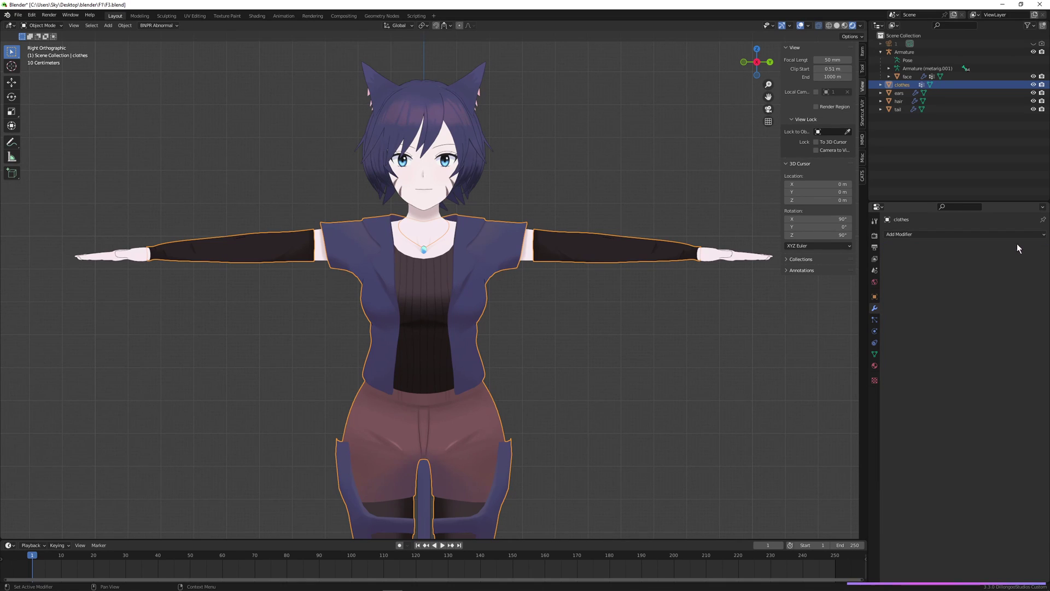
# Apply the Solidify modifiers on the ears and the hair, and select the tail object
pyautogui.click(929, 93)
pyautogui.click(1021, 248)
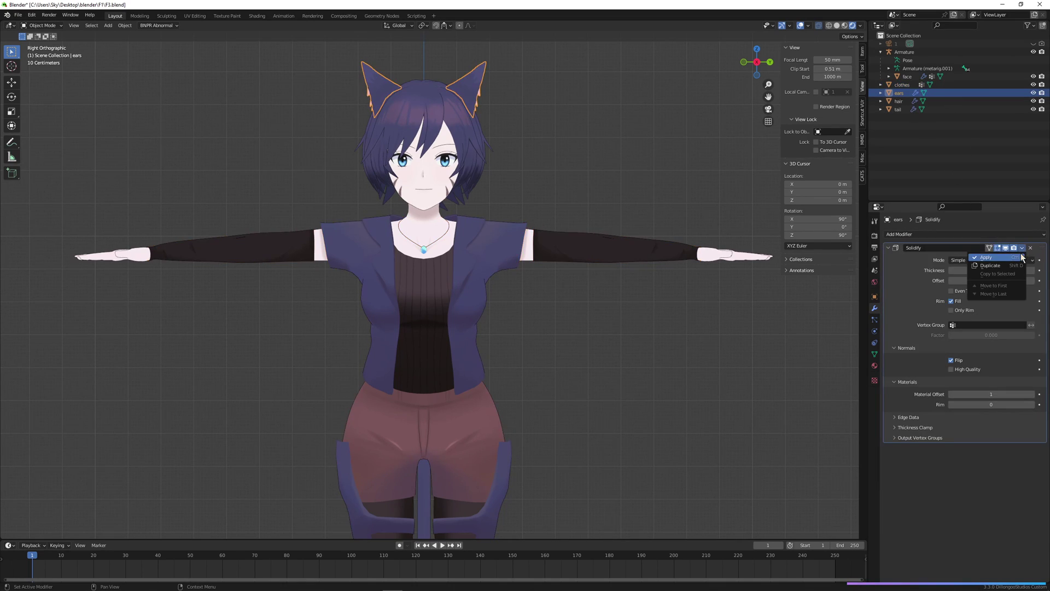
pyautogui.click(1012, 258)
pyautogui.click(963, 101)
pyautogui.click(1021, 248)
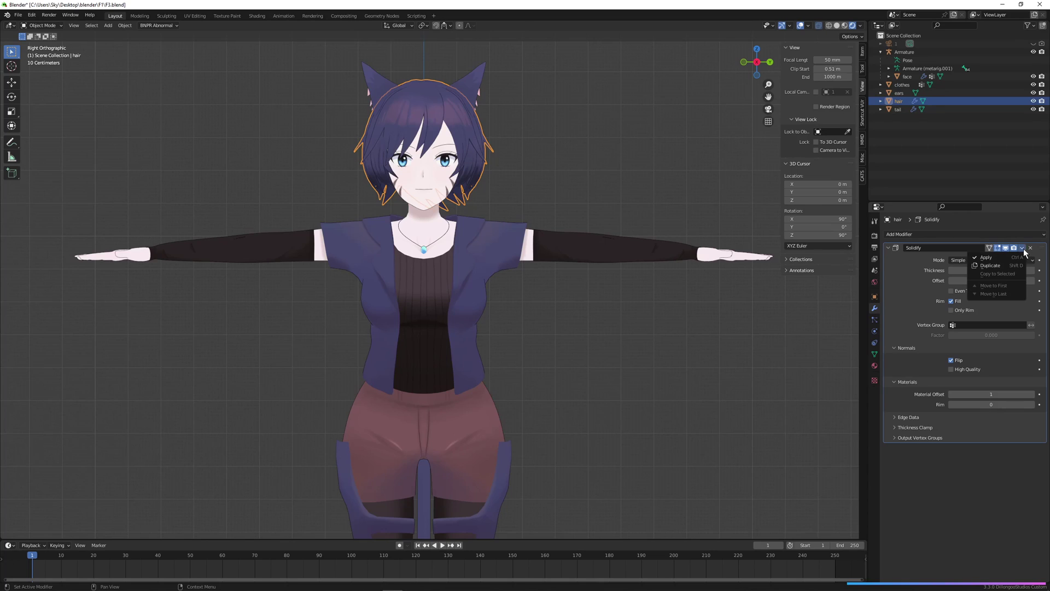
pyautogui.click(1012, 258)
pyautogui.click(962, 110)
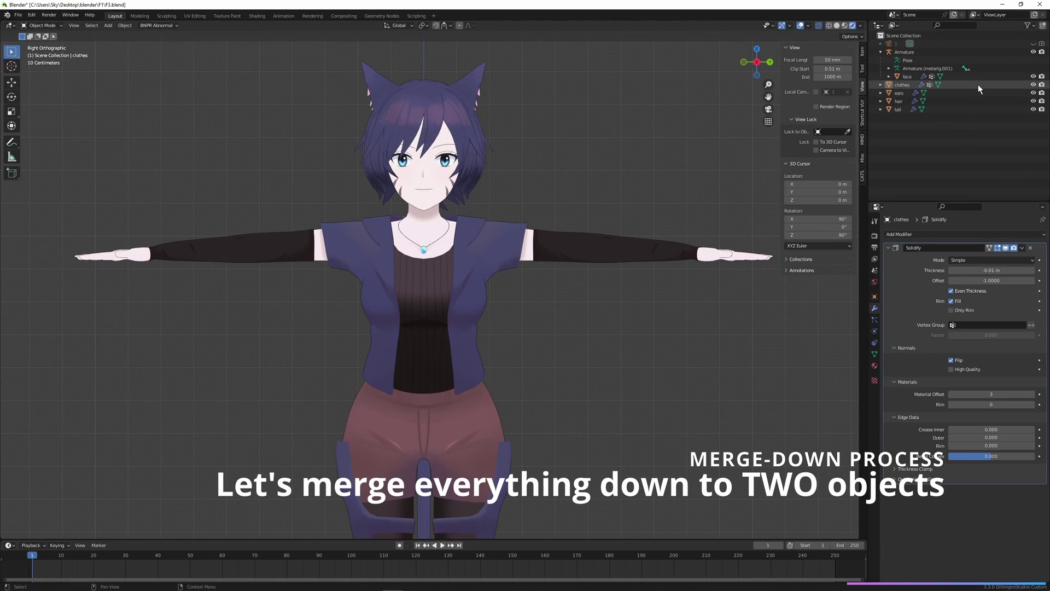
# Select the clothes object and apply its Solidify modifier
pyautogui.click(865, 189)
pyautogui.click(1022, 248)
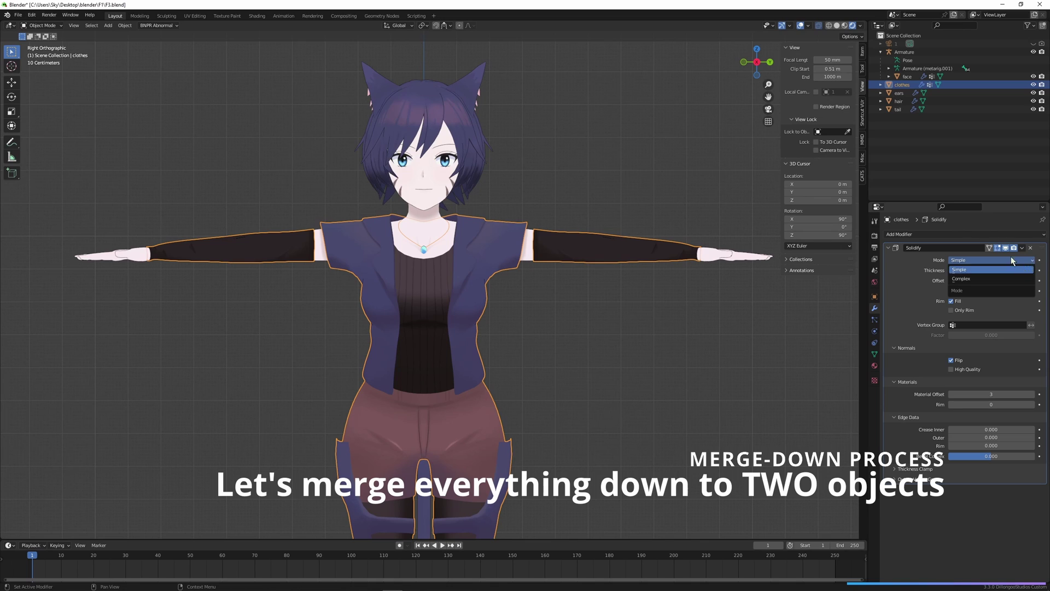
pyautogui.click(1021, 247)
pyautogui.click(1014, 258)
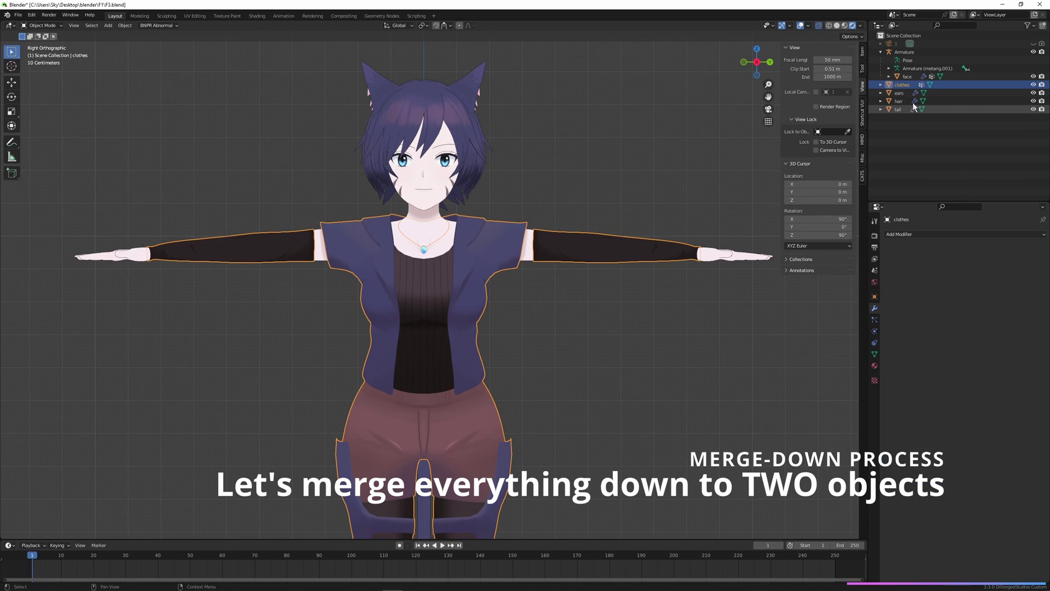
# Apply the Solidify modifier on the ears object and on the hair object
pyautogui.click(941, 94)
pyautogui.click(1021, 247)
pyautogui.click(1006, 257)
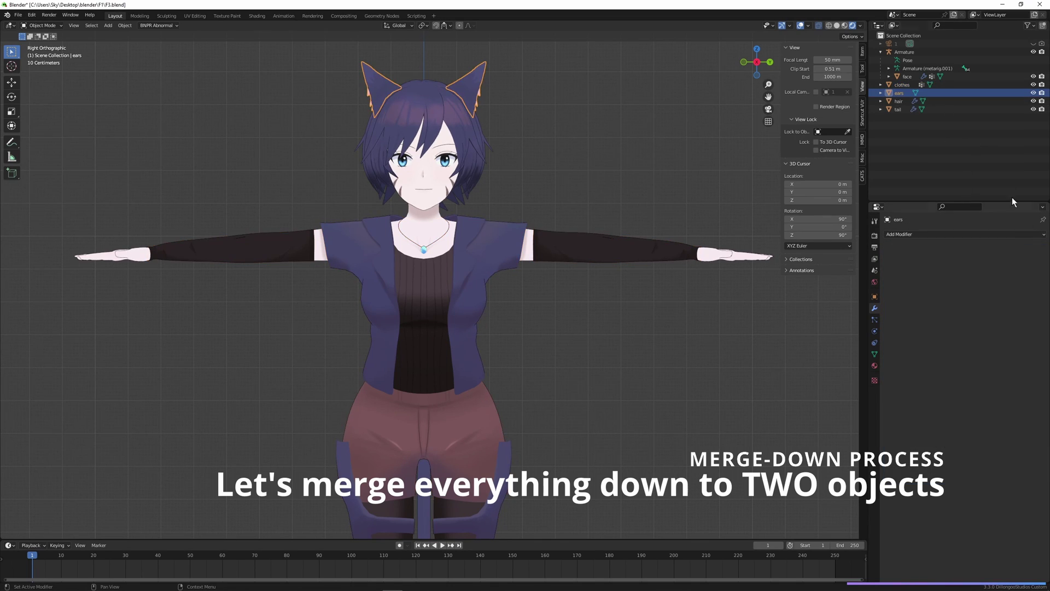
pyautogui.click(978, 102)
pyautogui.click(1022, 247)
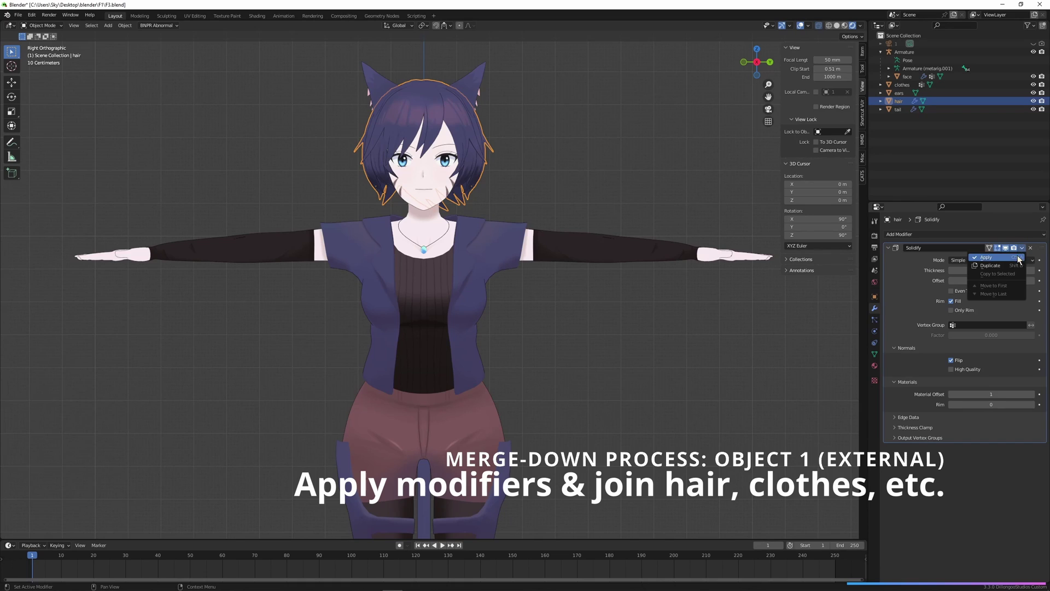
pyautogui.click(1006, 257)
# Apply the tail's Solidify modifier and join the clothes, ears, hair and tail into one object
pyautogui.click(961, 110)
pyautogui.click(1022, 248)
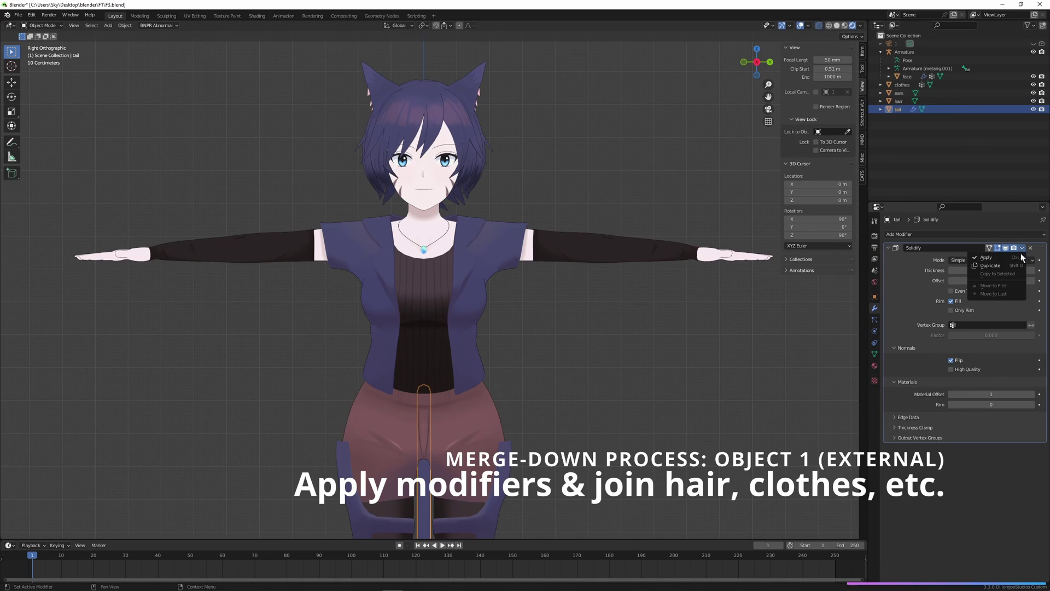
pyautogui.click(990, 256)
pyautogui.keyDown('shift'); pyautogui.click(899, 84); pyautogui.keyUp('shift')
pyautogui.rightClick(530, 195)
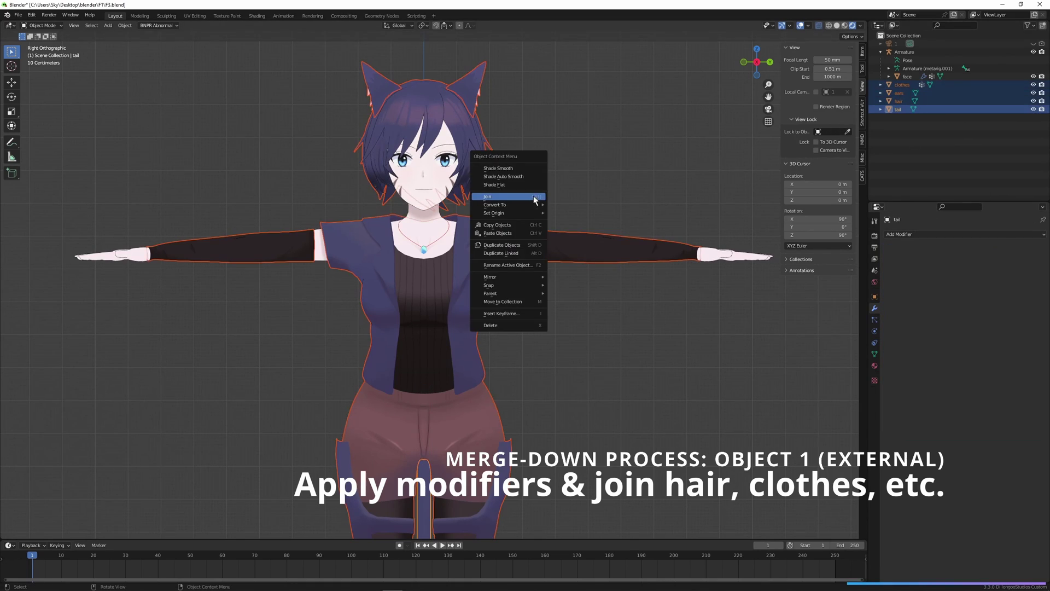
pyautogui.click(534, 195)
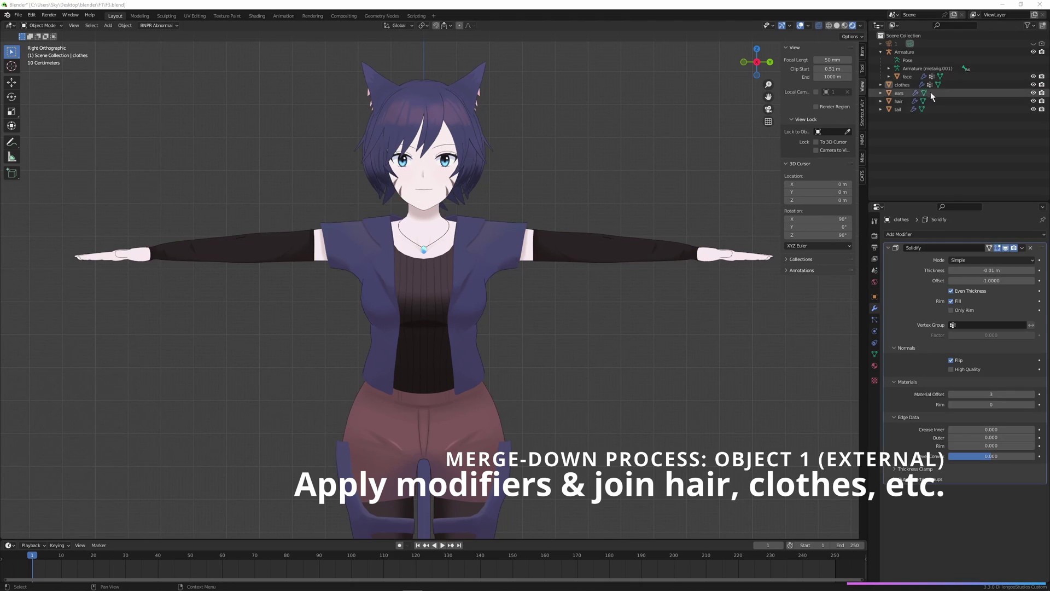
# Apply the Solidify modifier on the clothes object
pyautogui.click(978, 85)
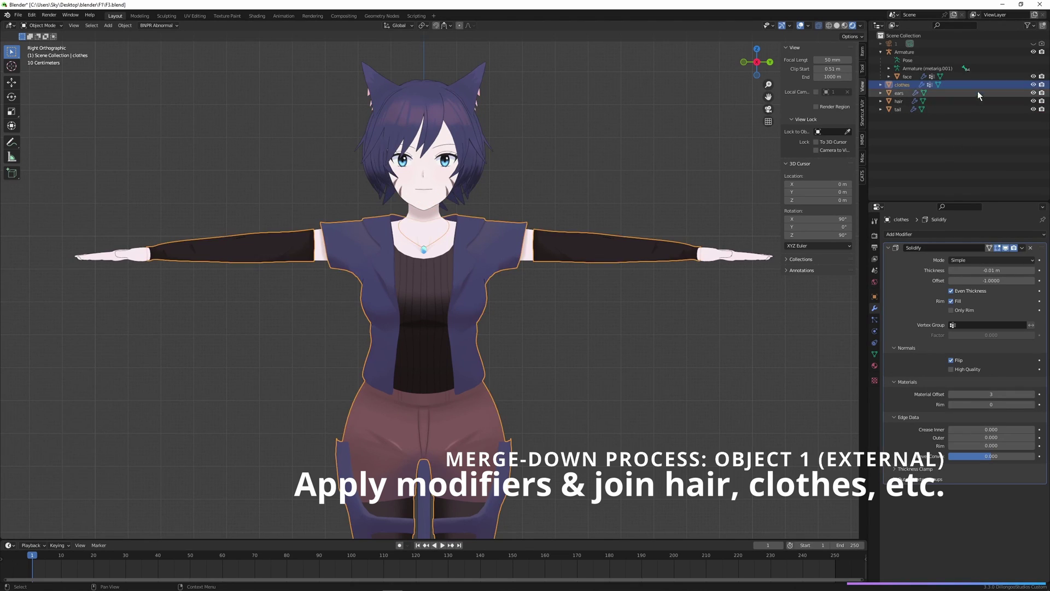
pyautogui.click(1031, 261)
pyautogui.click(1022, 248)
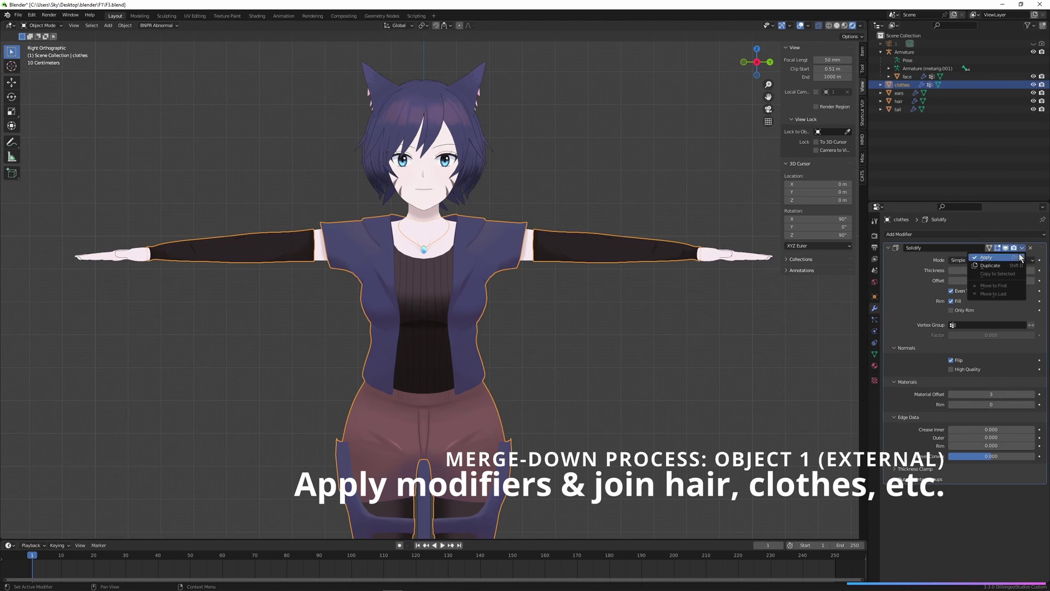
pyautogui.click(1001, 258)
# Apply the Solidify modifiers on the ears, hair and tail objects
pyautogui.click(899, 93)
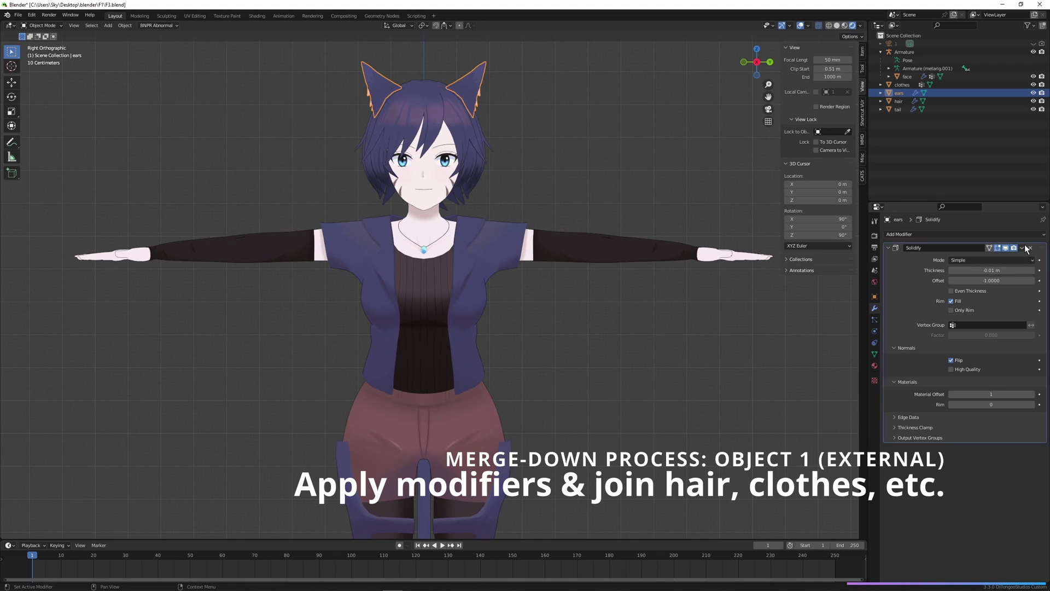
pyautogui.click(1021, 248)
pyautogui.click(1001, 258)
pyautogui.click(995, 101)
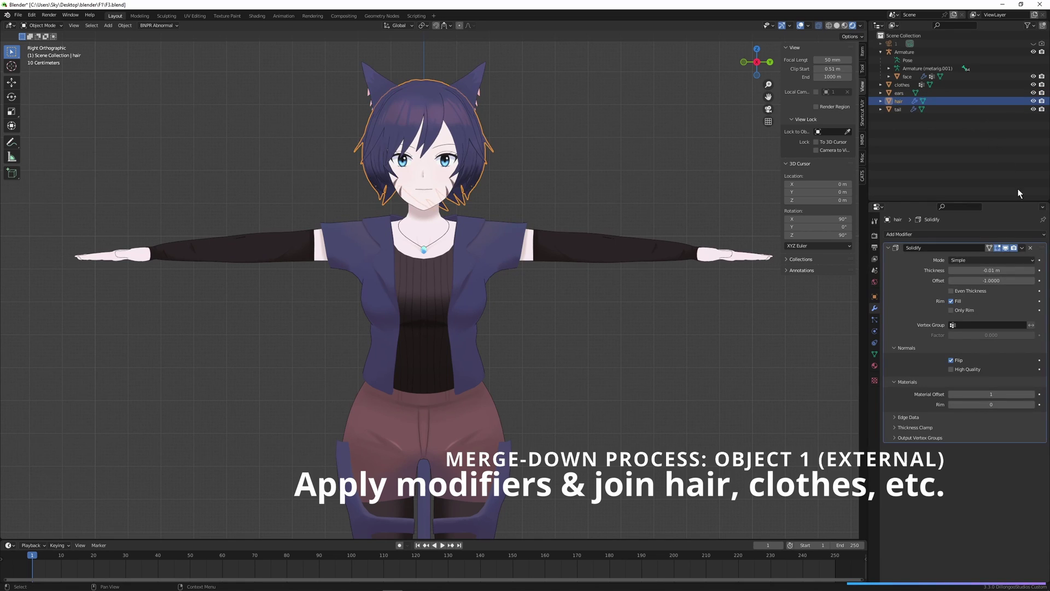
pyautogui.click(1021, 248)
pyautogui.click(1000, 258)
pyautogui.click(971, 110)
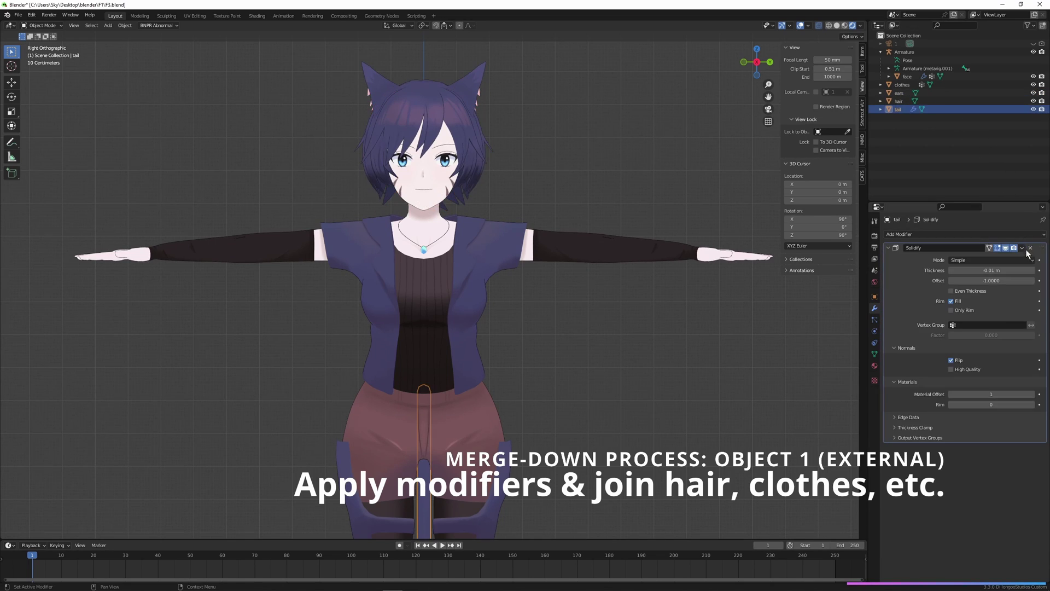
pyautogui.click(1022, 248)
pyautogui.click(1001, 258)
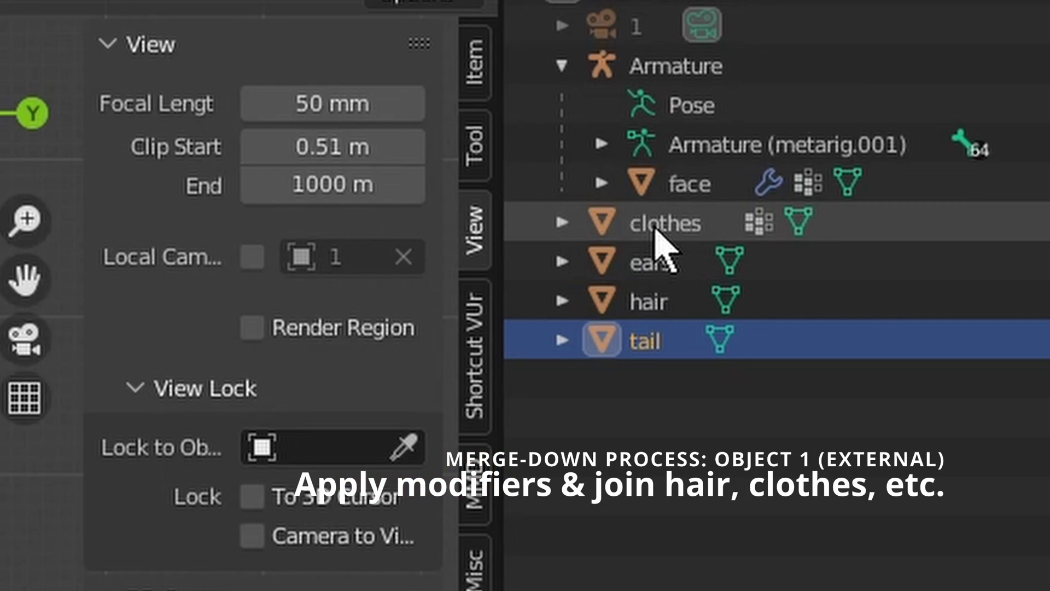
# Join the clothes, ears and hair objects into the tail object, and open the joined object's name for editing
pyautogui.keyDown('shift'); pyautogui.click(897, 84); pyautogui.keyUp('shift')
pyautogui.rightClick(564, 192)
pyautogui.click(567, 188)
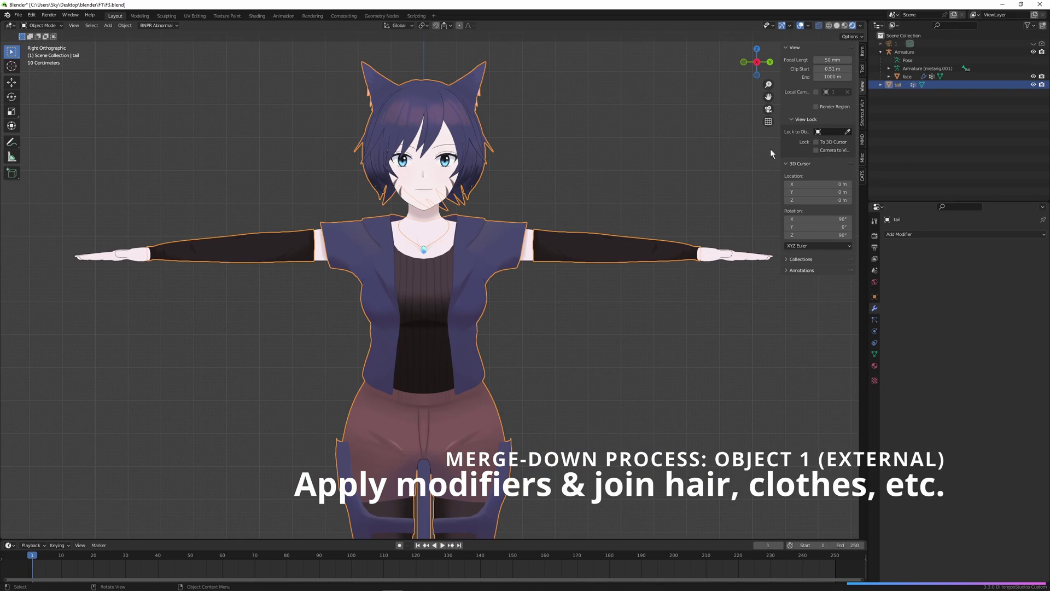
pyautogui.doubleClick(897, 84)
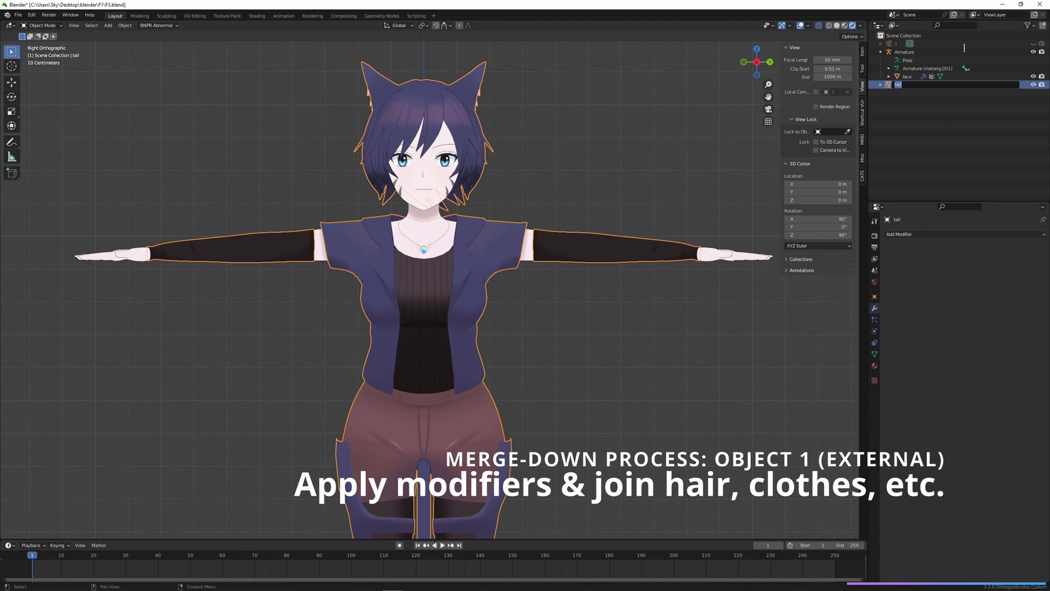
pyautogui.press('Return')
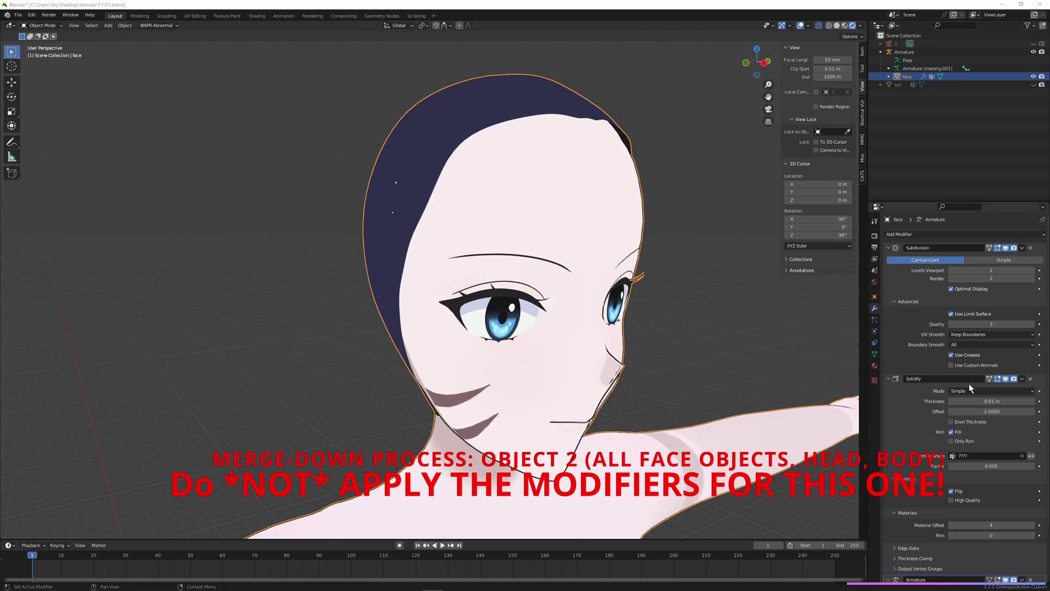
# Enter mesh editing on the face object and select the linked geometry of the eye pieces to inspect its separate parts
pyautogui.press('Tab')
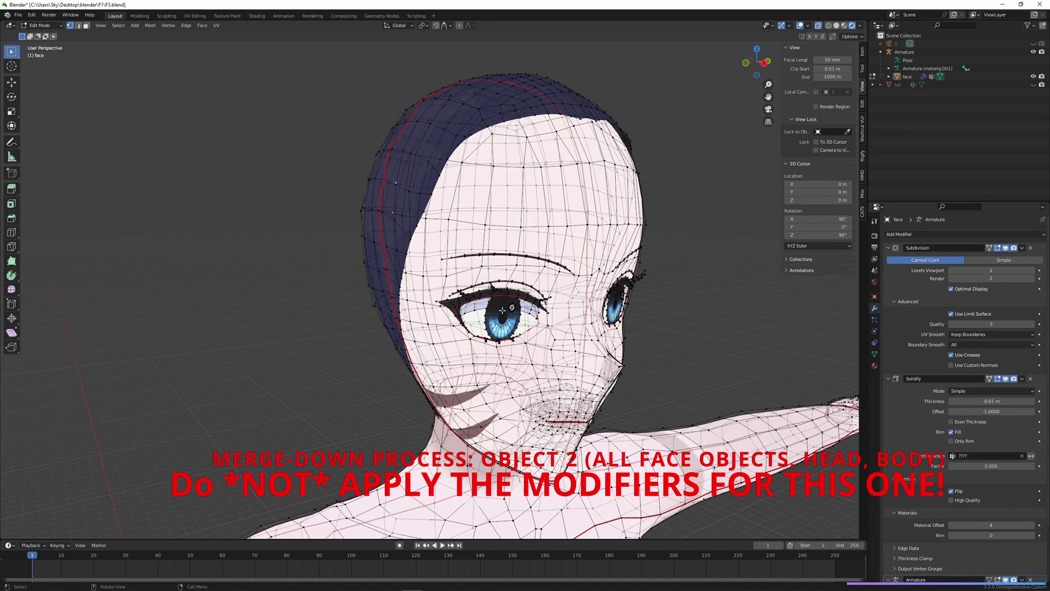
pyautogui.hotkey('ctrl', 'l')
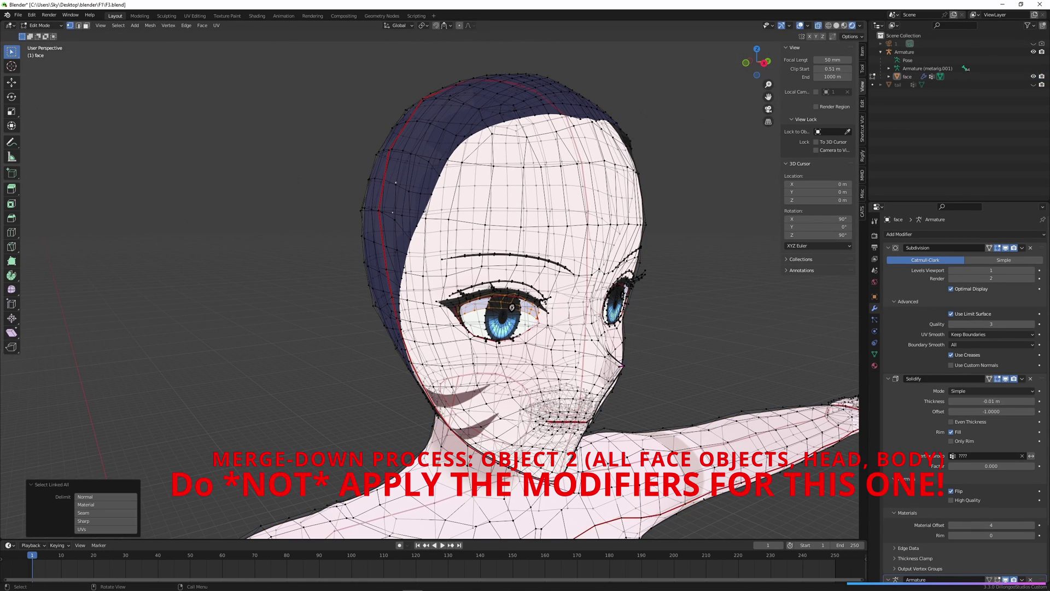
pyautogui.press('l')
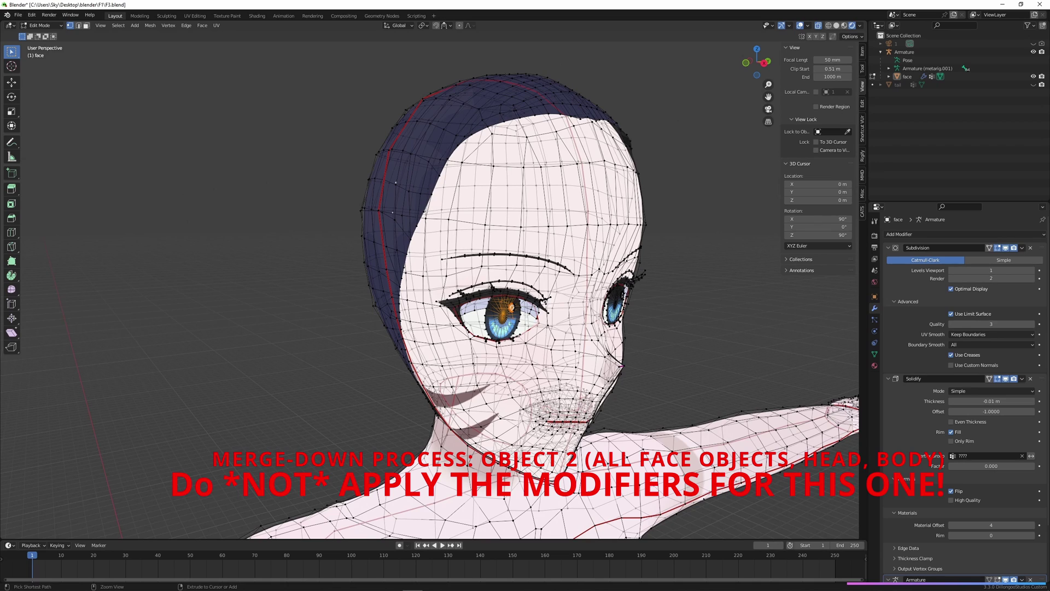
pyautogui.hotkey('ctrl', 'l')
pyautogui.hotkey('alt', 'a')
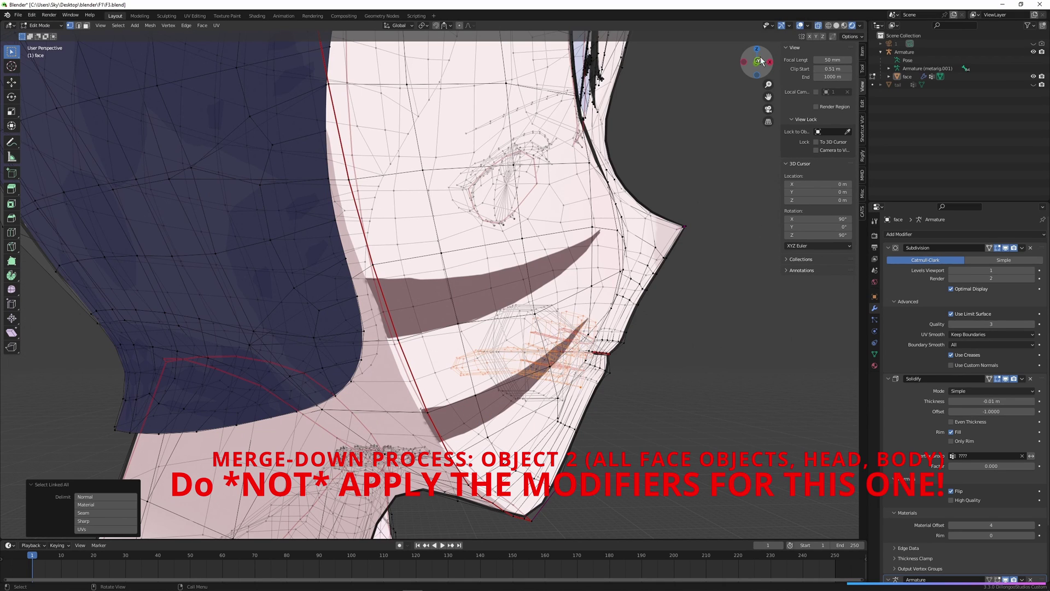
# Try to move the linked teeth and tongue geometry forward out of the mouth along the X axis
pyautogui.click(758, 61)
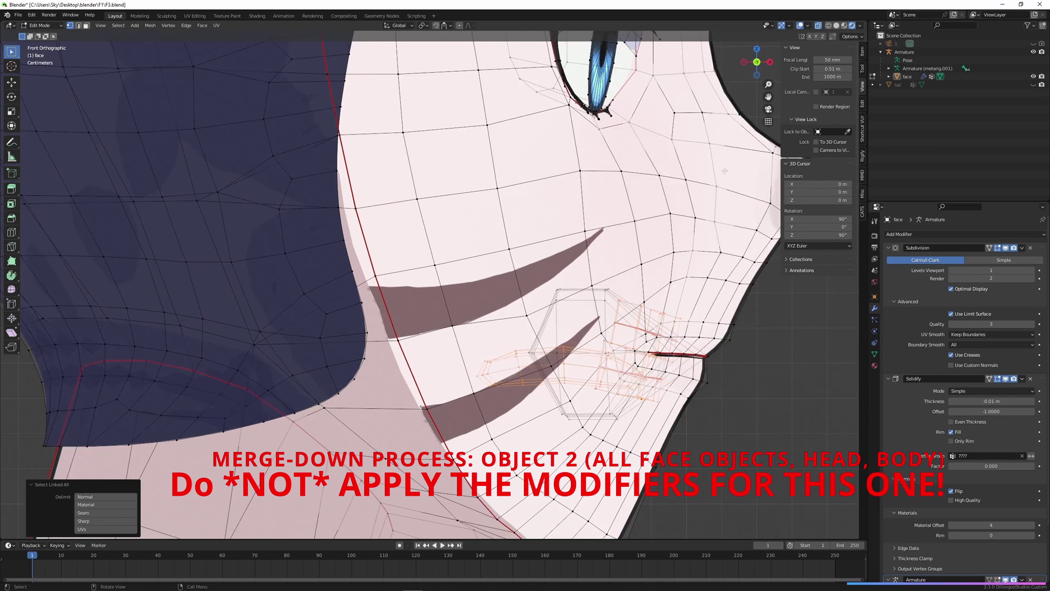
pyautogui.press('g')
pyautogui.press('z')
pyautogui.press('x')
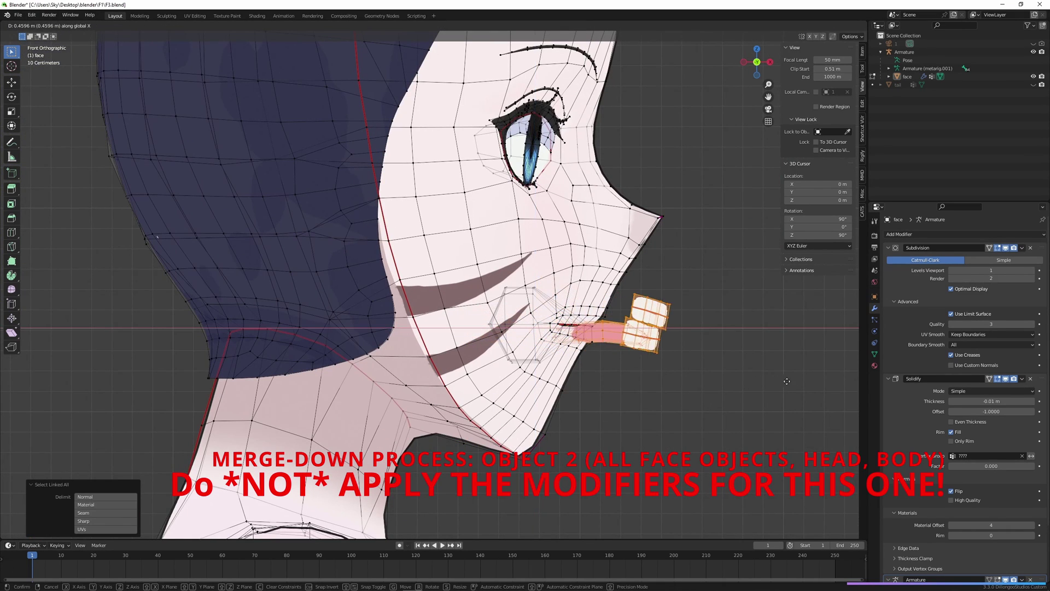
pyautogui.rightClick(829, 388)
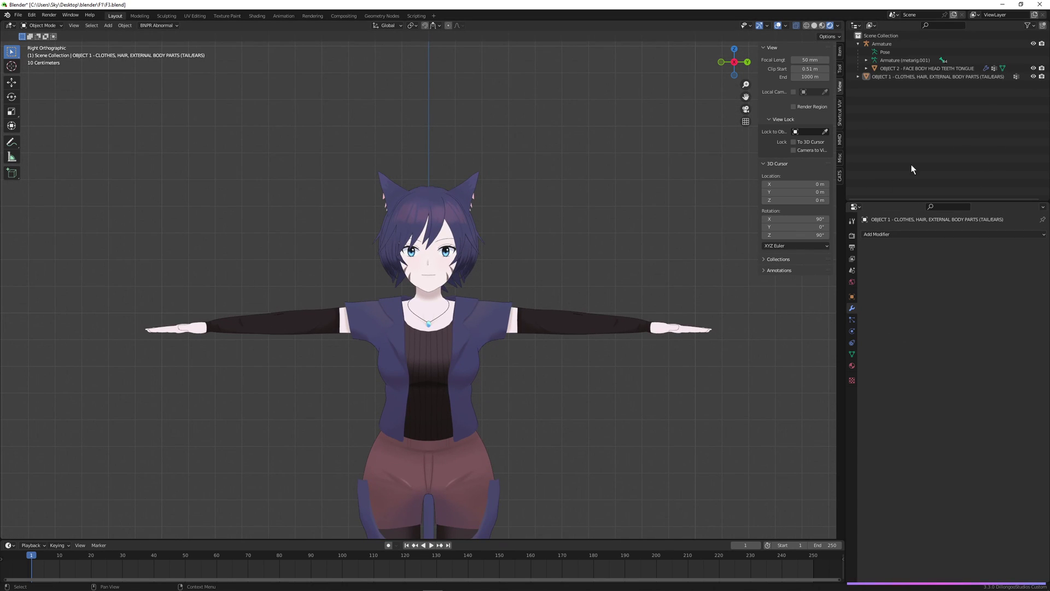
# Toggle the visibility of the object holding clothes, hair and external body parts to check what it contains
pyautogui.scroll(5, 654, 274)
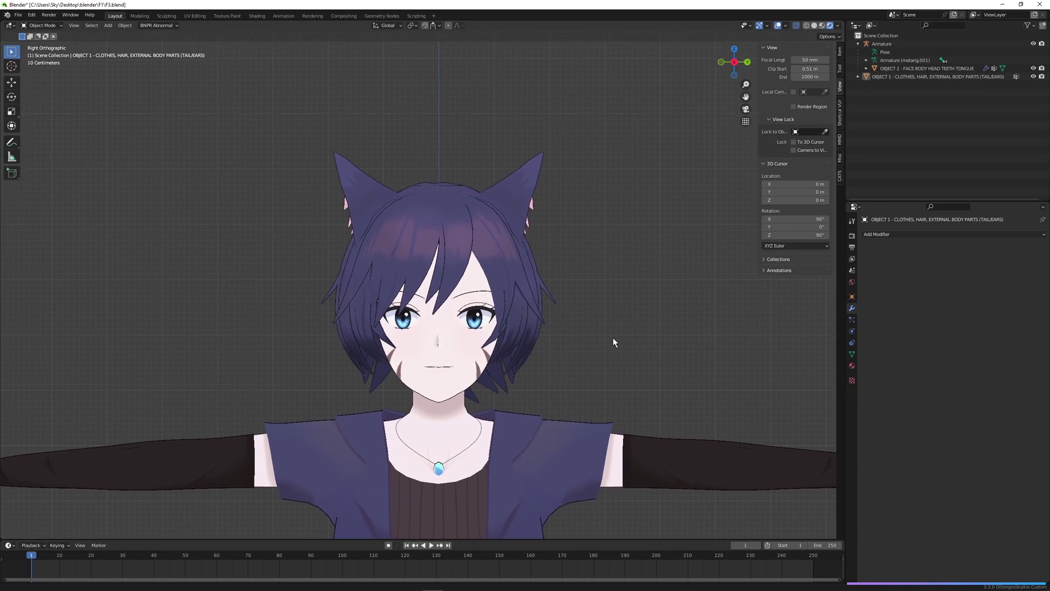
pyautogui.click(1033, 77)
pyautogui.scroll(1, 644, 304)
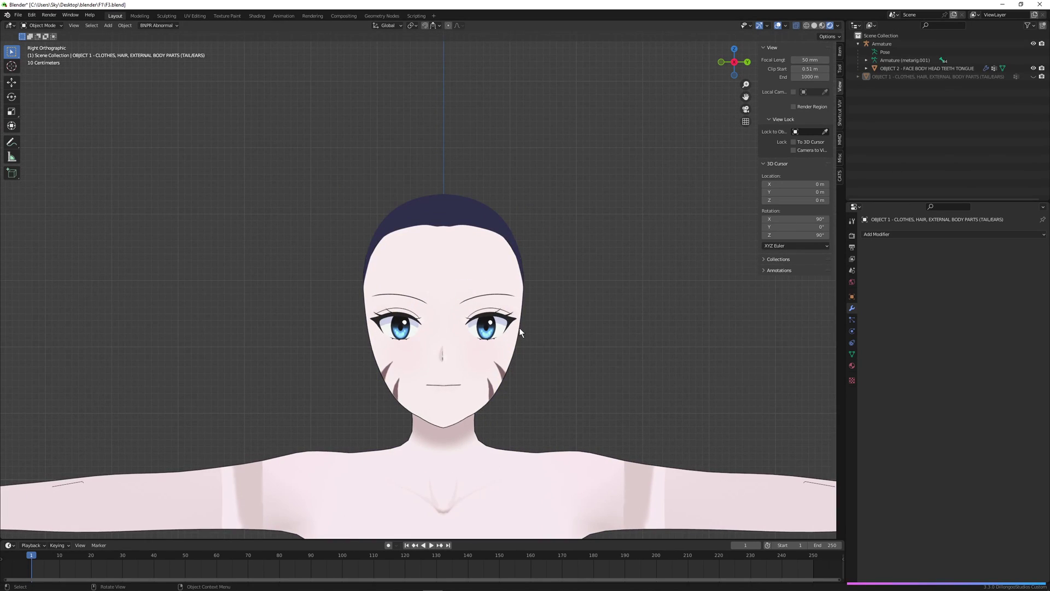
pyautogui.click(1034, 77)
pyautogui.click(1034, 78)
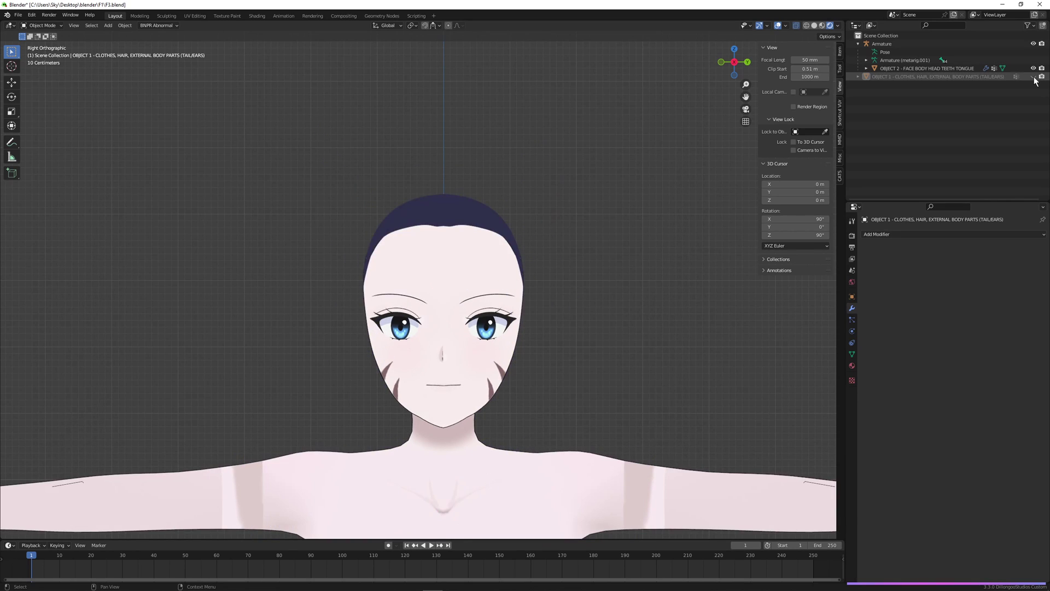
pyautogui.click(1033, 78)
pyautogui.click(1033, 78)
pyautogui.click(1033, 78)
pyautogui.click(1034, 78)
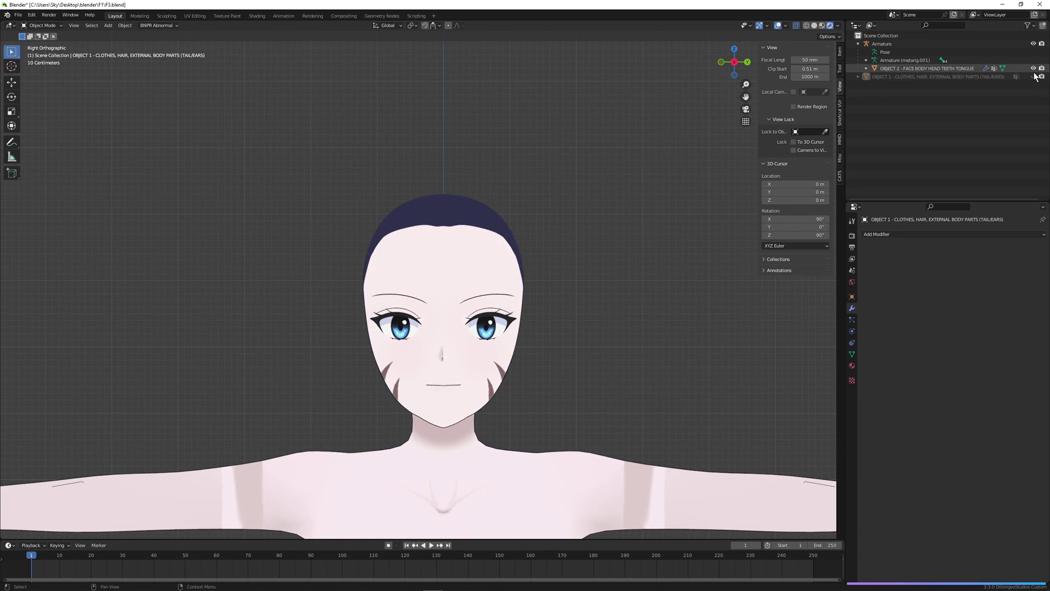
# Toggle the visibility of the face/body object and the clothes/hair object alternately to compare their contents
pyautogui.click(1033, 68)
pyautogui.click(1033, 68)
pyautogui.click(1034, 77)
pyautogui.click(1033, 78)
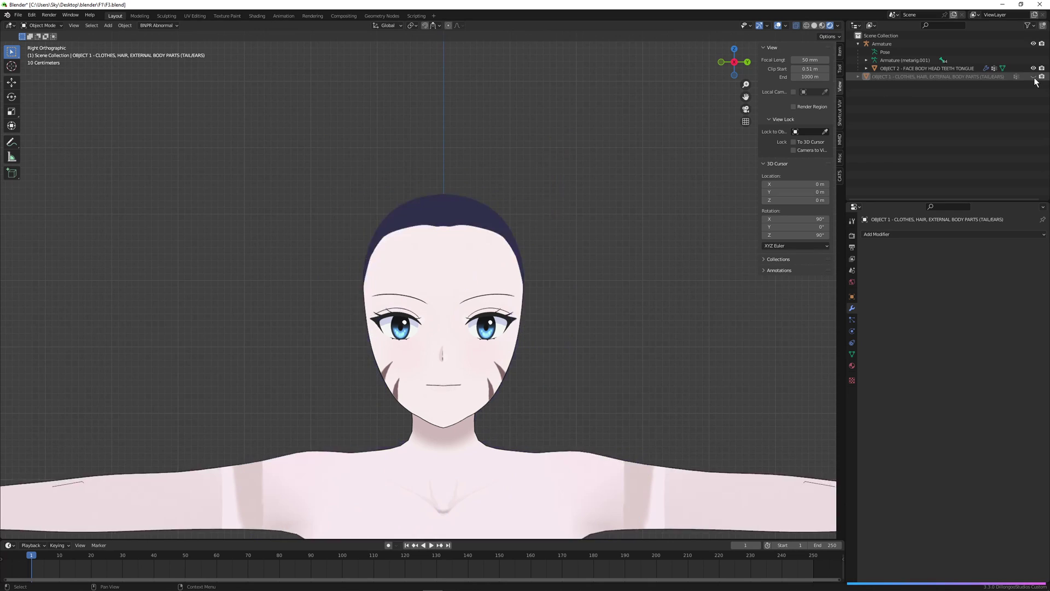
pyautogui.click(1033, 69)
pyautogui.click(1033, 69)
pyautogui.click(1034, 77)
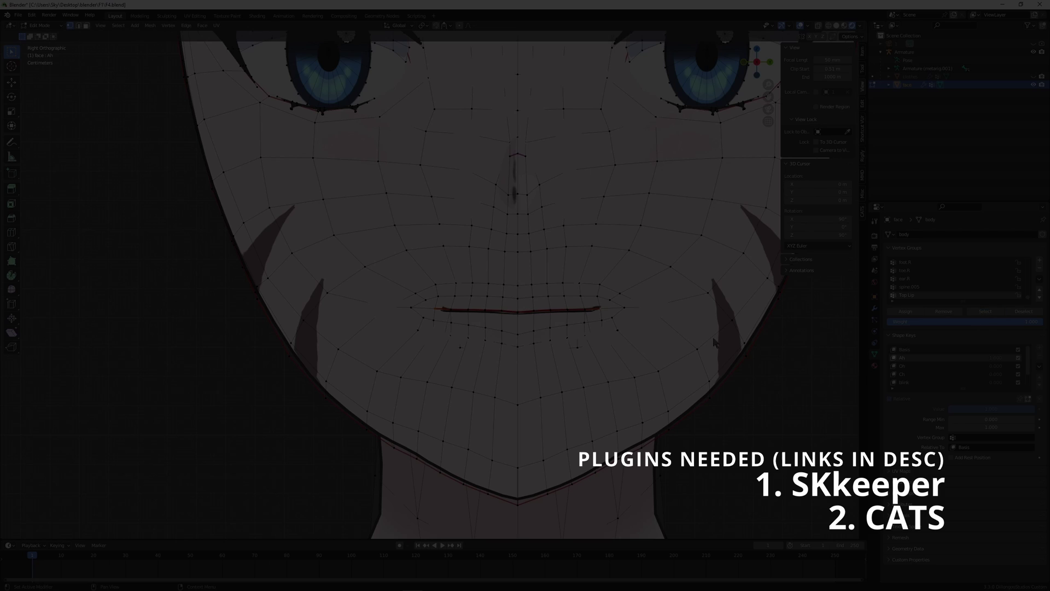
# Open the mouth in the active shape key by moving the upper lip vertices up and the lower lip vertices down along Z
pyautogui.press('g')
pyautogui.press('z')
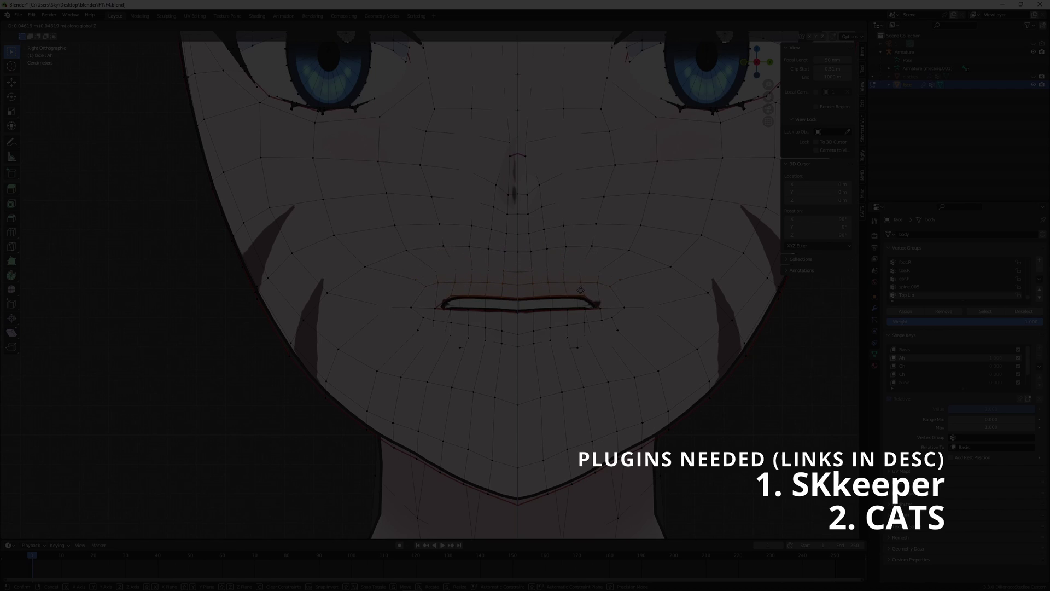
pyautogui.click(580, 290)
pyautogui.scroll(2, 536, 306)
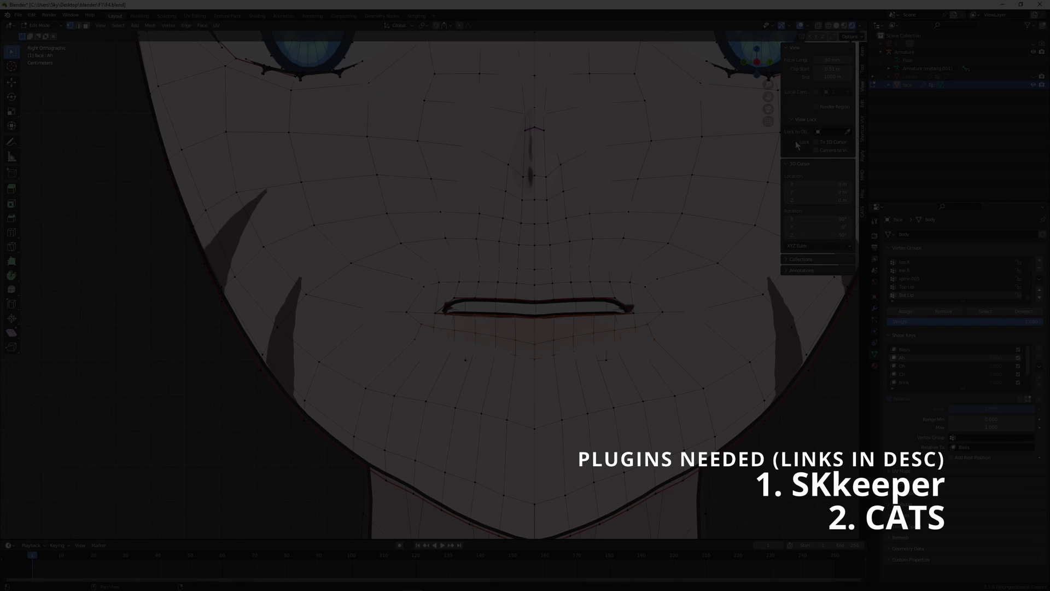
pyautogui.press('g')
pyautogui.press('z')
pyautogui.click(593, 366)
# In profile view, shift the selected lower lip vertices slightly backward, and show the object's modifiers
pyautogui.moveTo(593, 366); pyautogui.dragTo(781, 382, button='middle')
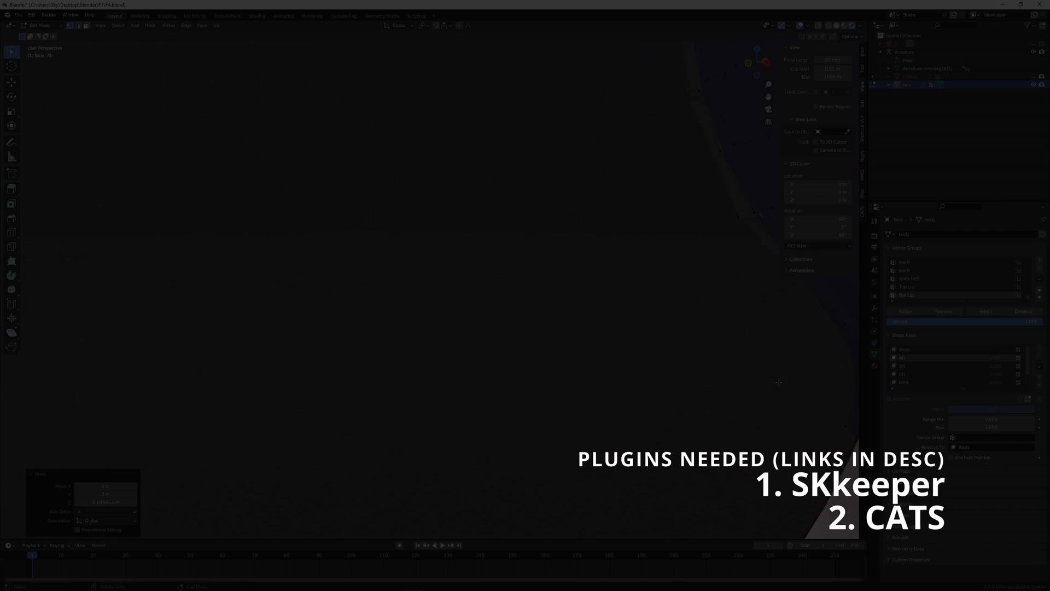
pyautogui.scroll(-6, 780, 382)
pyautogui.press('KP_1')
pyautogui.scroll(6, 654, 362)
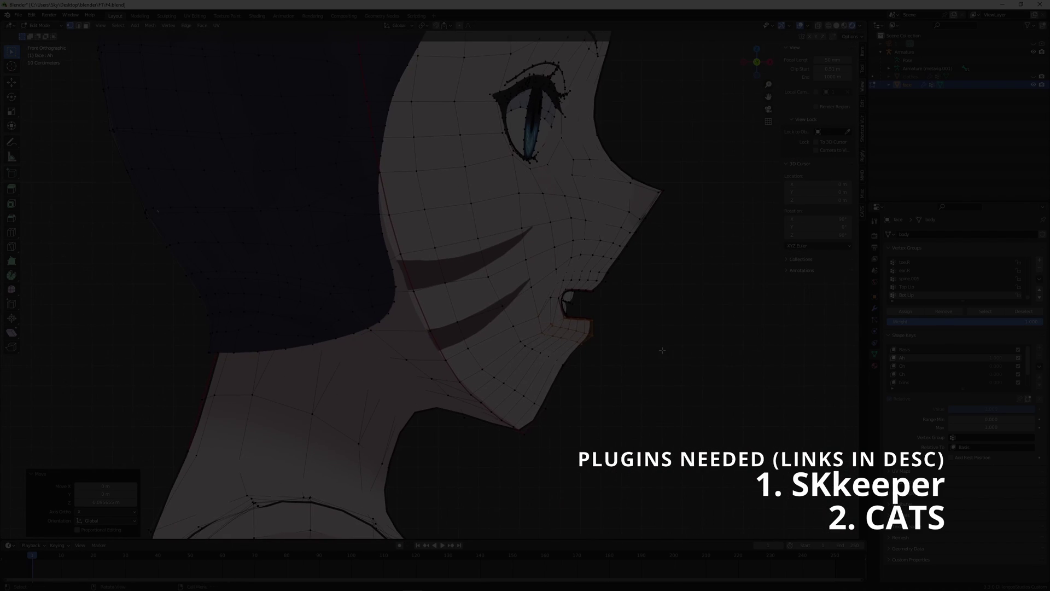
pyautogui.press('g')
pyautogui.click(655, 361)
pyautogui.click(874, 308)
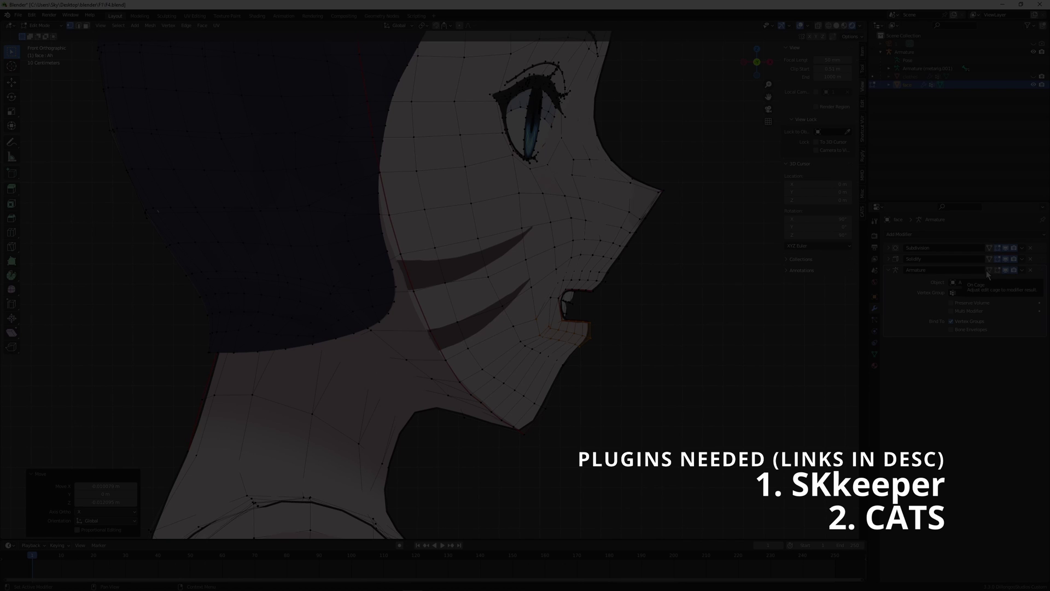
# Return to Object Mode and apply all transforms to the outer and face objects together
pyautogui.press('Tab')
pyautogui.scroll(-3, 735, 353)
pyautogui.moveTo(735, 352); pyautogui.dragTo(651, 260, button='middle')
pyautogui.press('KP_3')
pyautogui.scroll(2, 589, 390)
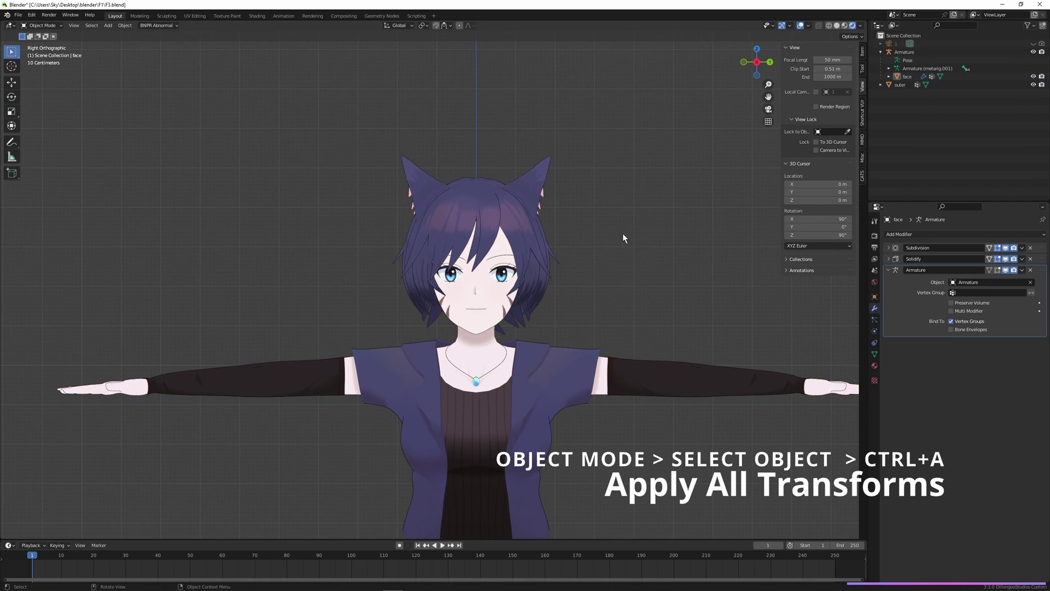
pyautogui.click(528, 239)
pyautogui.click(468, 352)
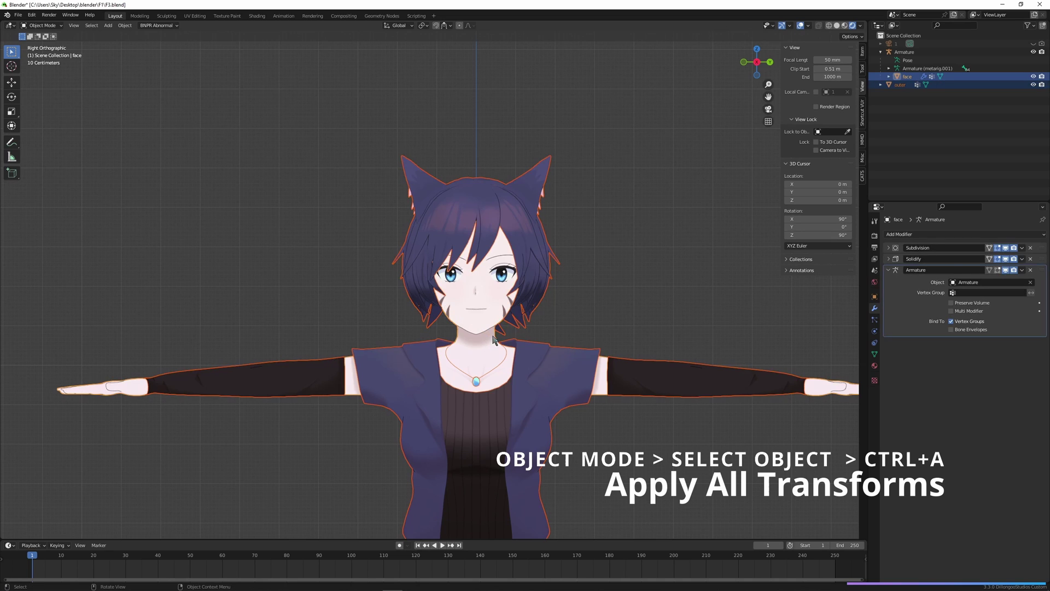
pyautogui.hotkey('ctrl', 'a')
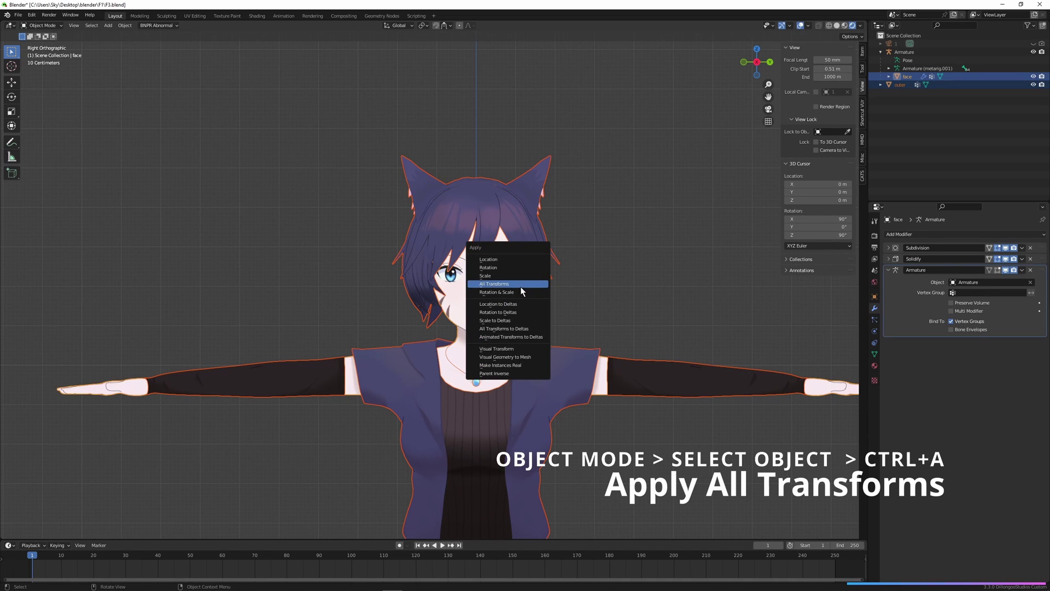
pyautogui.click(499, 285)
pyautogui.click(606, 299)
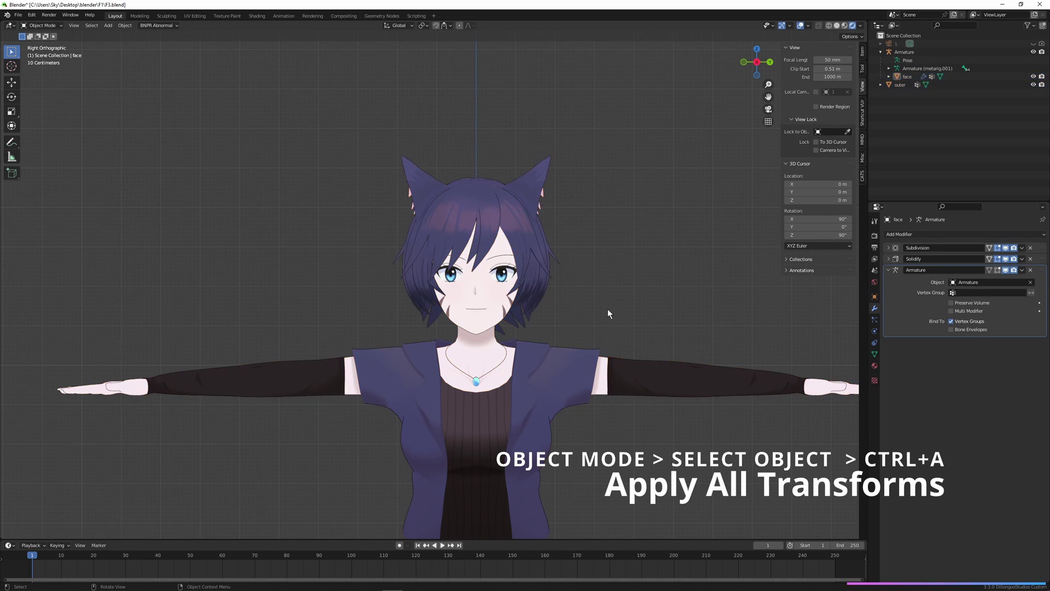
# Select the linked teeth and tongue geometry in the face mesh and move it about 1.045 m along the X axis, out of the mouth
pyautogui.moveTo(607, 309); pyautogui.dragTo(517, 362, button='middle')
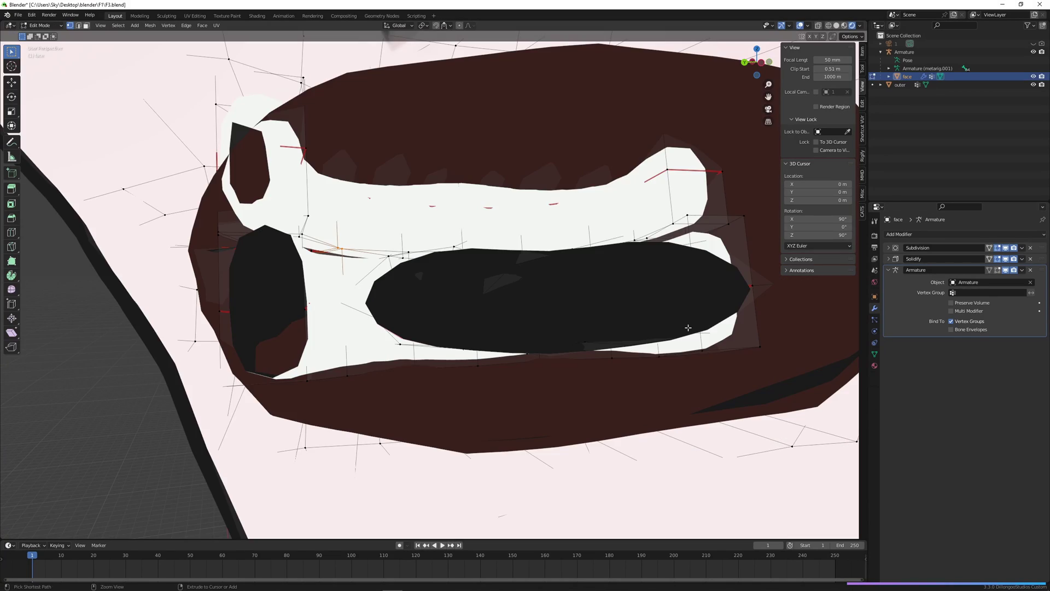
pyautogui.hotkey('ctrl', 'l')
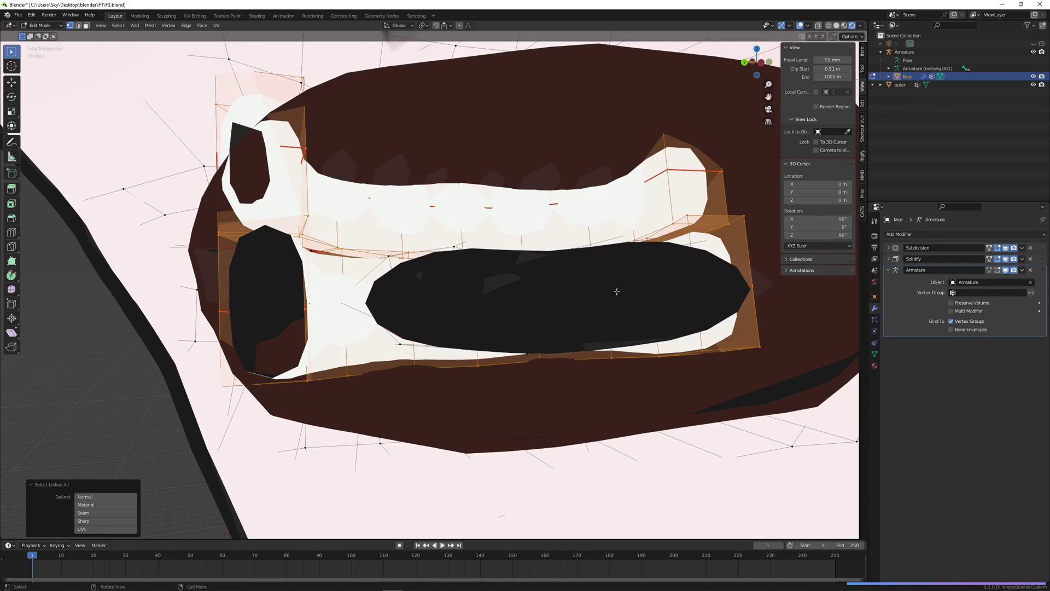
pyautogui.keyDown('shift'); pyautogui.click(458, 248); pyautogui.keyUp('shift')
pyautogui.hotkey('ctrl', 'l')
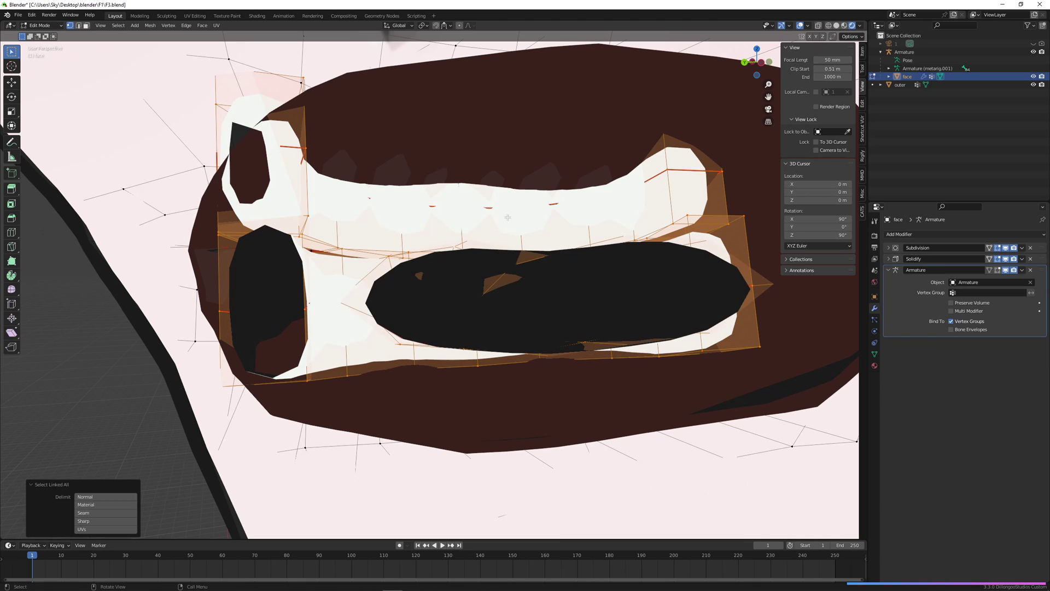
pyautogui.click(752, 64)
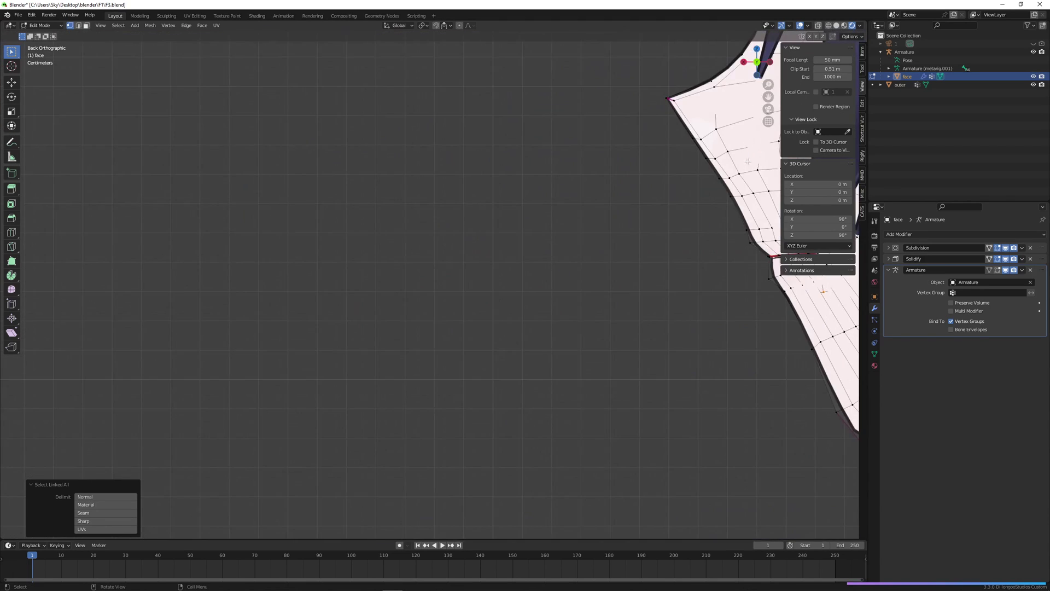
pyautogui.press('g')
pyautogui.press('x')
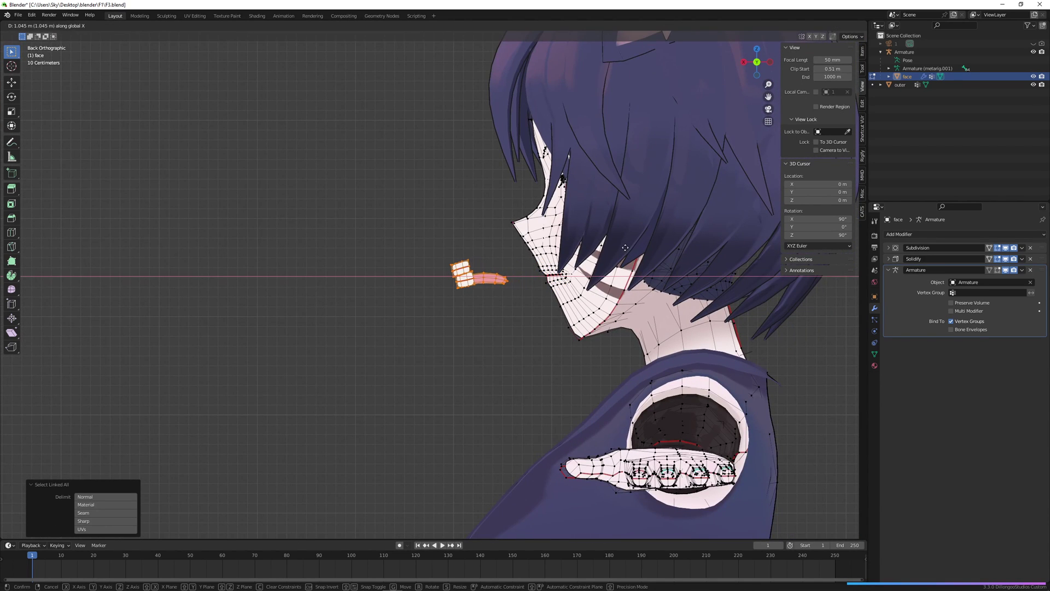
pyautogui.click(625, 247)
# Examine the shape and topology of the teeth and tongue meshes outside the head
pyautogui.moveTo(625, 248); pyautogui.dragTo(509, 328, button='middle')
pyautogui.scroll(4, 711, 298)
pyautogui.press('Tab')
pyautogui.press('Tab')
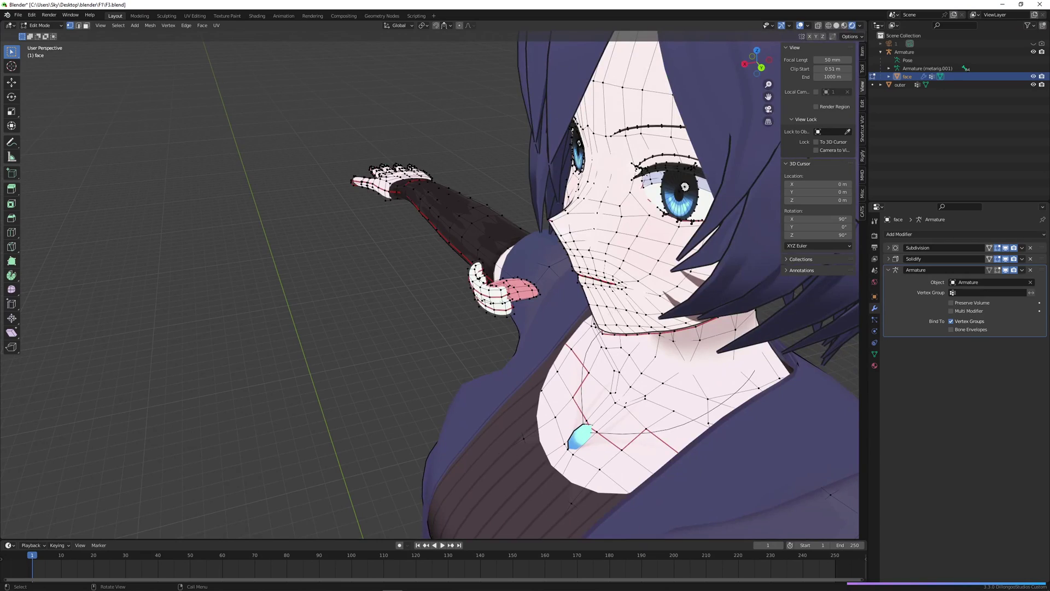
pyautogui.scroll(4, 585, 308)
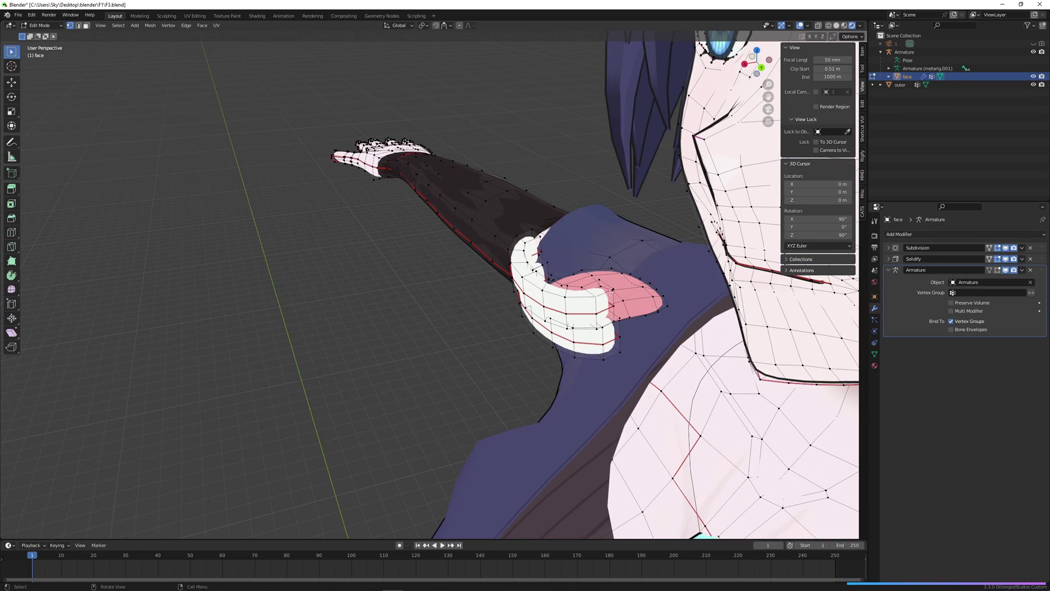
pyautogui.moveTo(611, 293); pyautogui.dragTo(648, 339, button='middle')
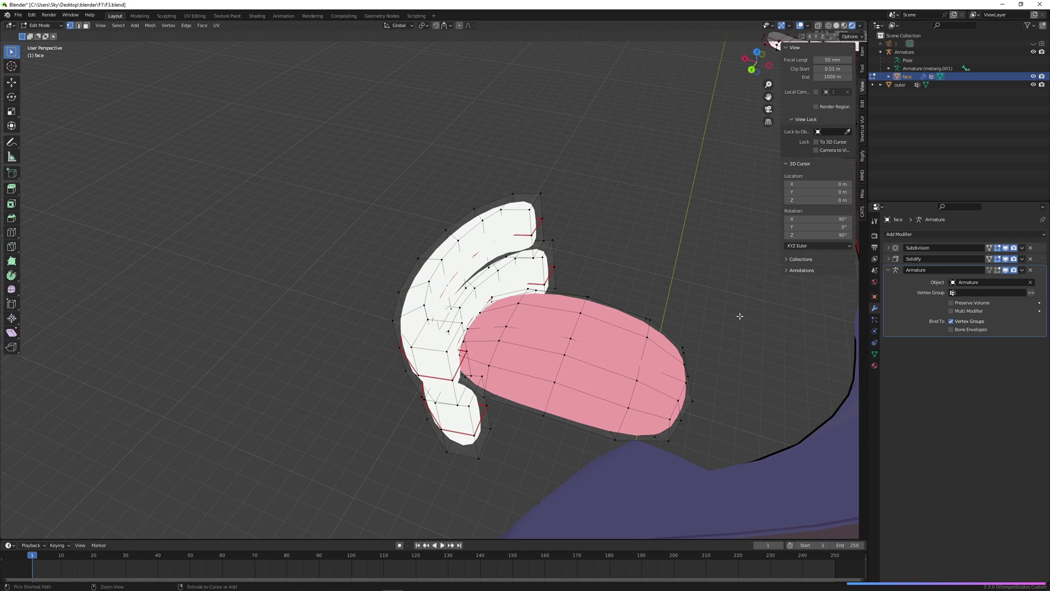
# Undo the move of the teeth and tongue, and face the character straight on
pyautogui.hotkey('ctrl', 'z')
pyautogui.hotkey('ctrl', 'z')
pyautogui.hotkey('ctrl', 'z')
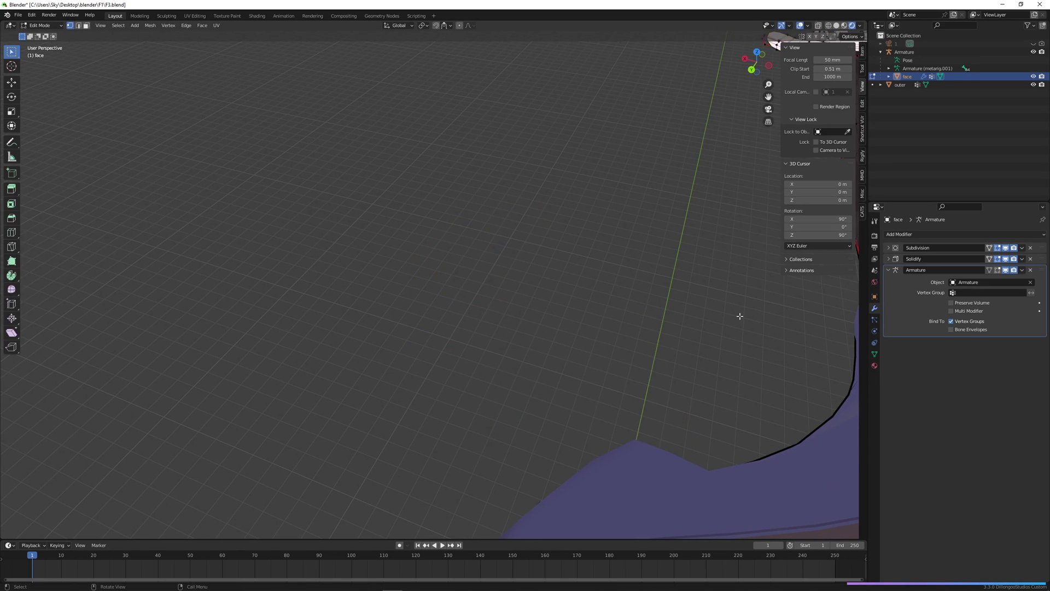
pyautogui.moveTo(740, 316); pyautogui.dragTo(855, 306, button='middle')
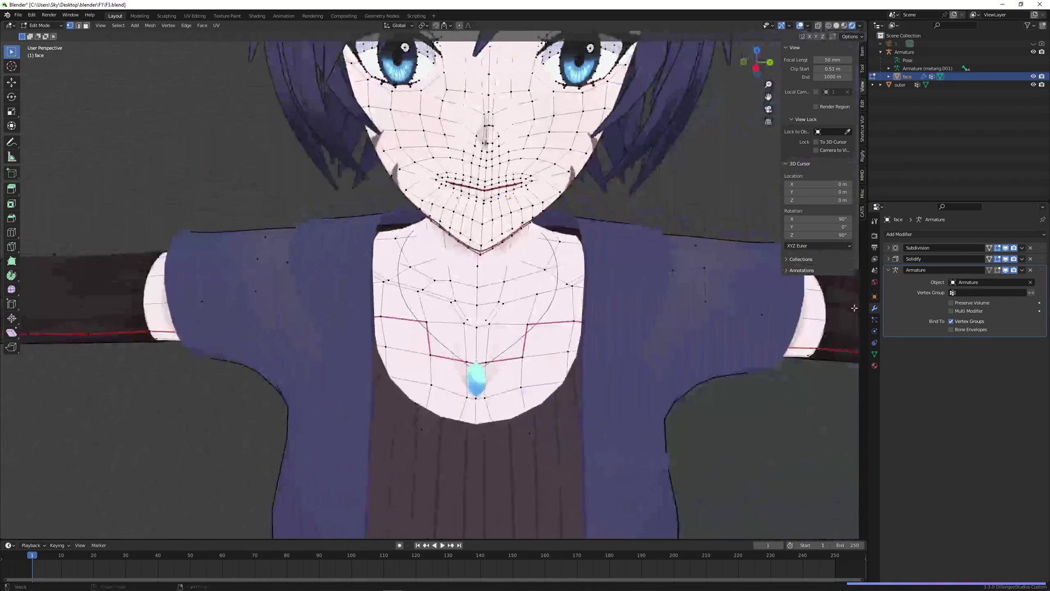
pyautogui.click(756, 69)
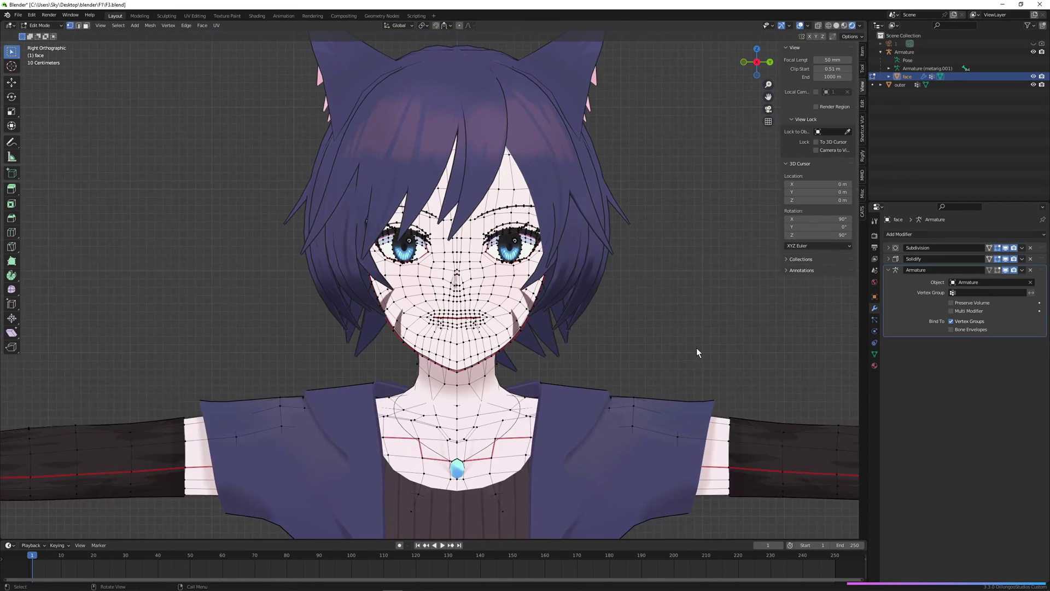
# Return to Object Mode and select the face object
pyautogui.press('Tab')
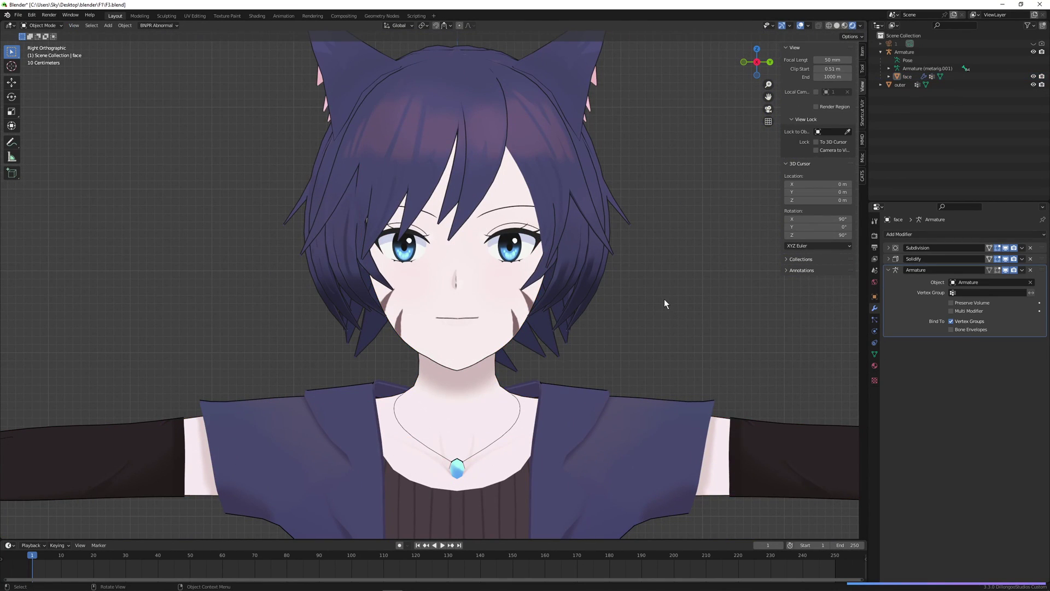
pyautogui.scroll(4, 519, 274)
pyautogui.click(498, 268)
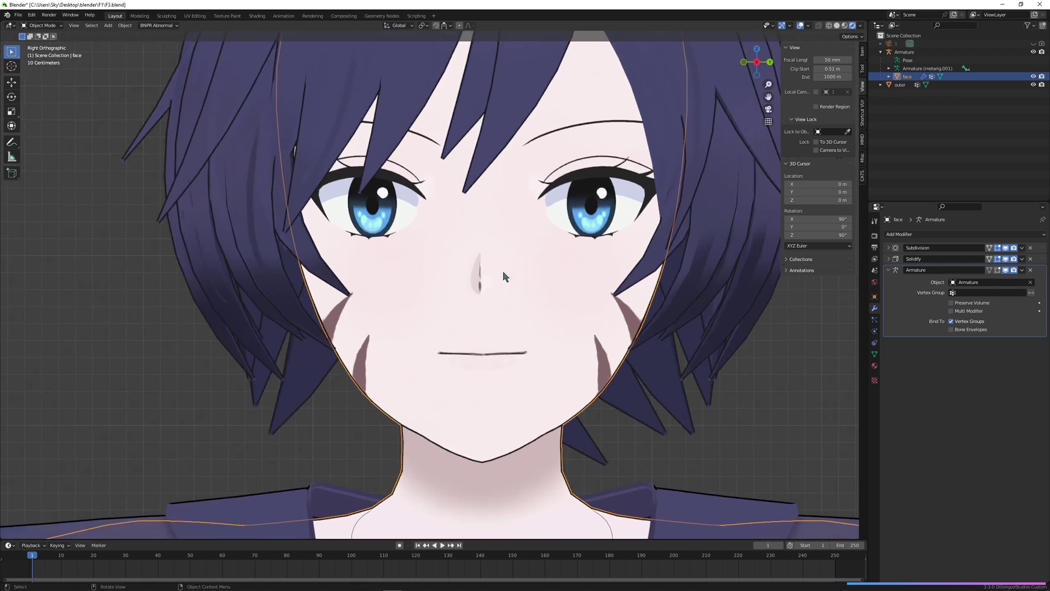
# Remove all existing shape keys from the face object, one by one, until its shape key list is empty
pyautogui.press('Tab')
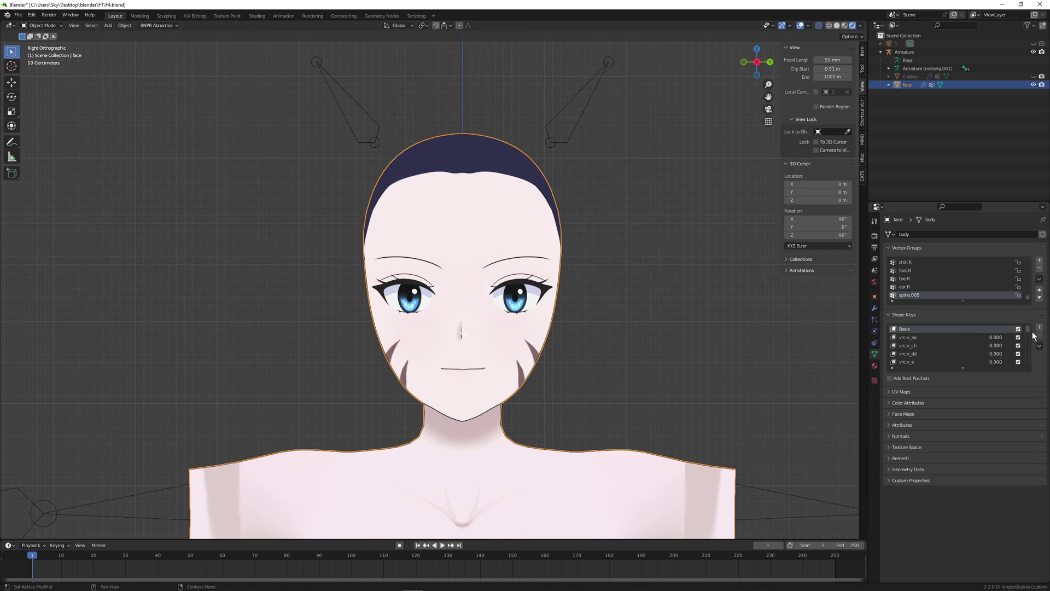
pyautogui.click(1039, 346)
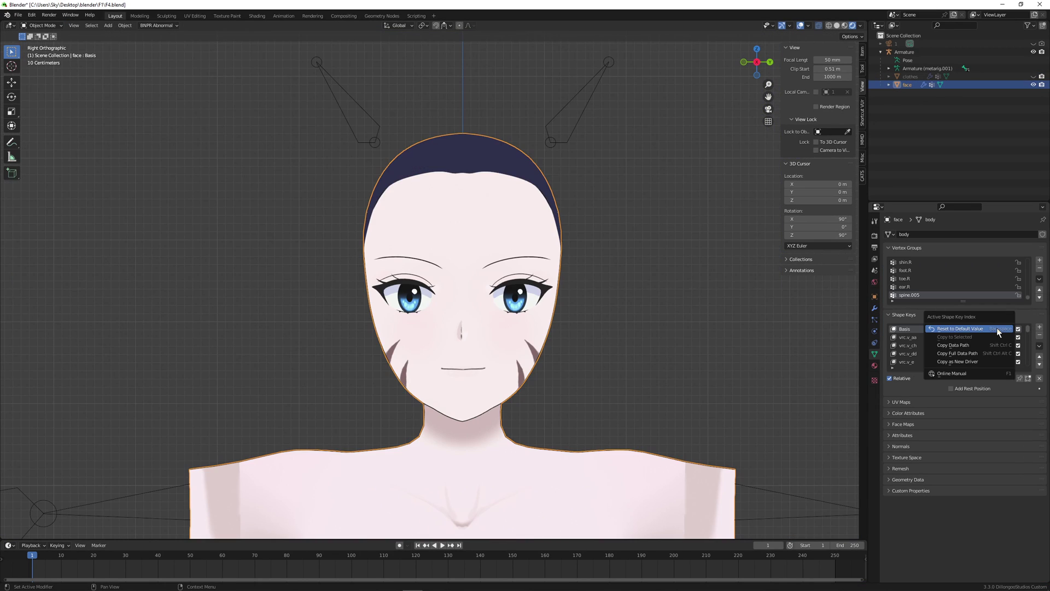
pyautogui.click(1039, 334)
pyautogui.click(1039, 335)
pyautogui.click(1039, 334)
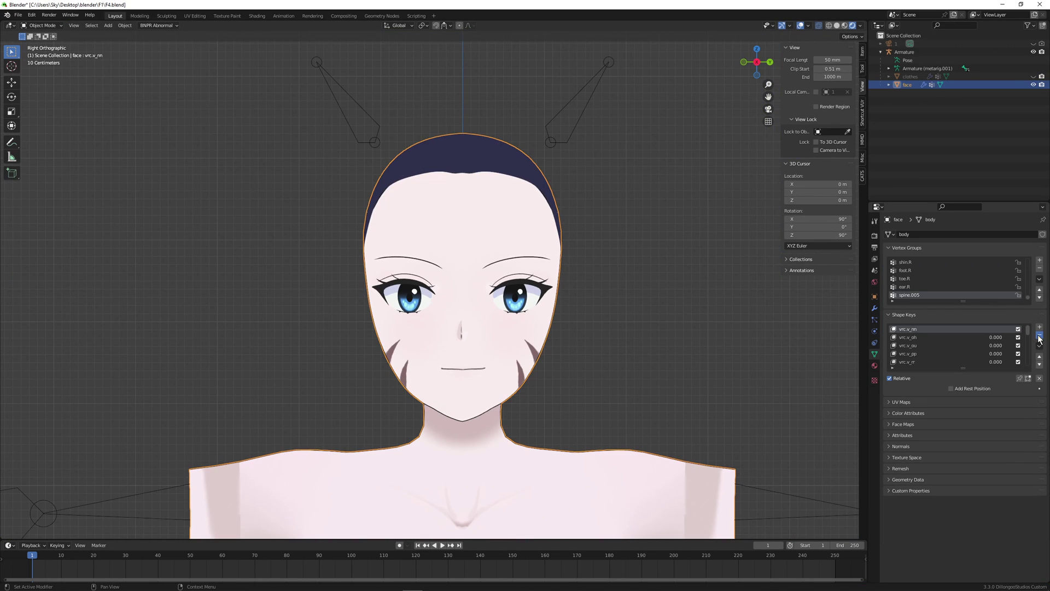
pyautogui.click(1040, 334)
pyautogui.click(1039, 335)
pyautogui.click(1039, 334)
pyautogui.click(1039, 335)
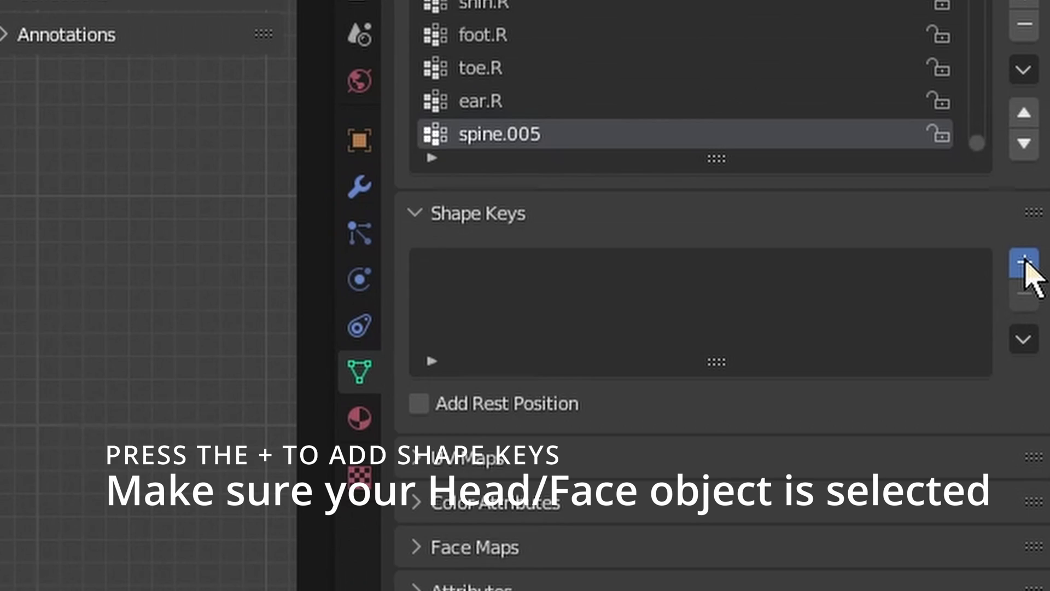
# Add a Basis shape key to the face, plus a second shape key named "Ah"
pyautogui.click(1024, 262)
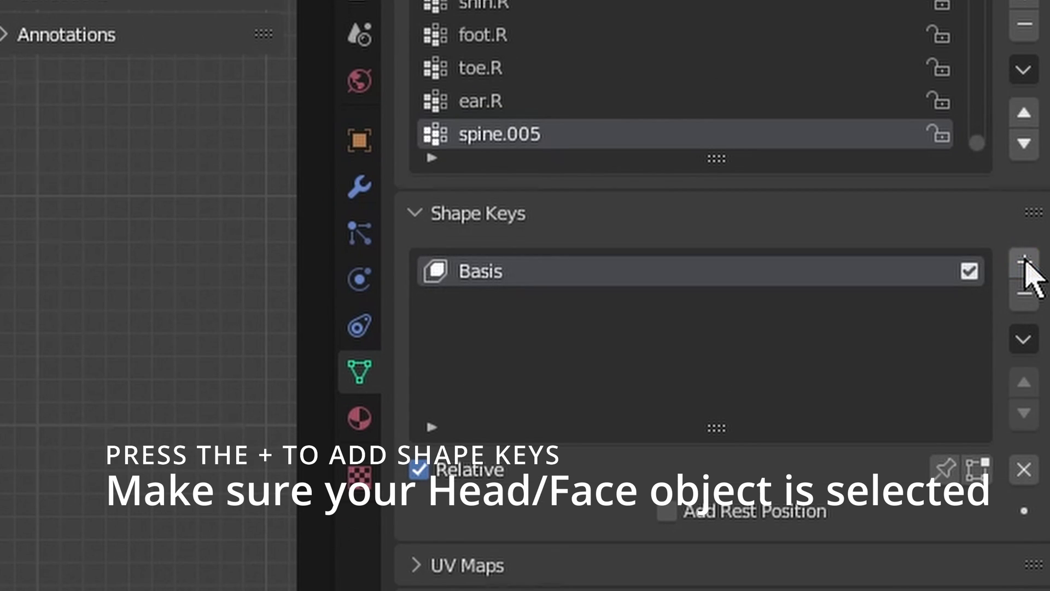
pyautogui.click(1025, 262)
pyautogui.doubleClick(487, 304)
pyautogui.write('Ah')
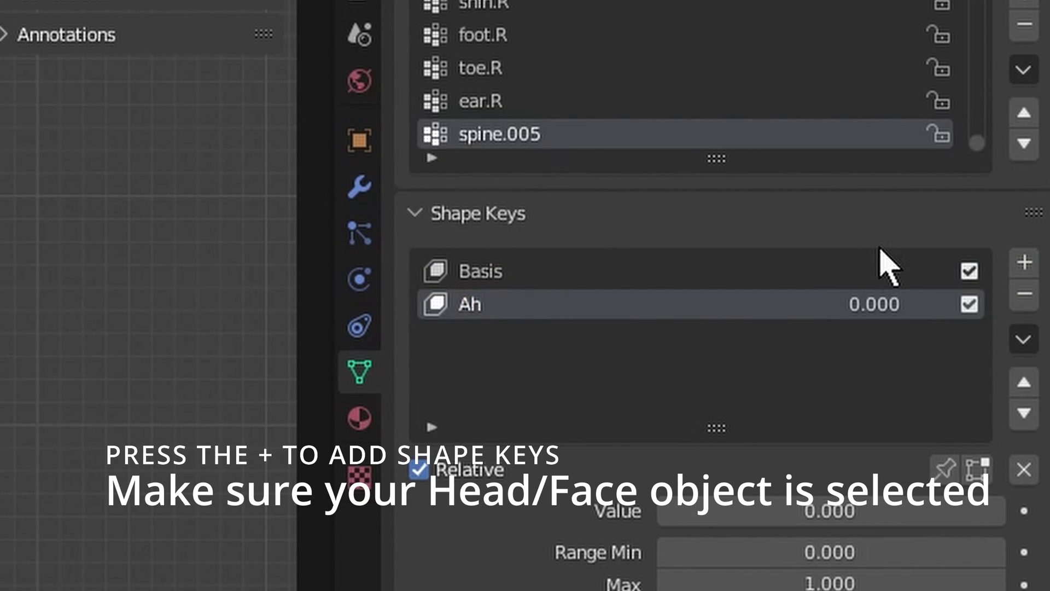
# Add two more mouth shape keys to the face, named "Oh" and "Ch"
pyautogui.click(1025, 262)
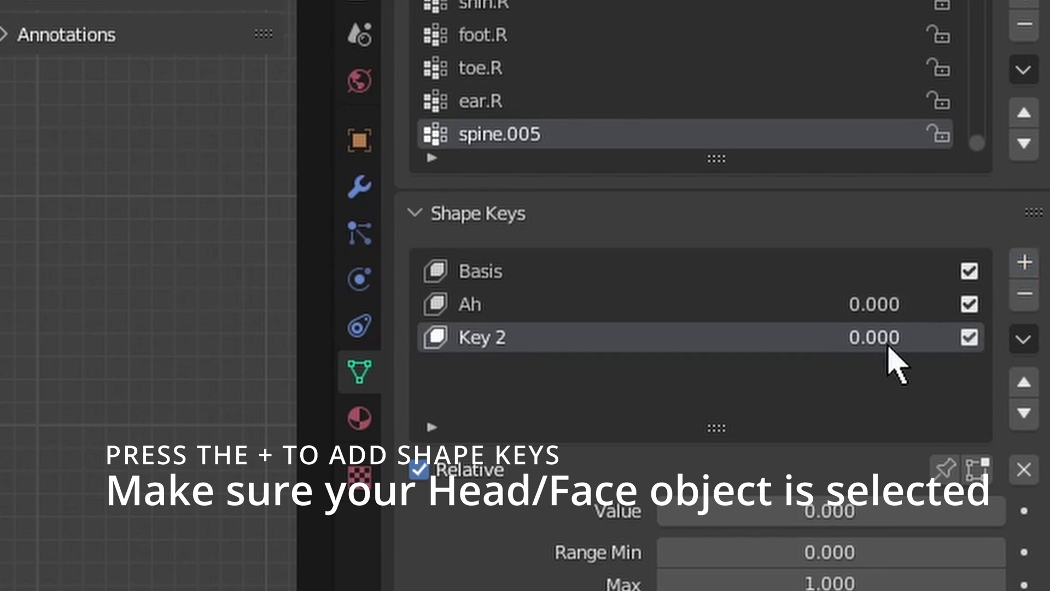
pyautogui.doubleClick(487, 337)
pyautogui.write('Oh')
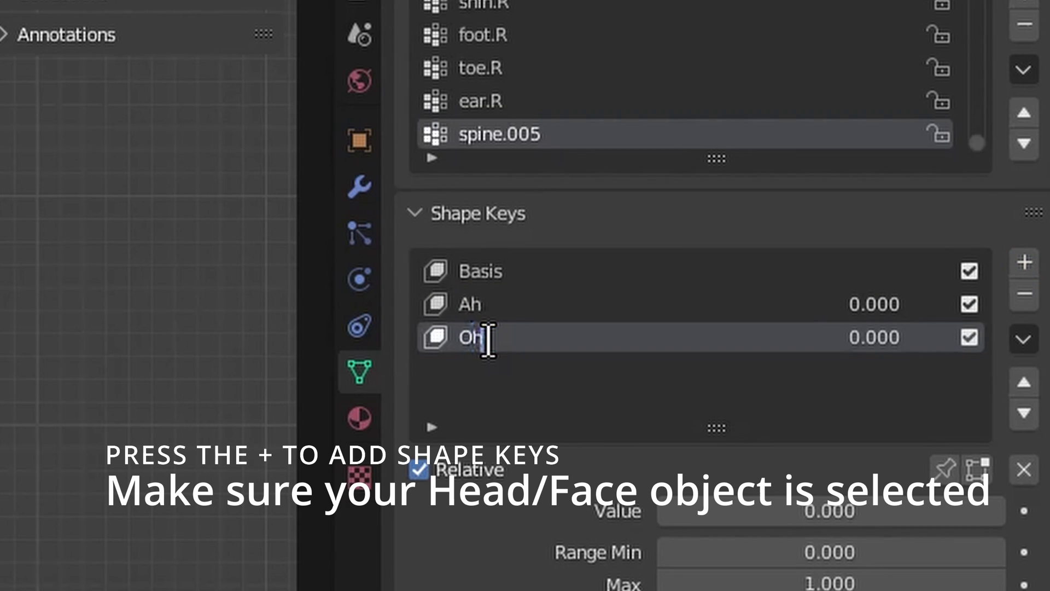
pyautogui.click(1025, 262)
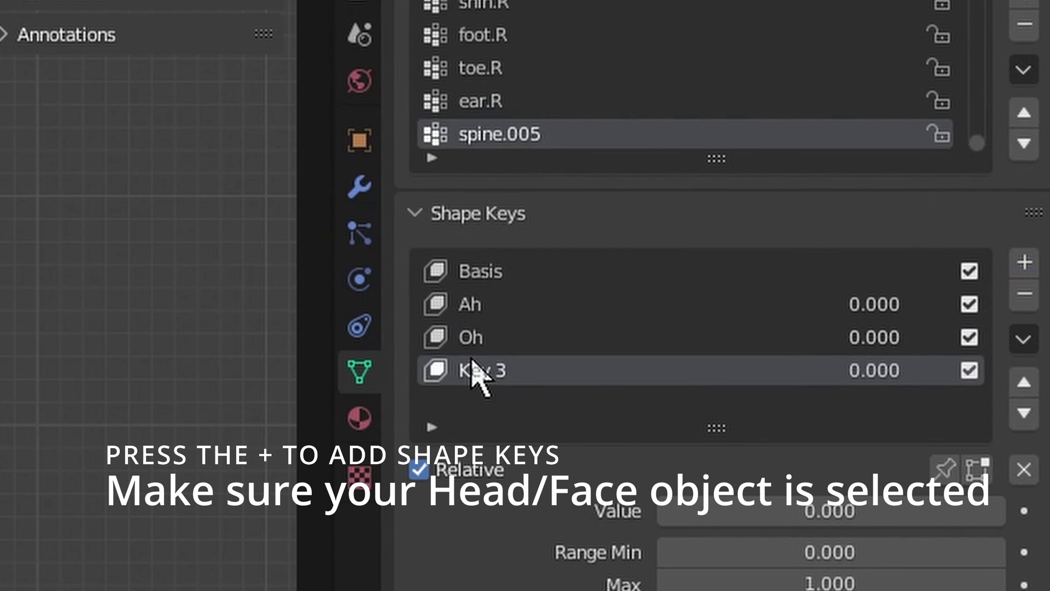
pyautogui.doubleClick(455, 367)
pyautogui.write('Ch')
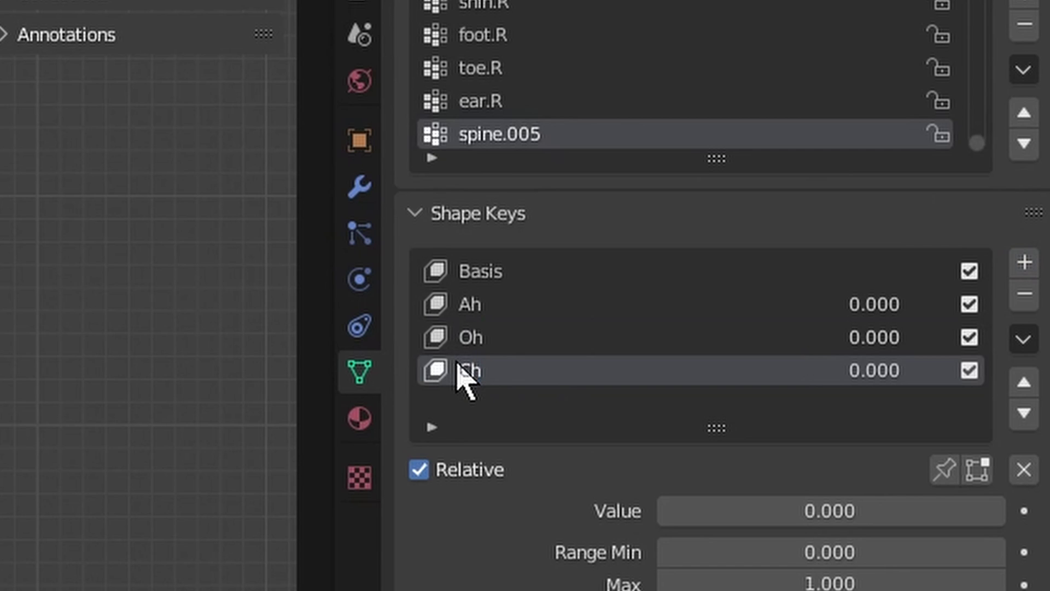
pyautogui.press('Return')
# Add expression shape keys named "blink" and "joy" to the face
pyautogui.click(1024, 262)
pyautogui.doubleClick(495, 403)
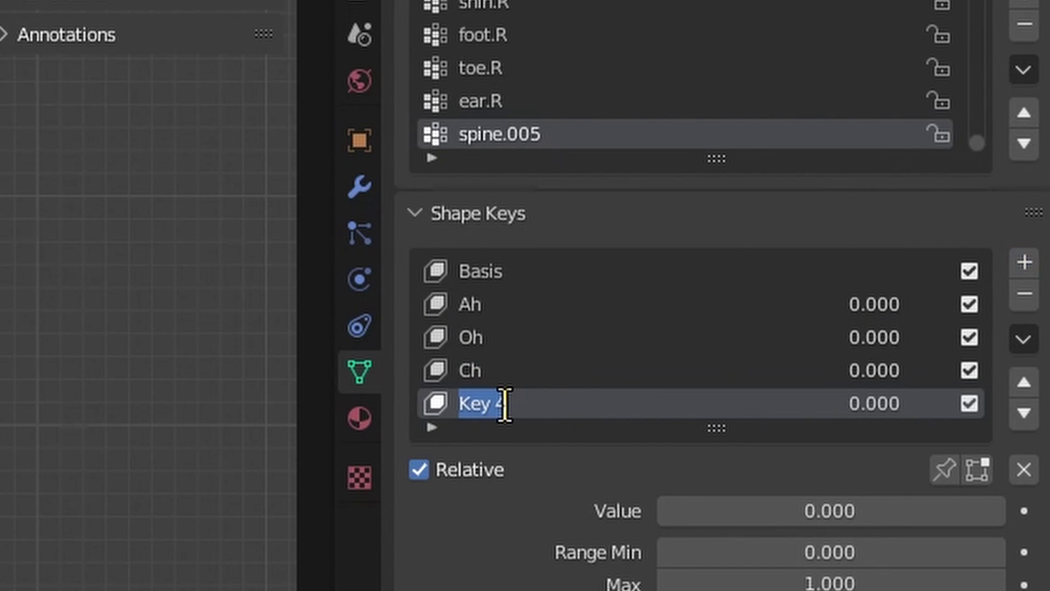
pyautogui.write('blink')
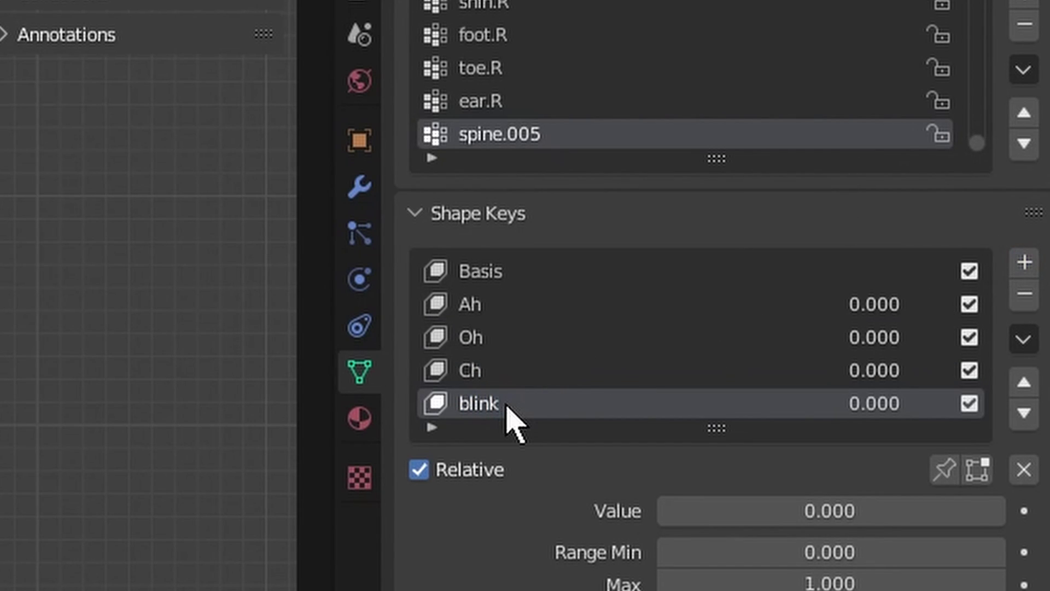
pyautogui.click(1025, 263)
pyautogui.doubleClick(480, 411)
pyautogui.write('h')
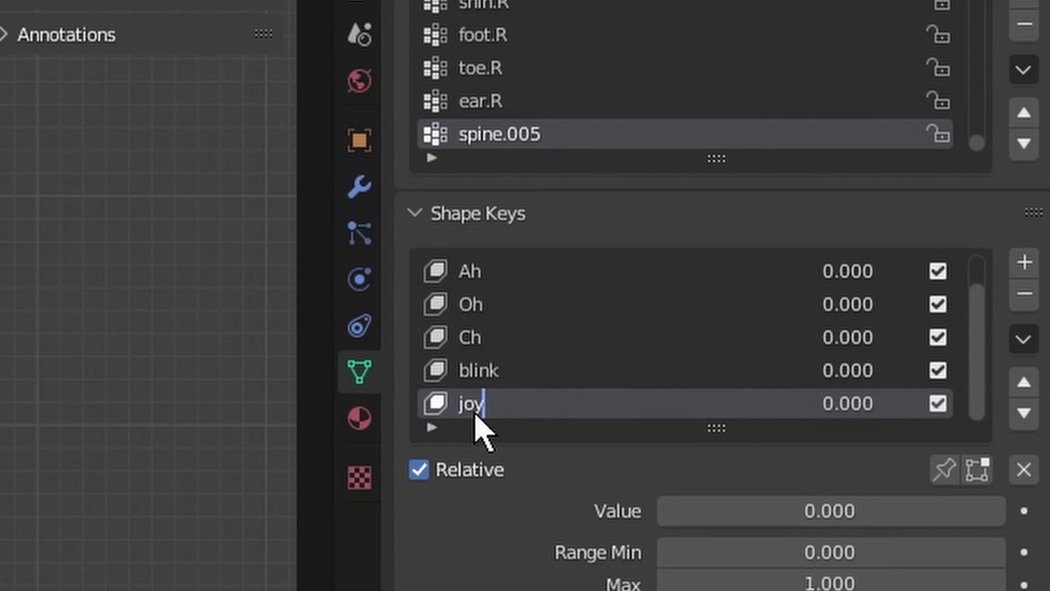
pyautogui.press('Return')
# Add one more expression shape key to the face, named "shock"
pyautogui.click(1025, 263)
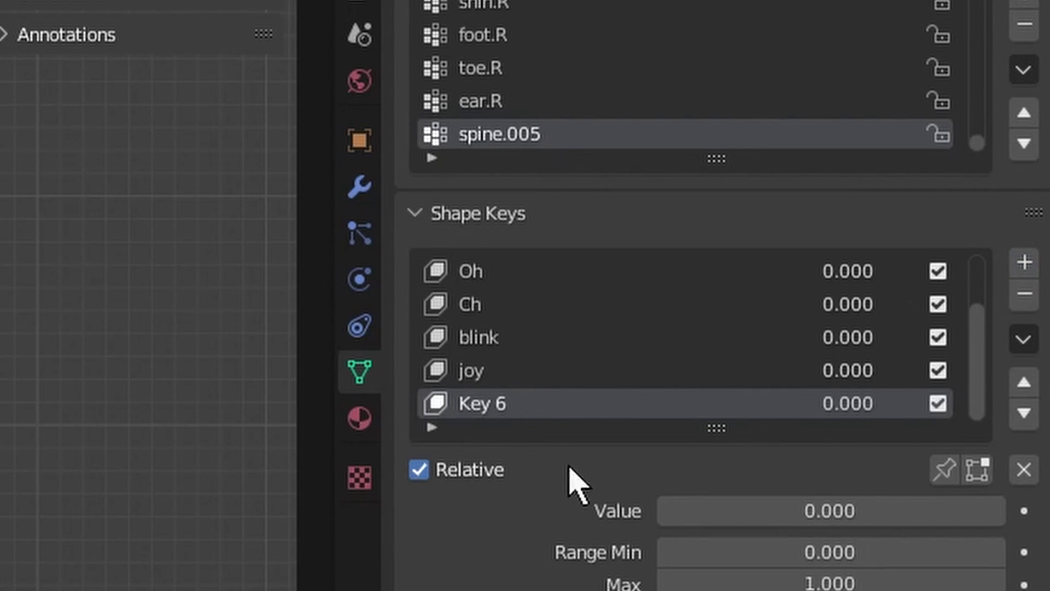
pyautogui.doubleClick(507, 404)
pyautogui.write('shock')
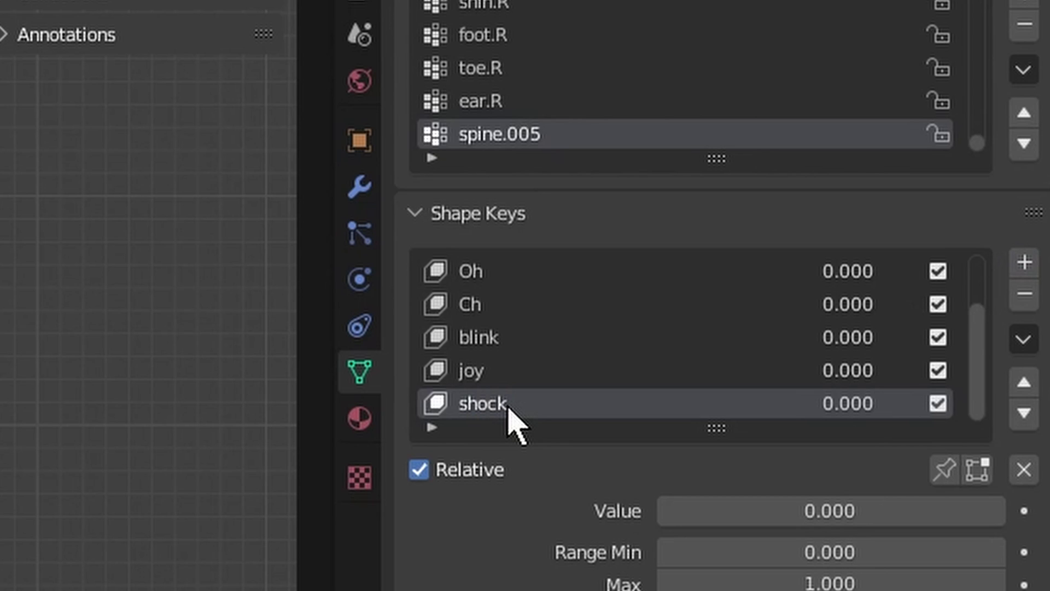
# Make Ah the active shape key, set its value to 1.000 and enter Edit Mode on the face
pyautogui.scroll(2, 509, 383)
pyautogui.click(712, 275)
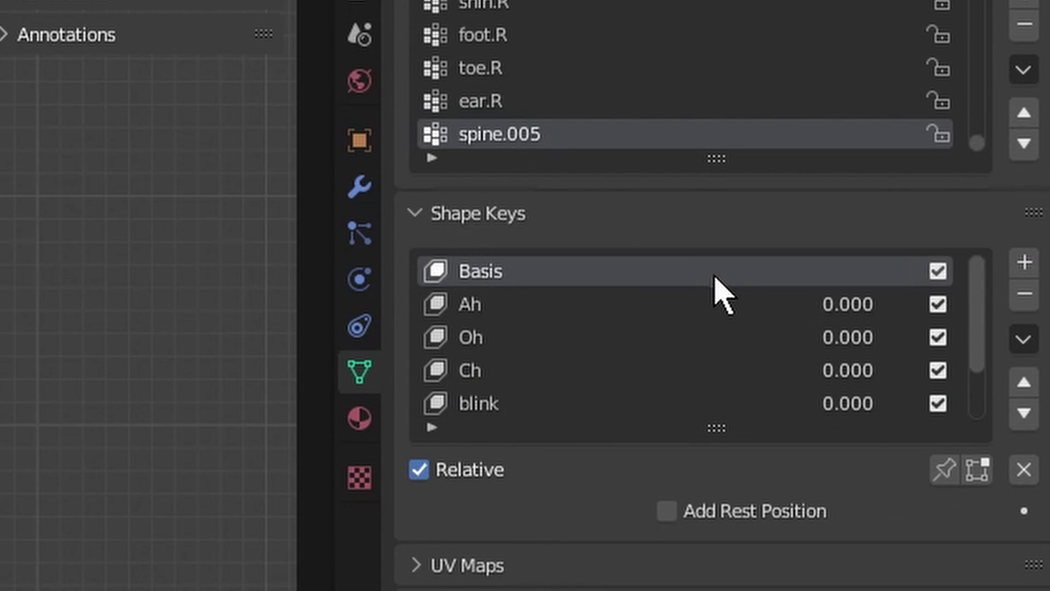
pyautogui.click(519, 316)
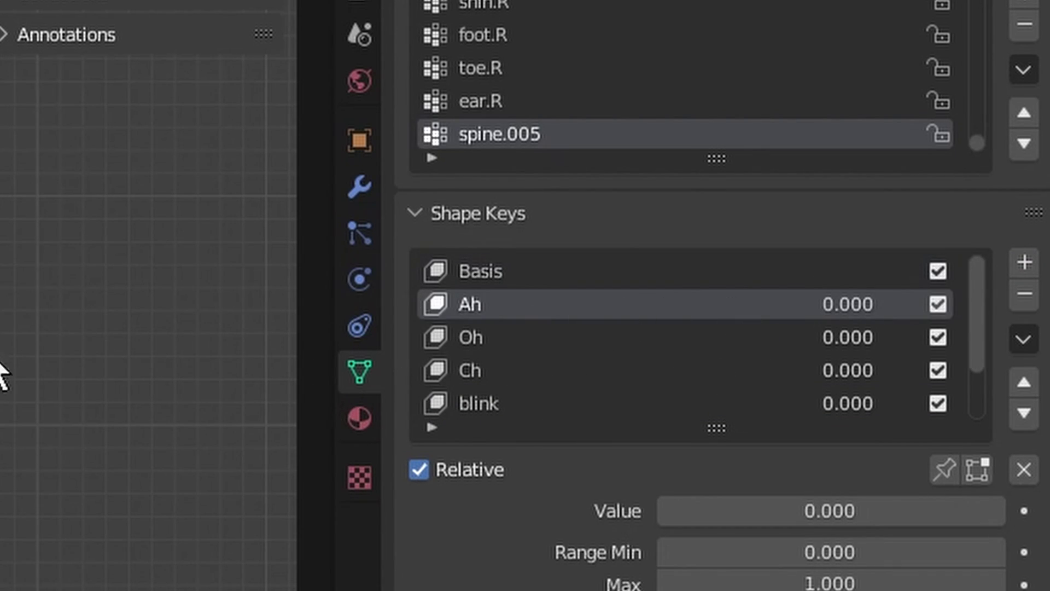
pyautogui.scroll(4, 1, 363)
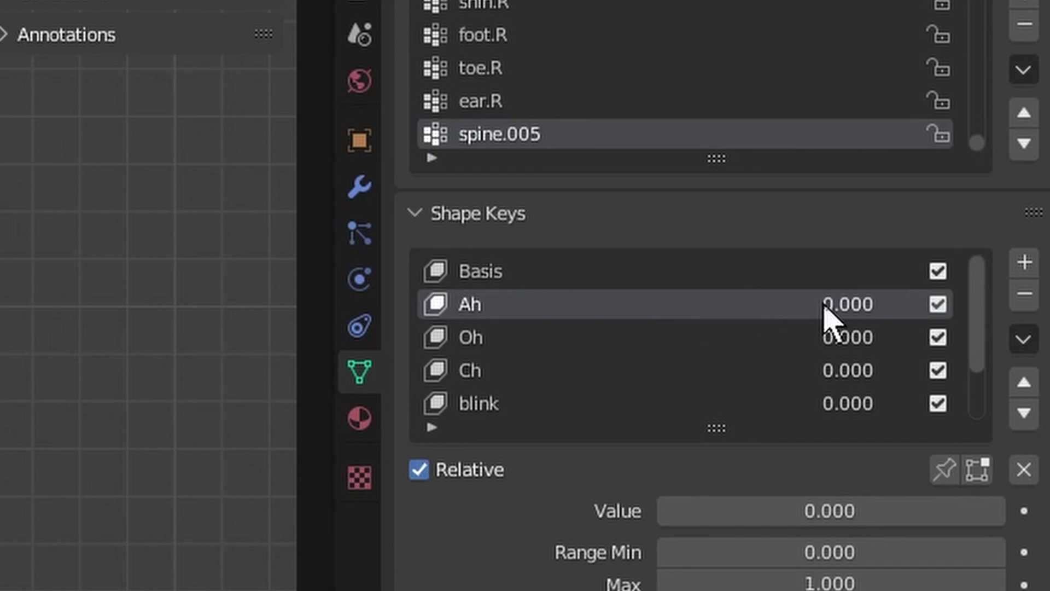
pyautogui.moveTo(824, 305); pyautogui.dragTo(957, 306)
pyautogui.press('Tab')
# Create a vertex group named "Top Lip" for the vertices of the upper lip
pyautogui.scroll(2, 528, 371)
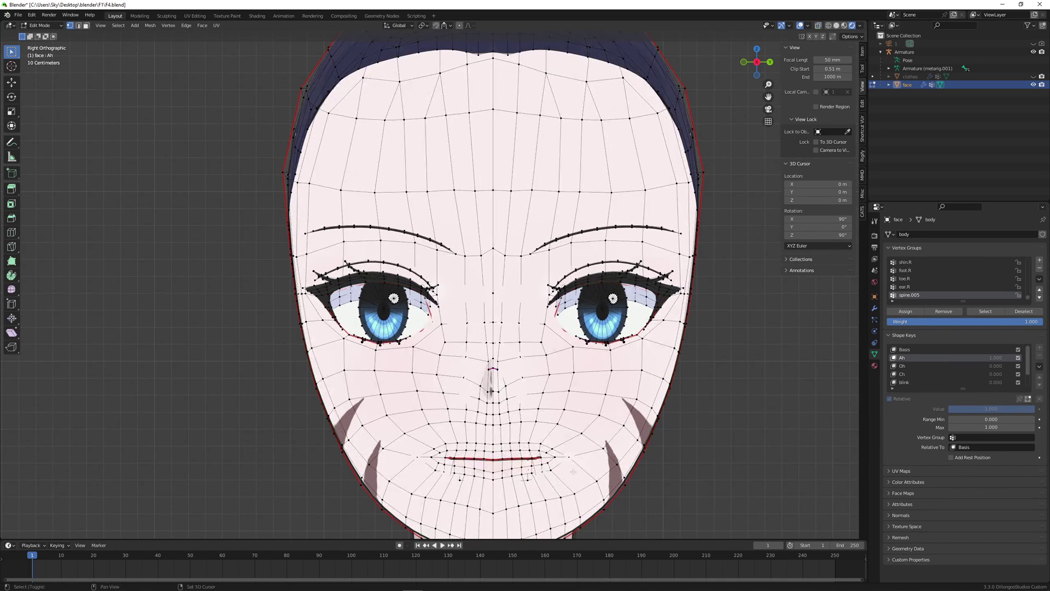
pyautogui.keyDown('shift'); pyautogui.moveTo(573, 471); pyautogui.dragTo(570, 380, button='middle'); pyautogui.keyUp('shift')
pyautogui.scroll(3, 571, 380)
pyautogui.keyDown('shift'); pyautogui.moveTo(498, 417); pyautogui.dragTo(482, 300, button='middle'); pyautogui.keyUp('shift')
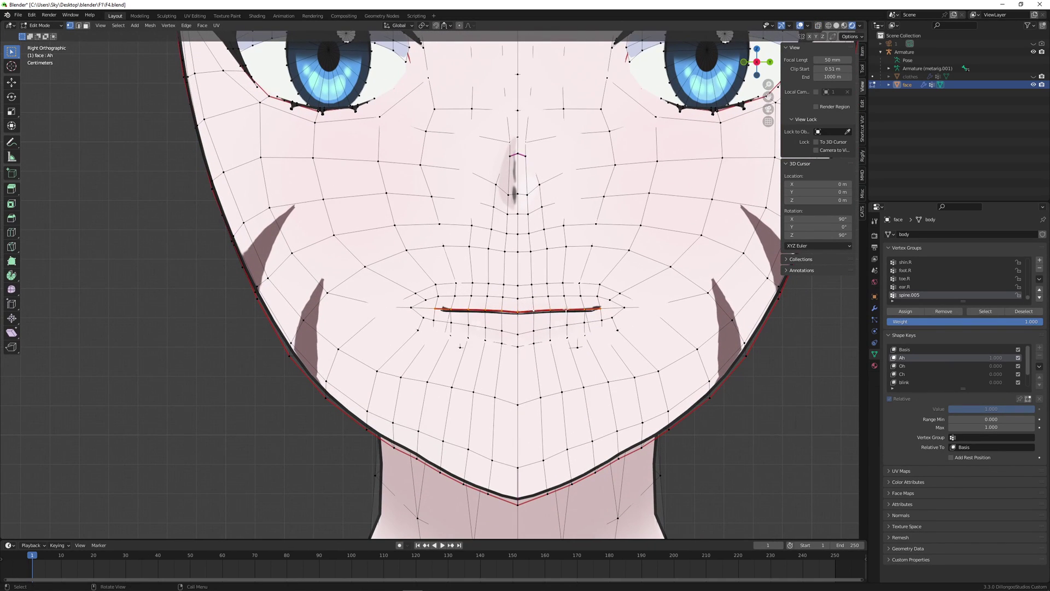
pyautogui.press('g')
pyautogui.rightClick(553, 296)
pyautogui.click(1039, 260)
# Try to open the mouth by moving the upper lip vertices up about 0.076 m along the Z axis
pyautogui.press('g')
pyautogui.press('z')
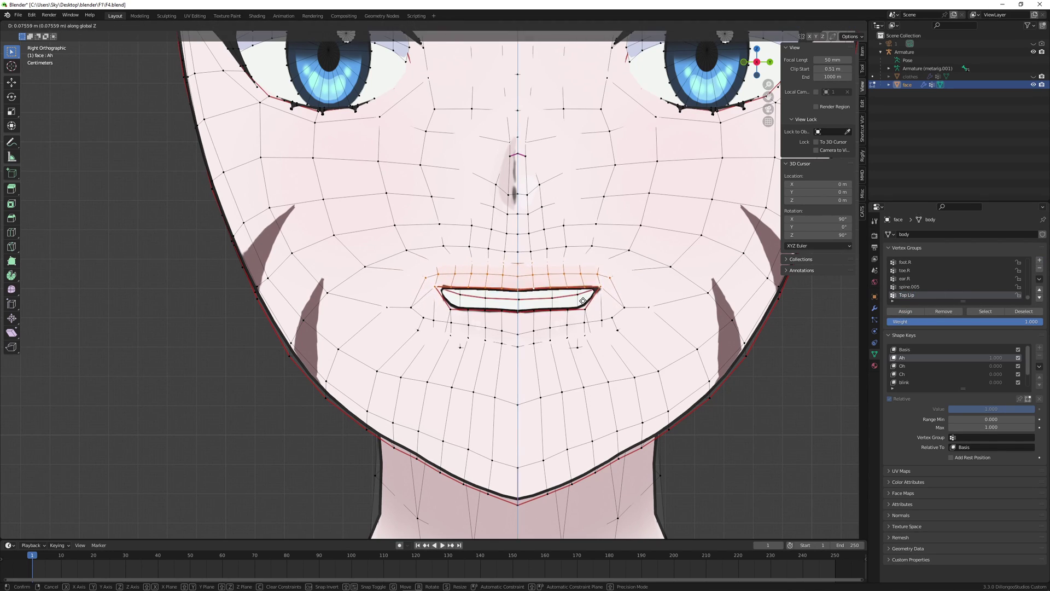
pyautogui.click(485, 305)
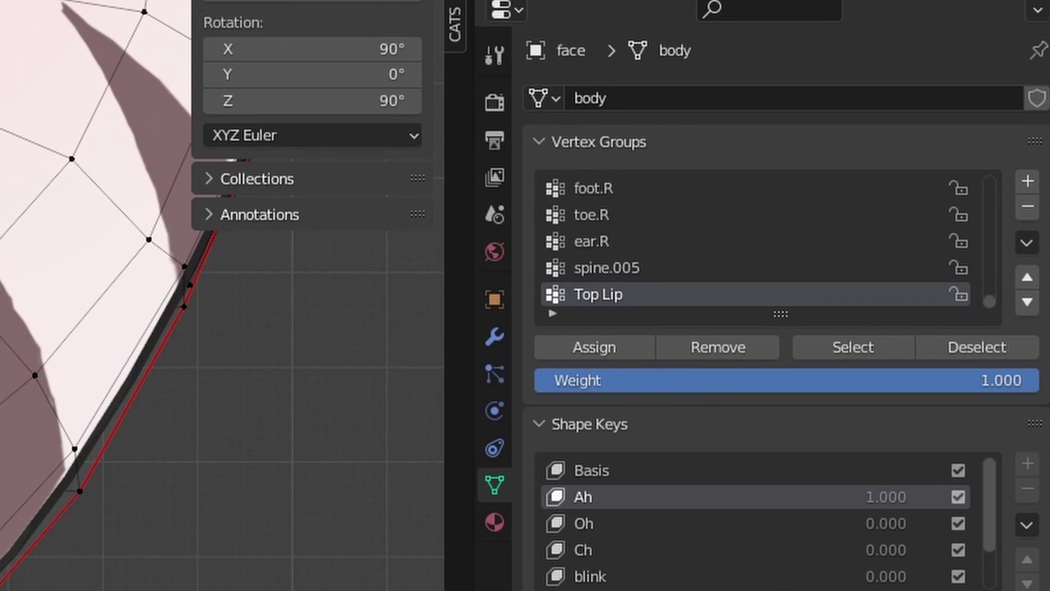
# Select the vertices of the Top Lip group and move them up about 0.046 m along the Z axis
pyautogui.click(867, 350)
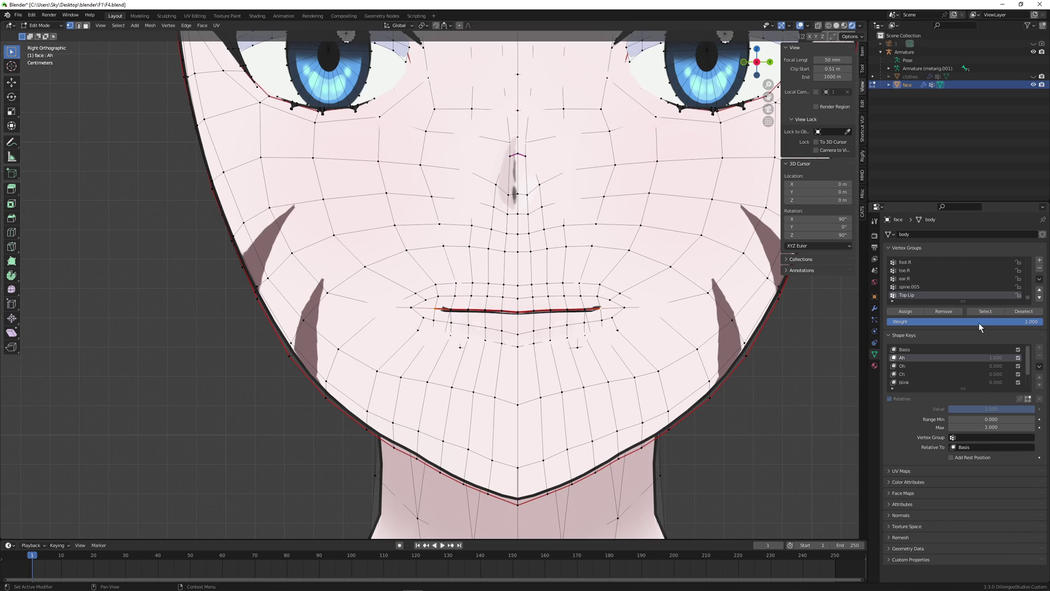
pyautogui.press('g')
pyautogui.press('z')
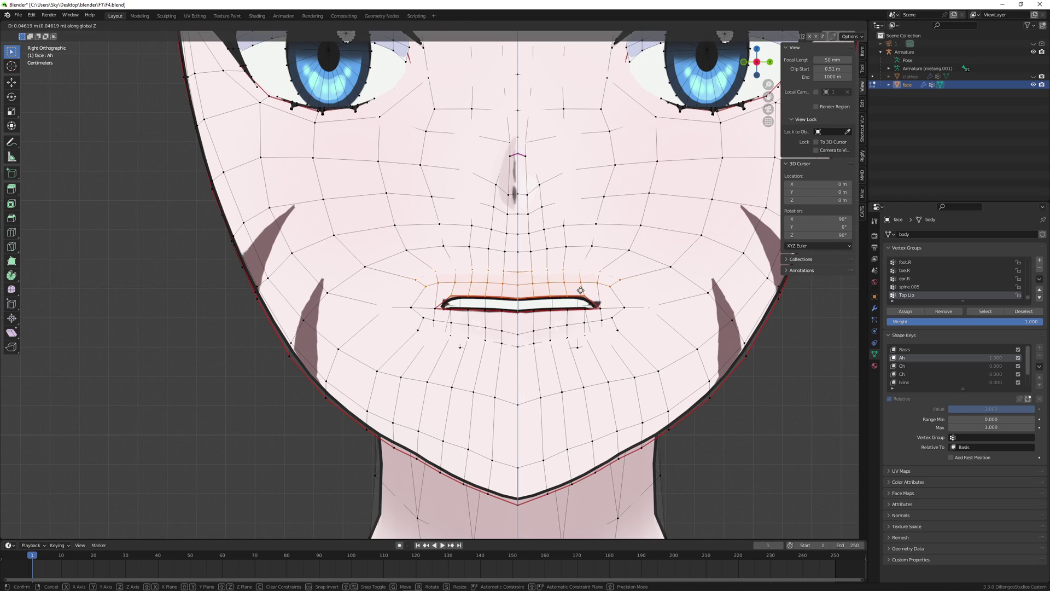
pyautogui.click(580, 290)
# Select the lower lip vertices of the Bot Lip group and move them down about 0.096 m along the Z axis
pyautogui.scroll(1, 467, 316)
pyautogui.click(483, 316)
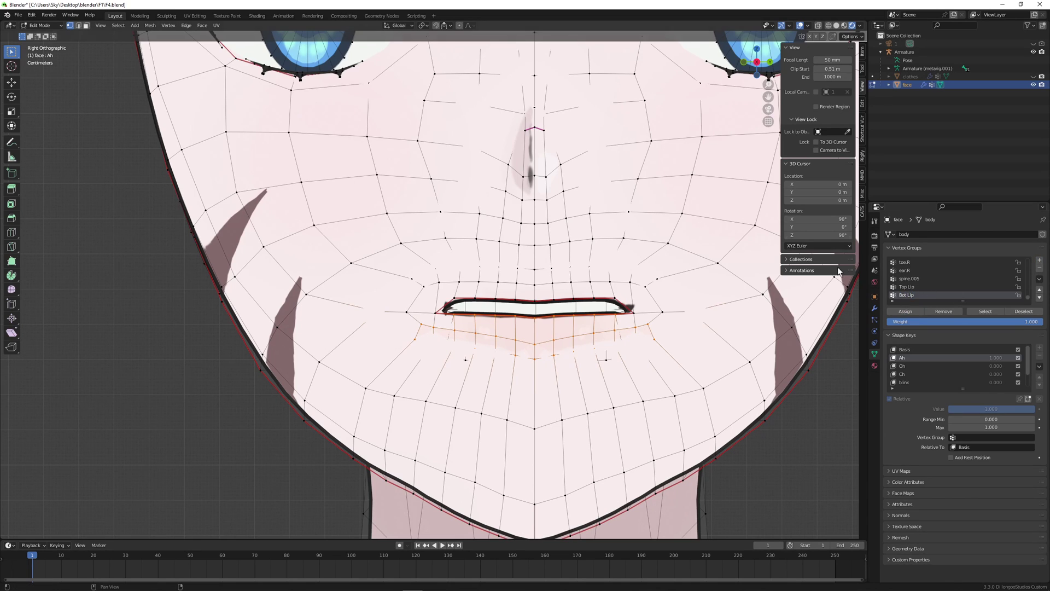
pyautogui.press('g')
pyautogui.press('z')
pyautogui.click(593, 369)
# In side profile, move the lower lip back about 0.010 m in X and down about 0.012 m in Z
pyautogui.moveTo(593, 369); pyautogui.dragTo(834, 260, button='middle')
pyautogui.scroll(-4, 795, 372)
pyautogui.click(748, 64)
pyautogui.scroll(2, 612, 355)
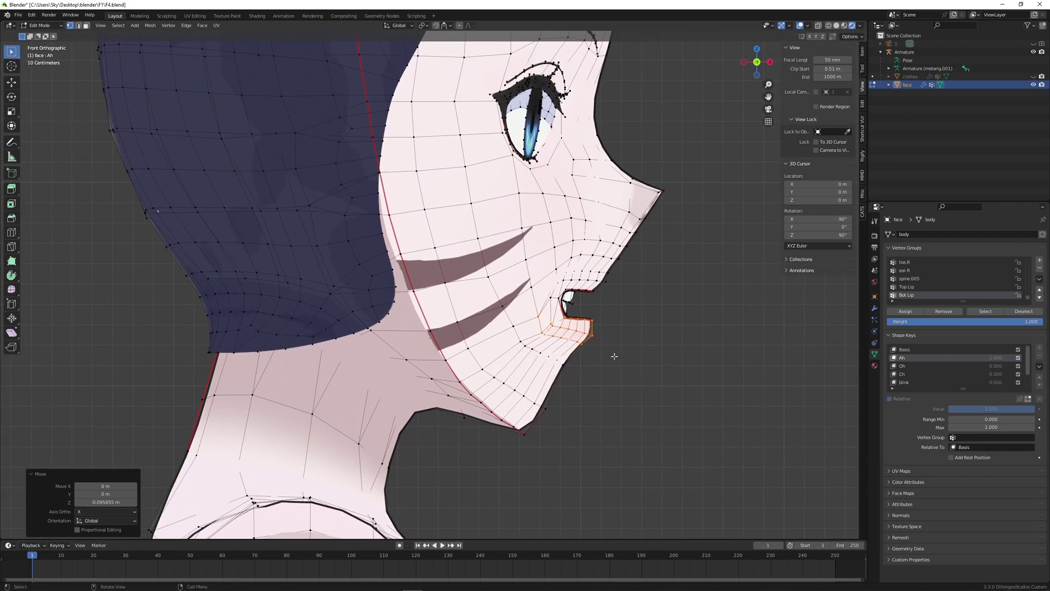
pyautogui.press('g')
pyautogui.click(654, 361)
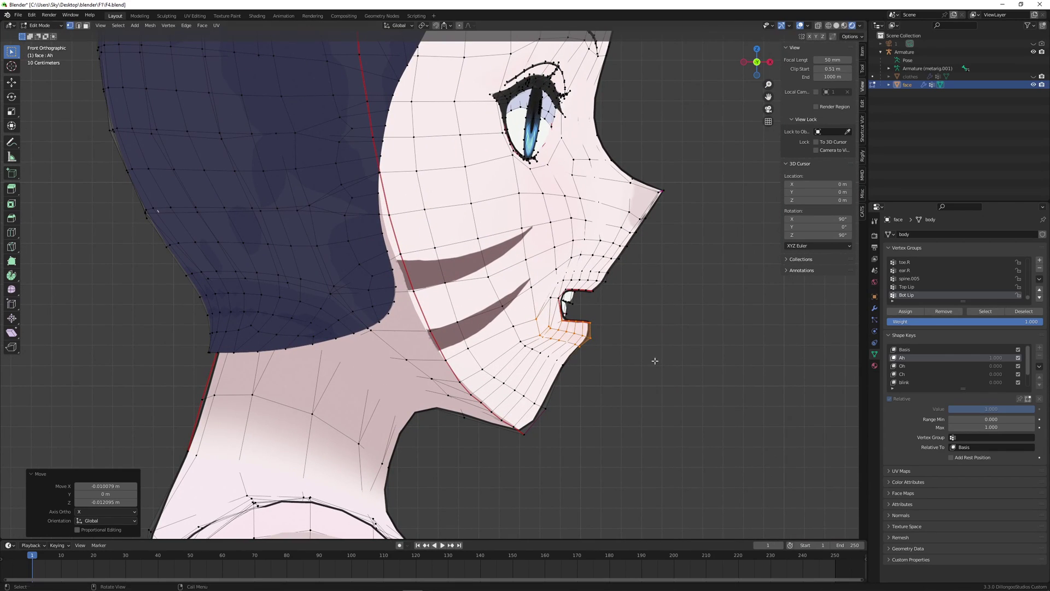
# Enable On Cage for the face's Armature modifier and switch the face to Sculpt Mode
pyautogui.click(874, 308)
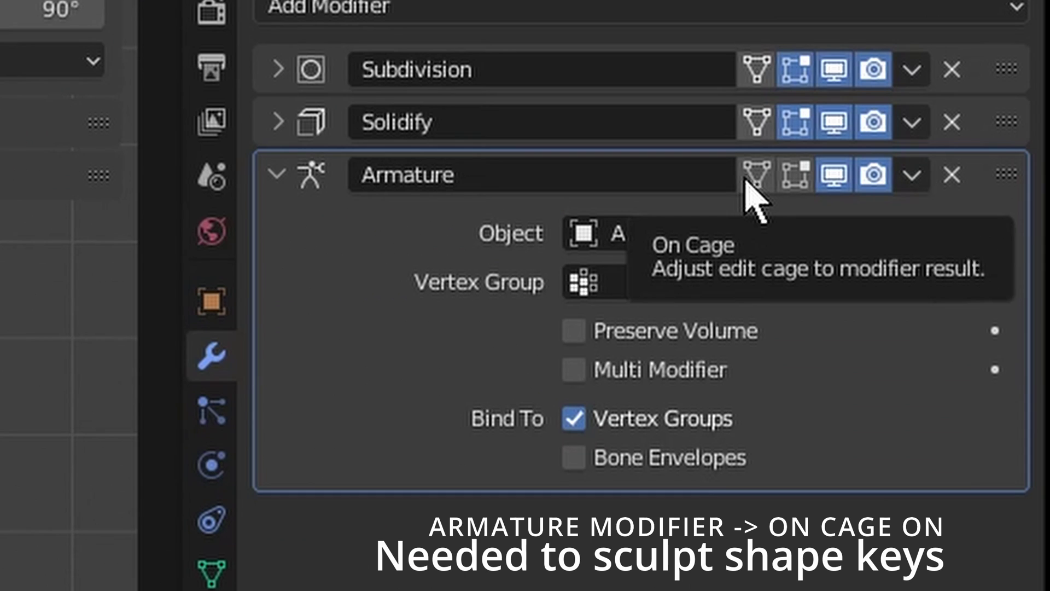
pyautogui.click(988, 270)
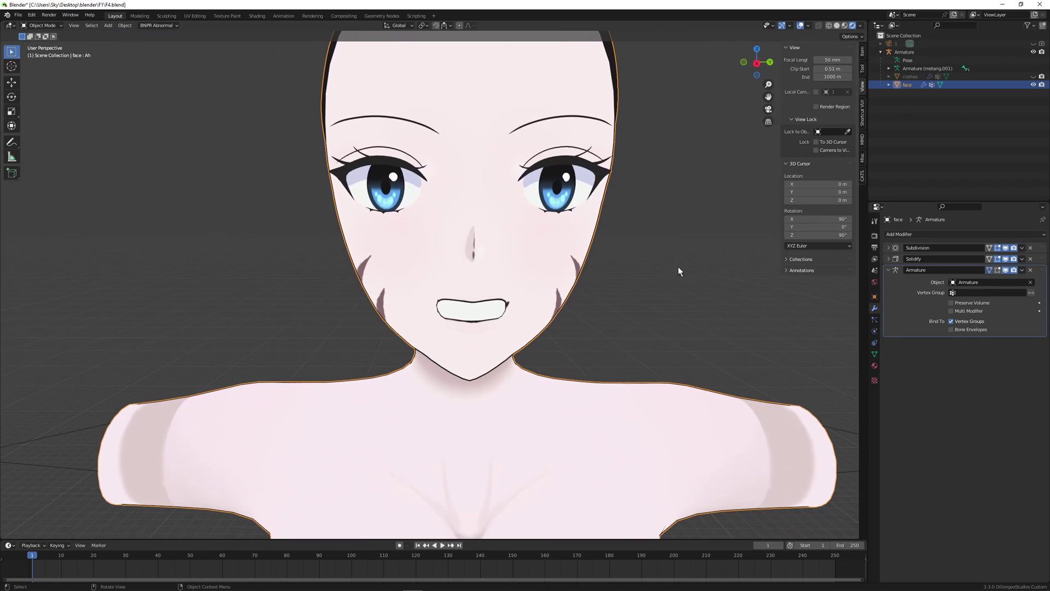
pyautogui.scroll(4, 678, 267)
pyautogui.scroll(-1, 529, 333)
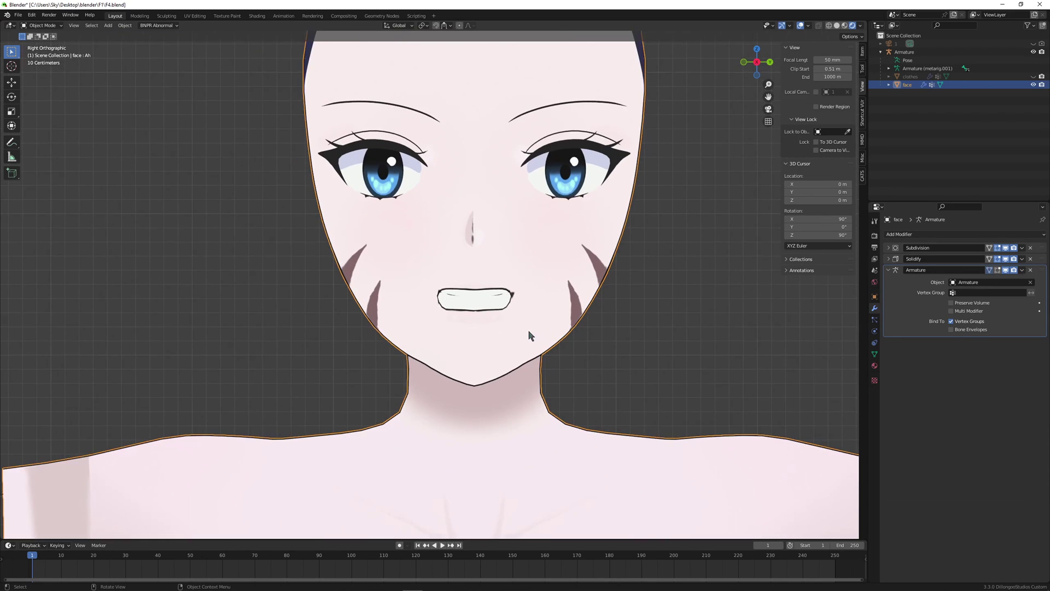
pyautogui.click(48, 26)
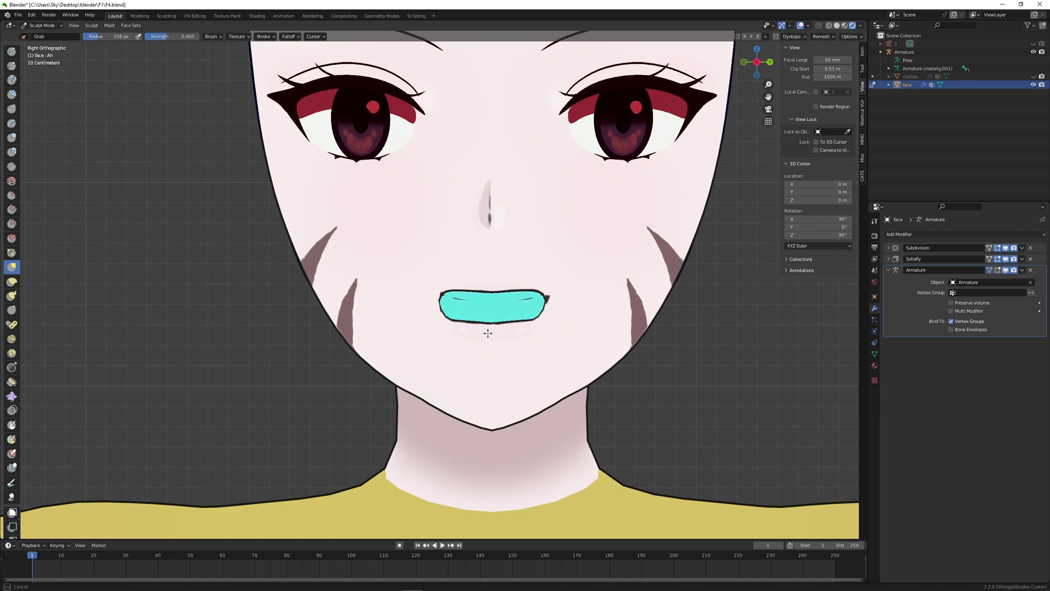
# Try pulling the lower lip and one side of the mouth with the Grab brush, and undo the strokes
pyautogui.moveTo(493, 329); pyautogui.dragTo(492, 358)
pyautogui.moveTo(492, 292)
pyautogui.mouseDown()
pyautogui.moveTo(492, 280)
pyautogui.moveTo(466, 309)
pyautogui.mouseUp()
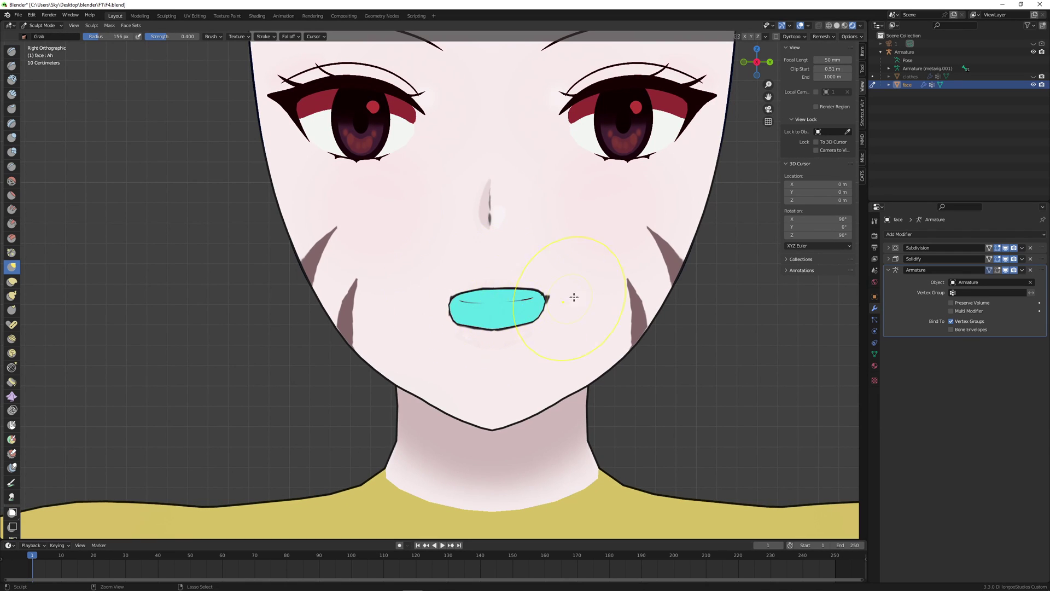
pyautogui.hotkey('ctrl', 'z')
pyautogui.hotkey('ctrl', 'z')
pyautogui.hotkey('ctrl', 'z')
# Turn on Y mirror symmetry for sculpting and pull the open mouth's corners inward on both sides with the Grab brush
pyautogui.click(875, 220)
pyautogui.hotkey('ctrl', 'z')
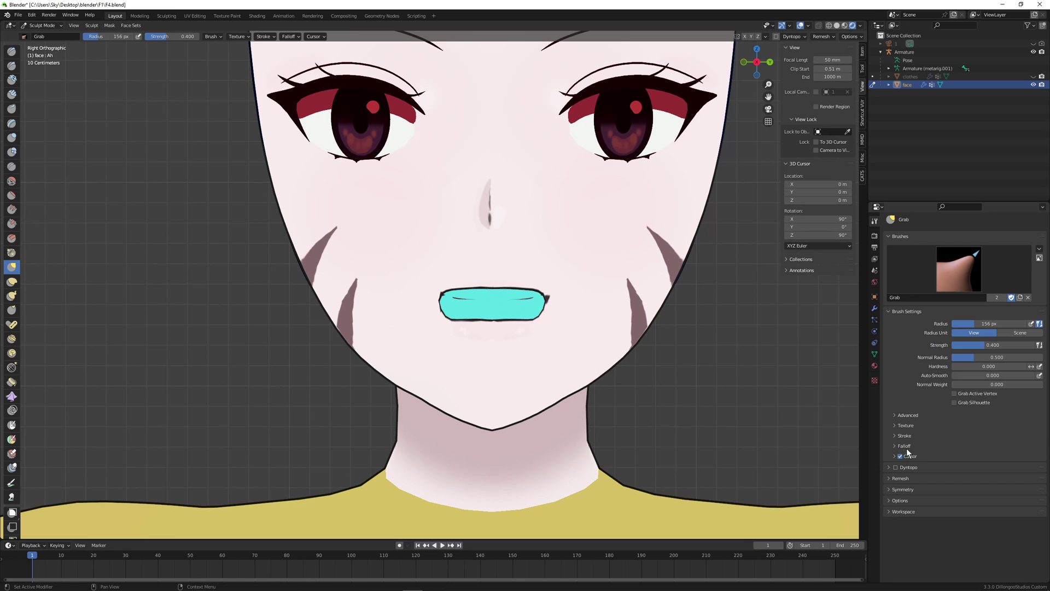
pyautogui.click(902, 489)
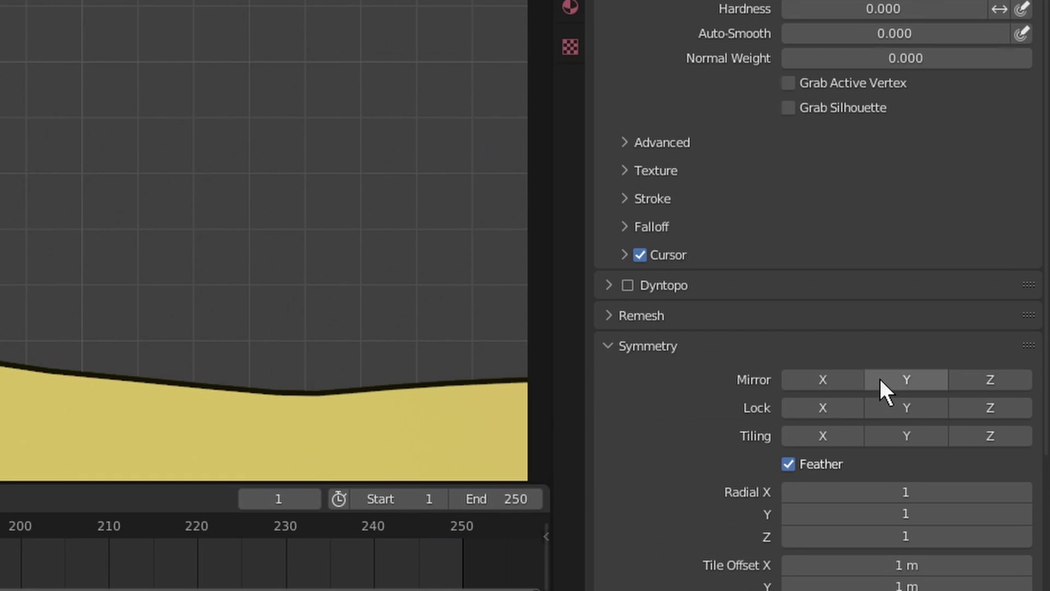
pyautogui.moveTo(498, 300)
pyautogui.mouseDown()
pyautogui.moveTo(502, 312)
pyautogui.moveTo(445, 274)
pyautogui.moveTo(470, 302)
pyautogui.mouseUp()
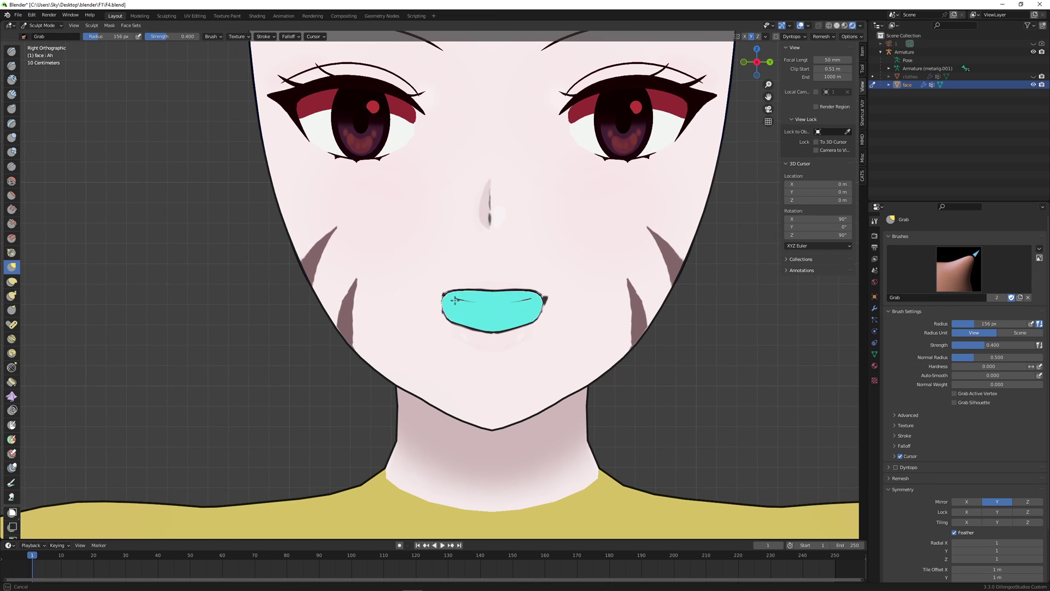
# In side profile, pull the upper lip slightly forward and the lower lip back toward the chin with the Grab brush
pyautogui.press('KP_1')
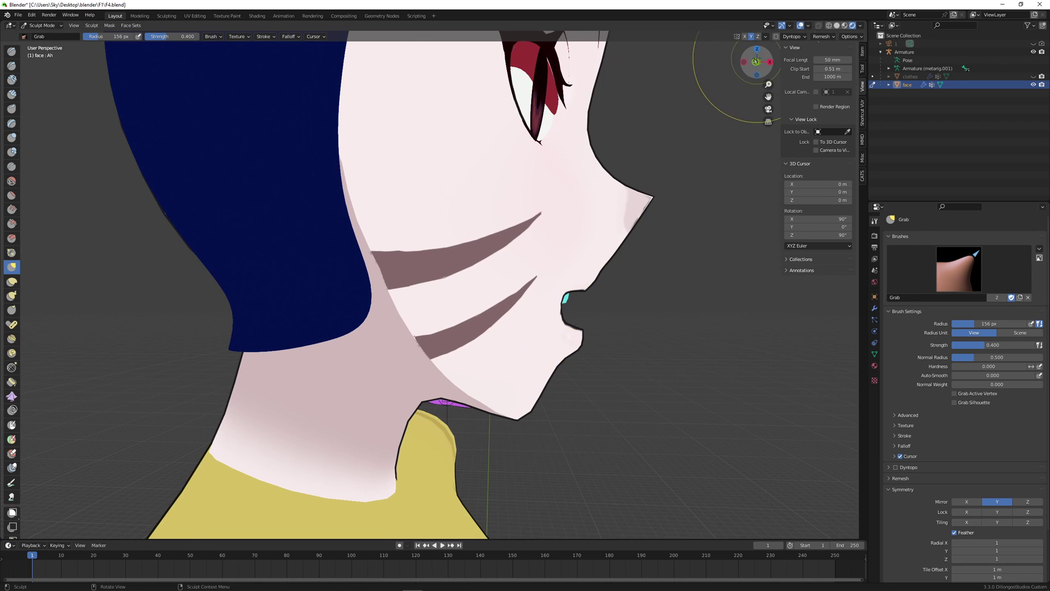
pyautogui.moveTo(577, 351)
pyautogui.mouseDown()
pyautogui.moveTo(551, 363)
pyautogui.moveTo(589, 350)
pyautogui.moveTo(565, 355)
pyautogui.mouseUp()
pyautogui.hotkey('ctrl', 'z')
pyautogui.moveTo(596, 286); pyautogui.dragTo(606, 279)
pyautogui.moveTo(580, 357); pyautogui.dragTo(564, 355)
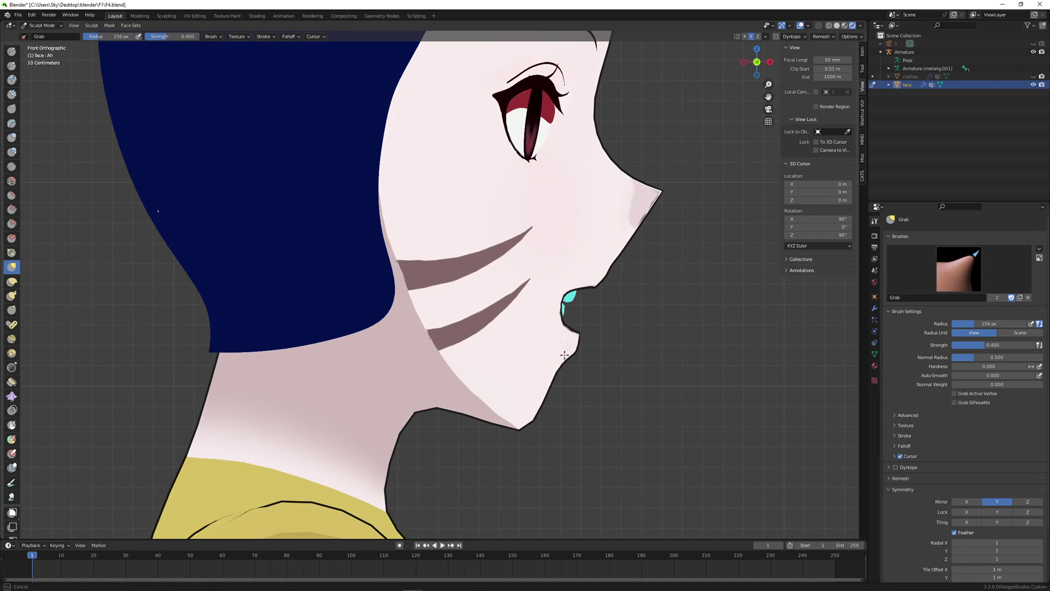
pyautogui.scroll(-4, 564, 356)
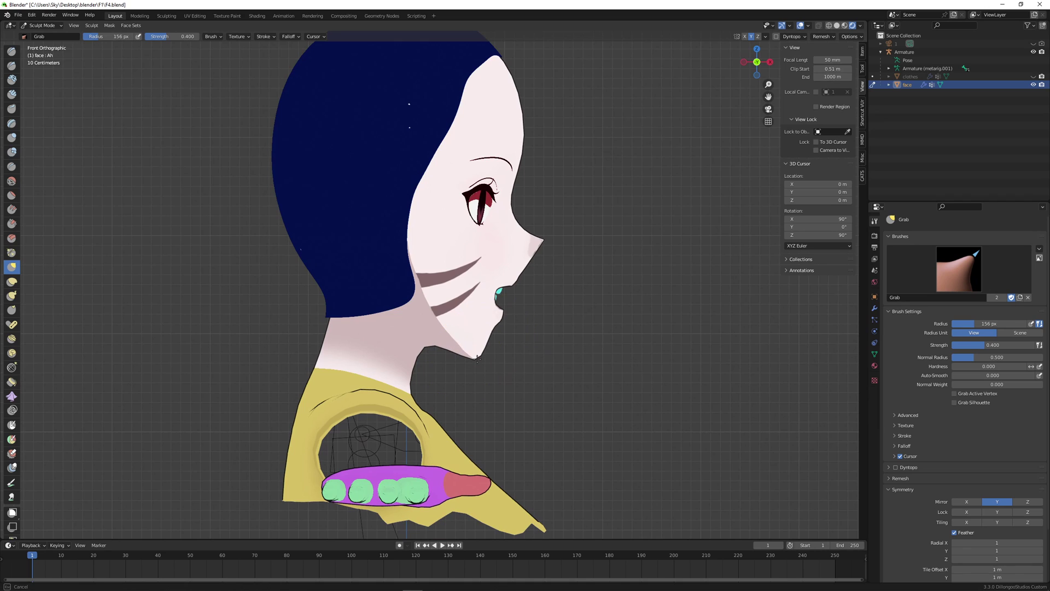
# Leave Sculpt Mode, select the whole linked lower teeth mesh in Edit Mode and move it down along the Z axis
pyautogui.press('KP_3')
pyautogui.scroll(4, 405, 383)
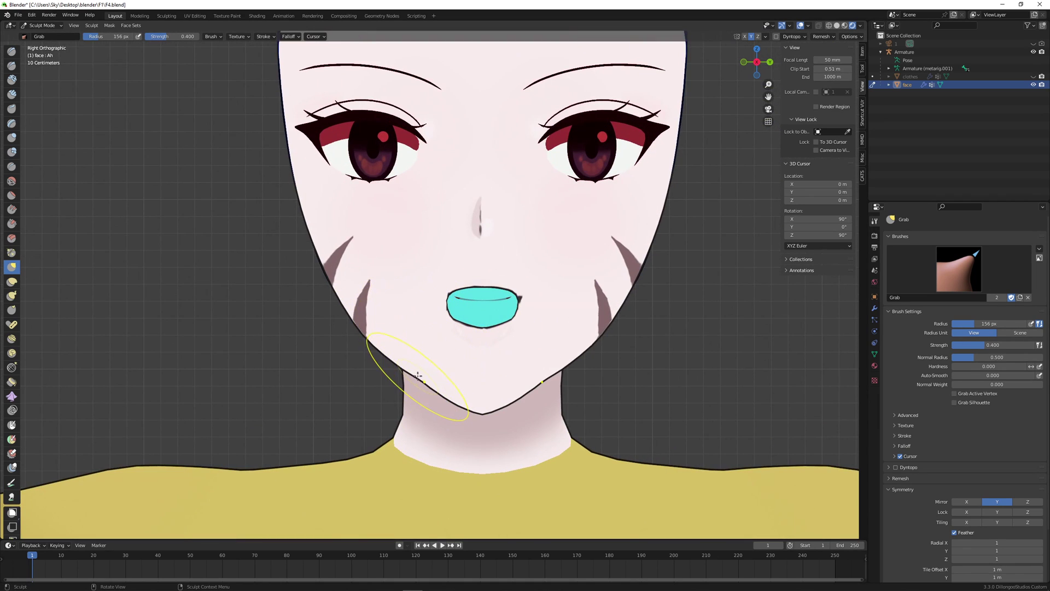
pyautogui.scroll(3, 506, 350)
pyautogui.click(48, 26)
pyautogui.click(56, 36)
pyautogui.scroll(2, 554, 358)
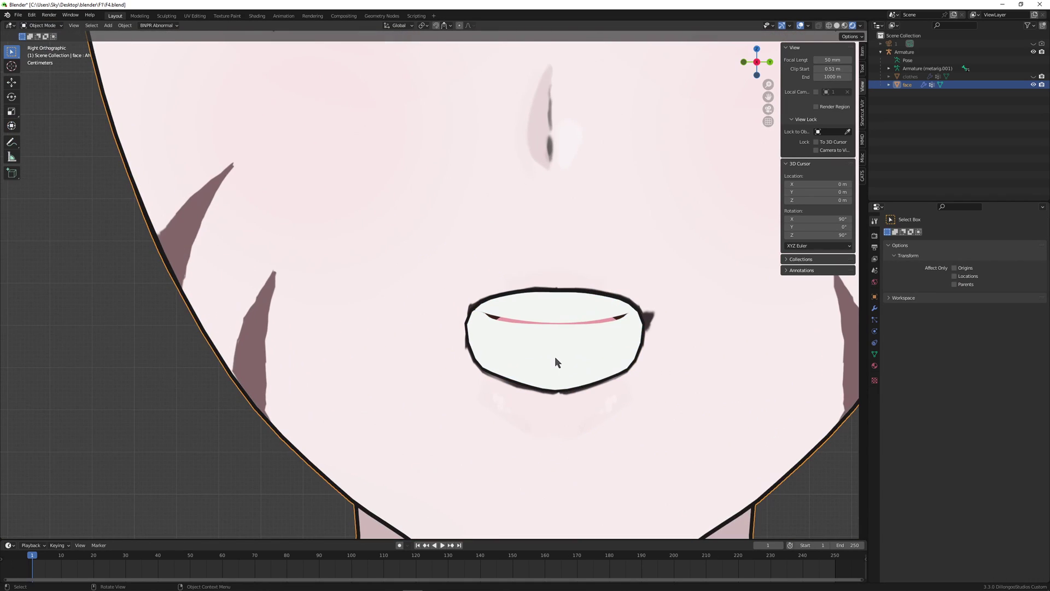
pyautogui.press('Tab')
pyautogui.hotkey('ctrl', 'l')
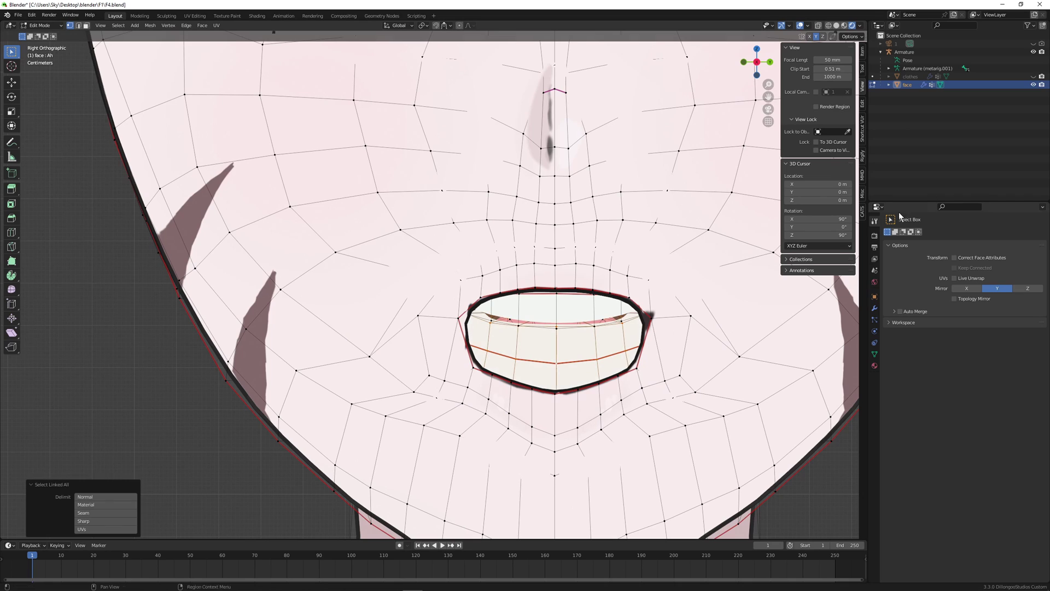
pyautogui.click(873, 354)
pyautogui.press('h')
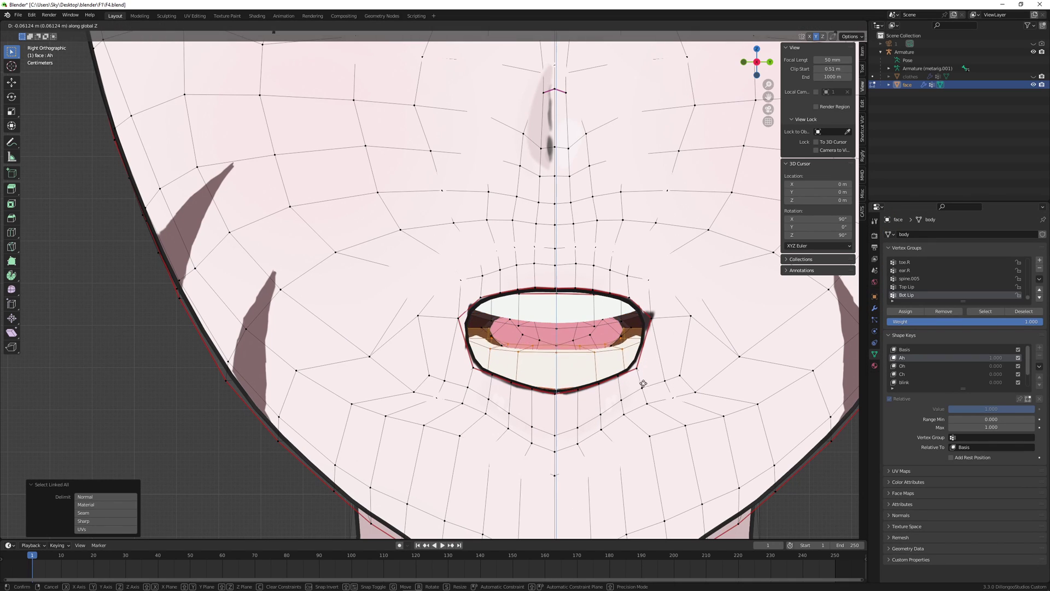
# Select the whole linked upper teeth mesh and move it up along the Z axis toward the upper lip
pyautogui.hotkey('ctrl', 'l')
pyautogui.press('g')
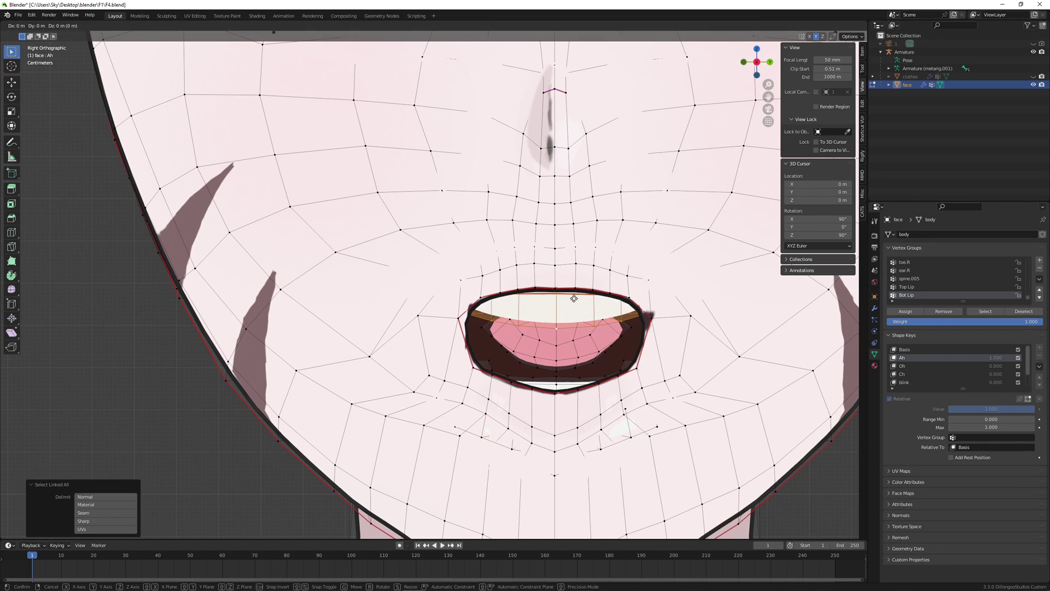
pyautogui.press('z')
pyautogui.click(572, 272)
# Select the whole linked tongue mesh and move it down about 0.10 m along the Z axis
pyautogui.click(563, 346)
pyautogui.hotkey('ctrl', 'l')
pyautogui.press('g')
pyautogui.press('z')
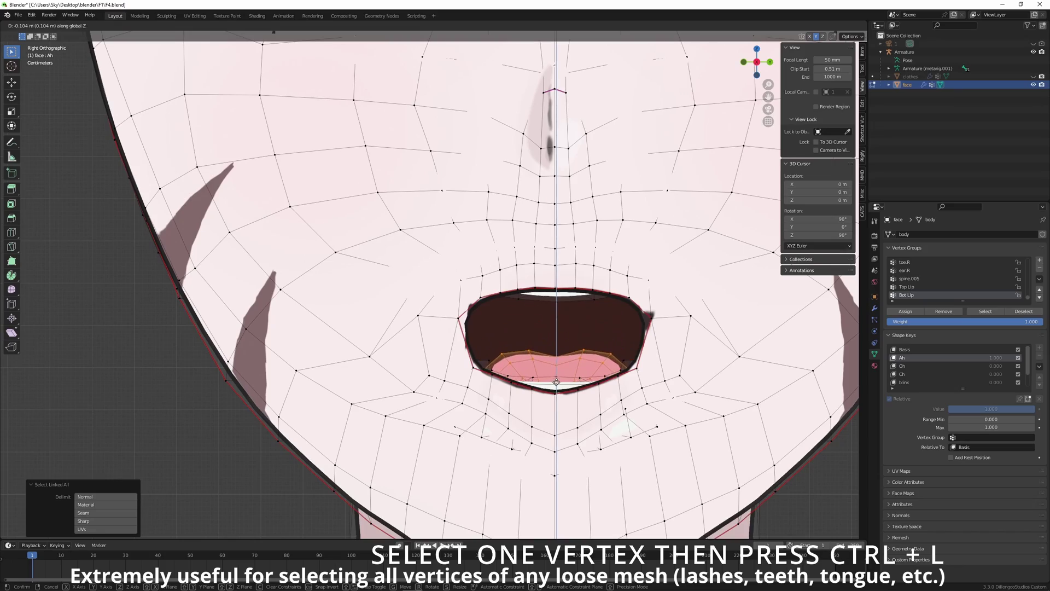
pyautogui.click(563, 386)
# Return to Object Mode and examine the open mouth on the whole character from several angles
pyautogui.moveTo(564, 387); pyautogui.dragTo(607, 377, button='middle')
pyautogui.click(757, 61)
pyautogui.scroll(-9, 645, 307)
pyautogui.press('Tab')
pyautogui.scroll(-4, 629, 328)
pyautogui.scroll(8, 586, 373)
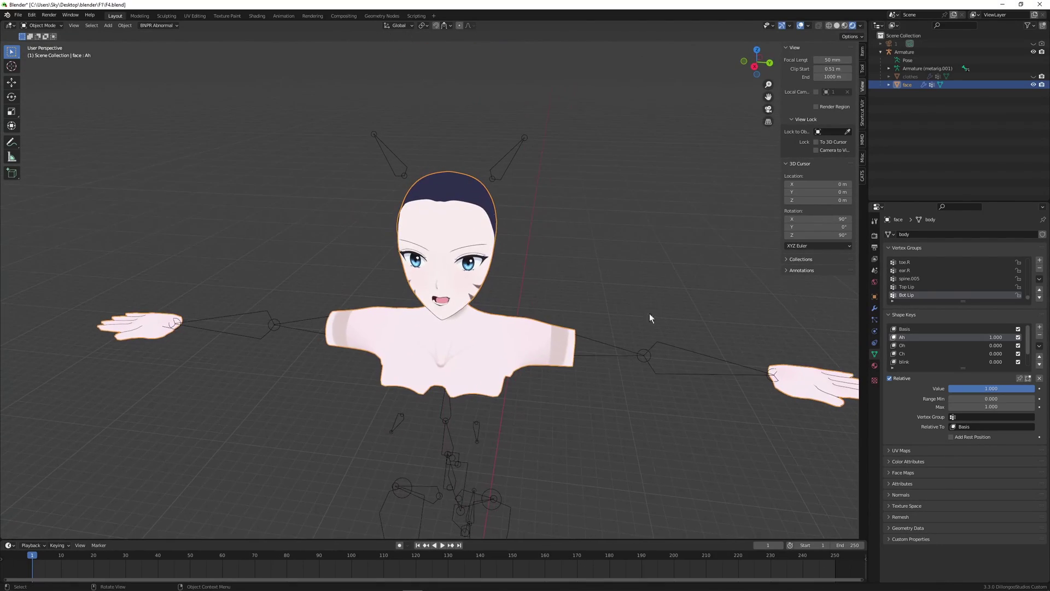
pyautogui.click(760, 64)
# Select the linked upper teeth in Edit Mode and, in side profile, shift them along X and down about 0.018 m in Z
pyautogui.scroll(9, 526, 281)
pyautogui.moveTo(494, 289); pyautogui.dragTo(589, 244, button='middle')
pyautogui.press('Tab')
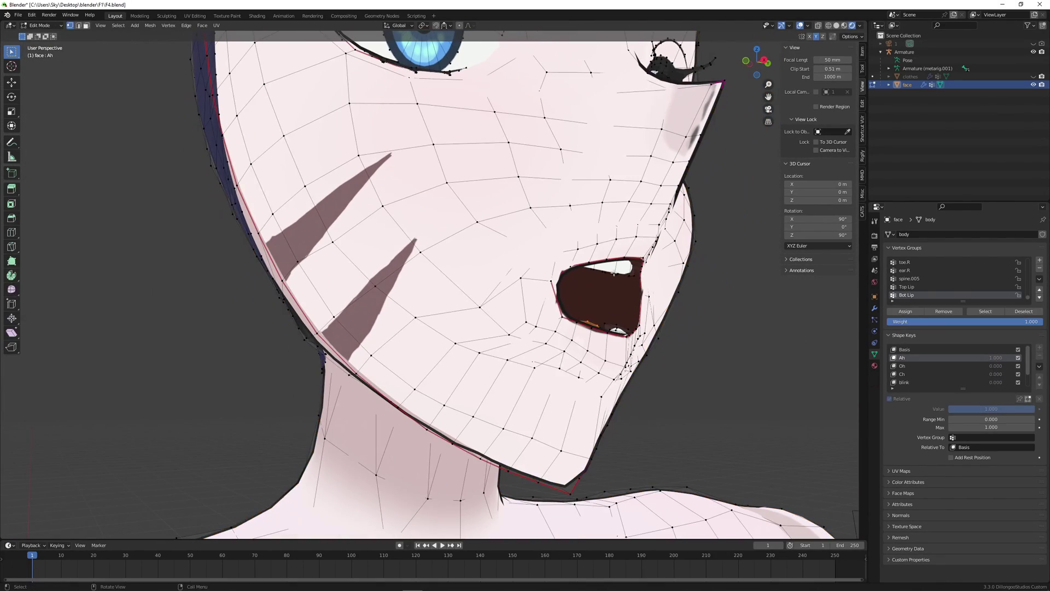
pyautogui.hotkey('ctrl', 'l')
pyautogui.click(746, 60)
pyautogui.press('g')
pyautogui.press('x')
pyautogui.click(685, 265)
pyautogui.press('g')
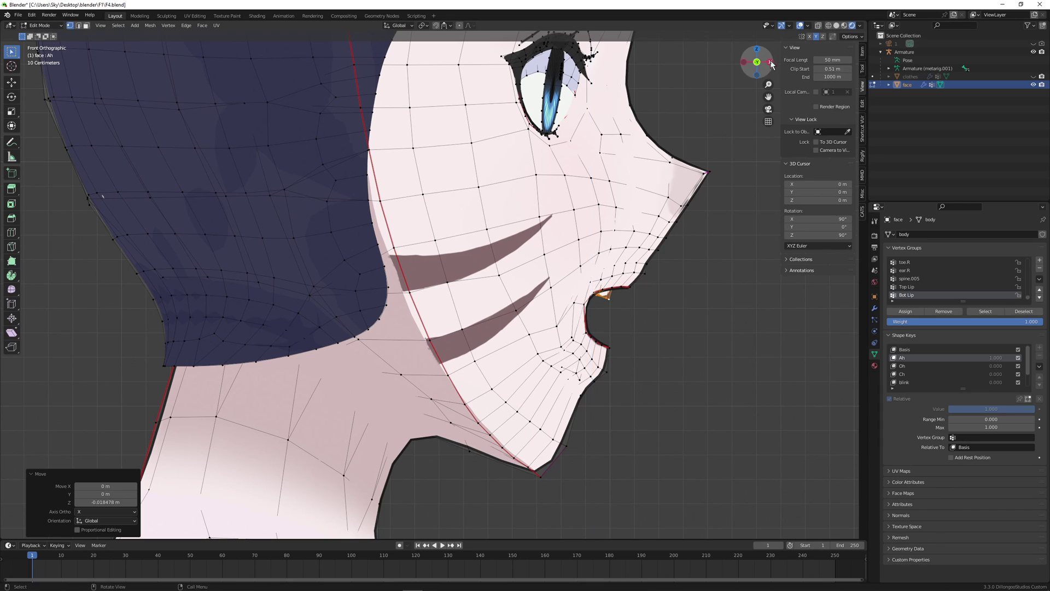
# Return the face to Object Mode, deselect it and save the file
pyautogui.click(769, 62)
pyautogui.press('Tab')
pyautogui.scroll(-8, 583, 307)
pyautogui.click(583, 308)
pyautogui.hotkey('ctrl', 's')
pyautogui.moveTo(583, 307); pyautogui.dragTo(558, 324, button='middle')
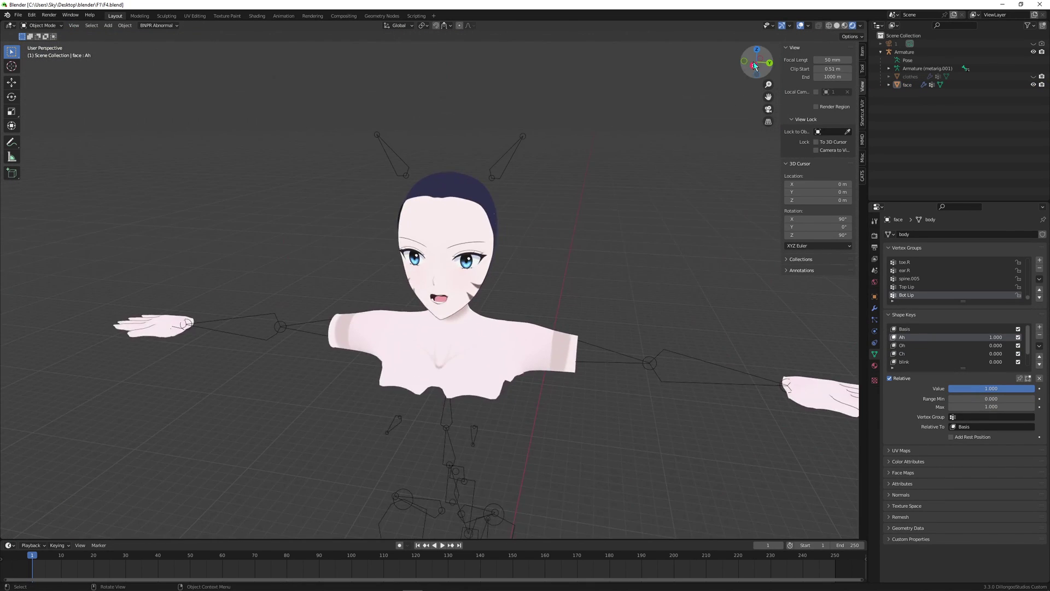
pyautogui.click(754, 64)
# Set the Ah shape key's value to 0 and Oh's to 1, and open the Oh key for mesh editing
pyautogui.moveTo(1006, 389); pyautogui.dragTo(919, 388)
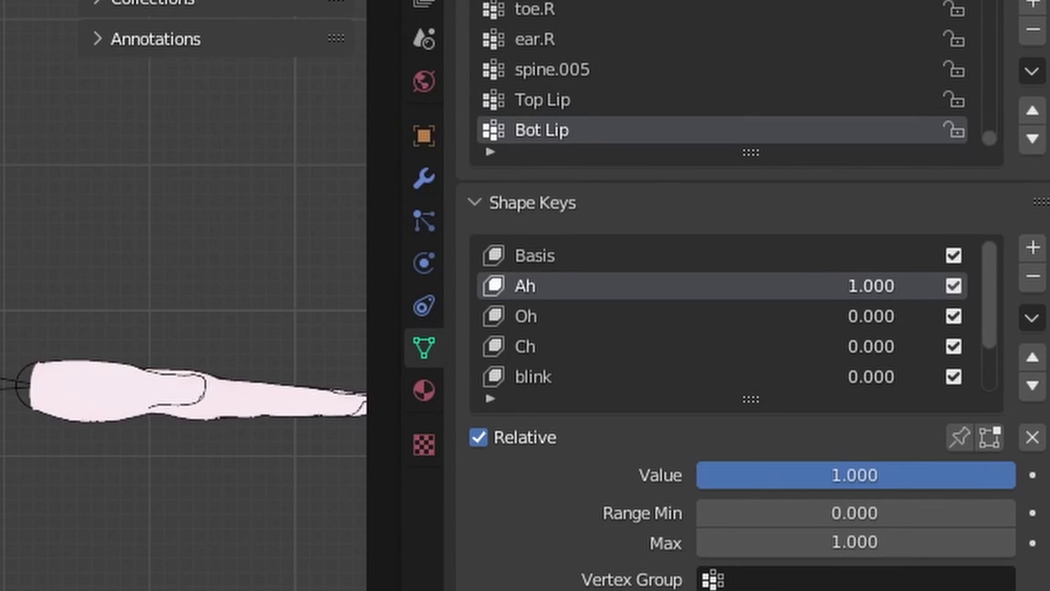
pyautogui.moveTo(1012, 475); pyautogui.dragTo(698, 475)
pyautogui.scroll(4, 286, 199)
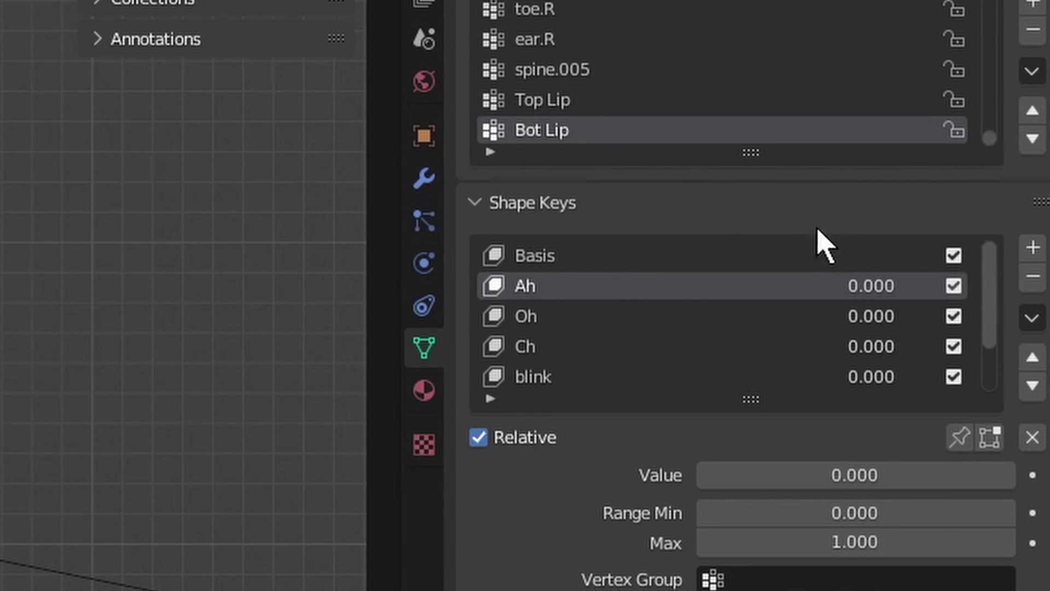
pyautogui.scroll(5, 184, 295)
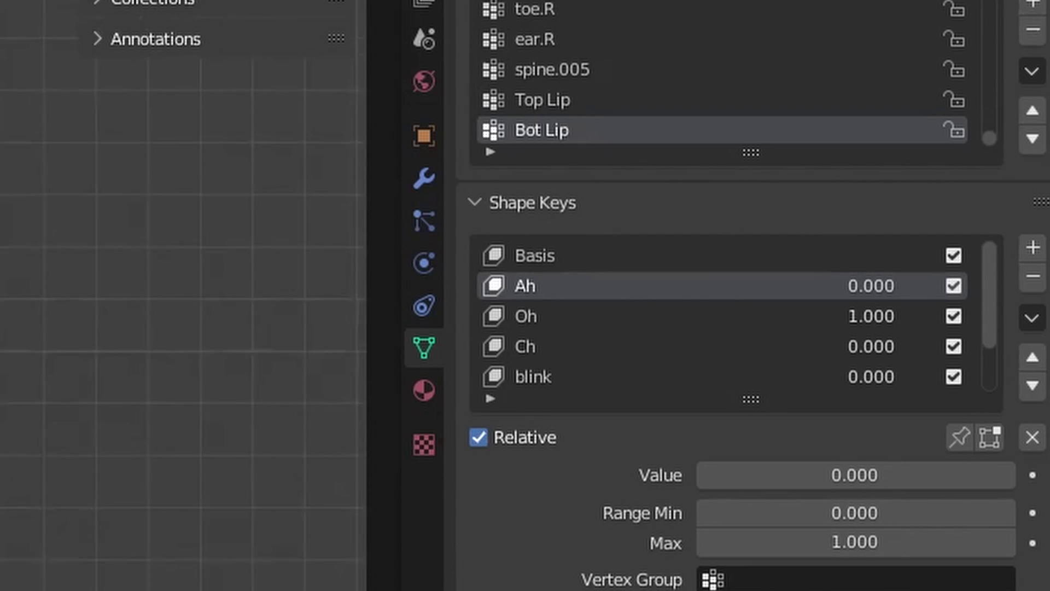
pyautogui.press('Tab')
pyautogui.press('Tab')
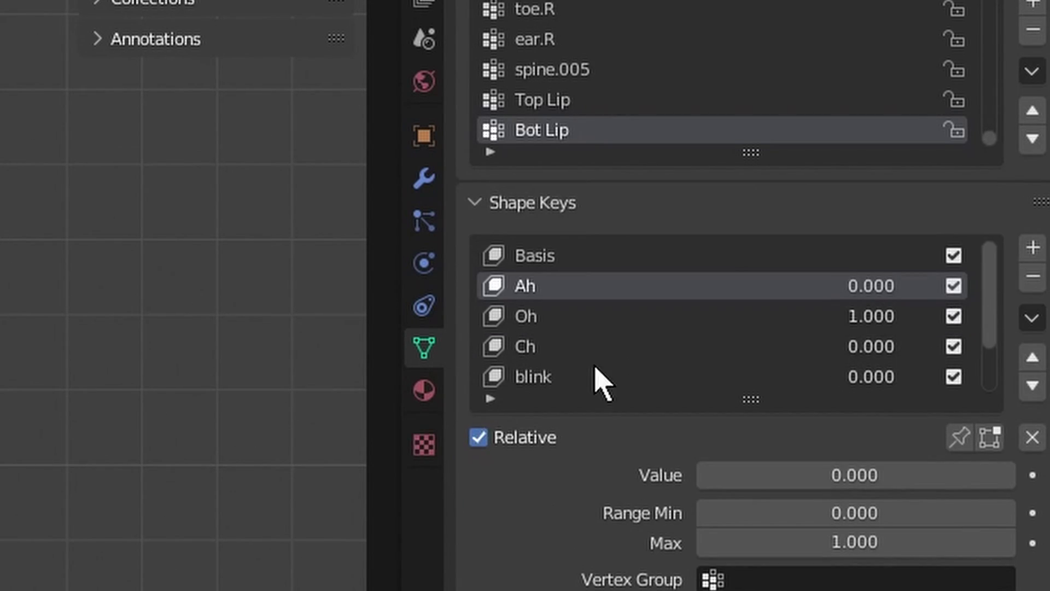
pyautogui.click(588, 317)
pyautogui.press('Tab')
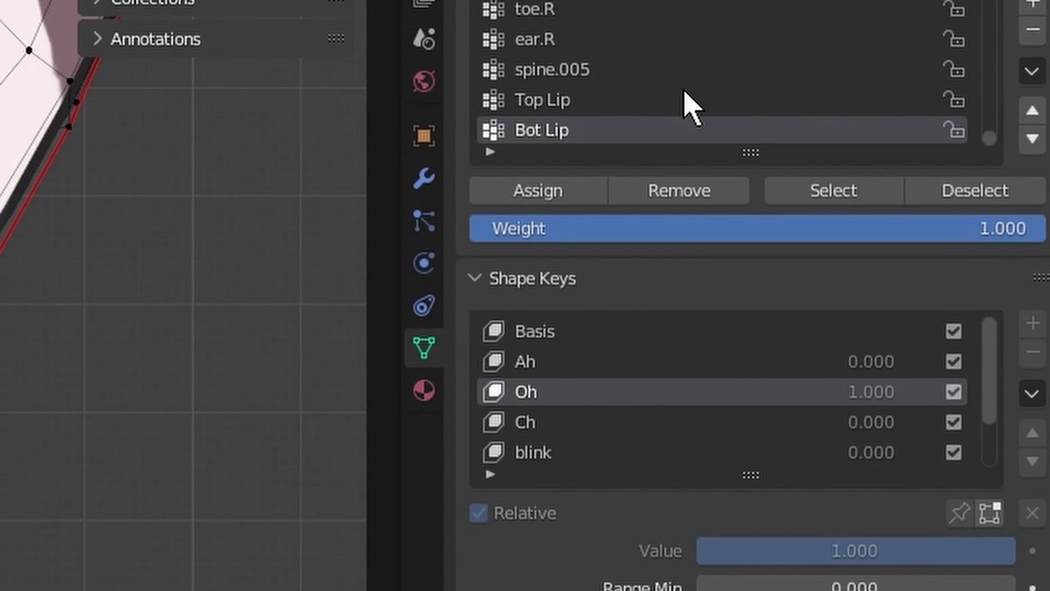
# Try raising the Top Lip group's vertices along the Z axis, and undo the move
pyautogui.click(685, 98)
pyautogui.click(831, 195)
pyautogui.press('g')
pyautogui.press('z')
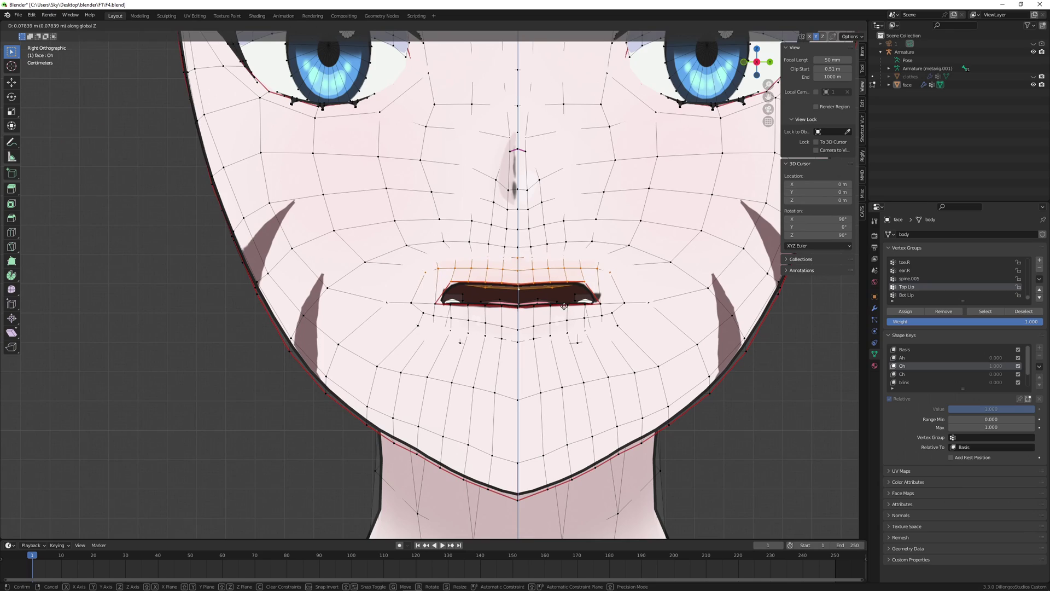
pyautogui.click(738, 295)
pyautogui.click(613, 132)
pyautogui.hotkey('ctrl', 'z')
# Select the Top Lip group's vertices and move them up about 0.063 m along the Z axis
pyautogui.click(958, 287)
pyautogui.click(985, 311)
pyautogui.press('g')
pyautogui.press('z')
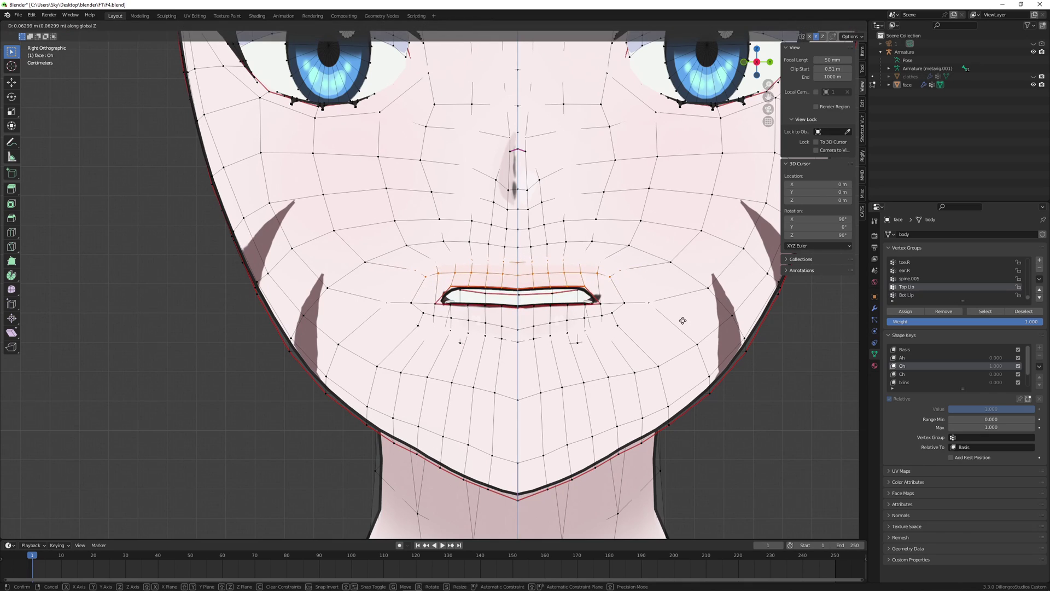
pyautogui.click(683, 316)
# Select the Bot Lip group's vertices, move them down about 0.077 m in Z, and shift them slightly back and down in side profile
pyautogui.click(959, 296)
pyautogui.click(985, 311)
pyautogui.press('g')
pyautogui.press('z')
pyautogui.click(745, 368)
pyautogui.press('KP_1')
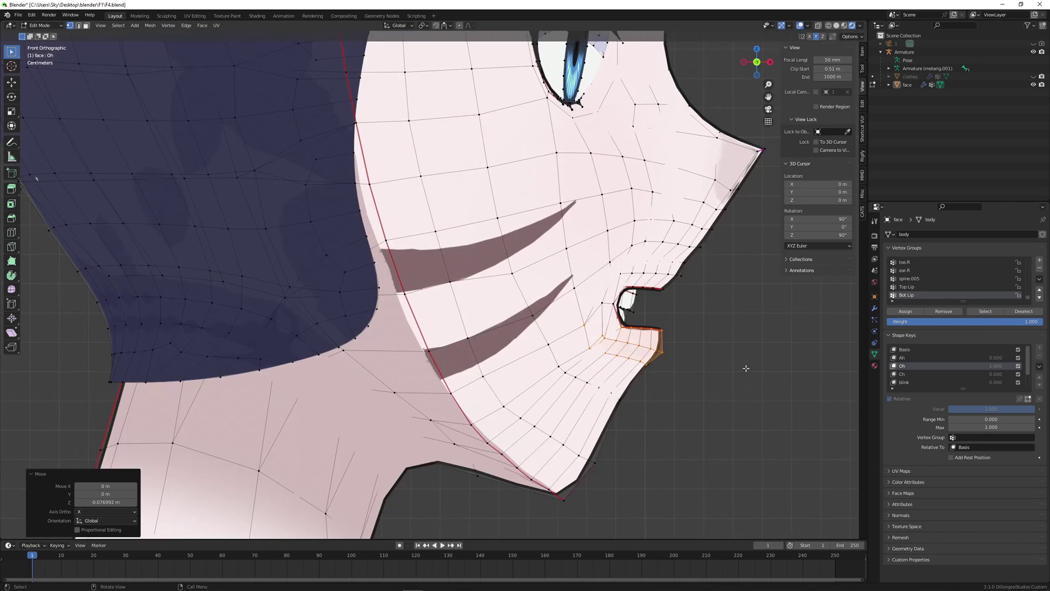
pyautogui.press('g')
pyautogui.click(738, 369)
# Select the Top Lip group's vertices and, in side profile, rotate them to tilt the lip and reposition it slightly
pyautogui.click(963, 287)
pyautogui.click(986, 311)
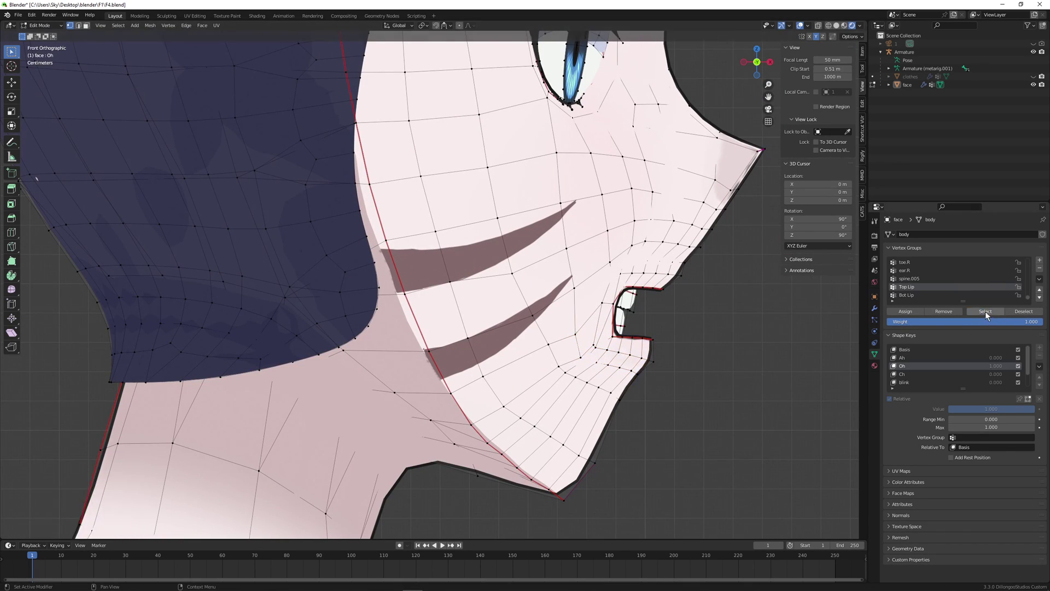
pyautogui.press('r')
pyautogui.click(760, 328)
pyautogui.press('g')
pyautogui.click(762, 337)
# Select the whole linked lower teeth, move them down along Z, and shift them about -0.055 m in X and 0.018 m in Z
pyautogui.click(967, 296)
pyautogui.click(986, 312)
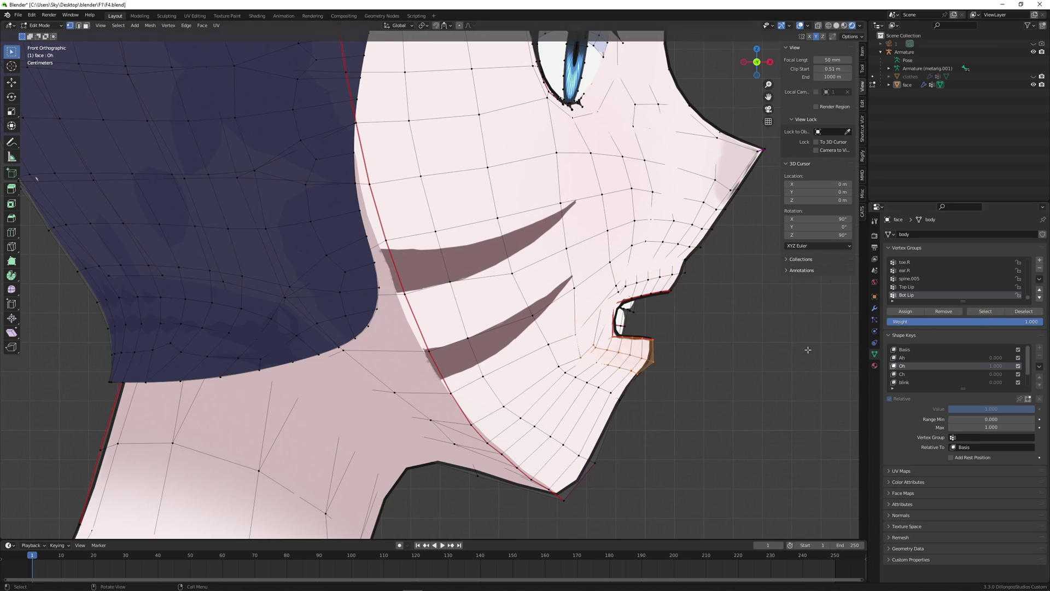
pyautogui.hotkey('ctrl', 'l')
pyautogui.press('KP_3')
pyautogui.press('g')
pyautogui.press('z')
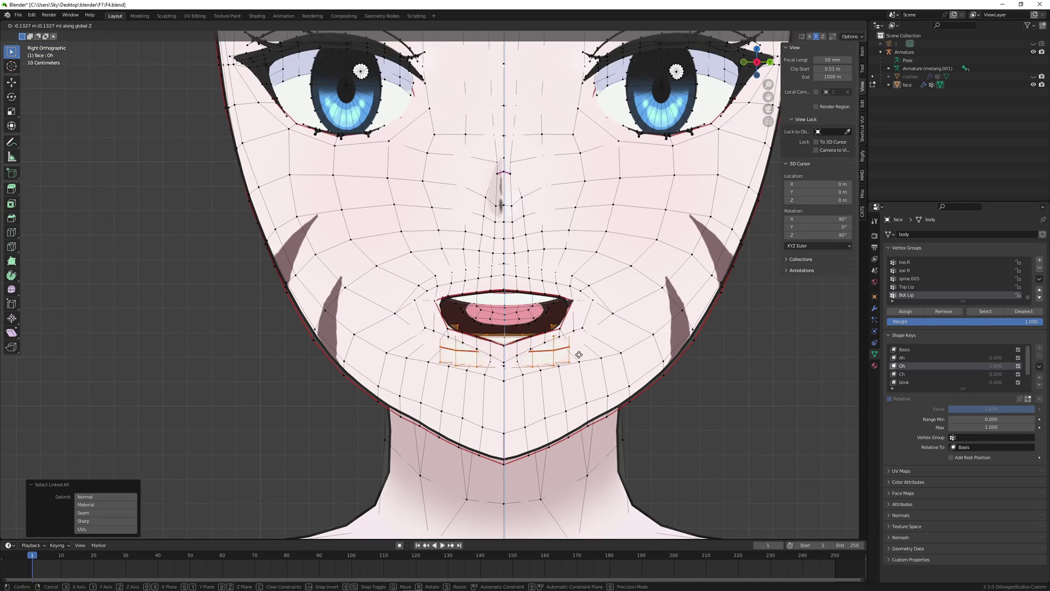
pyautogui.click(579, 355)
pyautogui.moveTo(579, 355); pyautogui.dragTo(703, 188, button='middle')
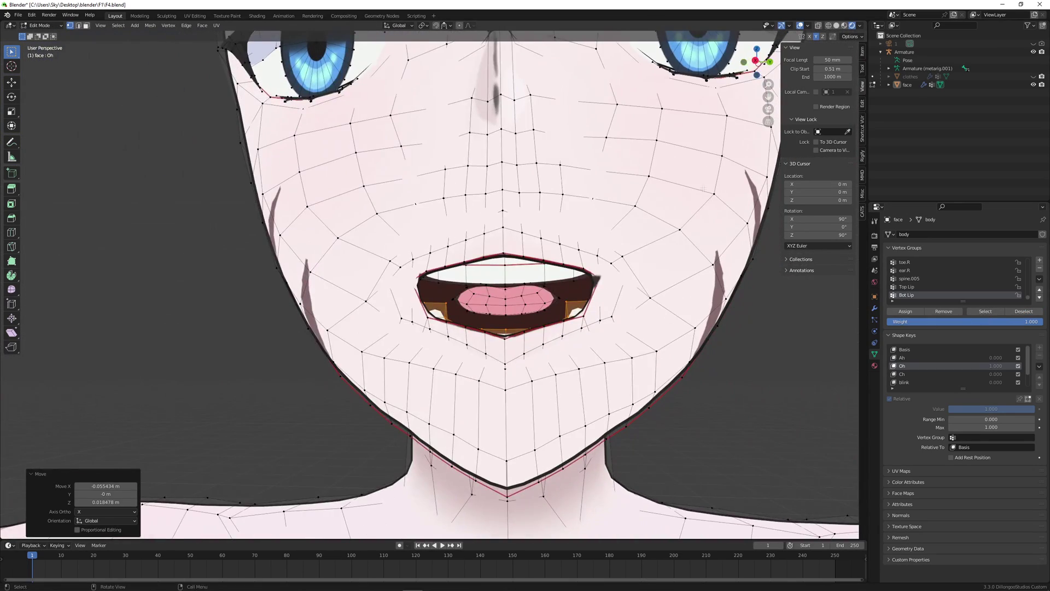
# Move the whole linked tongue mesh down toward the lower lip and the upper teeth up about 0.12 m along Z
pyautogui.press('KP_3')
pyautogui.click(506, 312)
pyautogui.hotkey('ctrl', 'l')
pyautogui.press('g')
pyautogui.click(509, 331)
pyautogui.hotkey('ctrl', 'l')
pyautogui.press('g')
pyautogui.scroll(-2, 580, 338)
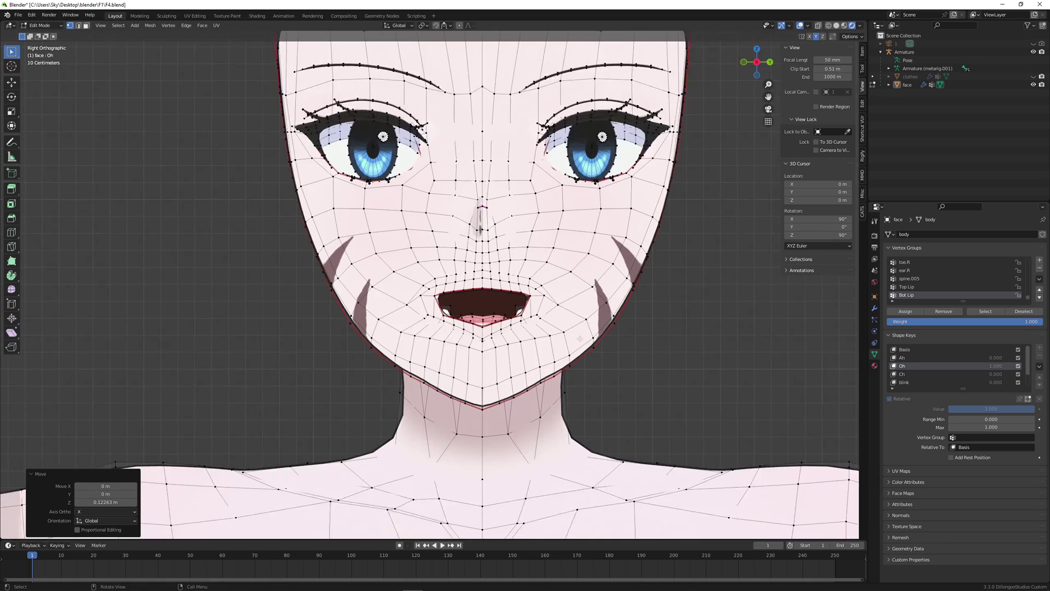
# Switch the face to Sculpt Mode and arch the upper lip of the Oh mouth with the Grab brush
pyautogui.press('Tab')
pyautogui.scroll(-5, 579, 339)
pyautogui.click(41, 26)
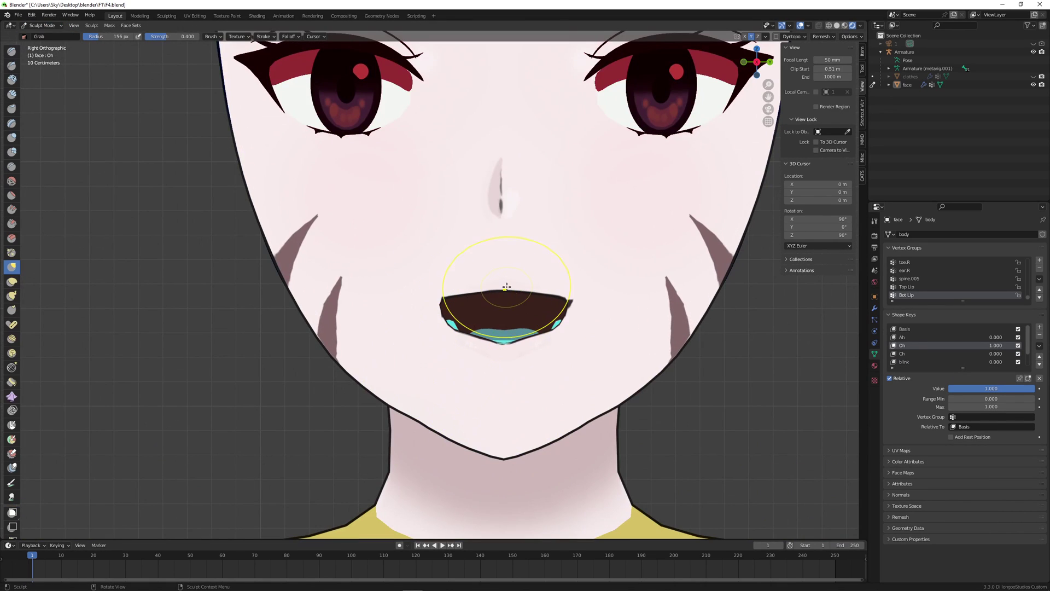
pyautogui.moveTo(486, 325); pyautogui.dragTo(488, 326)
pyautogui.scroll(-5, 525, 372)
pyautogui.moveTo(574, 388)
pyautogui.mouseDown(button='middle')
pyautogui.moveTo(541, 401)
pyautogui.moveTo(569, 397)
pyautogui.mouseUp(button='middle')
pyautogui.scroll(5, 525, 377)
pyautogui.moveTo(458, 346); pyautogui.dragTo(455, 350)
pyautogui.moveTo(501, 334); pyautogui.dragTo(580, 306, button='middle')
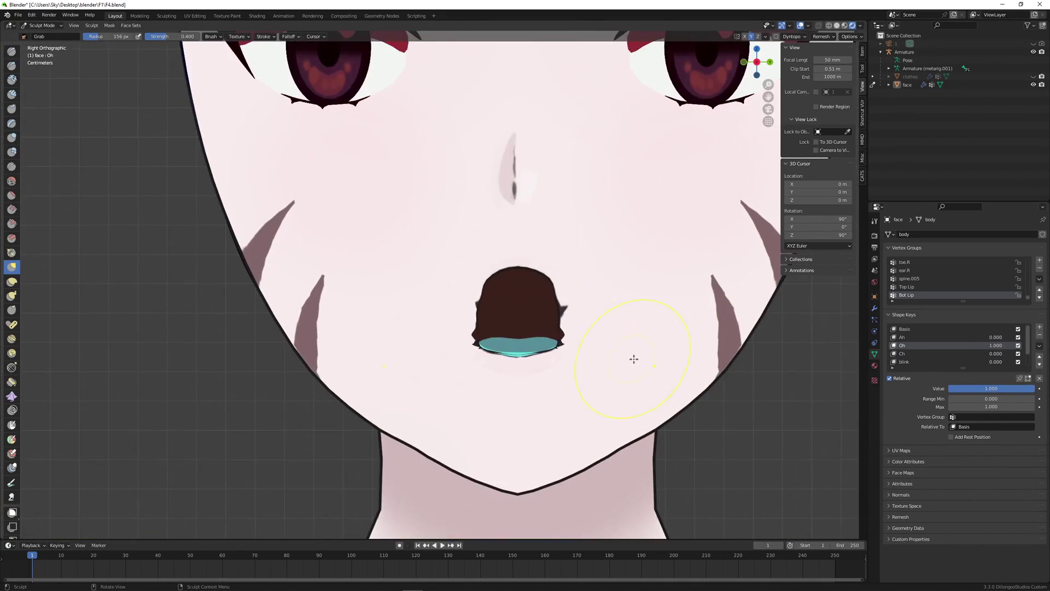
pyautogui.scroll(-3, 634, 361)
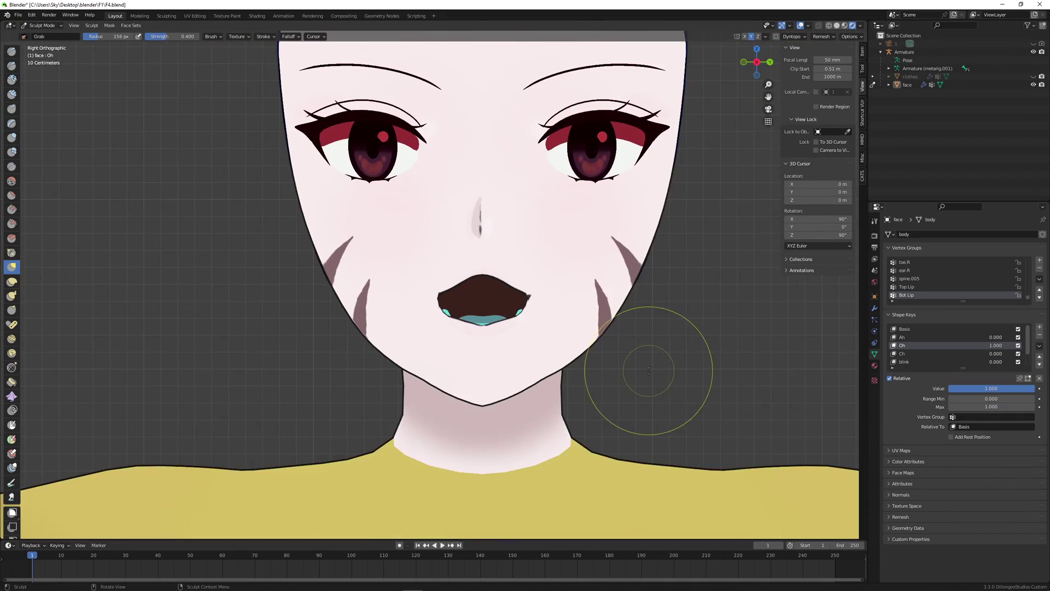
# Return to Sculpt Mode and pull the Oh mouth's corners inward with the Grab brush to narrow the opening
pyautogui.scroll(8, 640, 383)
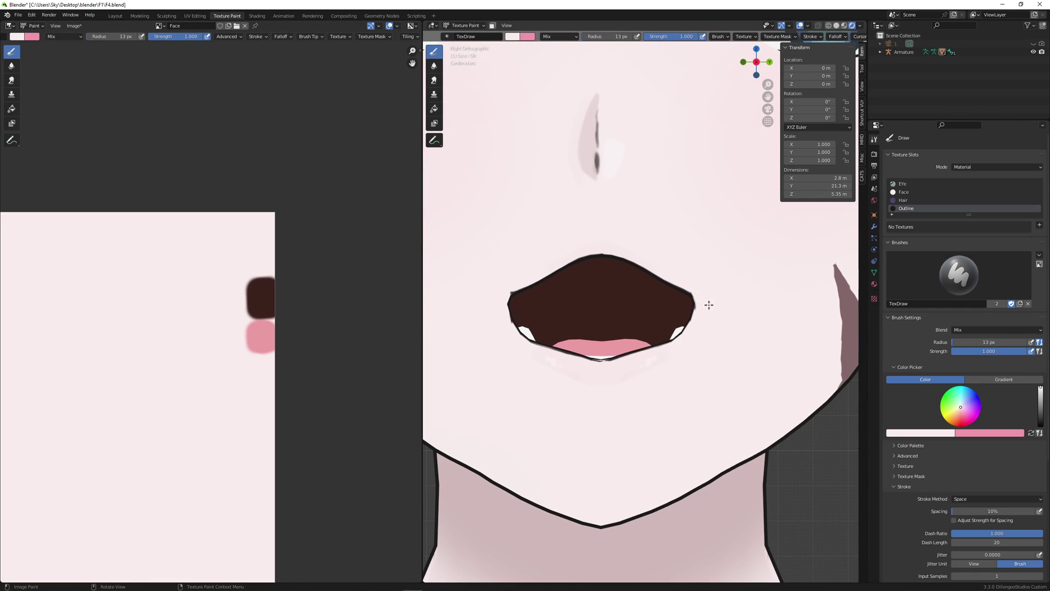
pyautogui.scroll(-5, 577, 389)
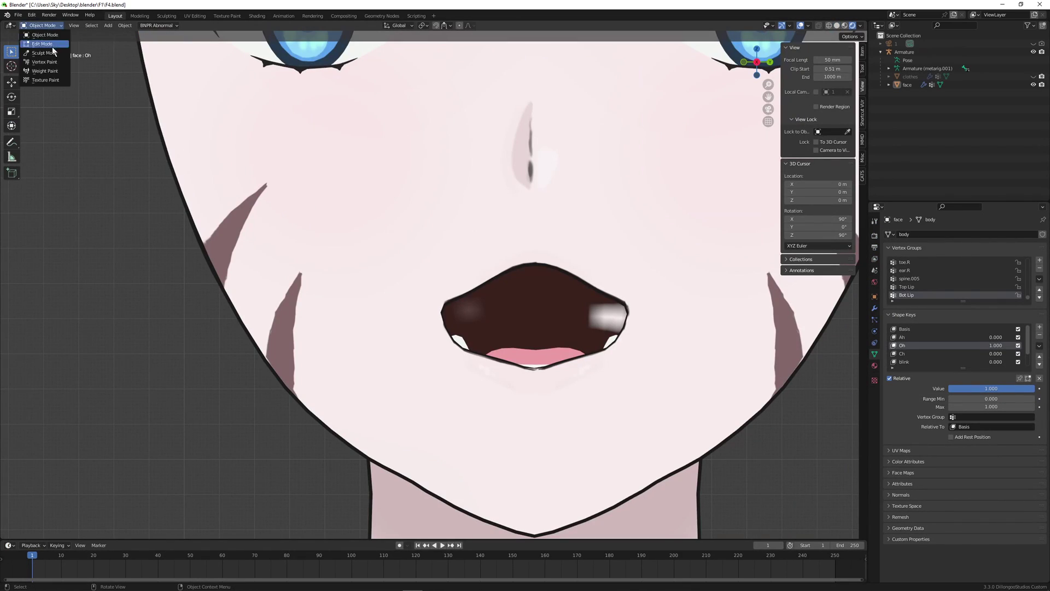
pyautogui.click(38, 59)
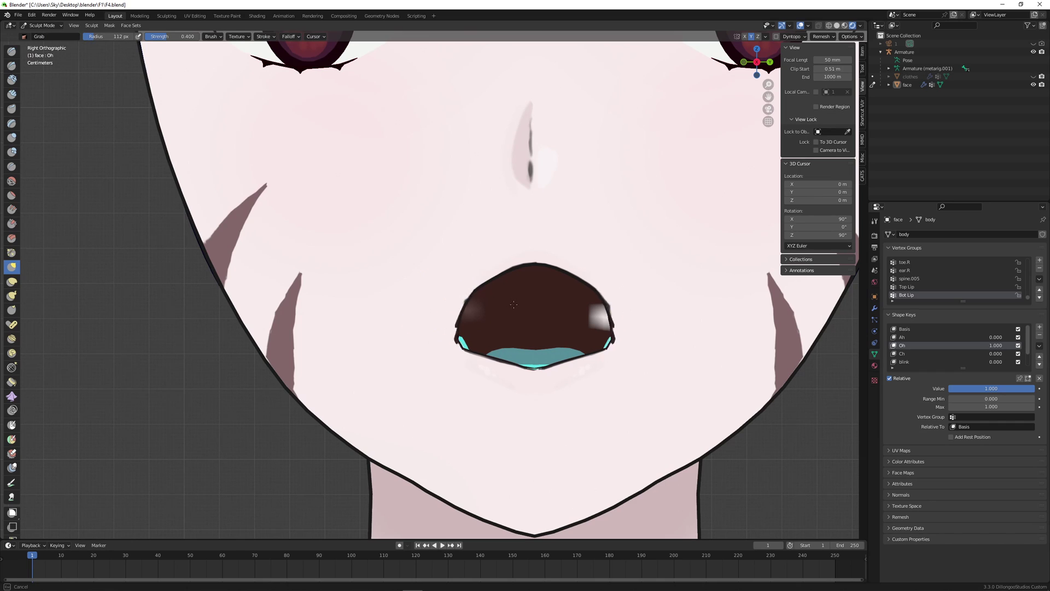
pyautogui.moveTo(460, 352); pyautogui.dragTo(743, 79, button='middle')
pyautogui.click(744, 62)
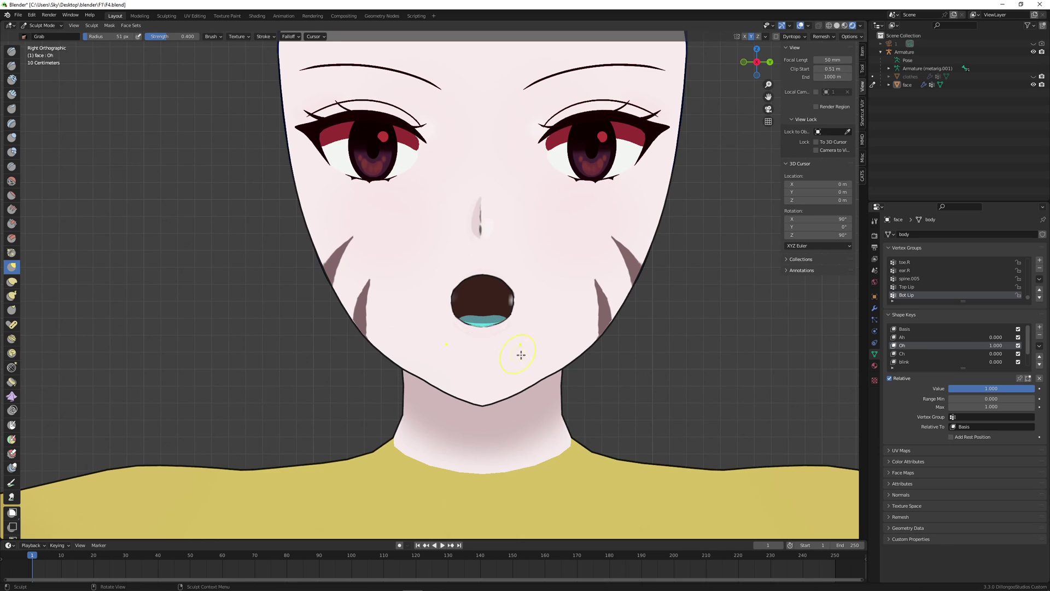
# Refine the Oh mouth into a rounder outline with the Grab brush at 75 px and return to Object Mode
pyautogui.scroll(3, 520, 354)
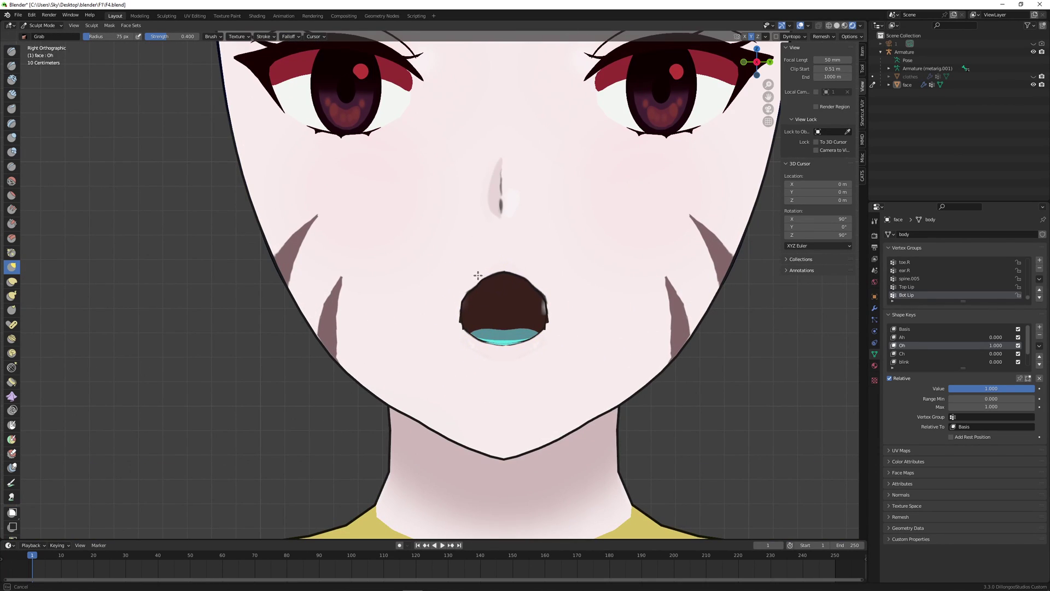
pyautogui.scroll(-4, 536, 316)
pyautogui.moveTo(536, 339); pyautogui.dragTo(544, 393, button='middle')
pyautogui.hotkey('ctrl', 'Tab')
pyautogui.scroll(-6, 537, 351)
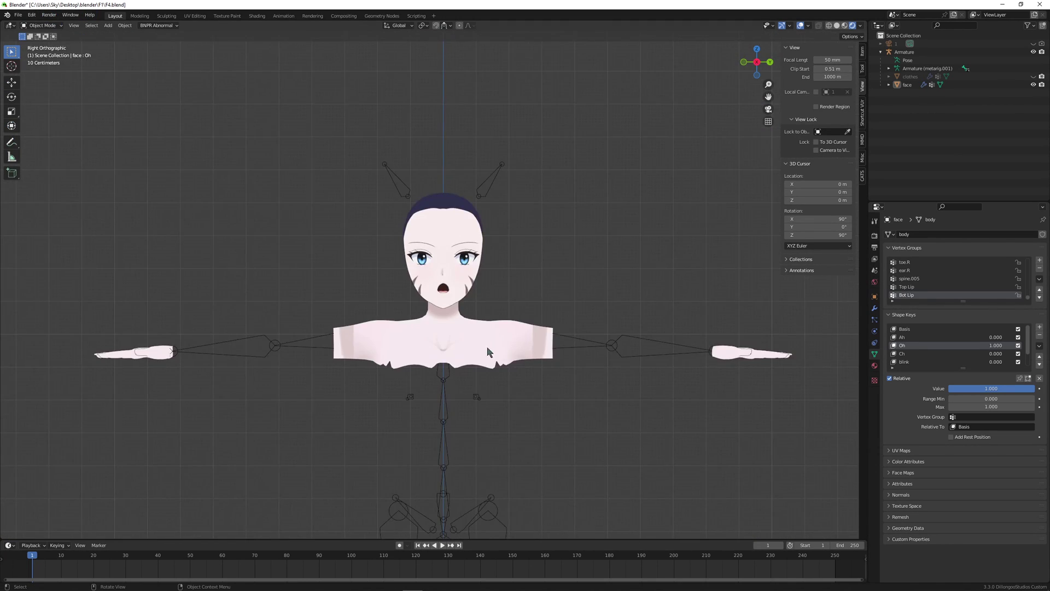
pyautogui.moveTo(486, 346); pyautogui.dragTo(563, 358, button='middle')
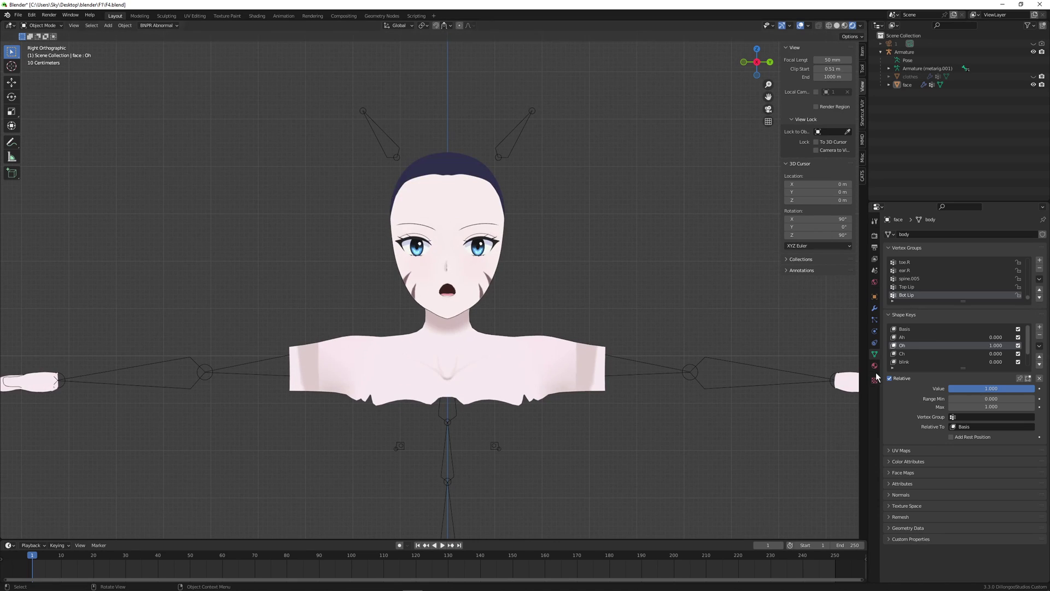
# On the Ch shape key, select the Top Lip group's vertices and, in side profile, rotate them about 15° and reposition them
pyautogui.scroll(4, 591, 431)
pyautogui.scroll(2, 756, 65)
pyautogui.click(924, 354)
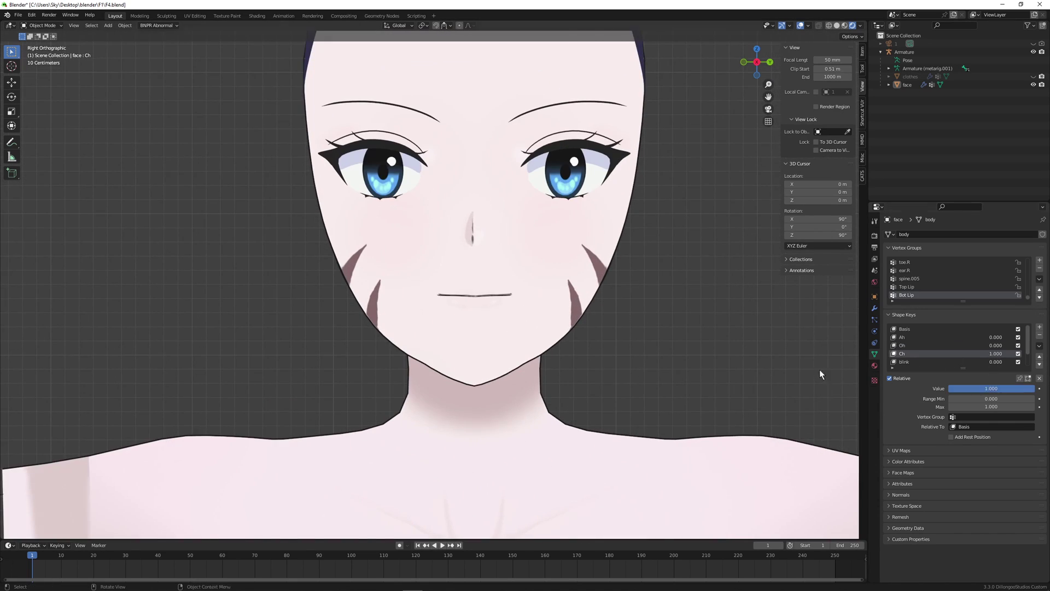
pyautogui.press('Tab')
pyautogui.click(930, 287)
pyautogui.click(751, 65)
pyautogui.press('r')
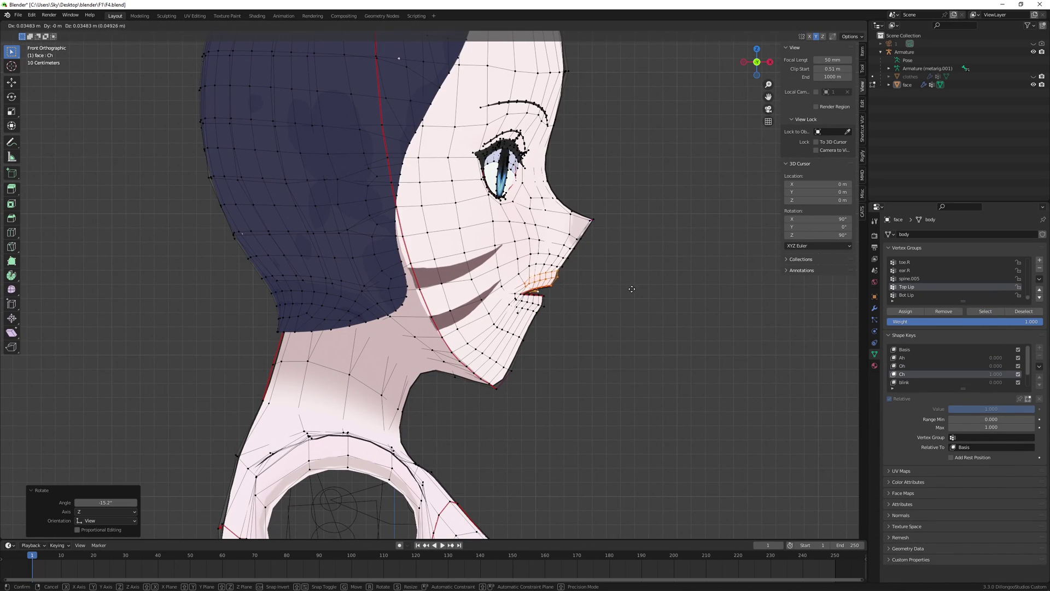
pyautogui.click(633, 289)
# Select only the Bot Lip group's vertices and reposition them in side profile to open the Ch mouth
pyautogui.hotkey('alt', 'a')
pyautogui.click(948, 296)
pyautogui.click(632, 353)
# Lower the lower teeth about 0.05 m along Z and adjust their position in side profile
pyautogui.moveTo(631, 353); pyautogui.dragTo(507, 306, button='middle')
pyautogui.scroll(3, 508, 306)
pyautogui.press('g')
pyautogui.press('z')
pyautogui.click(505, 358)
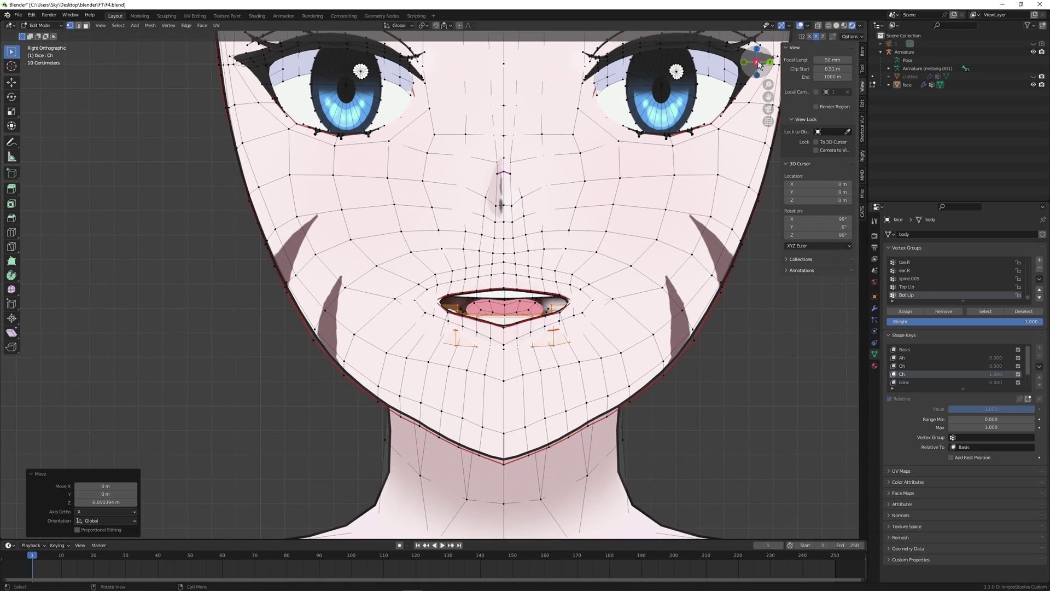
pyautogui.press('g')
pyautogui.keyDown('alt'); pyautogui.moveTo(508, 357); pyautogui.dragTo(670, 274, button='middle'); pyautogui.keyUp('alt')
pyautogui.click(680, 337)
# Select the whole linked upper teeth, rotate them about 24.6° in side profile, and reposition them behind the lip
pyautogui.hotkey('alt', 'a')
pyautogui.click(612, 296)
pyautogui.hotkey('ctrl', 'l')
pyautogui.press('r')
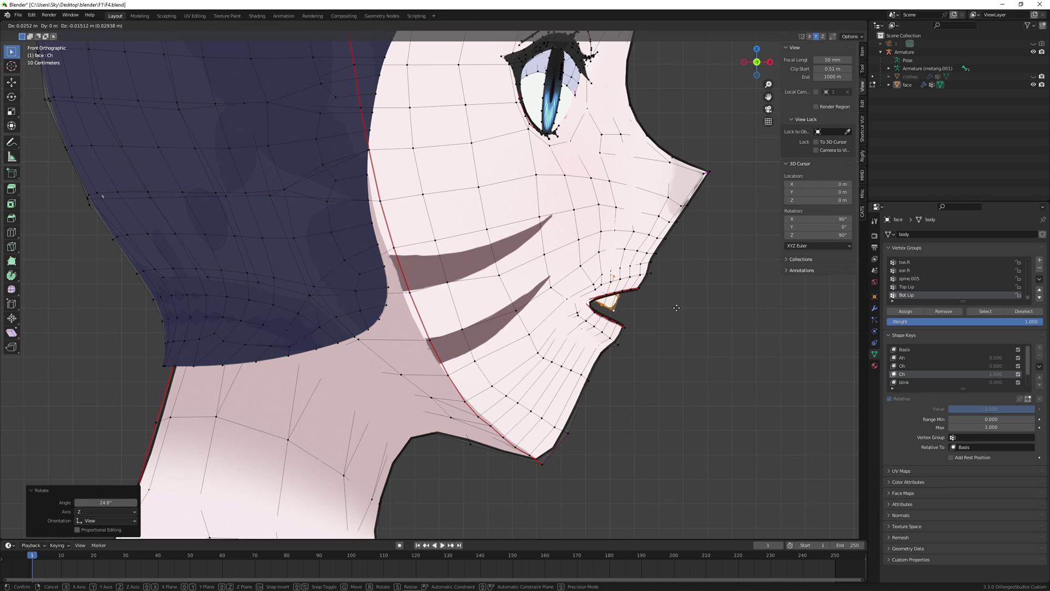
pyautogui.click(676, 308)
pyautogui.press('KP_3')
pyautogui.press('Tab')
pyautogui.scroll(-3, 610, 412)
pyautogui.scroll(4, 498, 319)
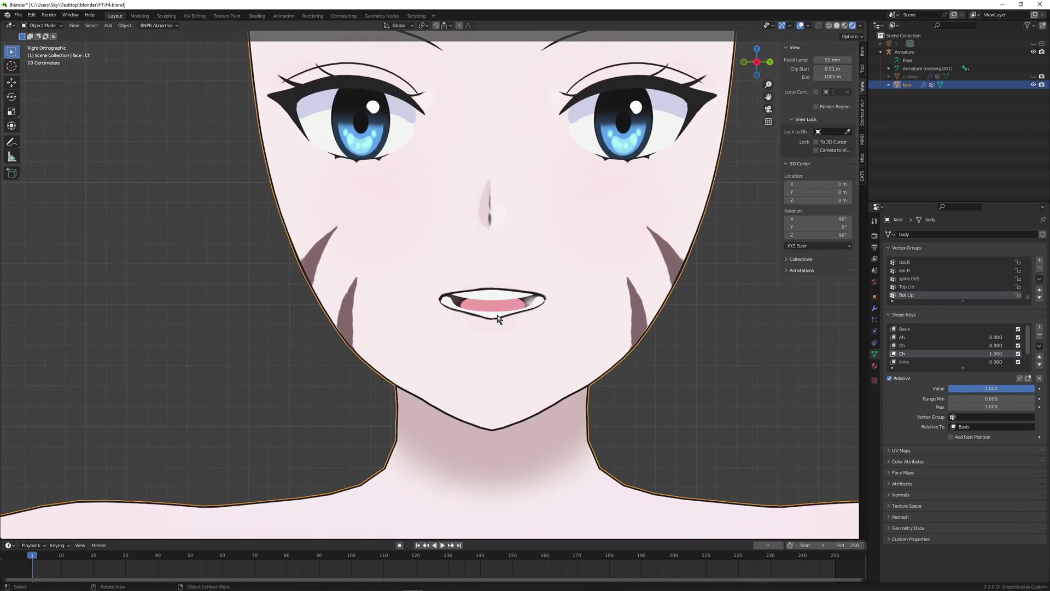
# Select the whole linked lower teeth and adjust their height along Z inside the Ch mouth
pyautogui.scroll(2, 500, 319)
pyautogui.press('Tab')
pyautogui.click(517, 323)
pyautogui.hotkey('ctrl', 'l')
pyautogui.press('g')
pyautogui.press('z')
pyautogui.click(528, 311)
pyautogui.press('Tab')
pyautogui.scroll(-2, 609, 394)
pyautogui.press('Tab')
pyautogui.press('g')
pyautogui.press('z')
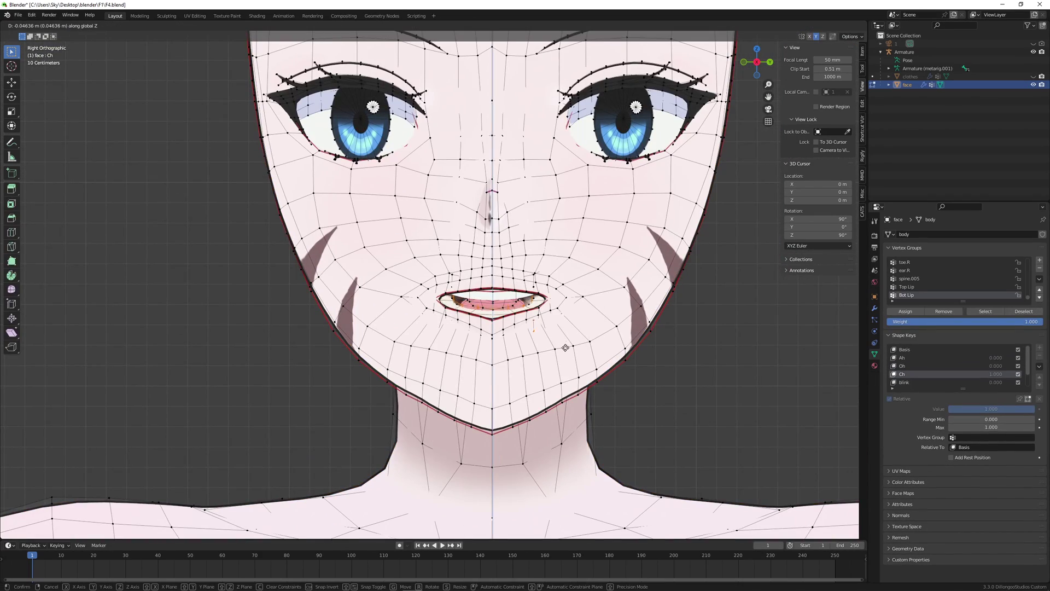
pyautogui.click(566, 348)
pyautogui.press('Tab')
pyautogui.scroll(-3, 695, 402)
pyautogui.scroll(5, 511, 343)
pyautogui.scroll(-1, 642, 291)
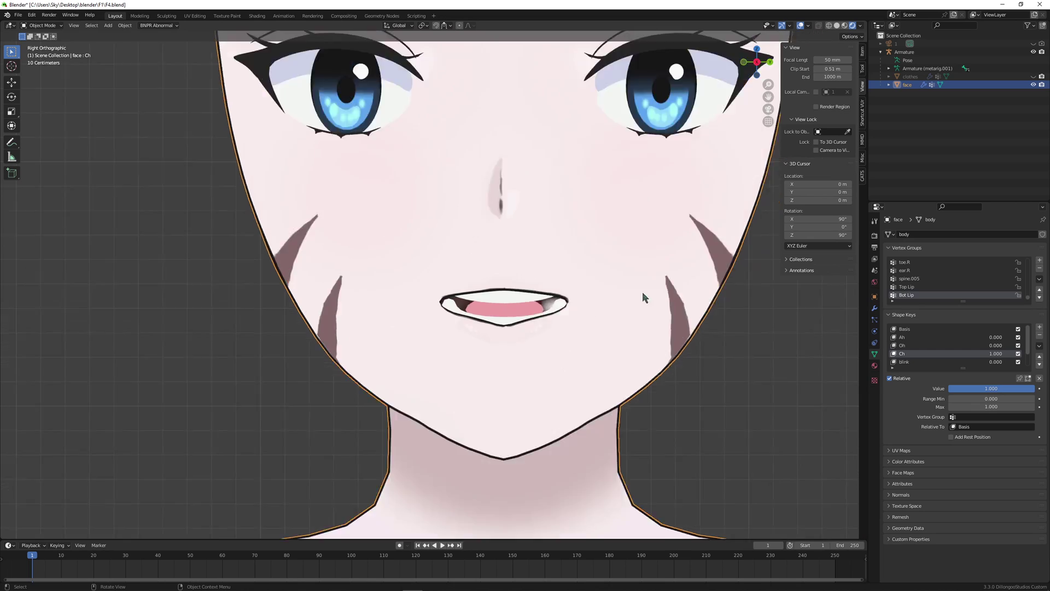
# Select the whole linked upper teeth and move them down about 0.022 m along Z
pyautogui.scroll(3, 618, 298)
pyautogui.press('Tab')
pyautogui.click(569, 307)
pyautogui.hotkey('ctrl', 'l')
pyautogui.press('g')
pyautogui.press('z')
pyautogui.click(573, 318)
# Switch to Firefox, search for "ch viseme" images, and examine the reference mouth shapes
pyautogui.click(91, 582)
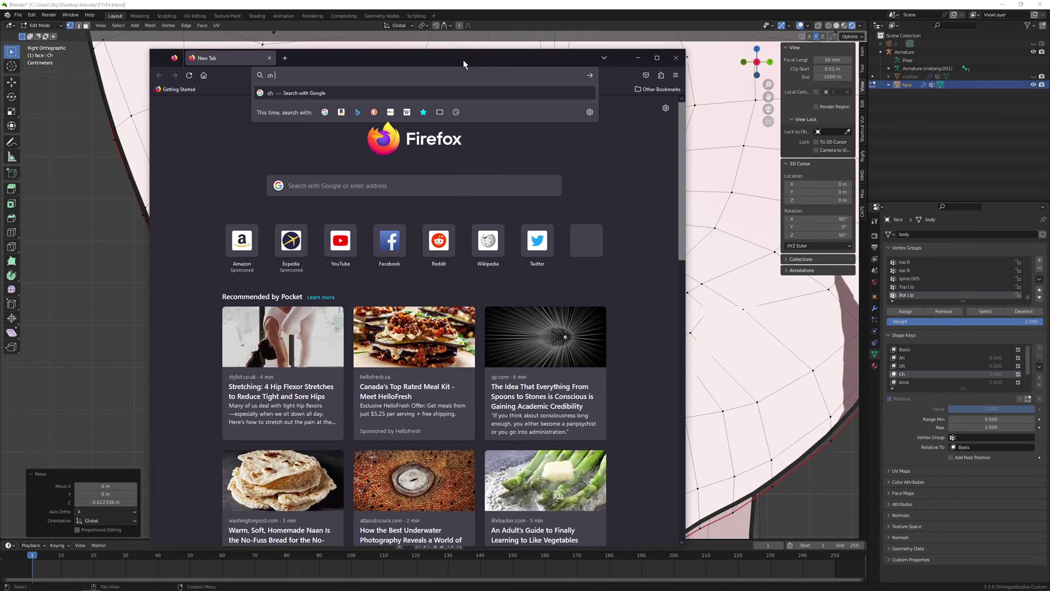
pyautogui.write('ch viseme')
pyautogui.press('Return')
pyautogui.click(419, 188)
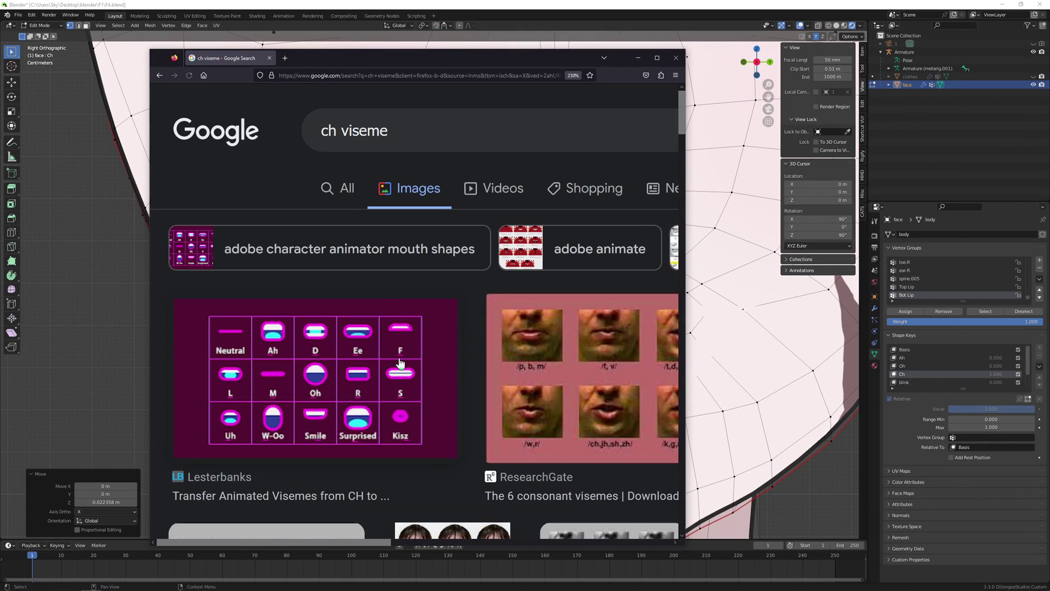
pyautogui.scroll(-3, 470, 432)
pyautogui.scroll(3, 520, 405)
pyautogui.moveTo(363, 541); pyautogui.dragTo(537, 539)
pyautogui.scroll(-5, 547, 469)
pyautogui.click(676, 58)
# Raise the linked lower teeth along Z until they meet the upper teeth in the Ch mouth
pyautogui.scroll(2, 752, 71)
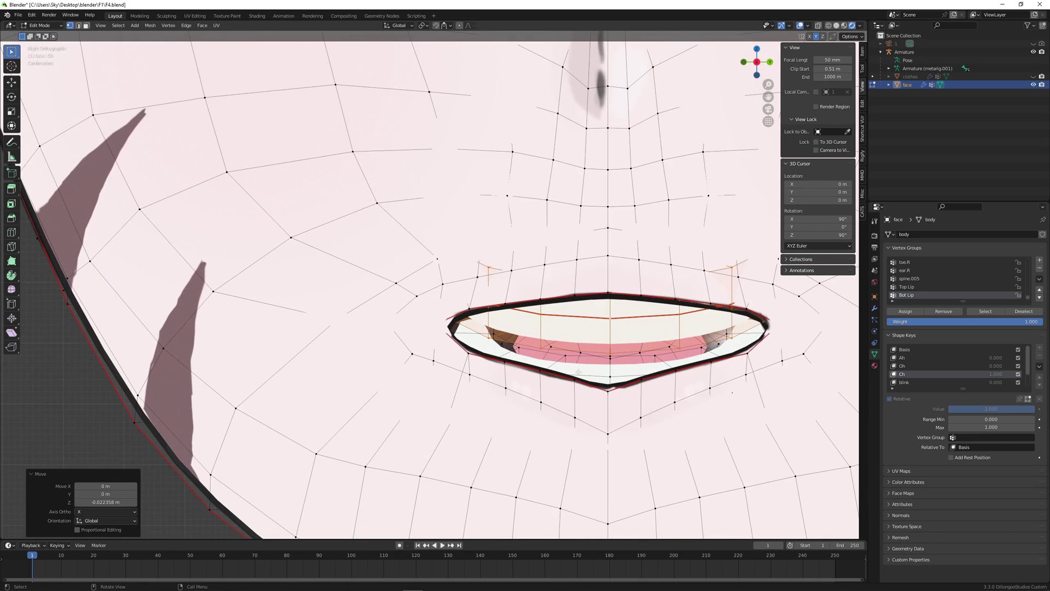
pyautogui.moveTo(757, 71); pyautogui.dragTo(758, 74, button='middle')
pyautogui.click(757, 63)
pyautogui.press('l')
pyautogui.press('g')
pyautogui.press('z')
pyautogui.click(634, 341)
pyautogui.press('Tab')
pyautogui.scroll(-6, 649, 468)
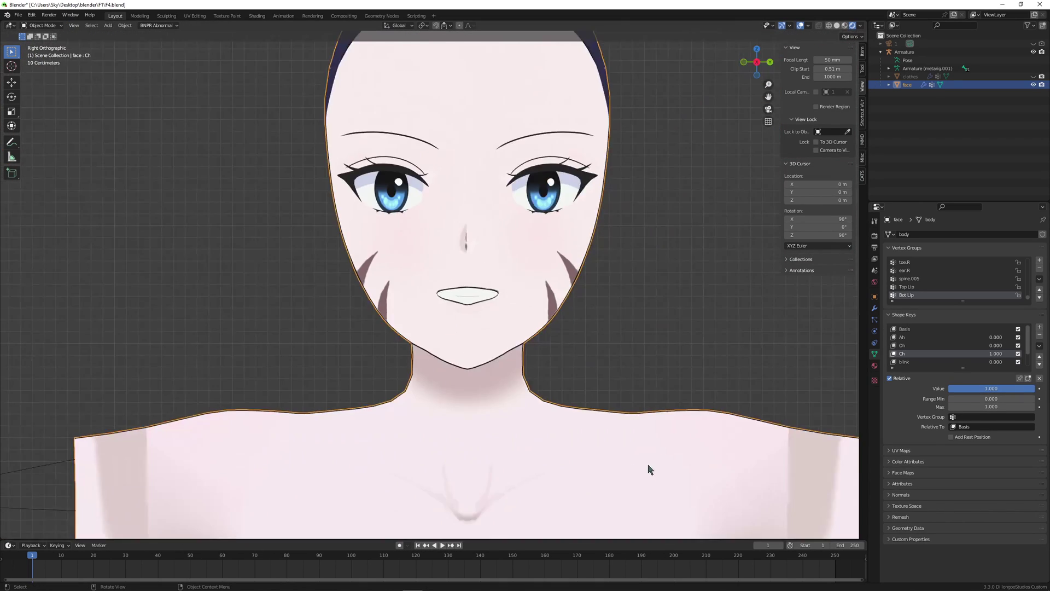
# Reposition the selected teeth inside the Ch mouth from the side profile
pyautogui.moveTo(649, 468); pyautogui.dragTo(743, 439, button='middle')
pyautogui.press('KP_1')
pyautogui.press('Tab')
pyautogui.scroll(5, 675, 311)
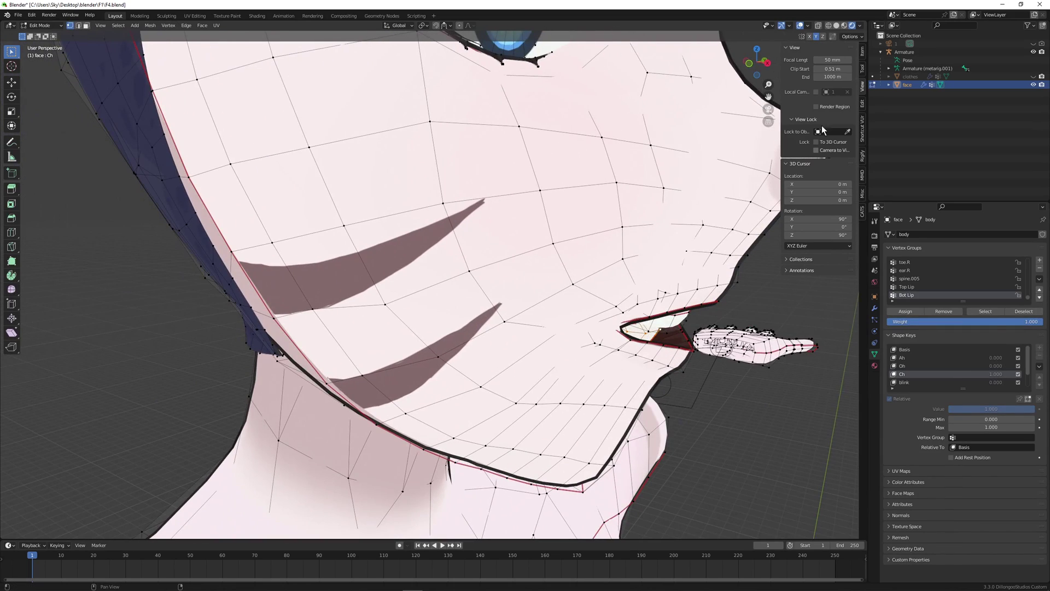
pyautogui.press('g')
pyautogui.click(771, 299)
pyautogui.press('Tab')
pyautogui.scroll(-3, 679, 398)
# Sculpt the Ch mouth's corners and lip outline with the Grab brush, check the profile, and return to Object Mode
pyautogui.press('KP_3')
pyautogui.click(42, 26)
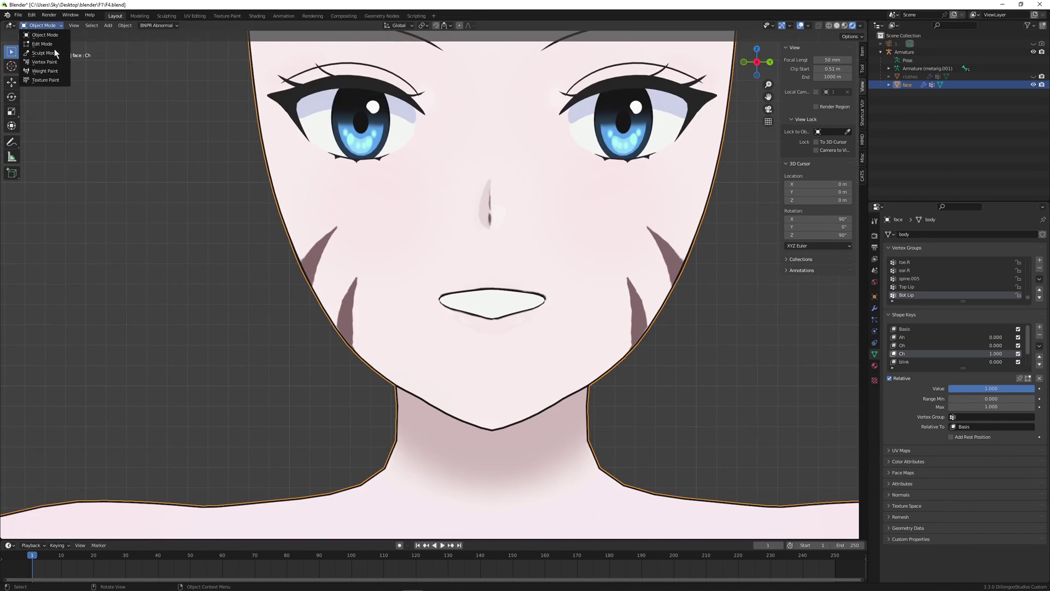
pyautogui.click(55, 53)
pyautogui.scroll(3, 448, 300)
pyautogui.moveTo(454, 308); pyautogui.dragTo(457, 315)
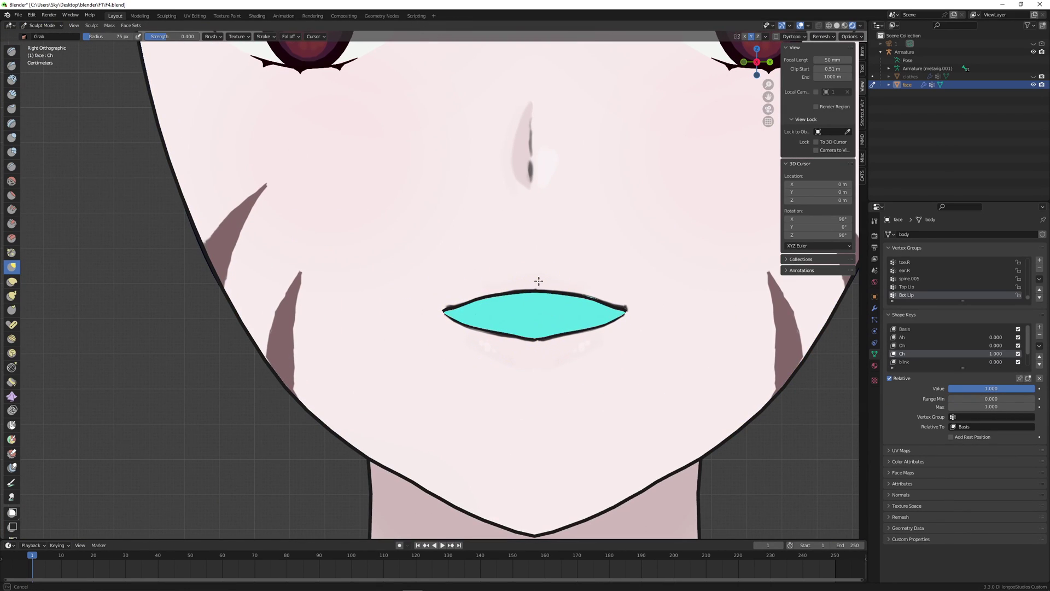
pyautogui.press('KP_1')
pyautogui.scroll(2, 722, 291)
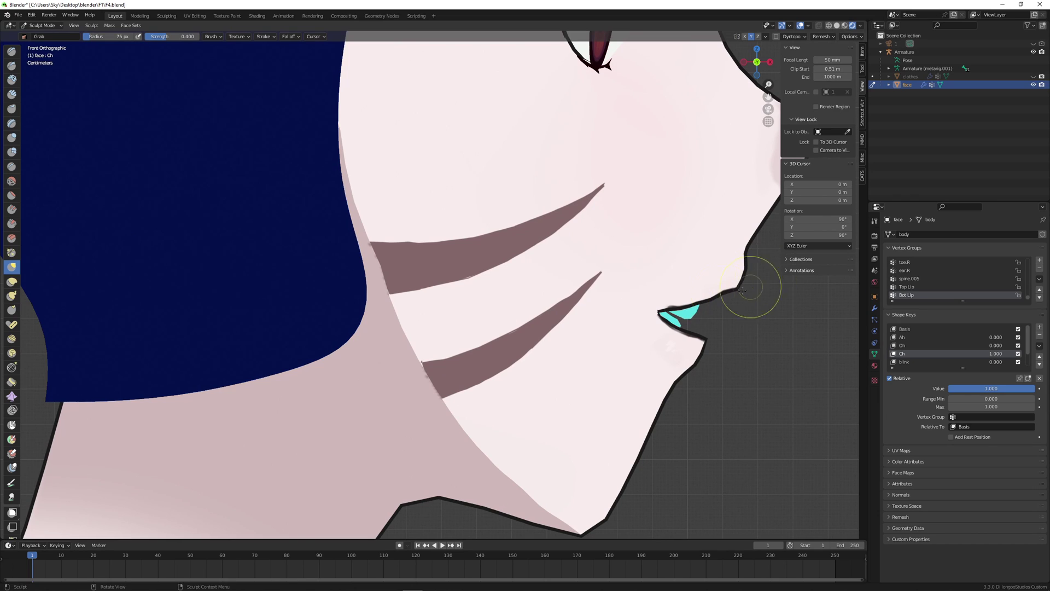
pyautogui.scroll(-5, 694, 341)
pyautogui.press('KP_3')
pyautogui.click(41, 26)
pyautogui.click(43, 35)
pyautogui.scroll(-7, 611, 301)
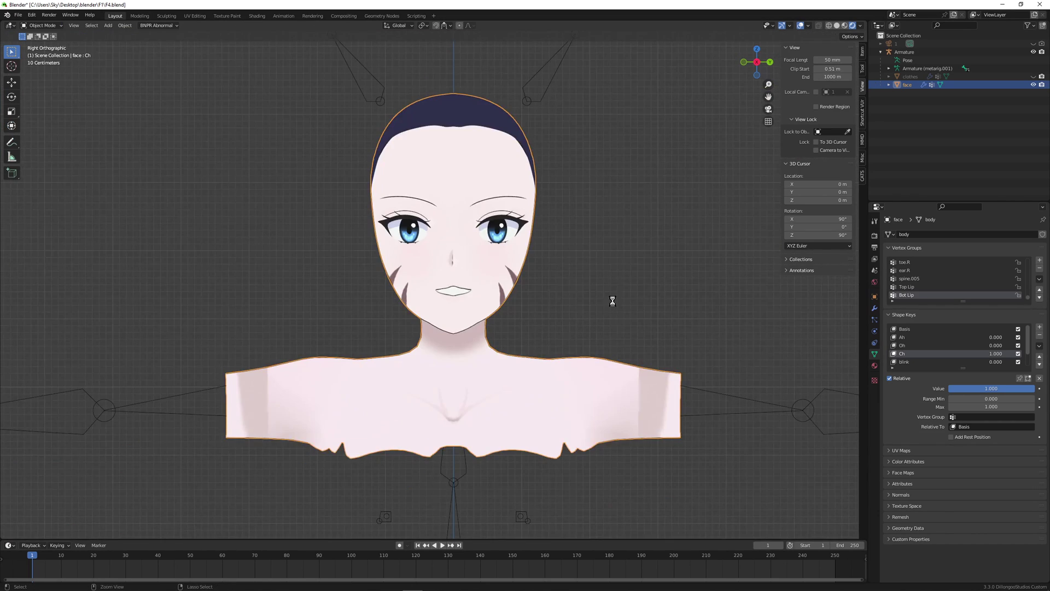
# Save the file and preview the Ah shape key at 1.000 with Ch at 0
pyautogui.hotkey('ctrl', 's')
pyautogui.moveTo(993, 337); pyautogui.dragTo(1031, 338)
pyautogui.scroll(9, 504, 352)
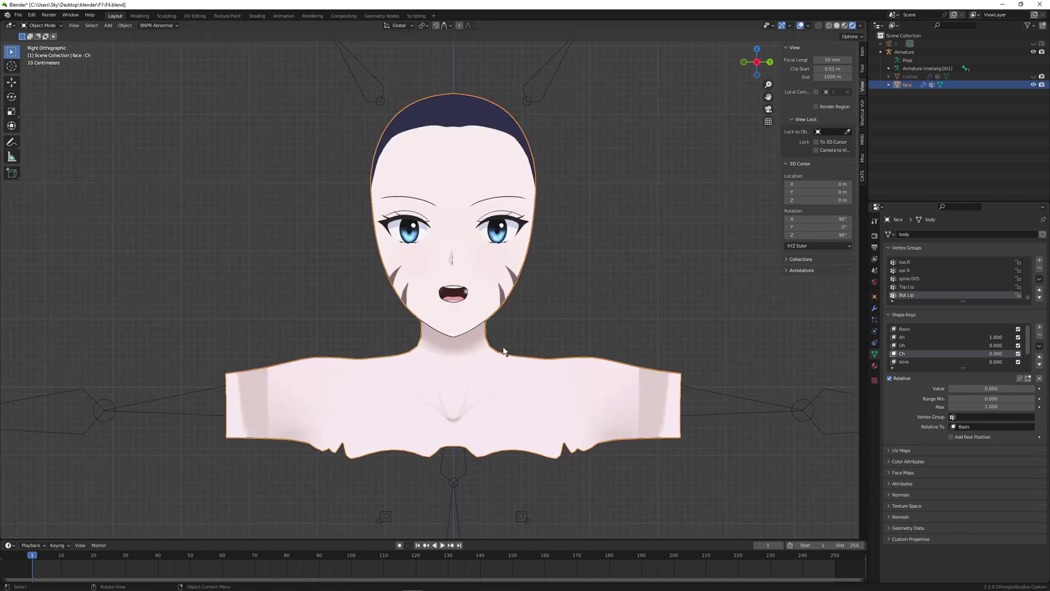
pyautogui.moveTo(495, 330); pyautogui.dragTo(546, 311, button='middle')
pyautogui.scroll(5, 546, 310)
pyautogui.moveTo(703, 334); pyautogui.dragTo(651, 320, button='middle')
# In the Texture Paint workspace, paint the mouth interior area of the Face texture dark brown and save the work
pyautogui.click(227, 16)
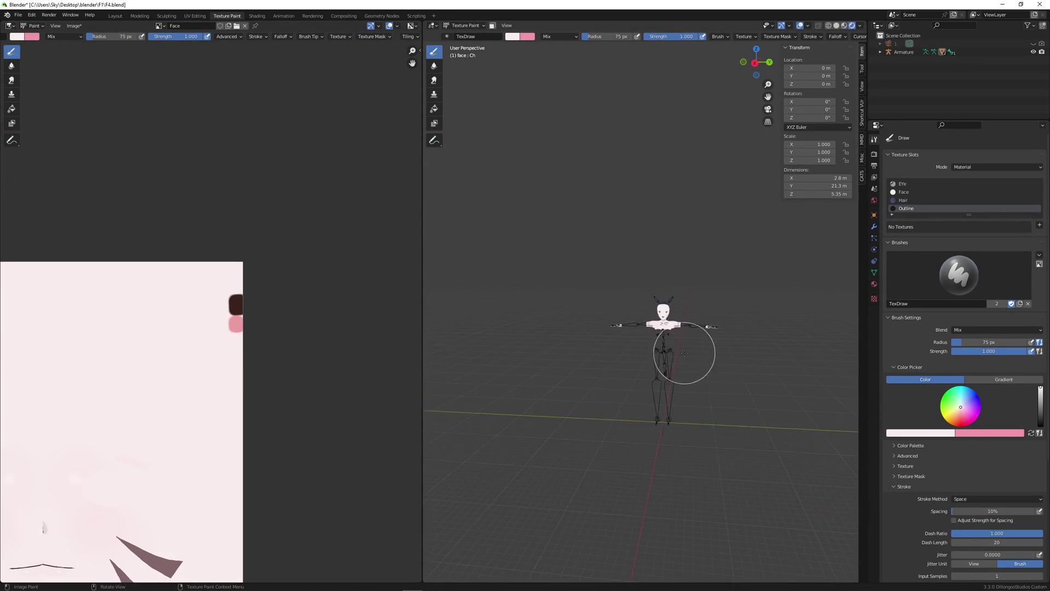
pyautogui.scroll(8, 684, 344)
pyautogui.scroll(-4, 679, 336)
pyautogui.press('Tab')
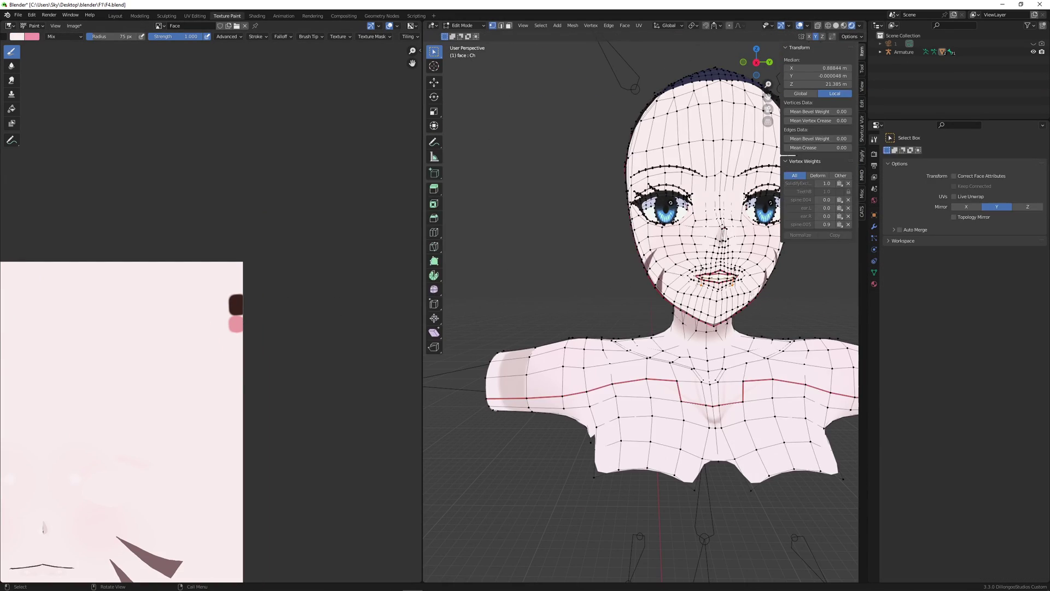
pyautogui.press('Tab')
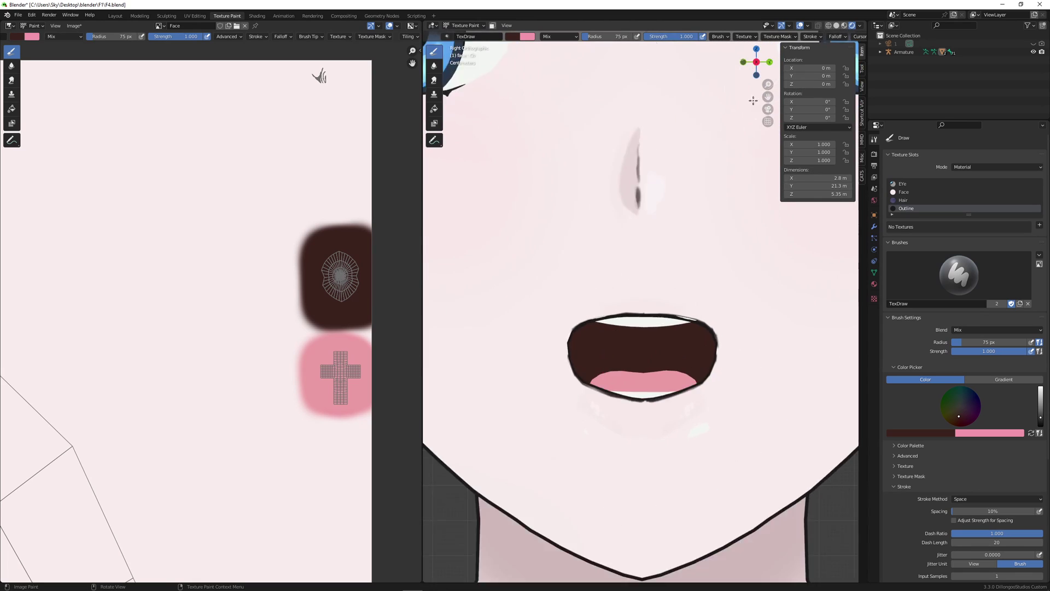
pyautogui.click(74, 26)
pyautogui.hotkey('ctrl', 's')
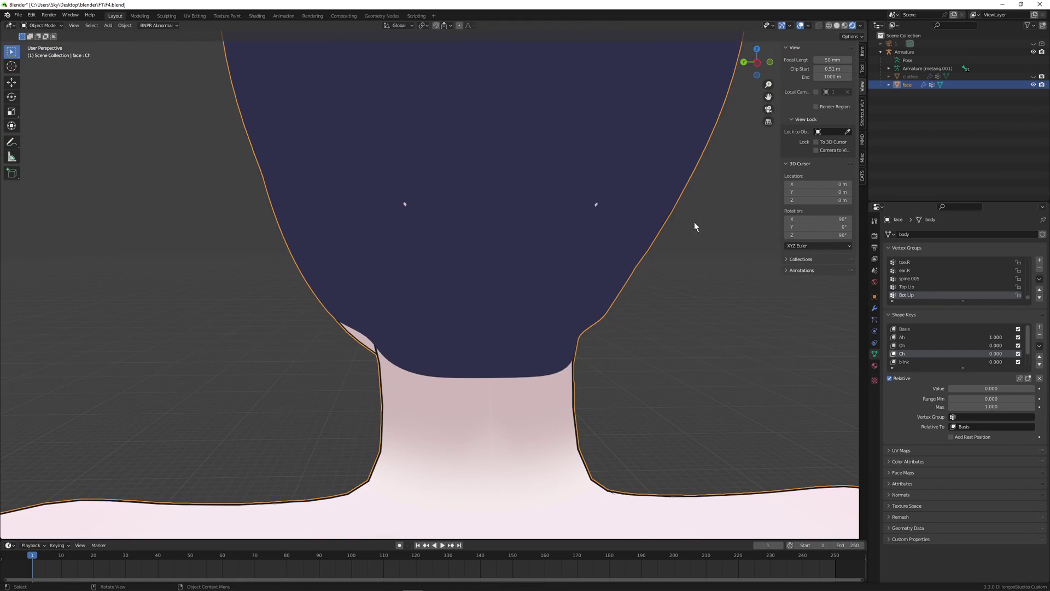
# Set the Oh shape key to 1.000 with Ah at 0, refine its mouth with the Grab brush, and return to Object Mode
pyautogui.scroll(-6, 668, 297)
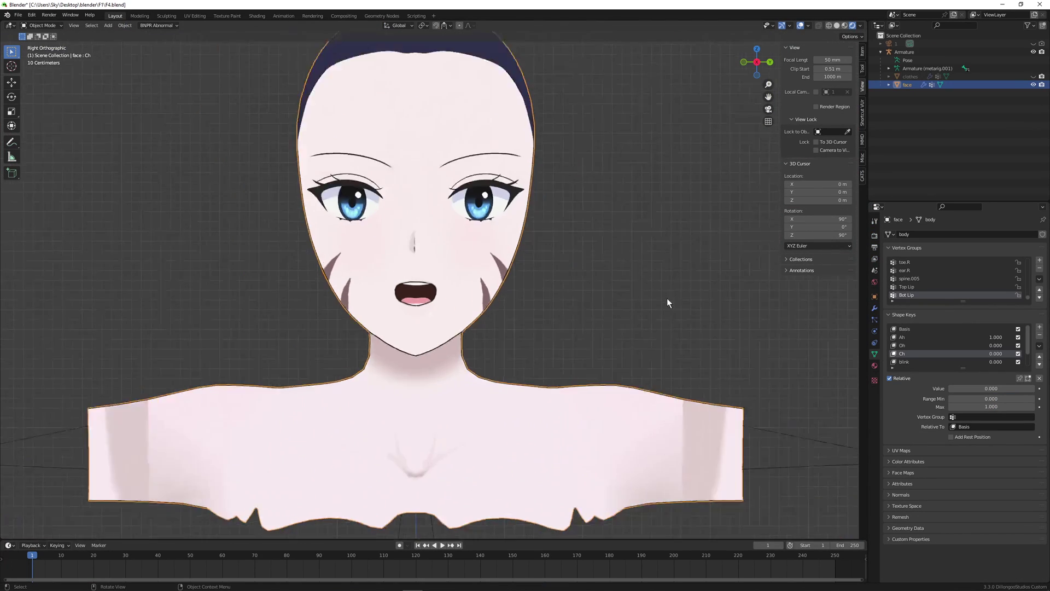
pyautogui.scroll(2, 493, 230)
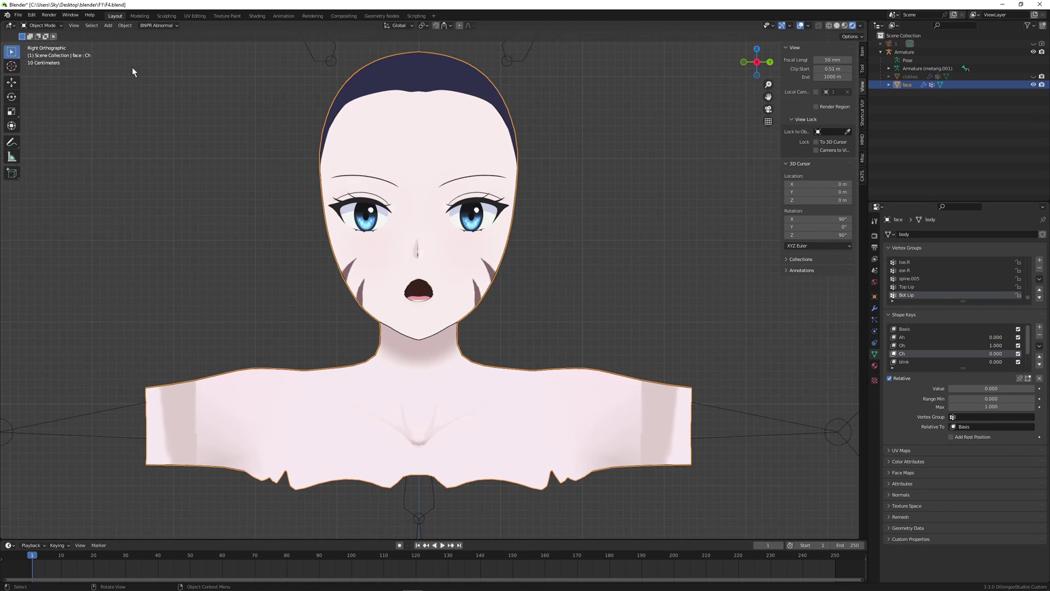
pyautogui.click(43, 26)
pyautogui.click(44, 53)
pyautogui.scroll(2, 400, 308)
pyautogui.scroll(2, 403, 307)
pyautogui.click(903, 345)
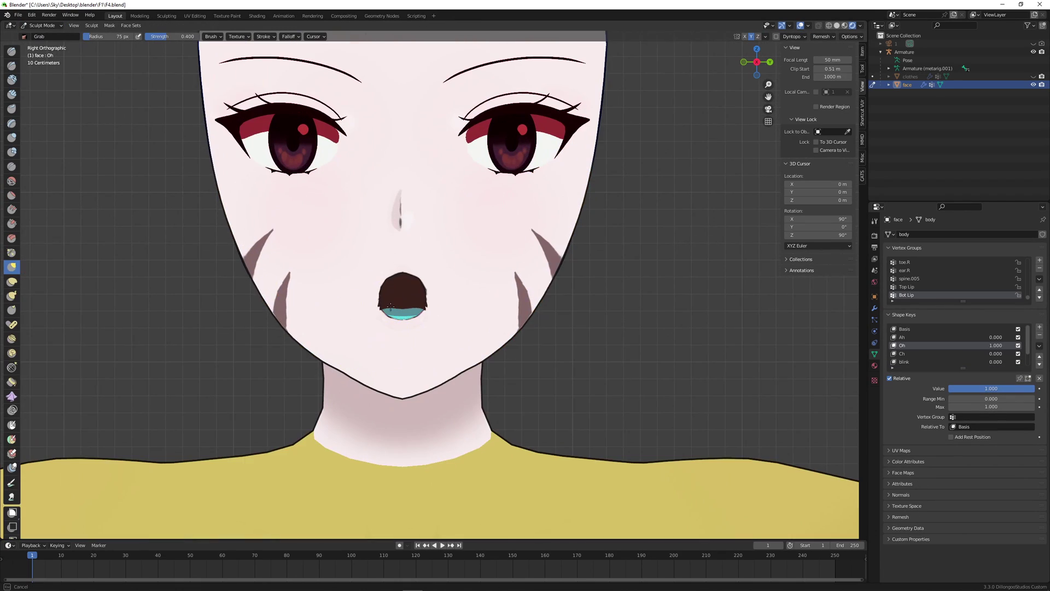
pyautogui.scroll(-2, 390, 307)
pyautogui.press('Tab')
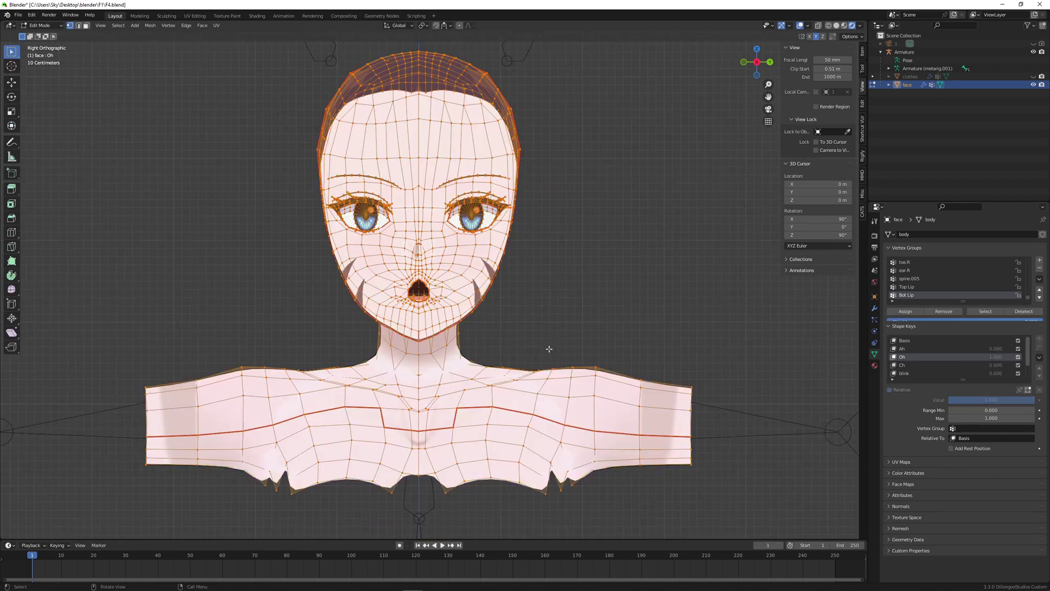
pyautogui.moveTo(757, 62); pyautogui.dragTo(753, 66)
pyautogui.press('Tab')
pyautogui.scroll(4, 544, 277)
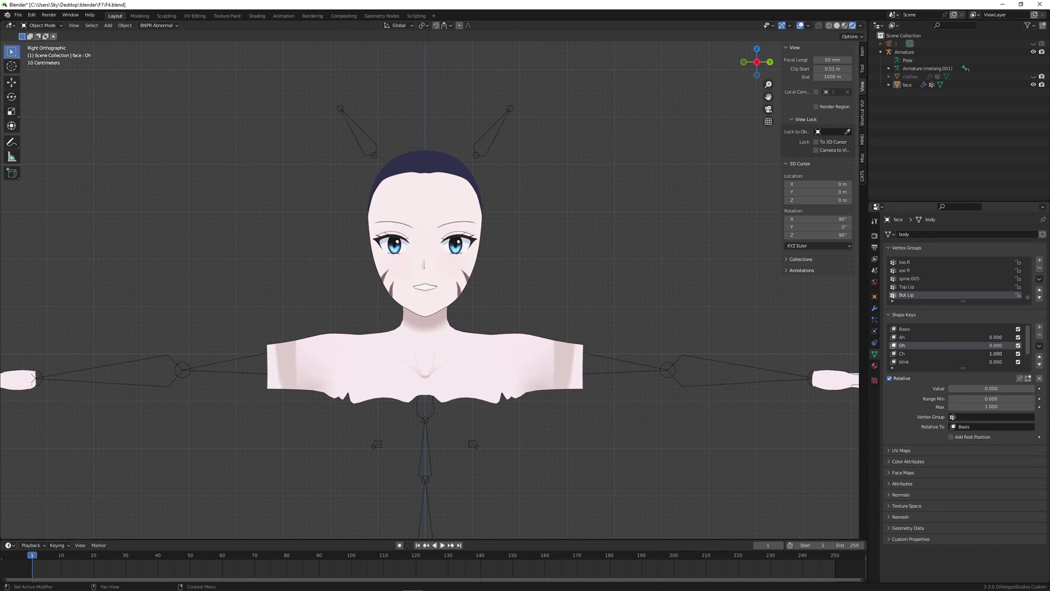
# Set the blink shape key's value to 1.000 and open the face for mesh editing
pyautogui.scroll(3, 433, 284)
pyautogui.moveTo(957, 388); pyautogui.dragTo(1034, 388)
pyautogui.scroll(4, 429, 280)
pyautogui.press('Tab')
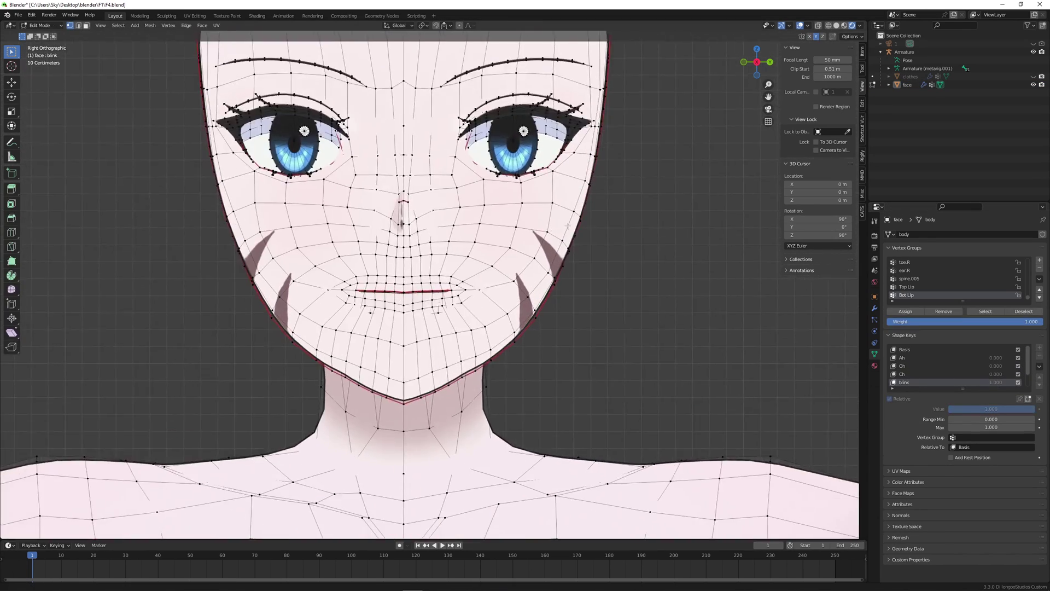
# Reposition the vertices at the lower outer tip of the upper eyelashes for the blink
pyautogui.keyDown('shift'); pyautogui.moveTo(350, 235); pyautogui.dragTo(395, 424, button='middle'); pyautogui.keyUp('shift')
pyautogui.scroll(3, 383, 350)
pyautogui.scroll(1, 328, 345)
pyautogui.keyDown('alt'); pyautogui.click(318, 345); pyautogui.keyUp('alt')
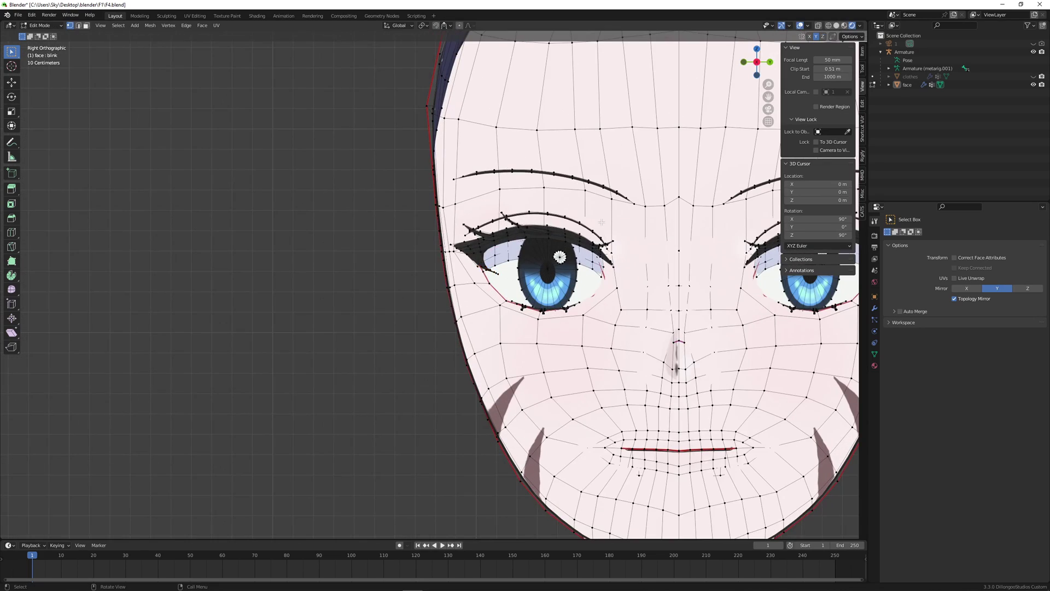
pyautogui.press('g')
pyautogui.press('z')
pyautogui.click(600, 294)
pyautogui.scroll(2, 600, 289)
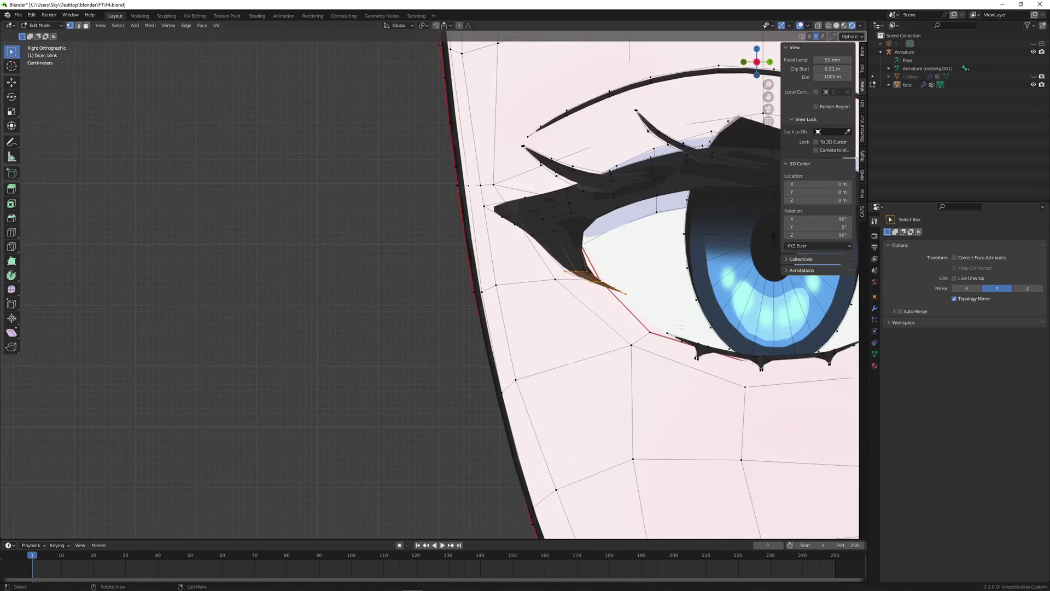
pyautogui.press('g')
pyautogui.click(607, 282)
pyautogui.scroll(-6, 604, 273)
pyautogui.scroll(4, 575, 241)
# Hide the iris of one eye and pull the upper eyelashes down in Sculpt Mode with the Grab brush
pyautogui.click(561, 226)
pyautogui.scroll(-2, 620, 233)
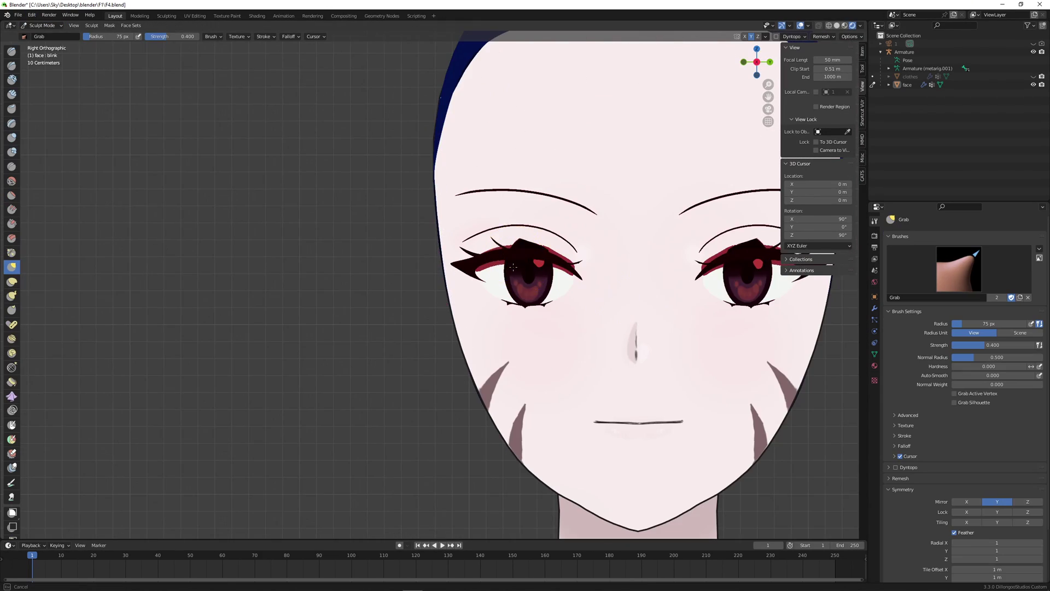
pyautogui.press('h')
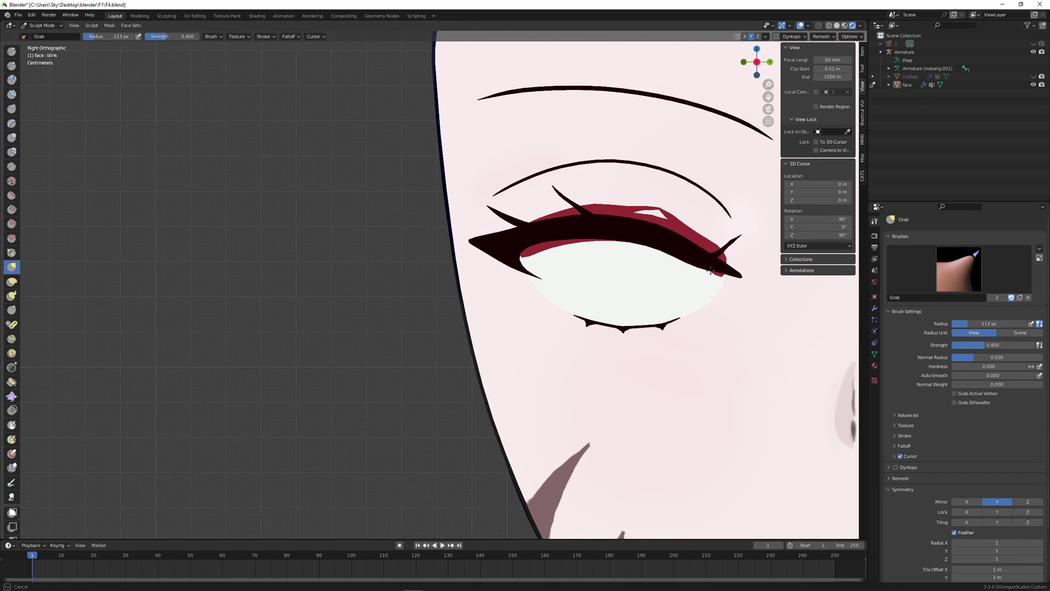
pyautogui.scroll(-6, 676, 264)
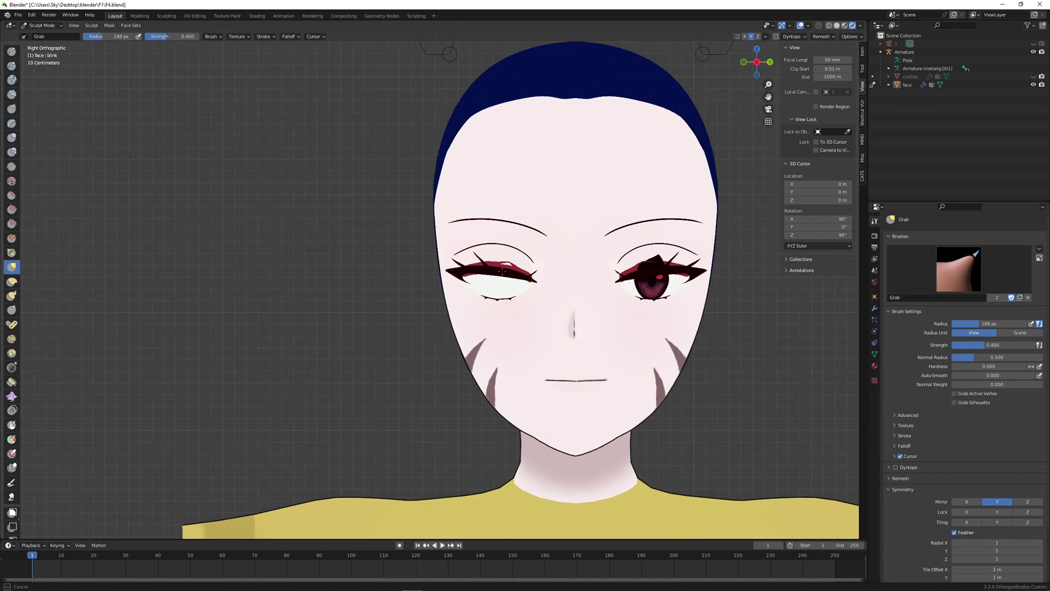
# Set the Grab brush radius to 71 px and pull the upper eyelid and lashes further down over the eye
pyautogui.scroll(5, 602, 262)
pyautogui.press('f')
pyautogui.click(550, 215)
pyautogui.scroll(3, 536, 221)
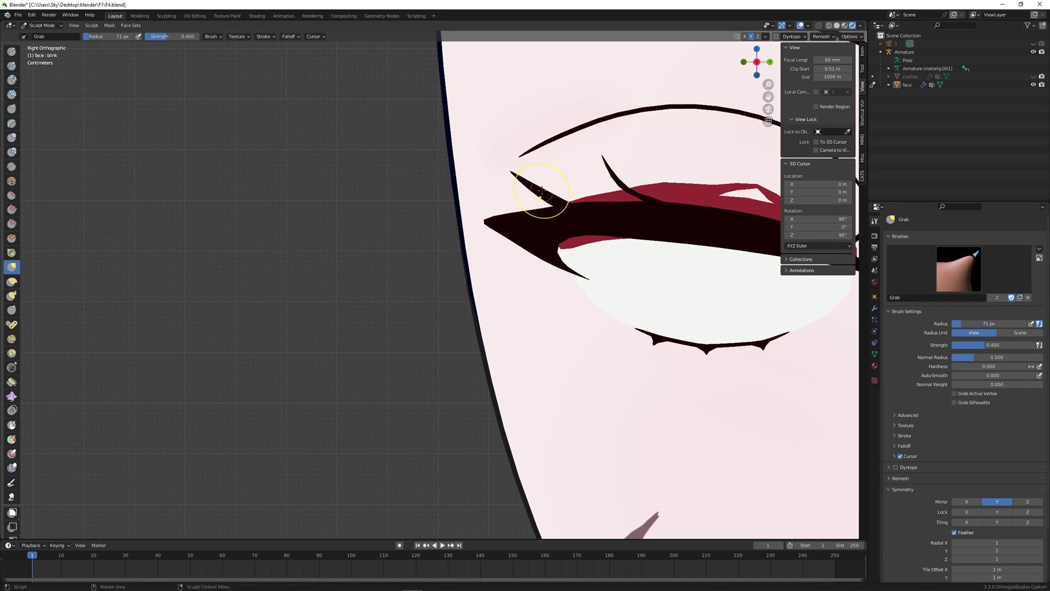
pyautogui.scroll(-8, 541, 191)
pyautogui.scroll(5, 502, 262)
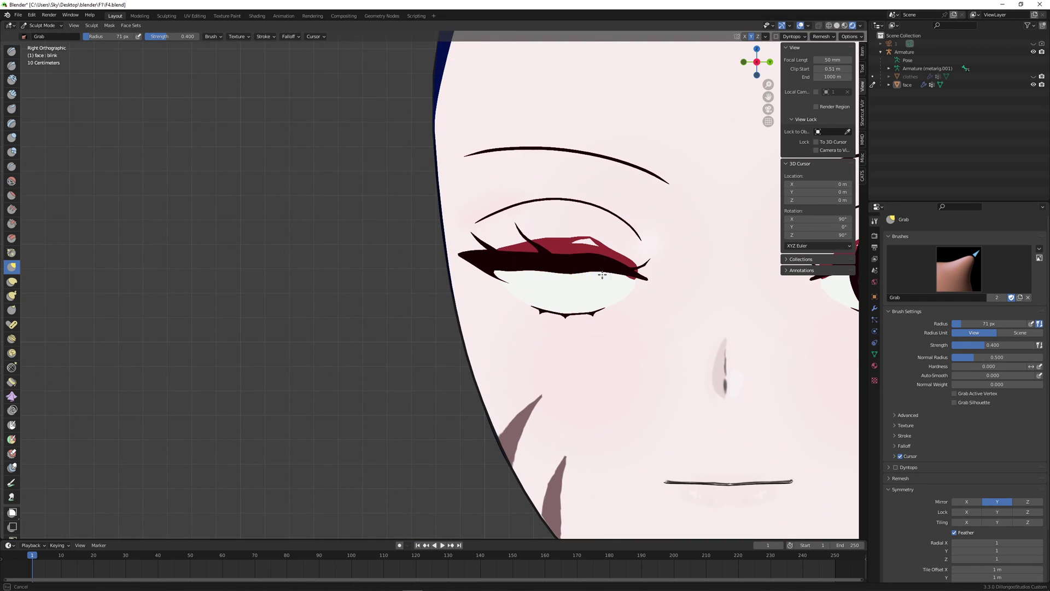
pyautogui.moveTo(564, 286); pyautogui.dragTo(565, 289)
pyautogui.scroll(-3, 663, 351)
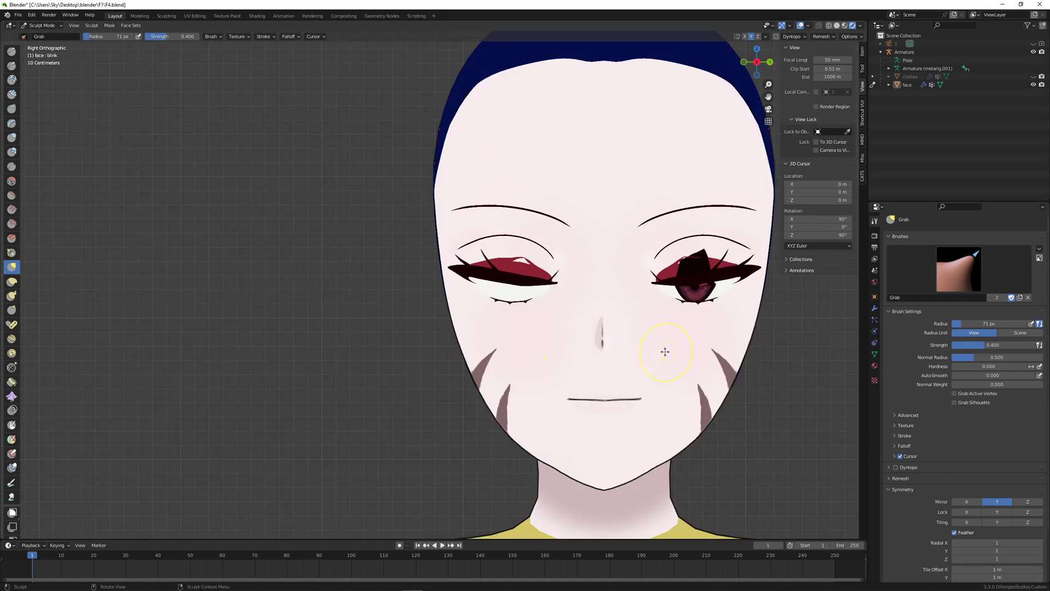
# Refine the inner end of the lowered upper lashes with the Grab brush and return to mesh editing
pyautogui.moveTo(663, 351)
pyautogui.mouseDown(button='middle')
pyautogui.moveTo(581, 387)
pyautogui.moveTo(572, 378)
pyautogui.mouseUp(button='middle')
pyautogui.press('KP_3')
pyautogui.scroll(4, 553, 235)
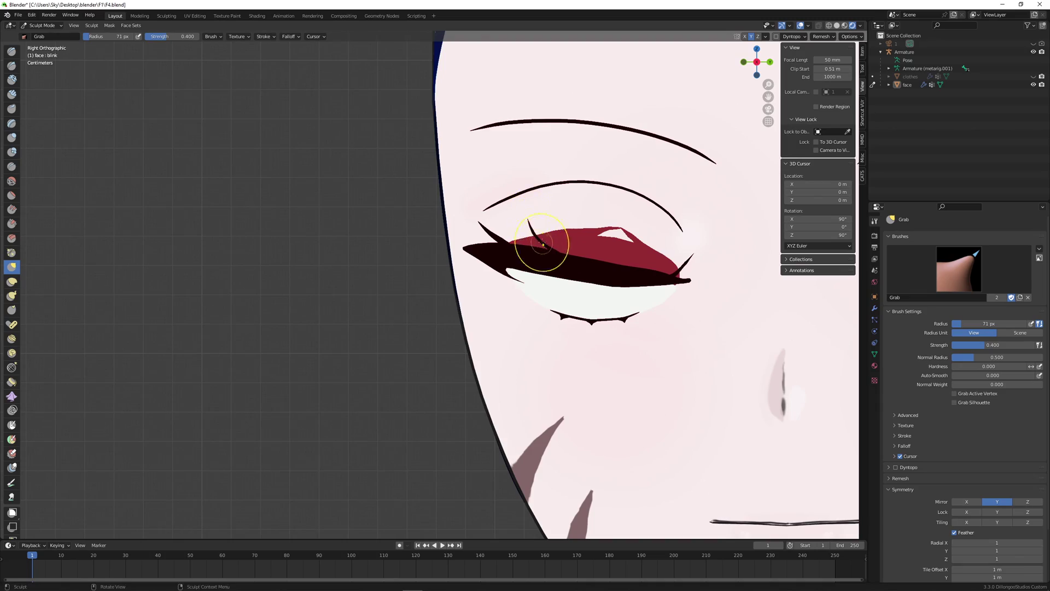
pyautogui.scroll(-5, 689, 263)
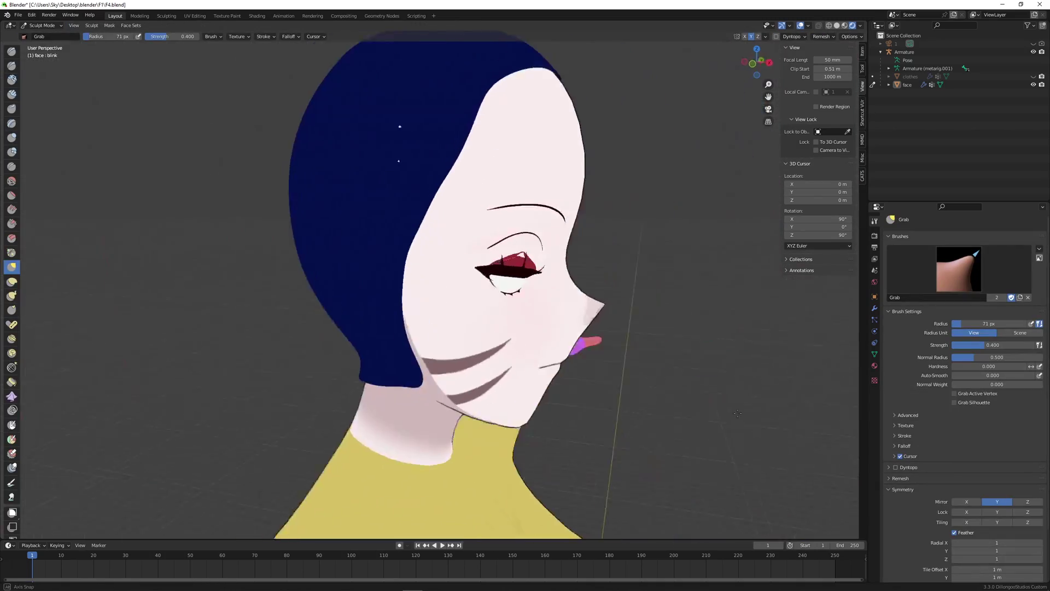
pyautogui.scroll(5, 528, 222)
pyautogui.moveTo(689, 280); pyautogui.dragTo(690, 282)
pyautogui.press('Tab')
pyautogui.scroll(-4, 678, 273)
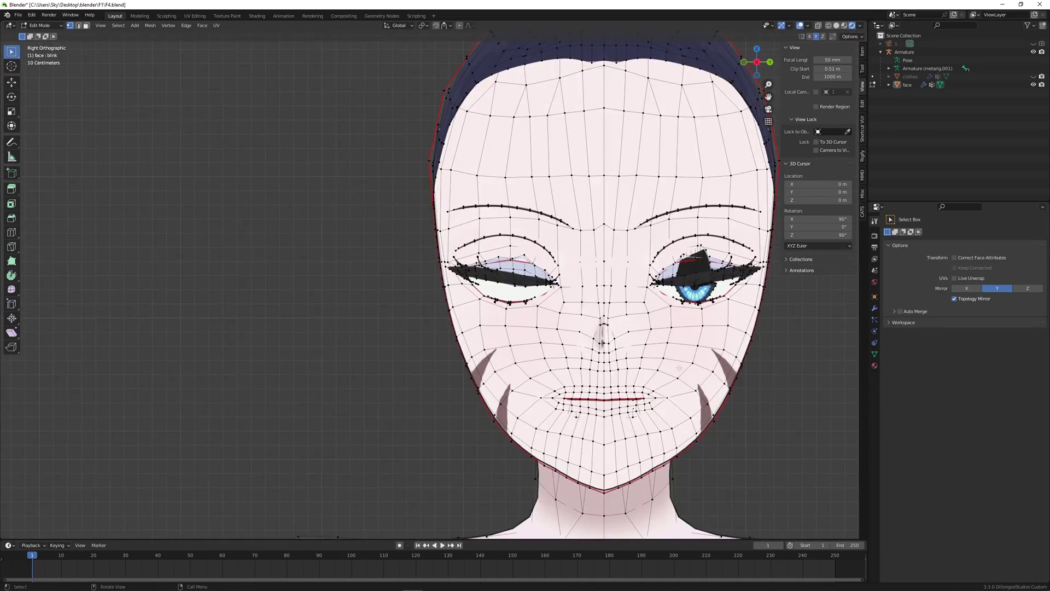
# Select the connected eye geometry behind the lashes, move it down, and inspect the half-closed eyes from the front
pyautogui.scroll(5, 633, 268)
pyautogui.press('l')
pyautogui.press('g')
pyautogui.click(637, 279)
pyautogui.moveTo(777, 257)
pyautogui.mouseDown(button='middle')
pyautogui.moveTo(750, 259)
pyautogui.moveTo(761, 266)
pyautogui.mouseUp(button='middle')
pyautogui.scroll(-4, 761, 266)
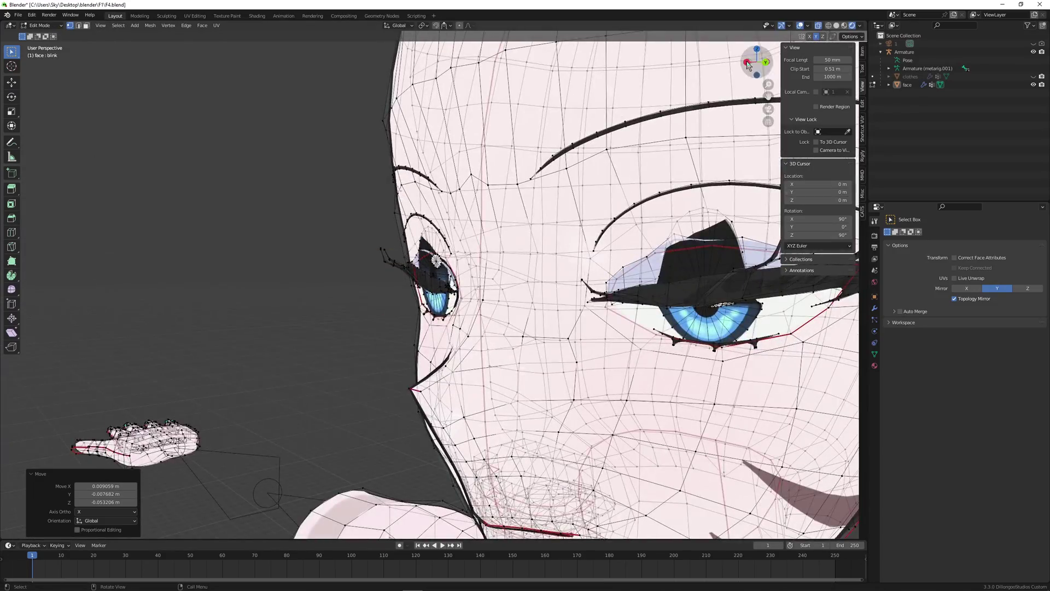
pyautogui.press('KP_3')
pyautogui.hotkey('alt', 'z')
pyautogui.press('Tab')
pyautogui.press('Tab')
pyautogui.scroll(1, 767, 381)
pyautogui.scroll(-1, 766, 381)
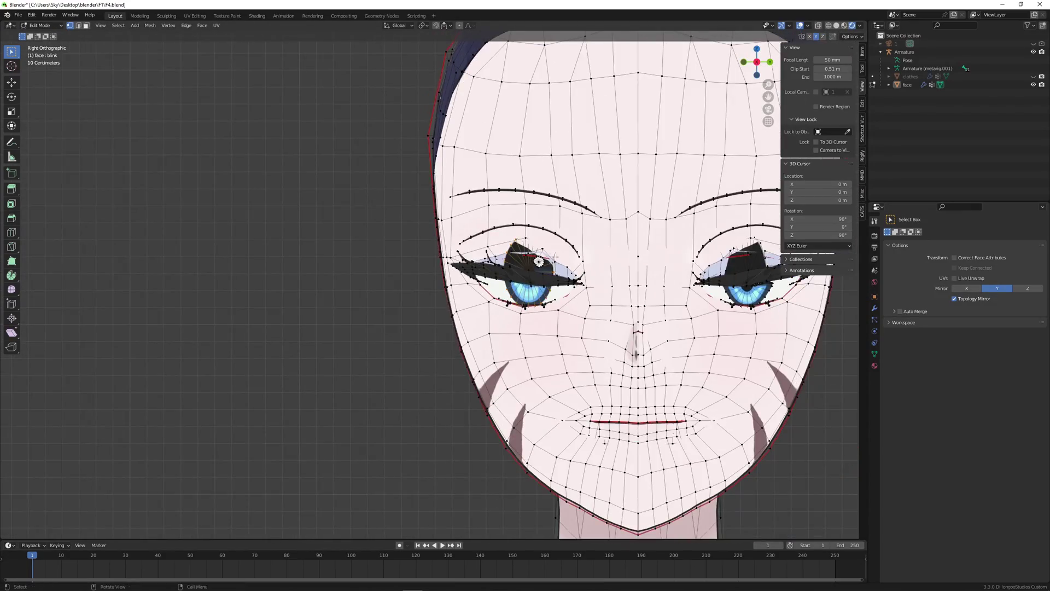
# Move the eye-white geometry under the lowered lashes and flatten it by scaling along global Z
pyautogui.moveTo(656, 339); pyautogui.dragTo(738, 342, button='middle')
pyautogui.press('l')
pyautogui.press('KP_1')
pyautogui.press('g')
pyautogui.click(605, 298)
pyautogui.scroll(3, 622, 297)
pyautogui.moveTo(711, 290); pyautogui.dragTo(703, 196, button='middle')
pyautogui.scroll(-3, 622, 297)
pyautogui.scroll(4, 622, 297)
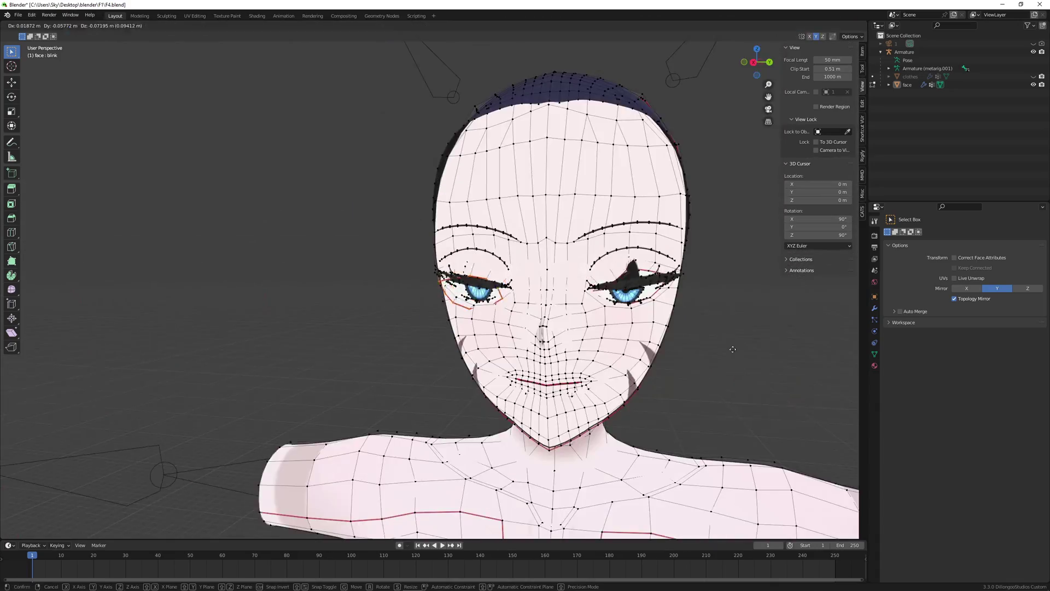
pyautogui.scroll(4, 702, 195)
pyautogui.scroll(-1, 703, 195)
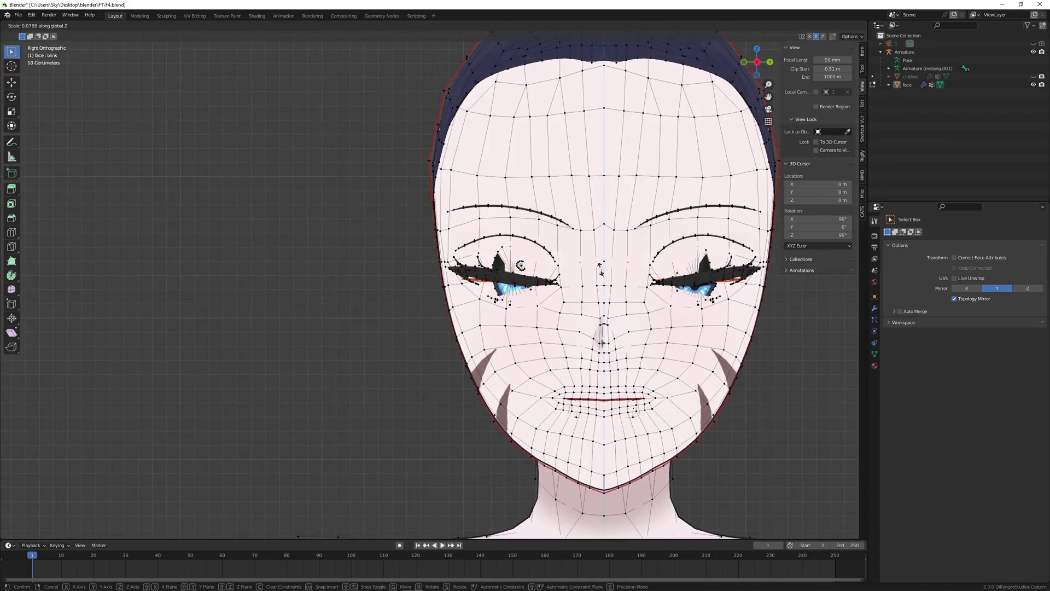
pyautogui.click(604, 290)
# Select the linked iris geometry and move it back behind the face surface so the closed lids cover it
pyautogui.moveTo(607, 287); pyautogui.dragTo(788, 100, button='middle')
pyautogui.scroll(3, 656, 274)
pyautogui.press('g')
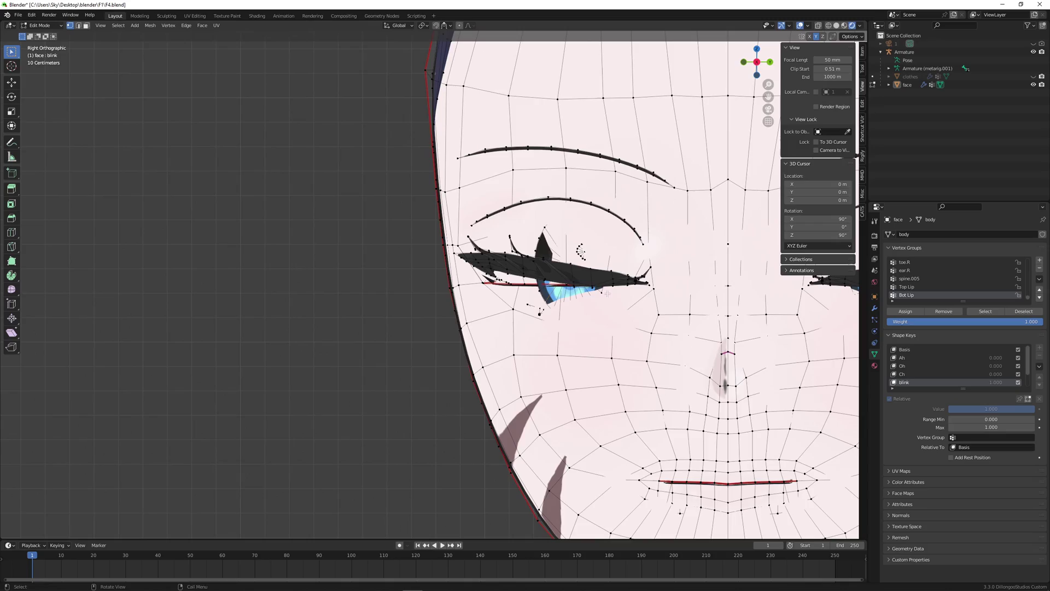
pyautogui.hotkey('ctrl', 'l')
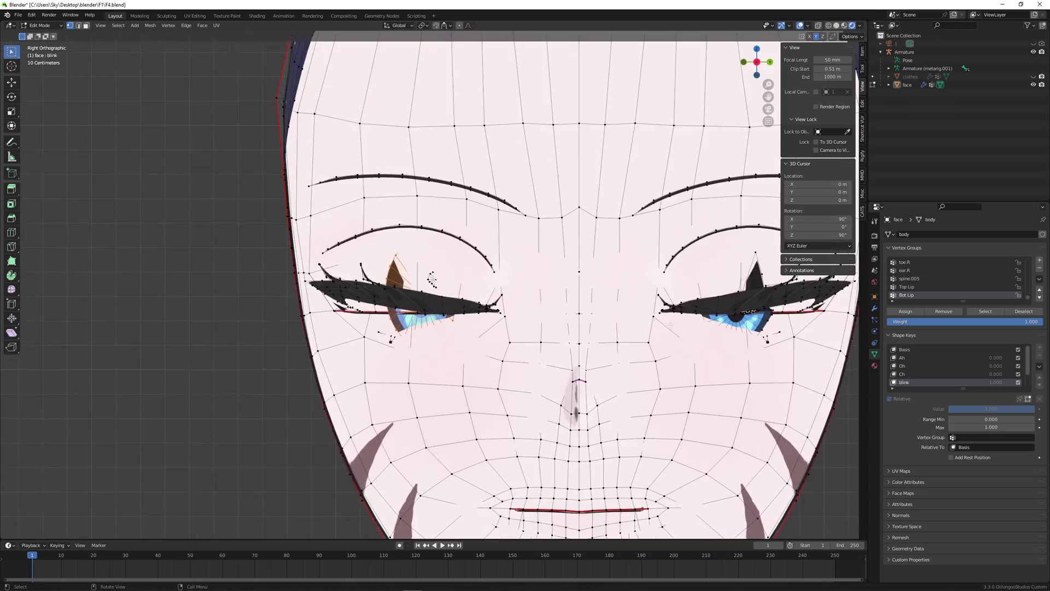
pyautogui.scroll(-2, 720, 272)
pyautogui.moveTo(720, 271)
pyautogui.mouseDown(button='middle')
pyautogui.moveTo(703, 220)
pyautogui.moveTo(705, 258)
pyautogui.moveTo(602, 274)
pyautogui.mouseUp(button='middle')
pyautogui.scroll(-5, 703, 221)
pyautogui.press('g')
pyautogui.click(706, 258)
pyautogui.click(768, 62)
pyautogui.scroll(4, 337, 327)
pyautogui.scroll(2, 337, 326)
pyautogui.scroll(-2, 337, 327)
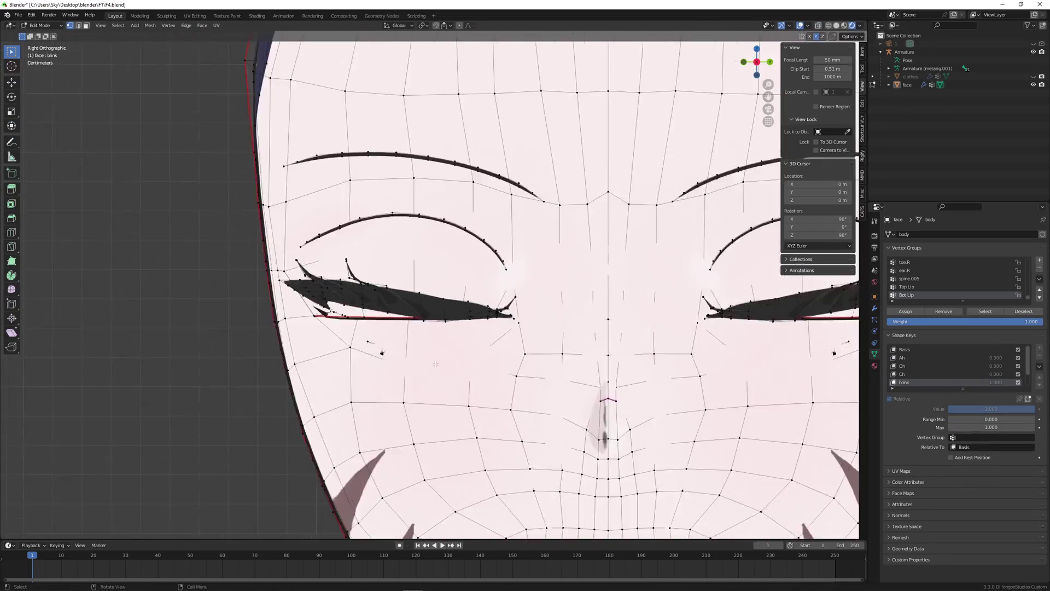
# Select the linked lower-lash geometry on both eyes and move it along Z to the closed-eye line
pyautogui.moveTo(337, 327); pyautogui.dragTo(313, 317, button='middle')
pyautogui.click(363, 326)
pyautogui.keyDown('shift'); pyautogui.click(762, 317); pyautogui.keyUp('shift')
pyautogui.hotkey('ctrl', 'l')
pyautogui.press('g')
pyautogui.press('z')
pyautogui.click(799, 262)
pyautogui.moveTo(799, 262); pyautogui.dragTo(765, 268, button='middle')
pyautogui.scroll(4, 469, 329)
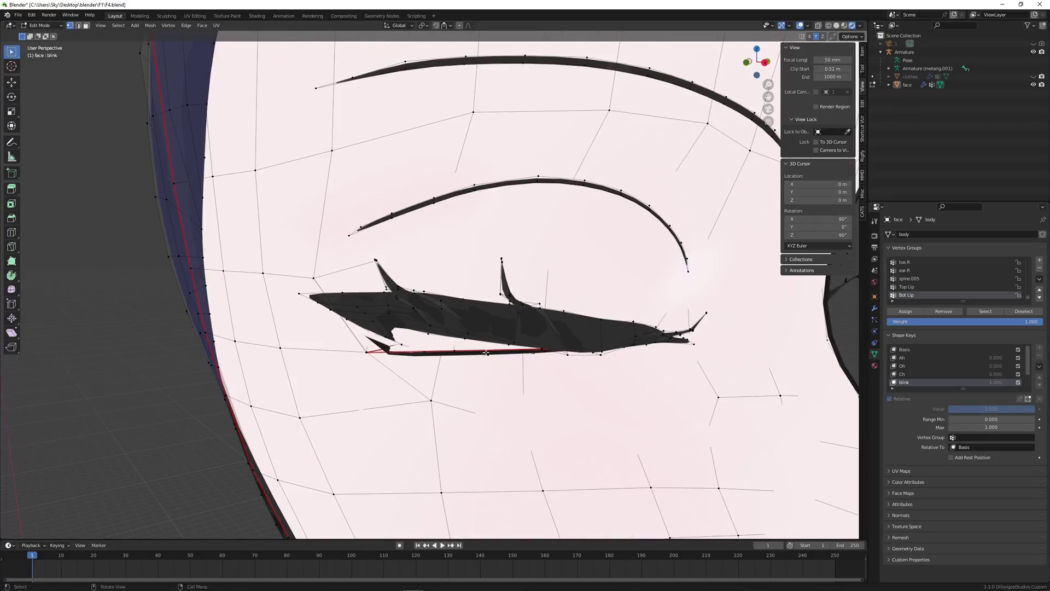
# Adjust the linked lash geometry along Z again and toggle X-ray to reach the pieces behind it
pyautogui.scroll(-3, 468, 330)
pyautogui.hotkey('ctrl', 'l')
pyautogui.press('g')
pyautogui.press('z')
pyautogui.scroll(4, 468, 330)
pyautogui.hotkey('alt', 'z')
pyautogui.click(507, 308)
# Undo the last linked selection, move the chosen eye geometry in depth, and check the closed eyes in Sculpt Mode
pyautogui.click(480, 278)
pyautogui.hotkey('ctrl', 'l')
pyautogui.hotkey('ctrl', 'z')
pyautogui.moveTo(476, 295); pyautogui.dragTo(246, 298, button='middle')
pyautogui.press('g')
pyautogui.click(350, 298)
pyautogui.scroll(-4, 350, 298)
pyautogui.press('KP_3')
pyautogui.hotkey('ctrl', 'Tab')
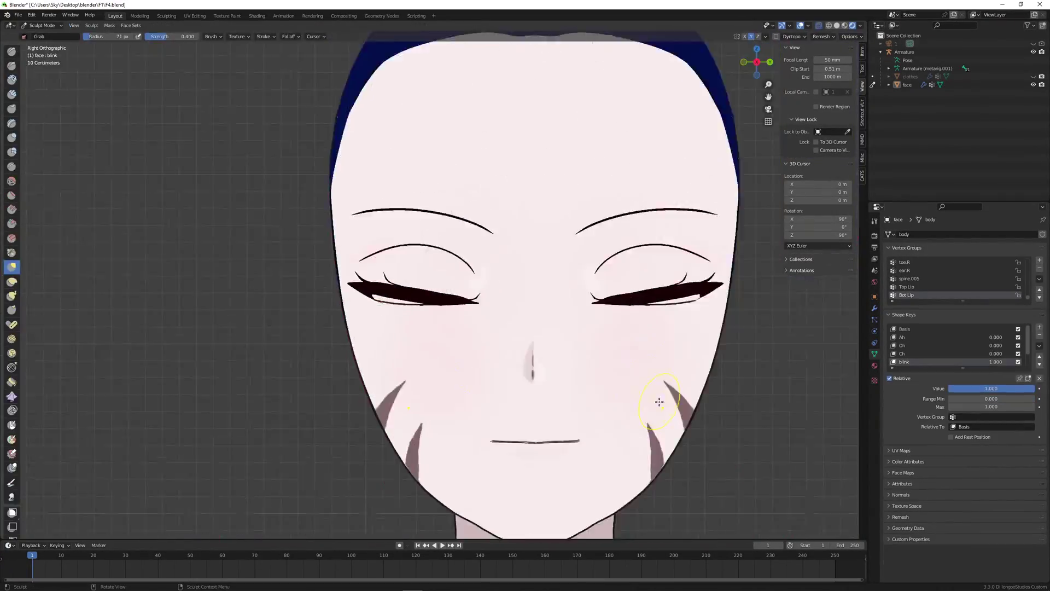
# Move the outer eye-corner vertices toward the lashes and scale the remaining eye opening along Z to close the gap
pyautogui.press('Tab')
pyautogui.scroll(4, 377, 317)
pyautogui.click(366, 317)
pyautogui.press('g')
pyautogui.click(330, 298)
pyautogui.scroll(-2, 769, 349)
pyautogui.scroll(6, 769, 349)
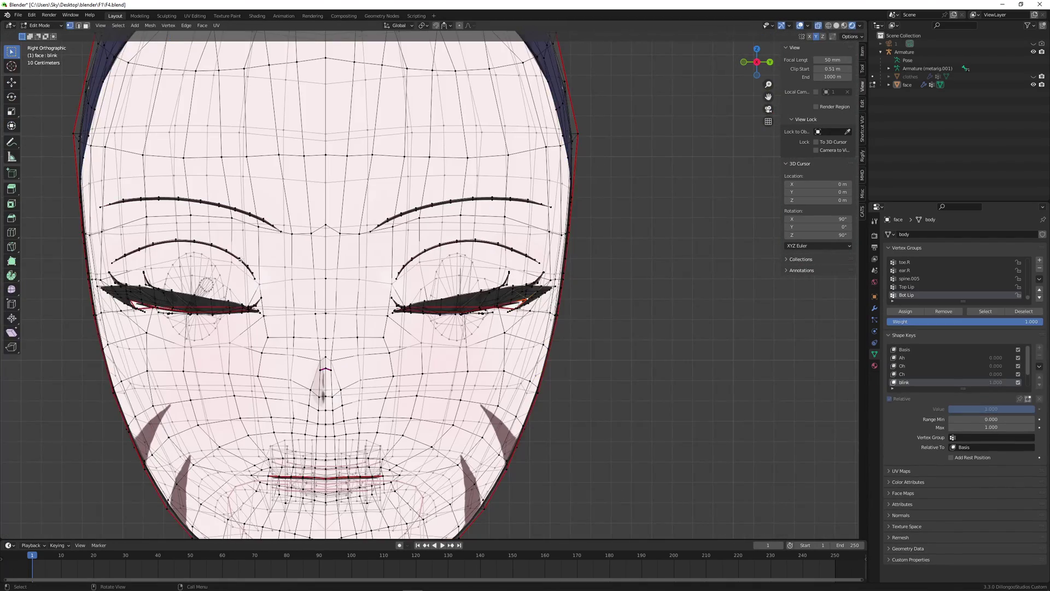
pyautogui.press('s')
pyautogui.press('z')
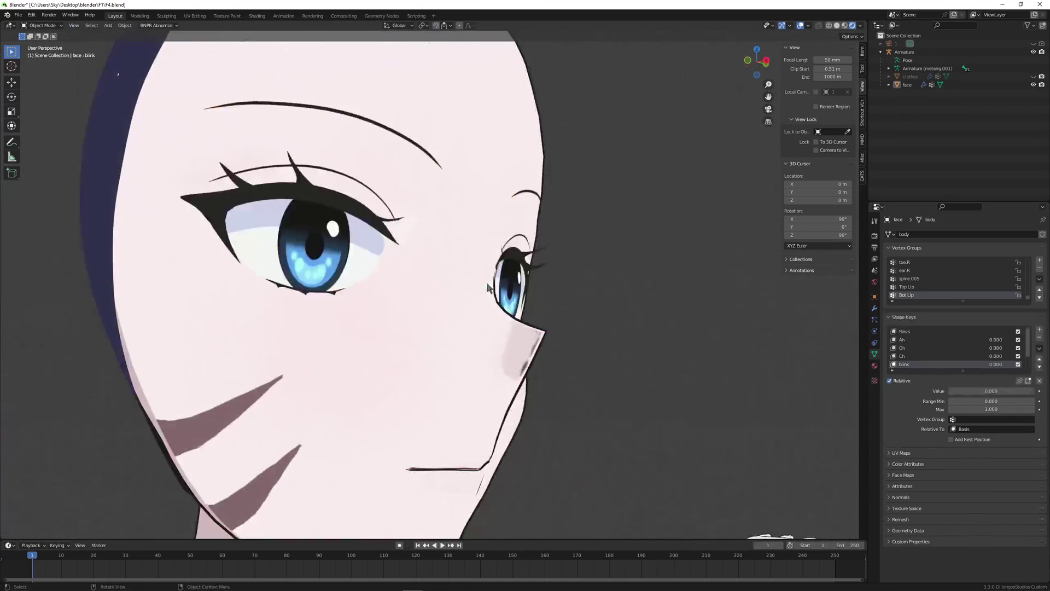
# Select the face and make the joy shape key active for shaping its open mouth
pyautogui.click(372, 267)
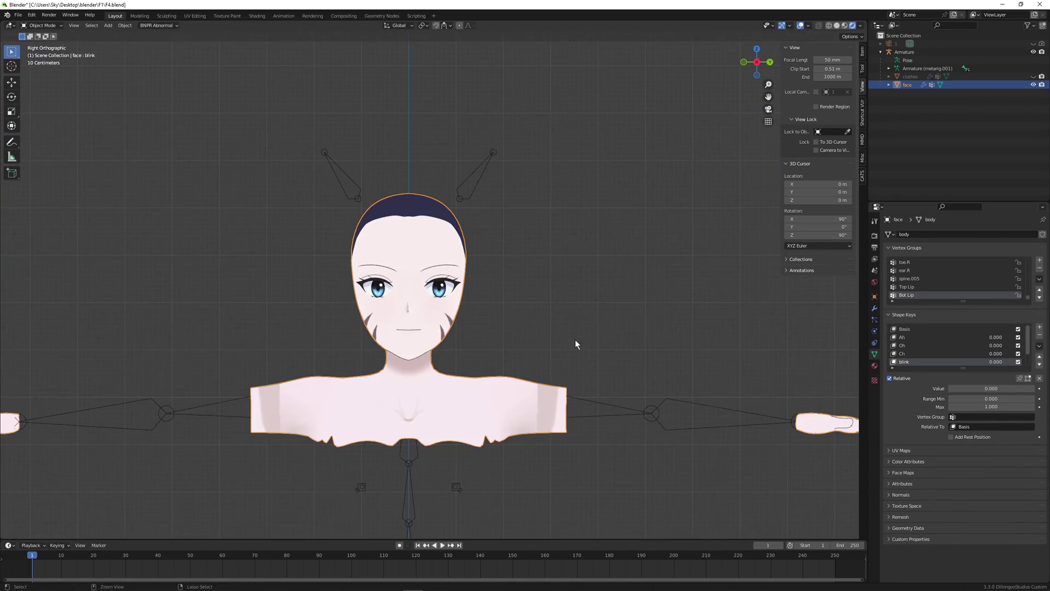
pyautogui.scroll(-2, 575, 339)
pyautogui.click(921, 354)
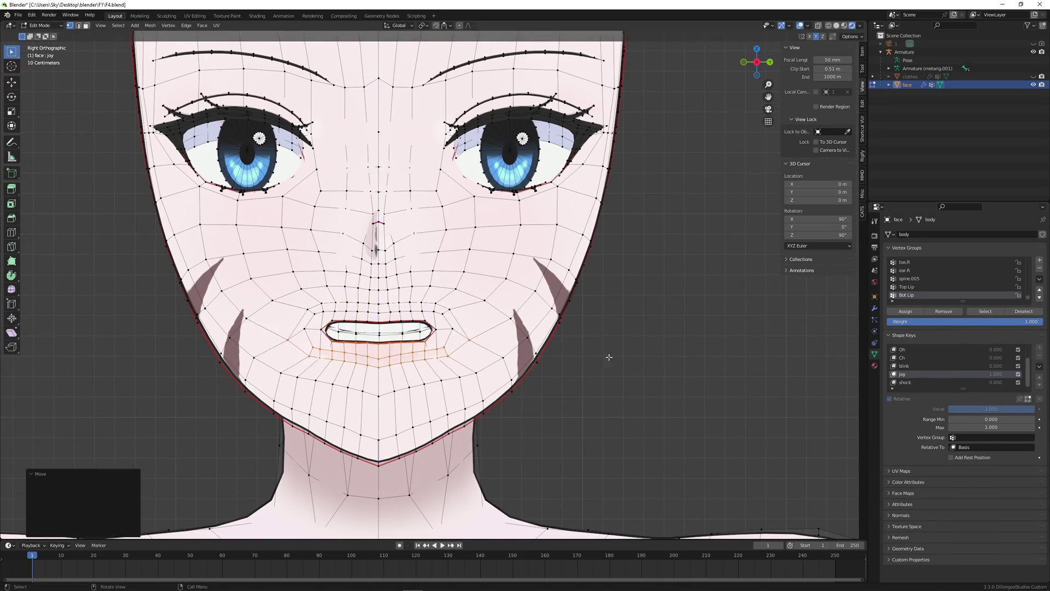
pyautogui.scroll(-2, 608, 356)
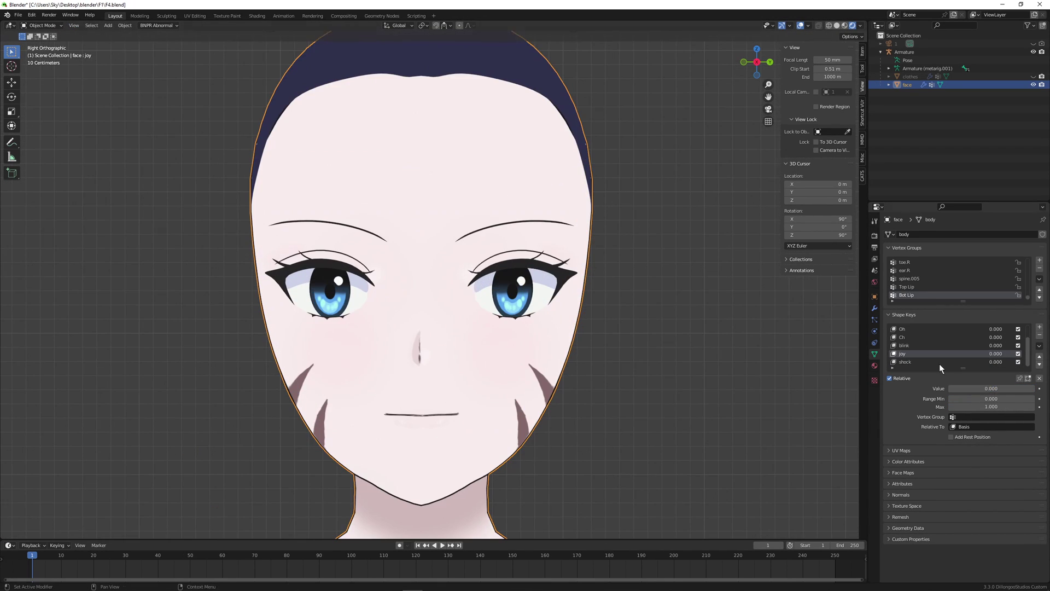
# Confirm the shape key name shock and open the options for its value
pyautogui.write('k')
pyautogui.press('Return')
pyautogui.rightClick(1006, 363)
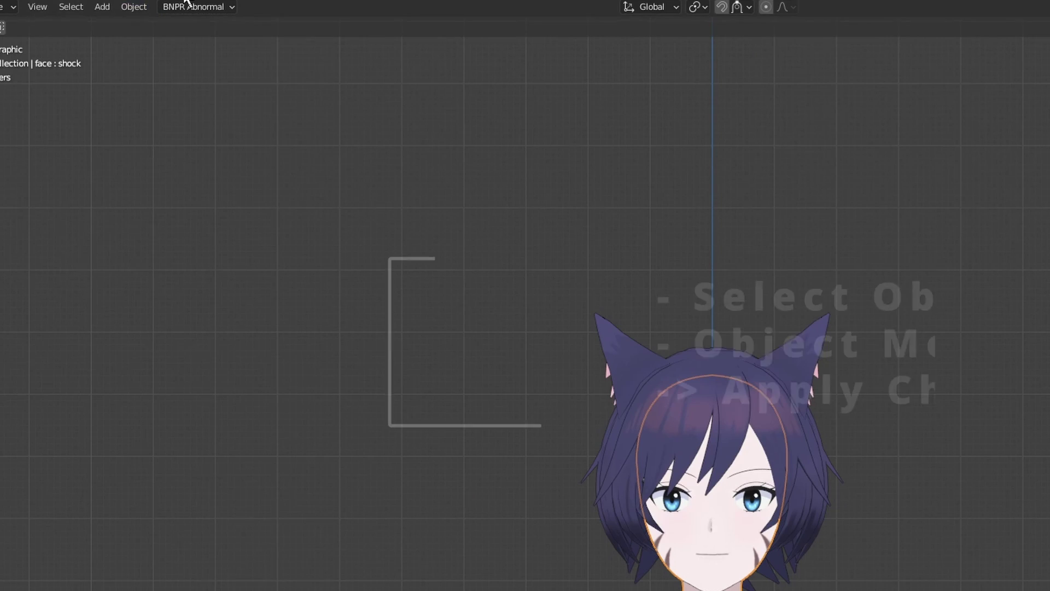
# Apply the face's Subdivision and Solidify modifiers while keeping its shape keys, leaving Armature unchecked
pyautogui.click(125, 25)
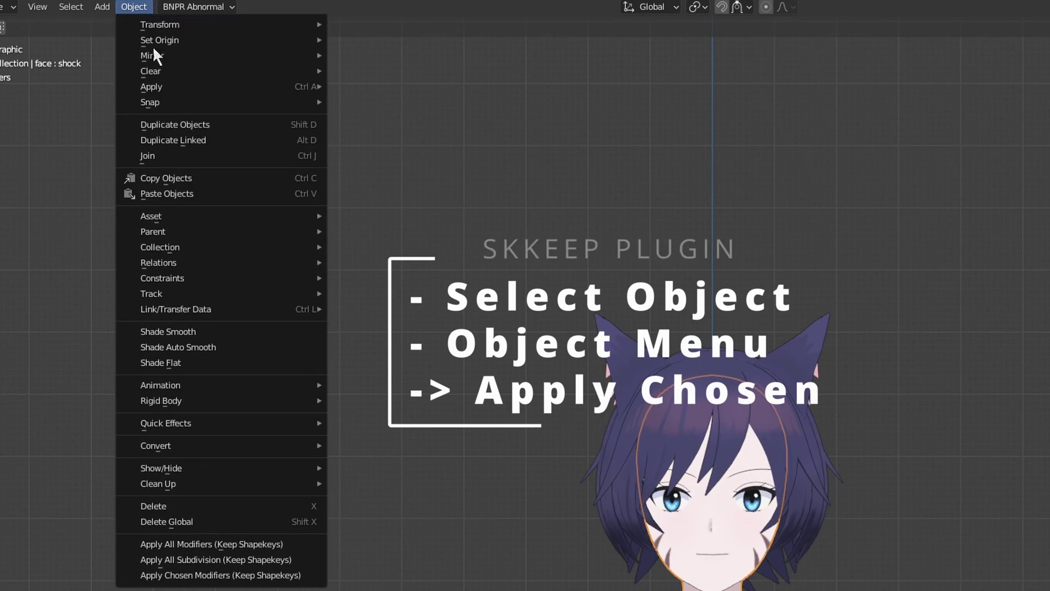
pyautogui.click(312, 576)
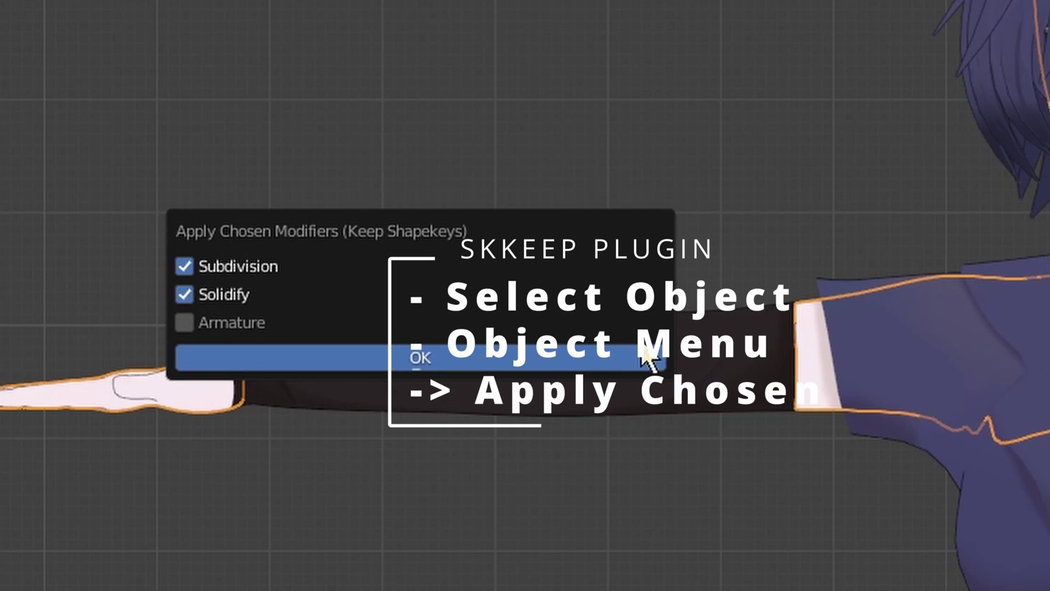
pyautogui.click(395, 355)
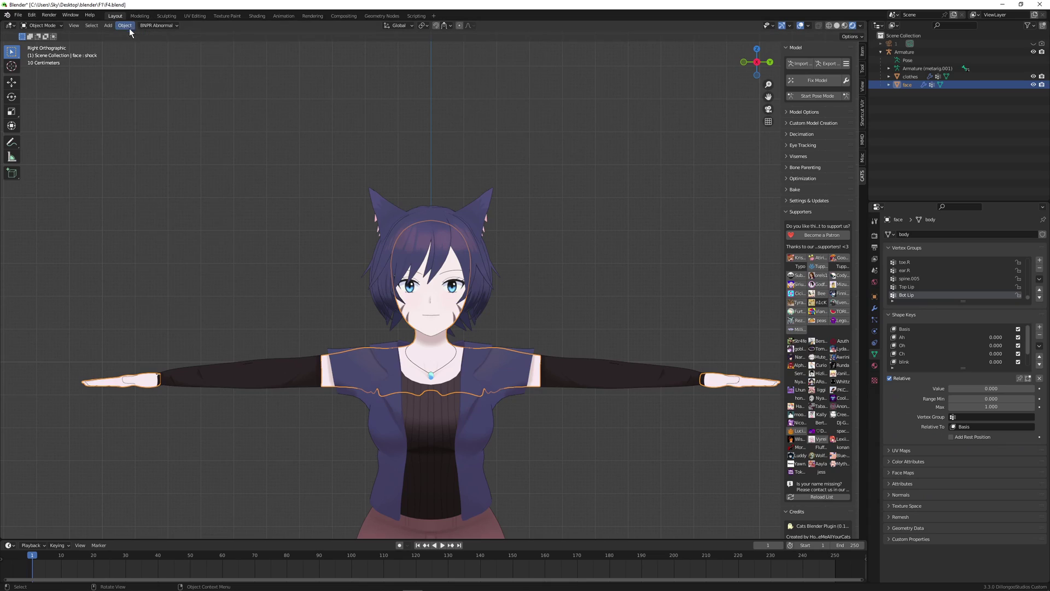
pyautogui.click(125, 25)
pyautogui.click(212, 328)
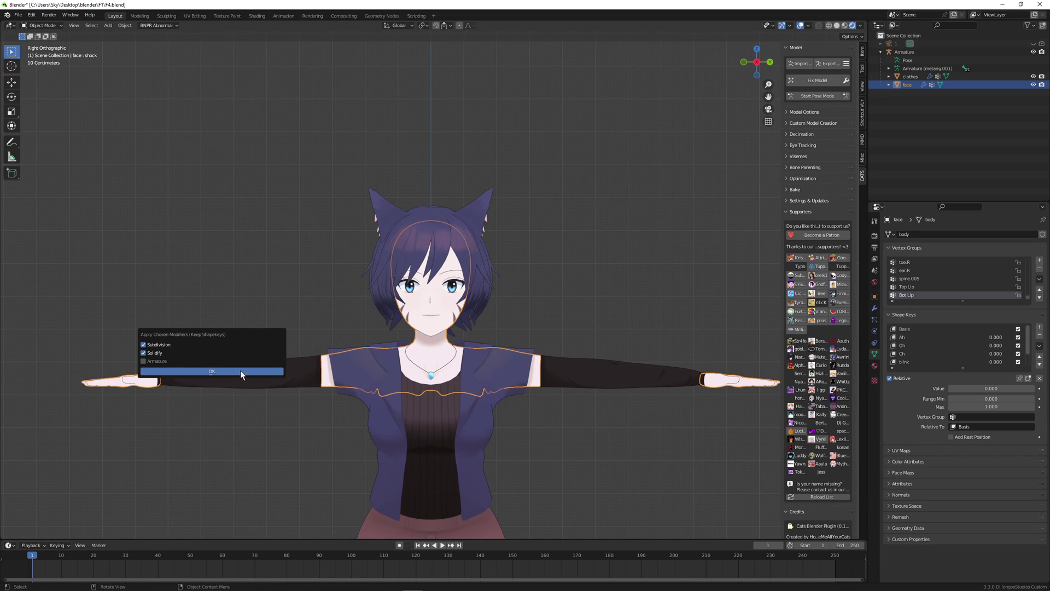
pyautogui.click(212, 371)
# Rotate the head bone in Pose Mode to test how the model follows the armature
pyautogui.click(466, 339)
pyautogui.scroll(2, 466, 339)
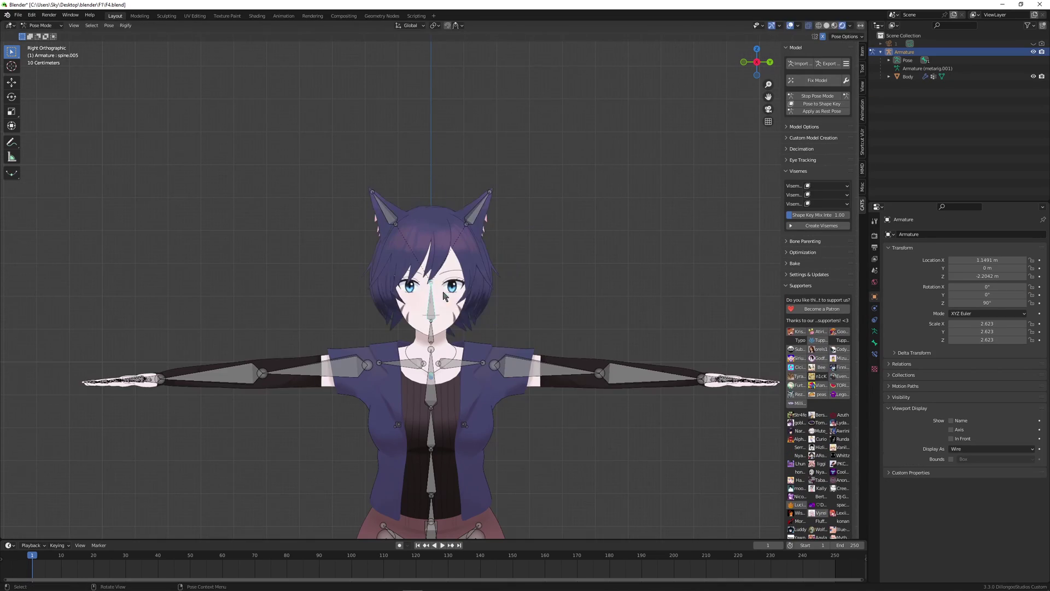
pyautogui.press('r')
pyautogui.press('Tab')
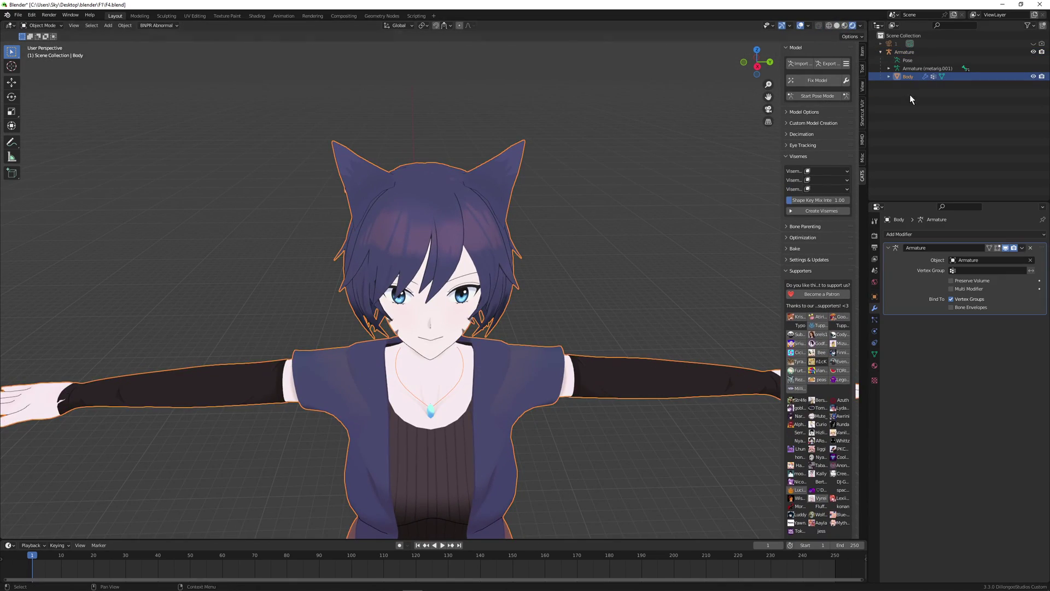
# Hide the jacket geometry in the Body mesh, save the file, and reopen the mesh for editing the upper arms
pyautogui.press('Tab')
pyautogui.press('h')
pyautogui.press('KP_3')
pyautogui.scroll(3, 343, 236)
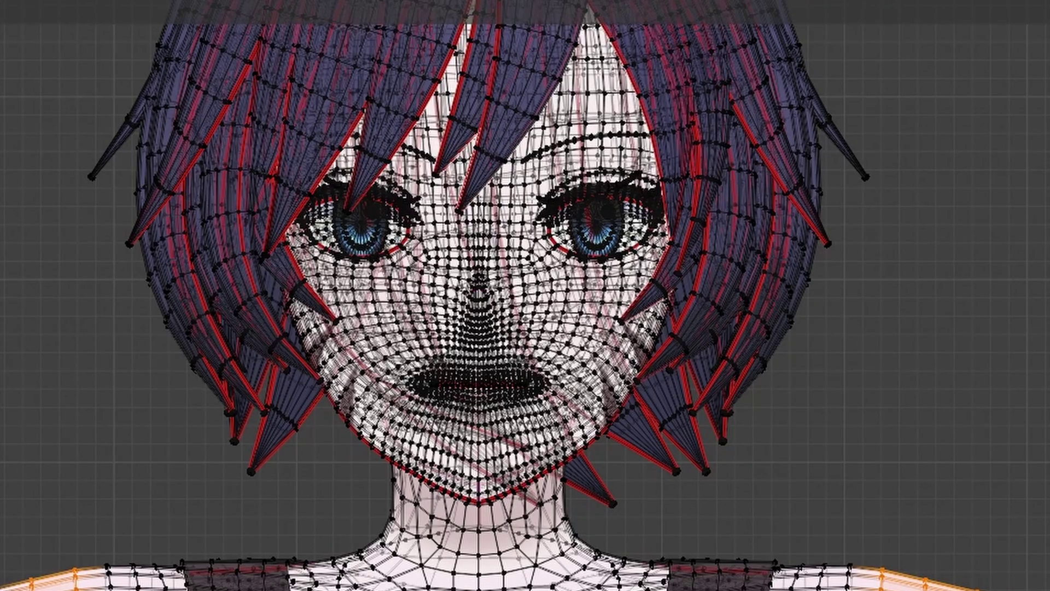
pyautogui.hotkey('ctrl', 's')
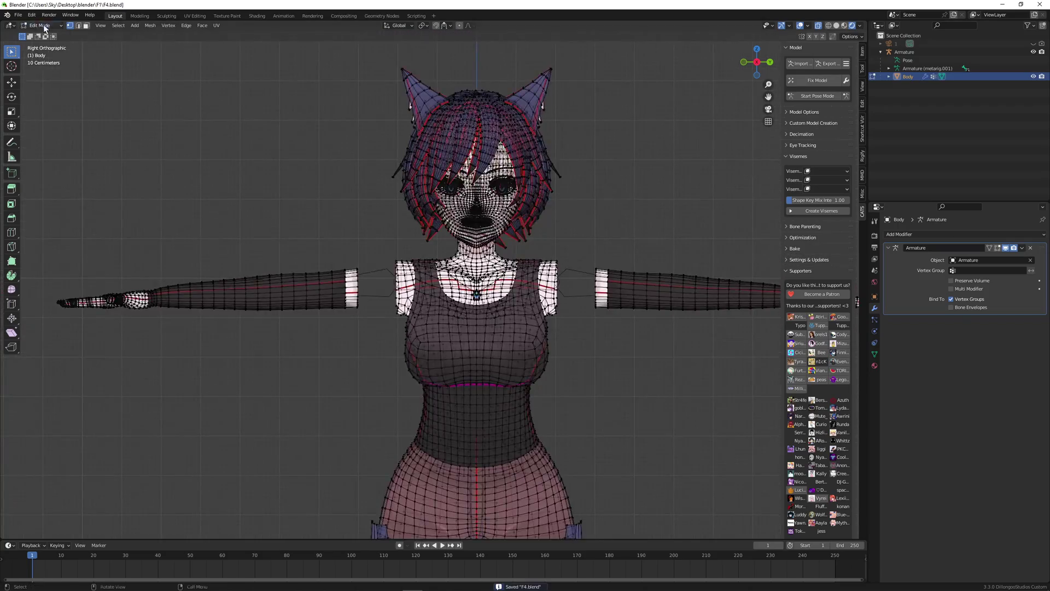
pyautogui.press('Tab')
pyautogui.press('Tab')
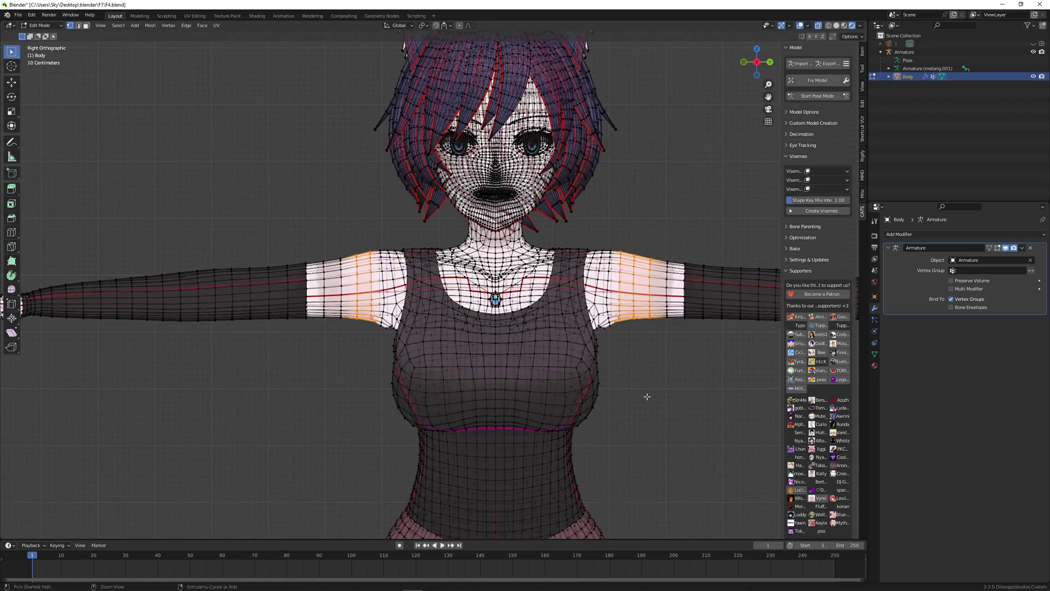
# Delete the selected upper-arm vertices that lie under the jacket sleeves on the Body mesh
pyautogui.scroll(1, 647, 396)
pyautogui.moveTo(552, 290); pyautogui.dragTo(658, 274, button='middle')
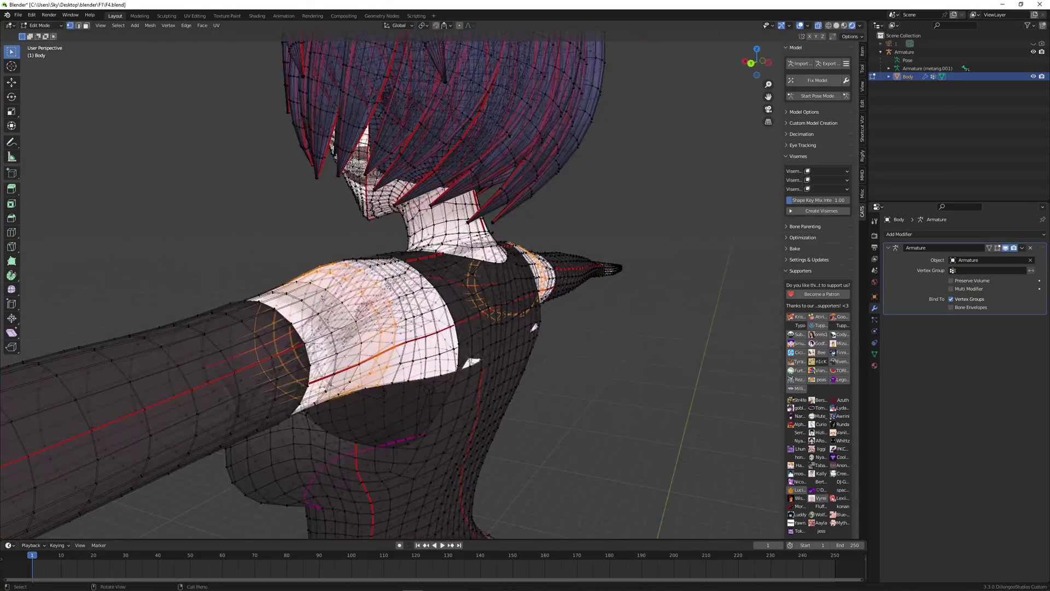
pyautogui.press('KP_3')
pyautogui.scroll(2, 658, 265)
pyautogui.scroll(-2, 658, 264)
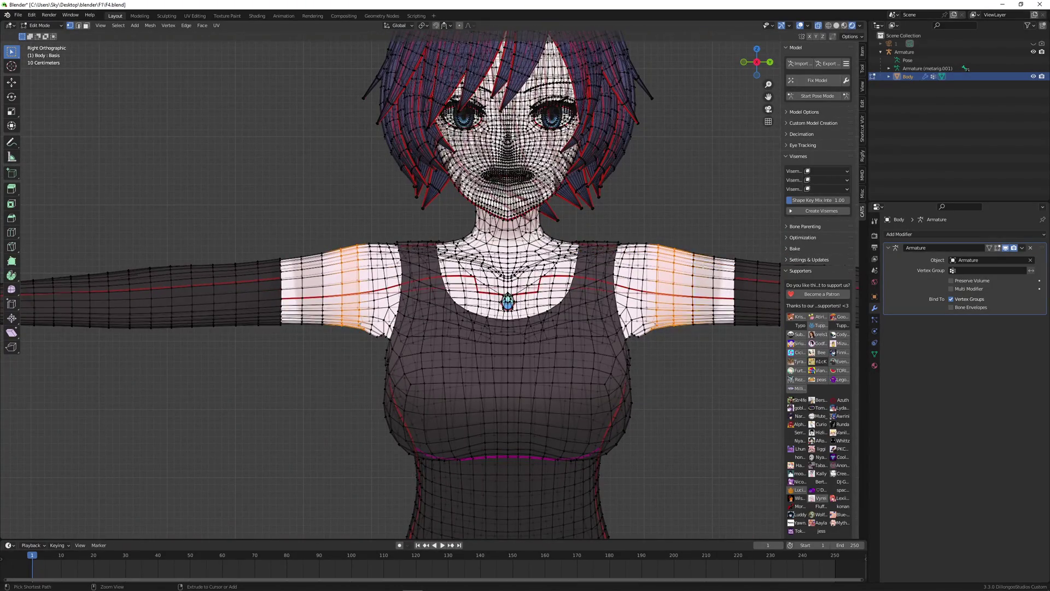
pyautogui.press('x')
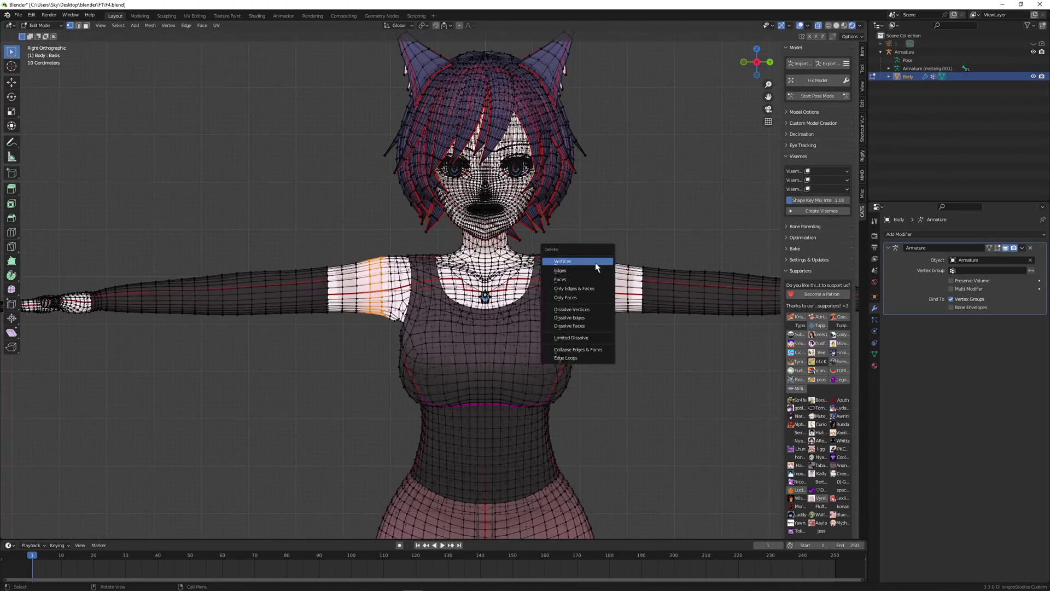
pyautogui.click(600, 264)
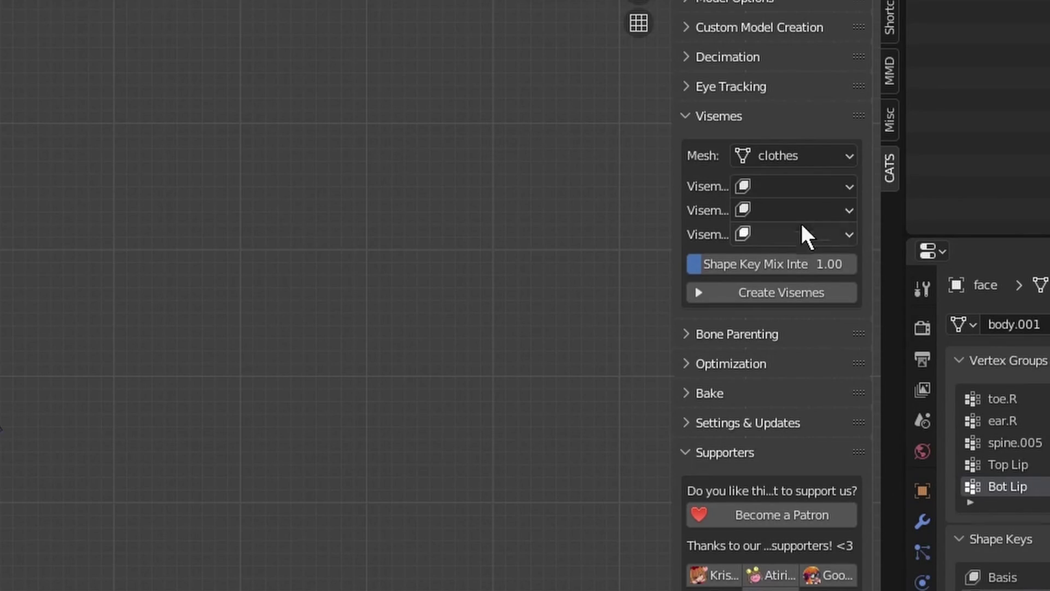
# Set the viseme mesh to face and assign the Ah, Oh and Ch shape keys to the three viseme slots
pyautogui.click(823, 159)
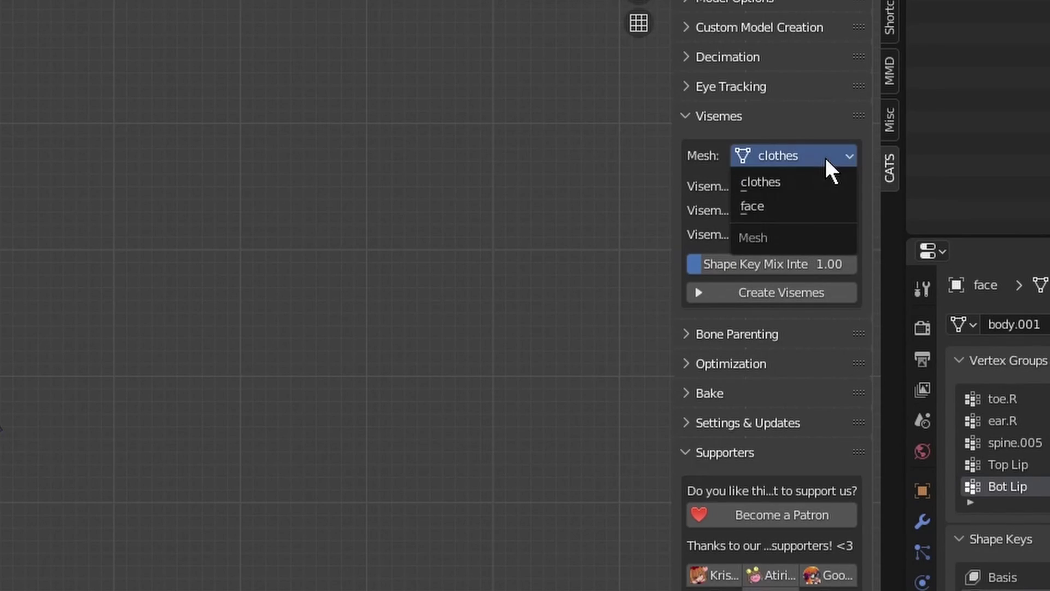
pyautogui.click(786, 204)
pyautogui.click(804, 186)
pyautogui.click(792, 210)
pyautogui.click(796, 214)
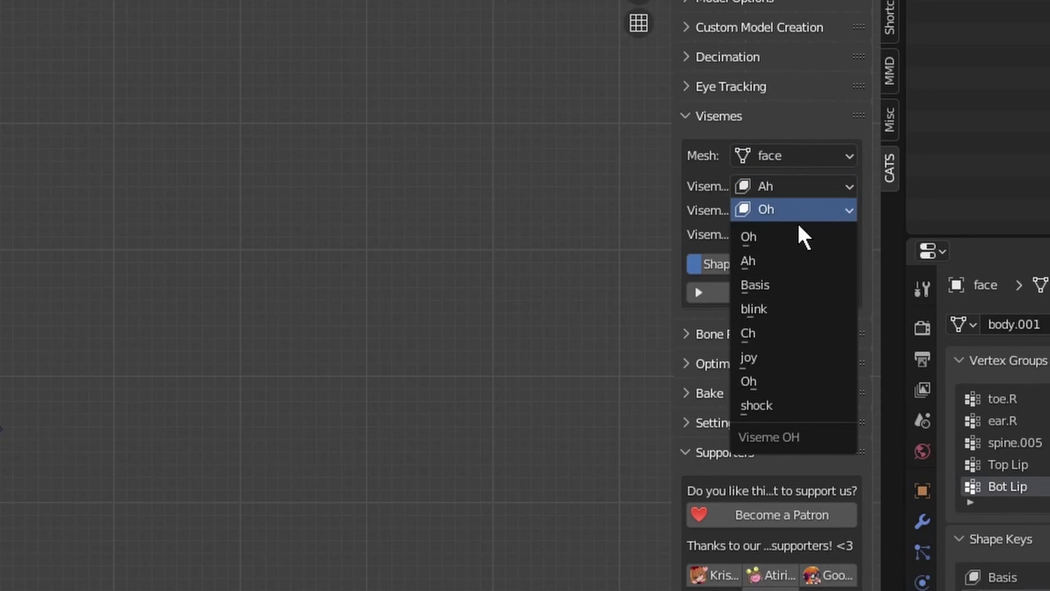
pyautogui.click(801, 234)
pyautogui.click(804, 235)
pyautogui.click(804, 259)
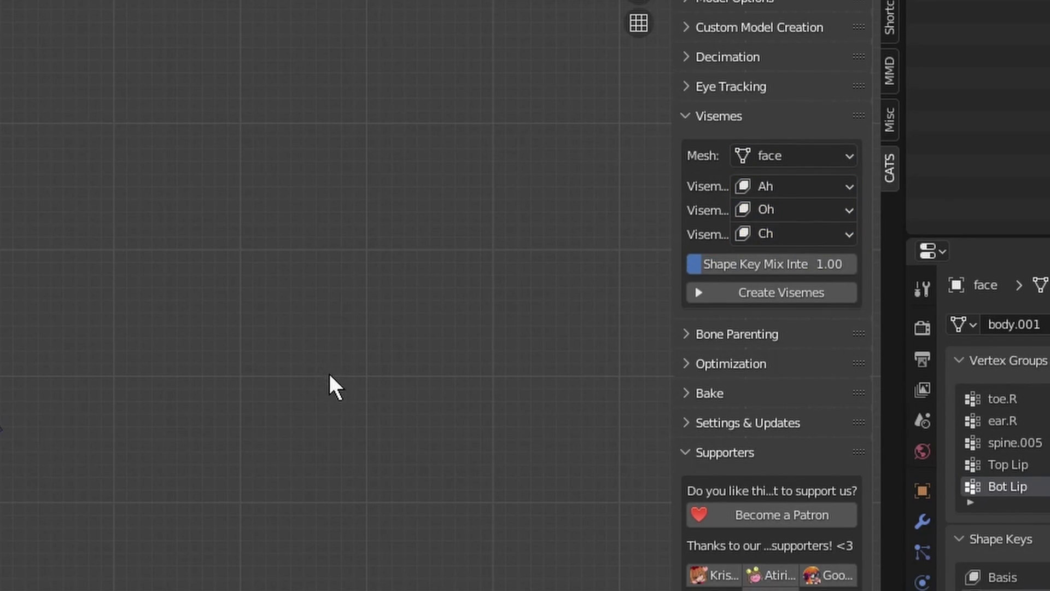
pyautogui.click(804, 298)
# Create visemes for the face mesh from its Ah, Oh and Ch shape keys
pyautogui.click(804, 232)
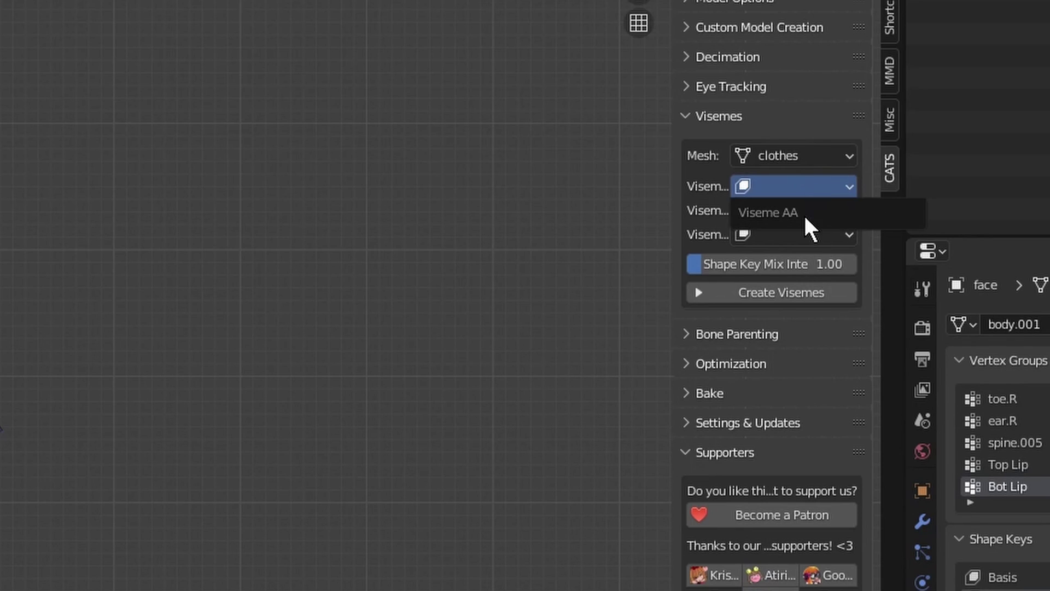
pyautogui.click(827, 159)
pyautogui.click(752, 207)
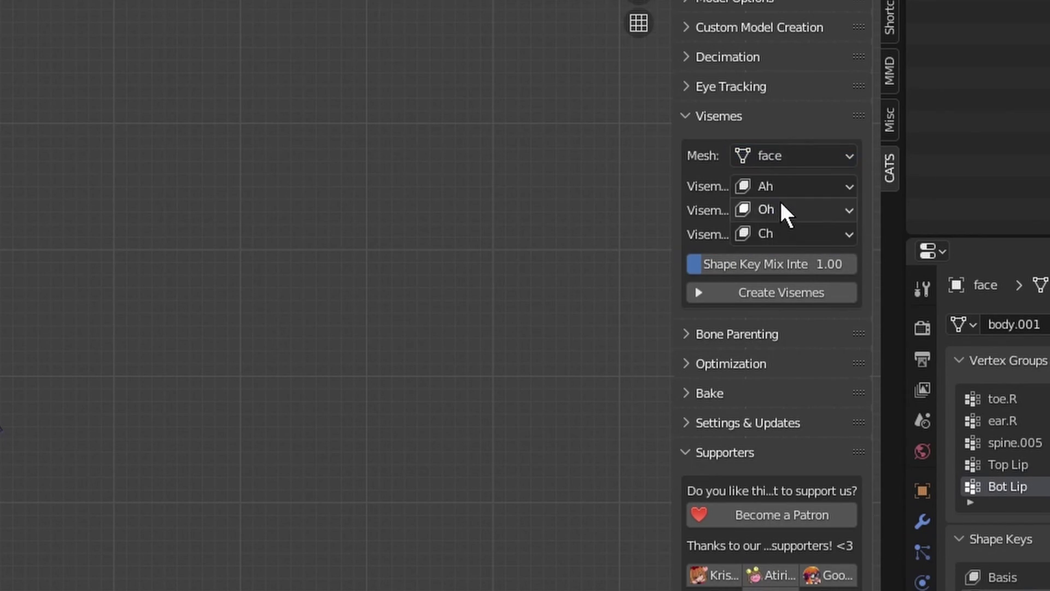
pyautogui.click(799, 186)
pyautogui.click(797, 216)
pyautogui.click(799, 213)
pyautogui.click(800, 236)
pyautogui.click(801, 235)
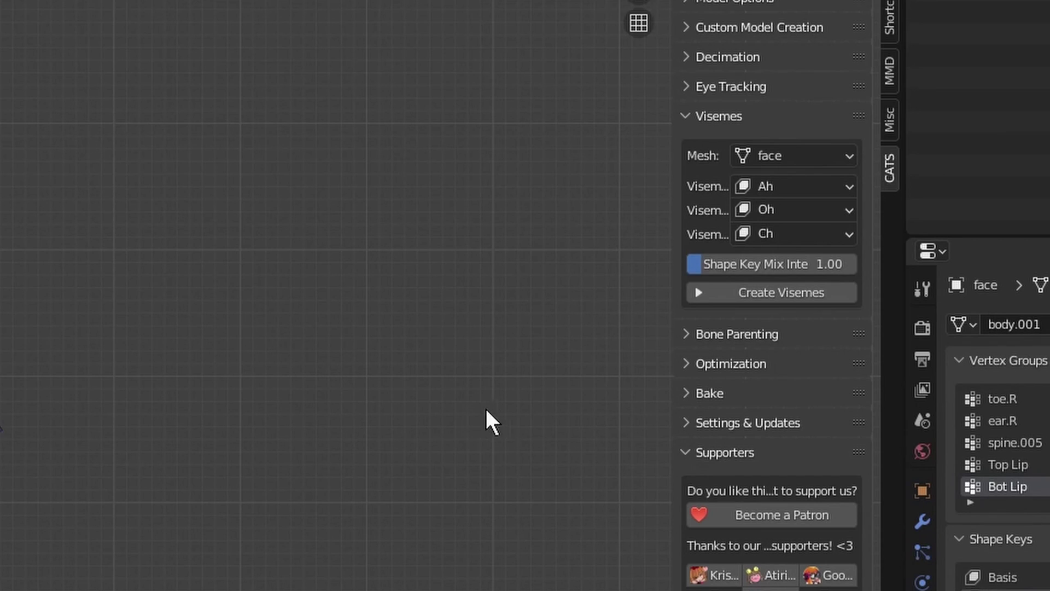
pyautogui.click(803, 294)
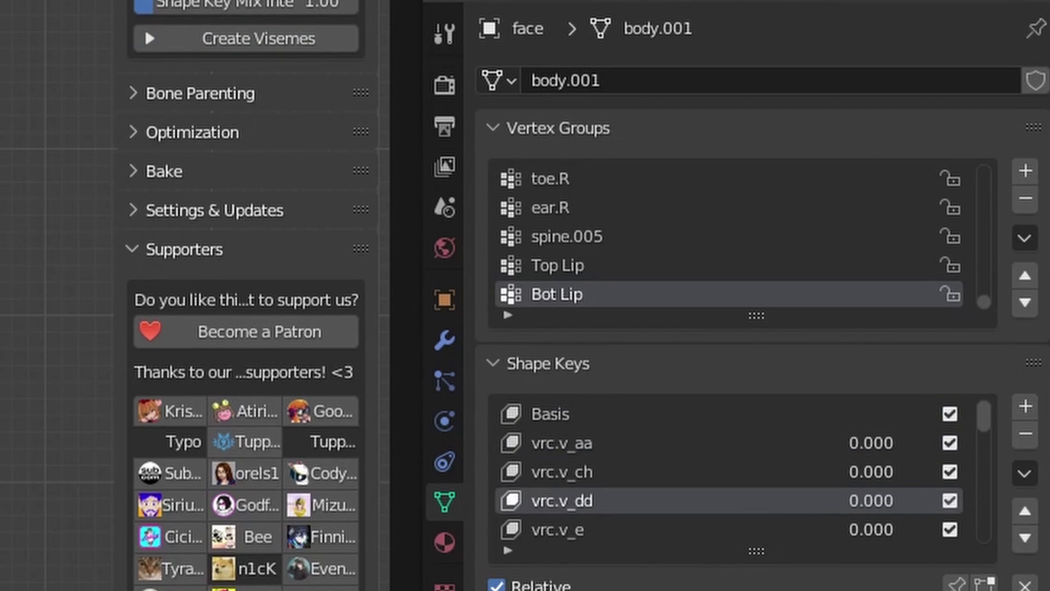
# Look through the face's shape key list and try out a generated viseme's value
pyautogui.scroll(-5, 999, 347)
pyautogui.moveTo(881, 466); pyautogui.dragTo(1036, 467)
pyautogui.moveTo(748, 62); pyautogui.dragTo(759, 65)
pyautogui.click(759, 65)
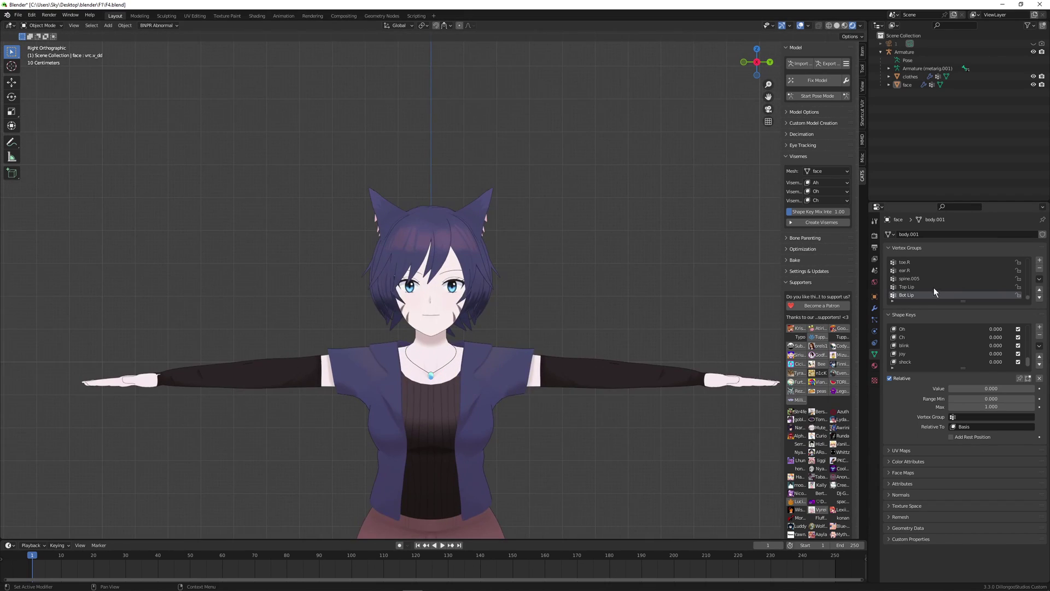
# Join the face and clothes meshes into a single object
pyautogui.scroll(-2, 738, 339)
pyautogui.click(907, 85)
pyautogui.click(874, 308)
pyautogui.keyDown('ctrl'); pyautogui.click(910, 77); pyautogui.keyUp('ctrl')
pyautogui.hotkey('ctrl', 'j')
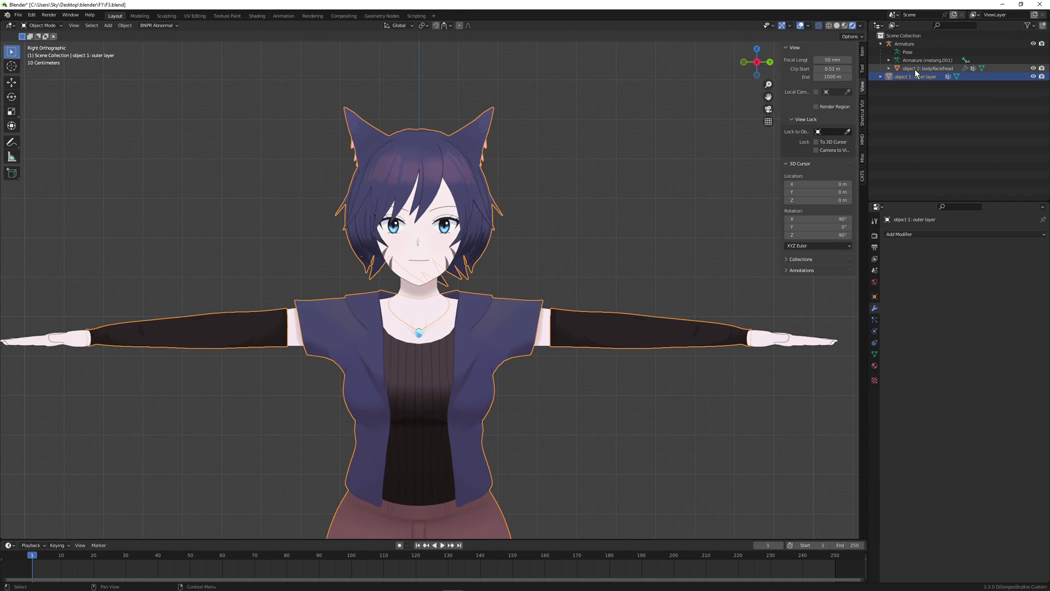
# Join object 1: outer layer into object 2: body/face/head
pyautogui.click(916, 69)
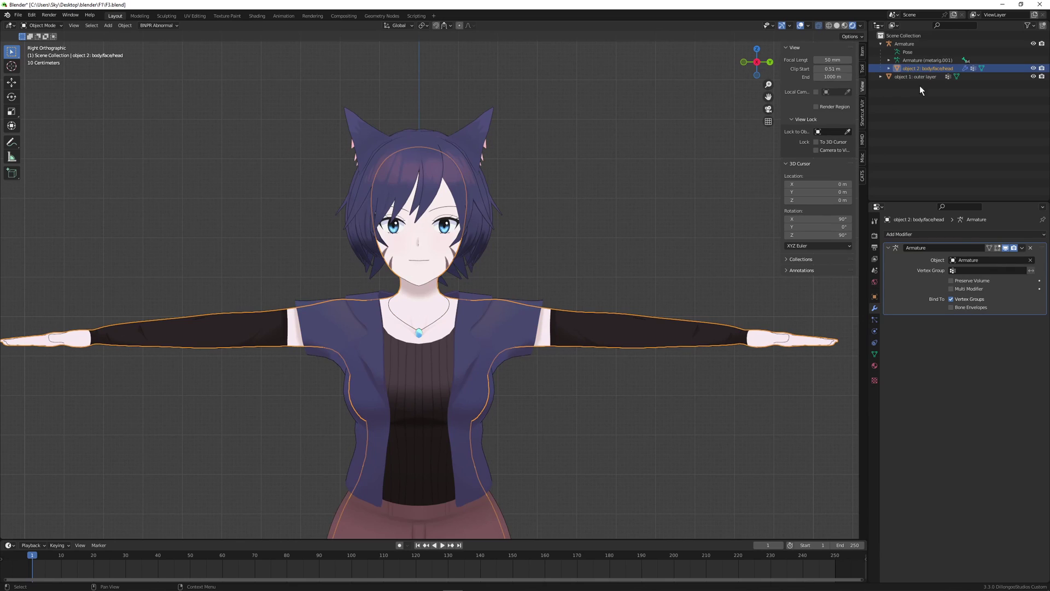
pyautogui.click(926, 78)
pyautogui.click(924, 68)
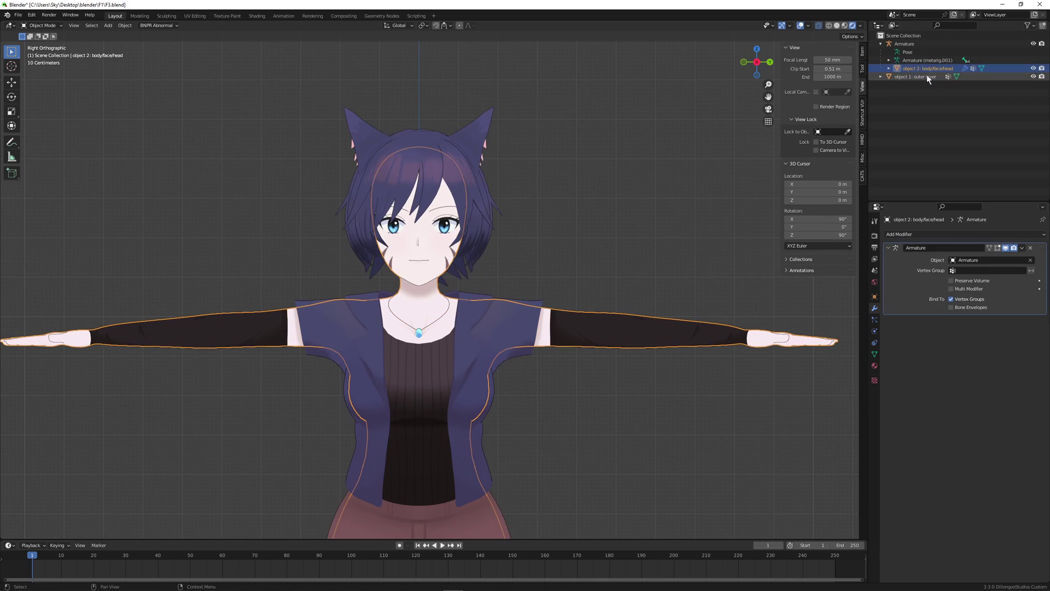
pyautogui.keyDown('ctrl'); pyautogui.click(926, 77); pyautogui.keyUp('ctrl')
pyautogui.rightClick(616, 185)
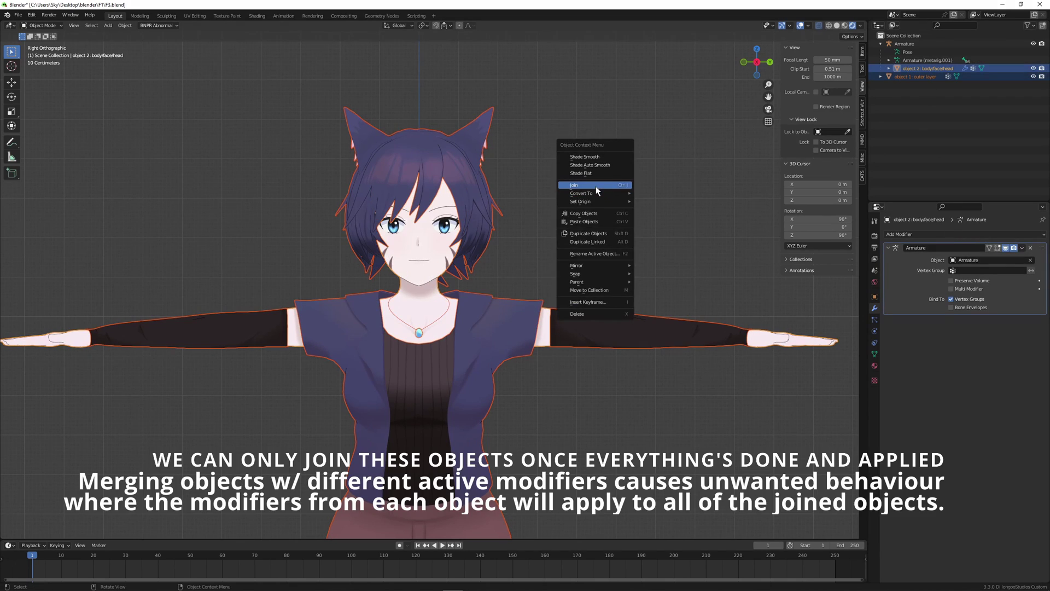
pyautogui.click(596, 186)
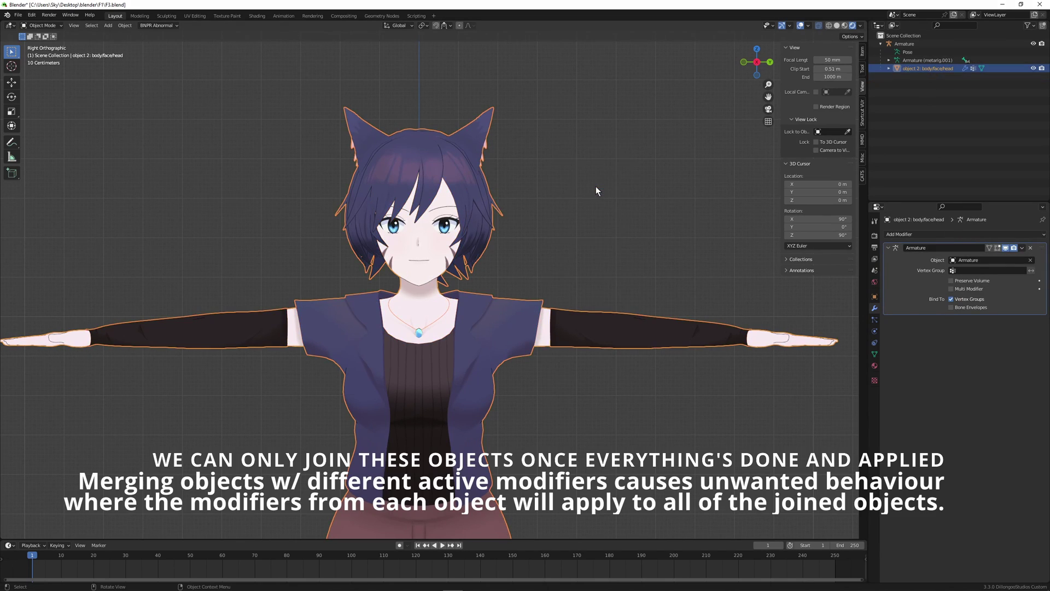
# Toggle the joined mesh's visibility to check that the whole character belongs to one object
pyautogui.click(1033, 69)
pyautogui.click(1034, 69)
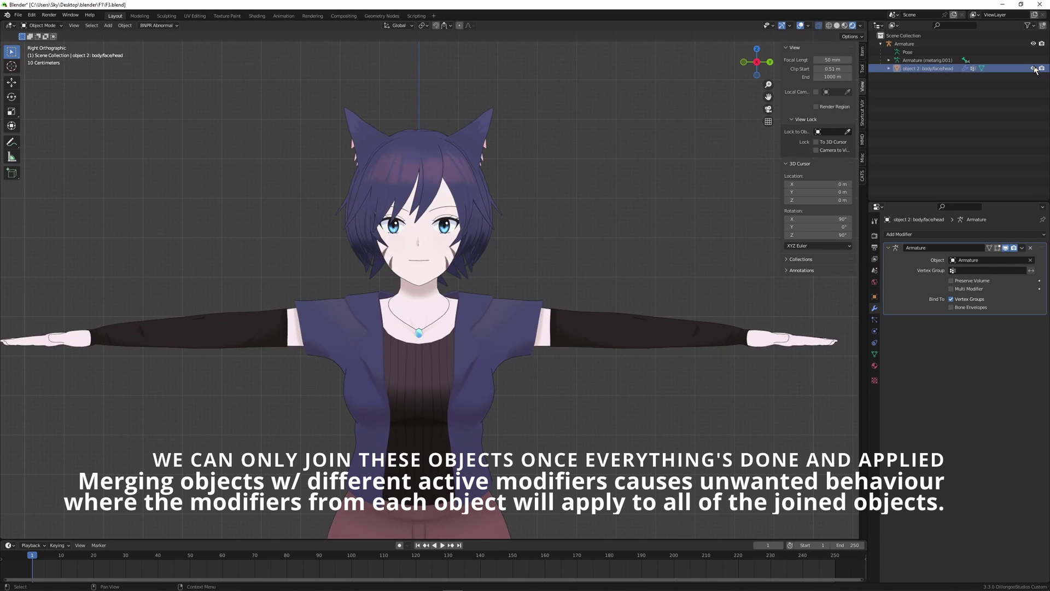
pyautogui.click(1033, 68)
pyautogui.click(1033, 69)
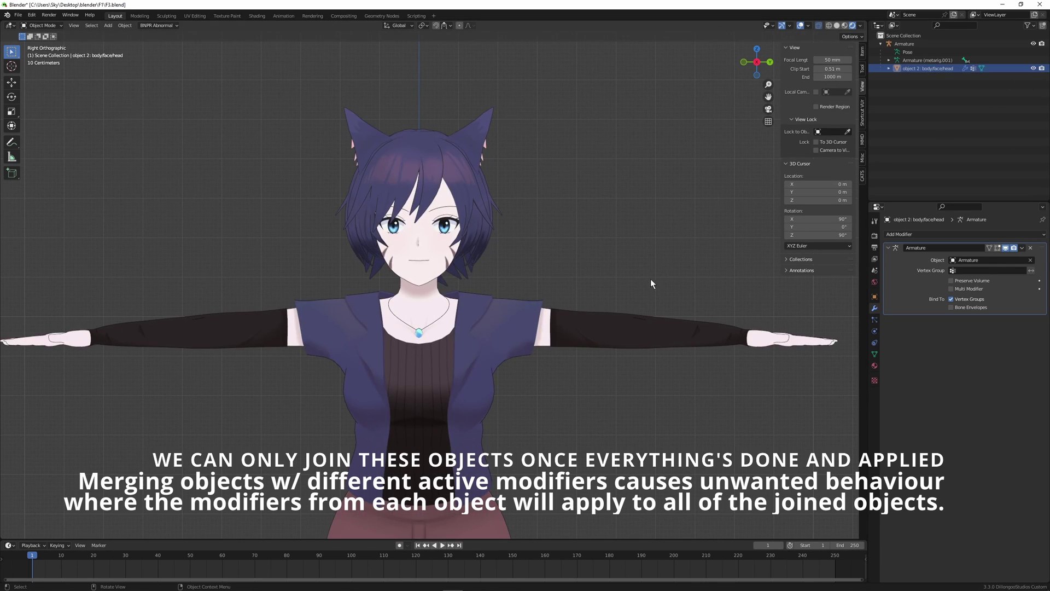
pyautogui.press('Right')
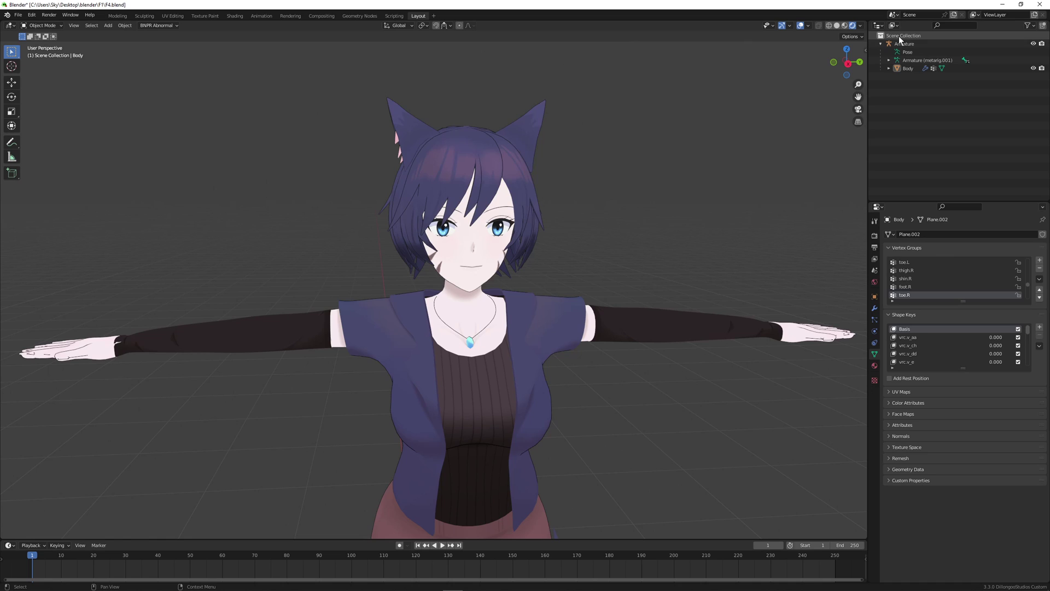
# Inspect the Armature and its child Body mesh in the scene hierarchy
pyautogui.click(897, 44)
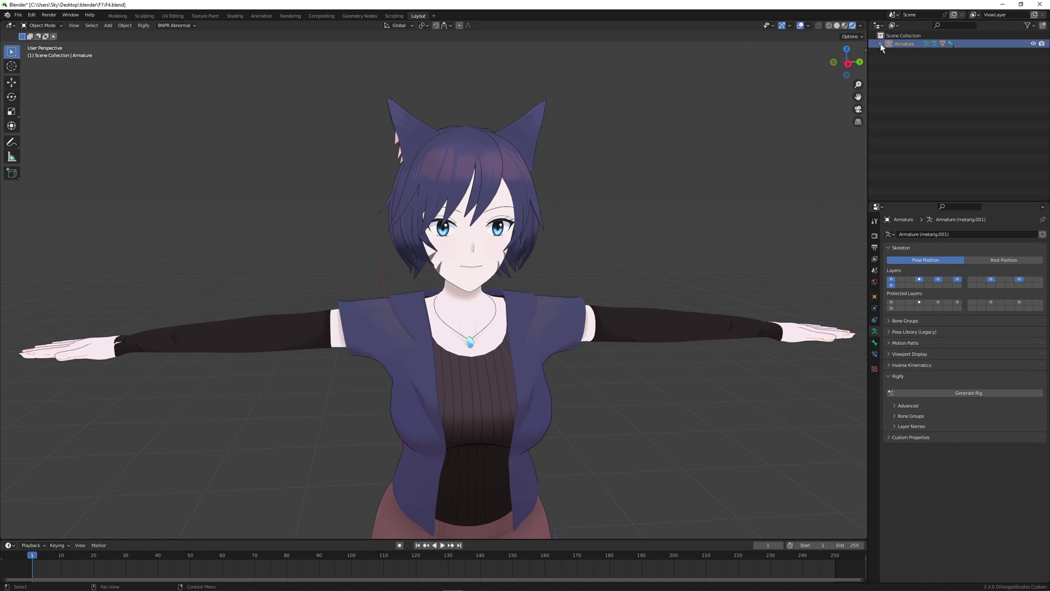
pyautogui.click(911, 69)
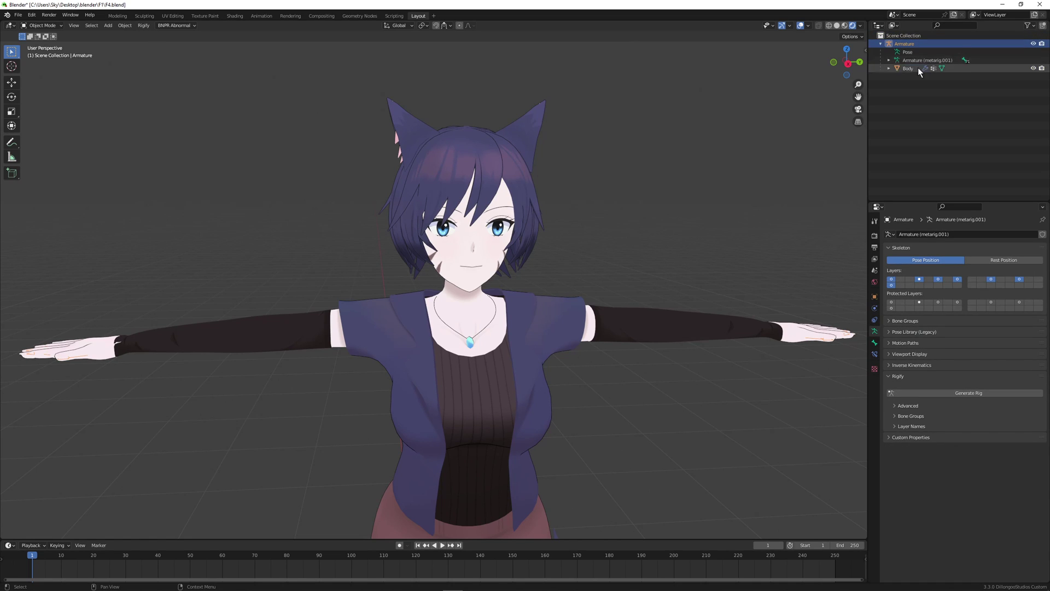
pyautogui.click(889, 68)
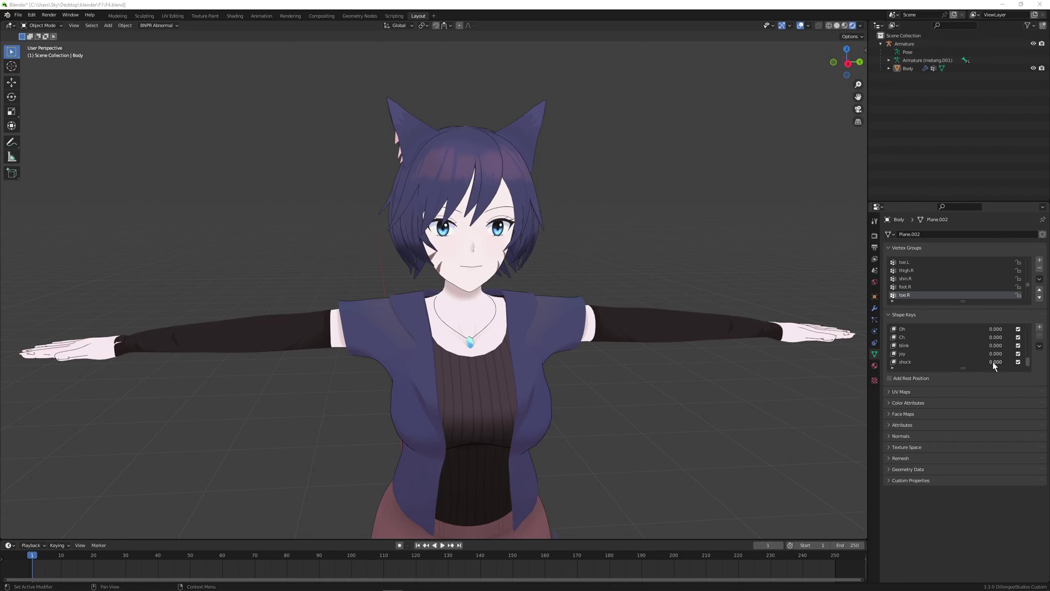
# Try out the shock and vrc.v_th shape keys on Body and look through its shape key list
pyautogui.moveTo(996, 361)
pyautogui.mouseDown()
pyautogui.moveTo(1018, 362)
pyautogui.moveTo(994, 361)
pyautogui.mouseUp()
pyautogui.scroll(3, 996, 340)
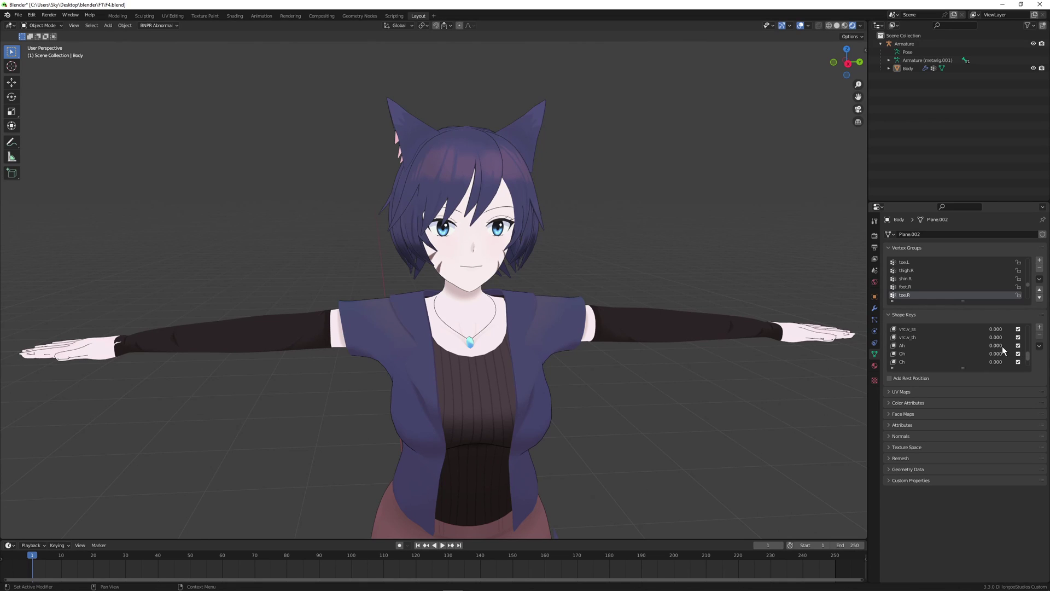
pyautogui.moveTo(998, 337)
pyautogui.mouseDown()
pyautogui.moveTo(1024, 337)
pyautogui.moveTo(984, 338)
pyautogui.mouseUp()
pyautogui.scroll(1, 963, 354)
pyautogui.scroll(13, 963, 355)
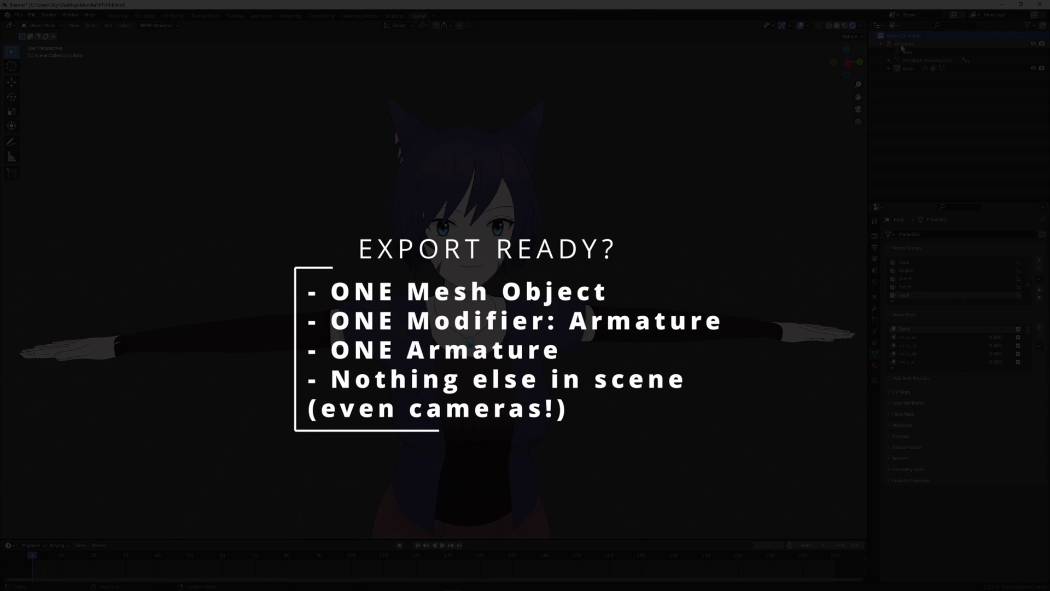
# Check the scene for export readiness: one armature, one Body mesh and nothing else
pyautogui.click(902, 45)
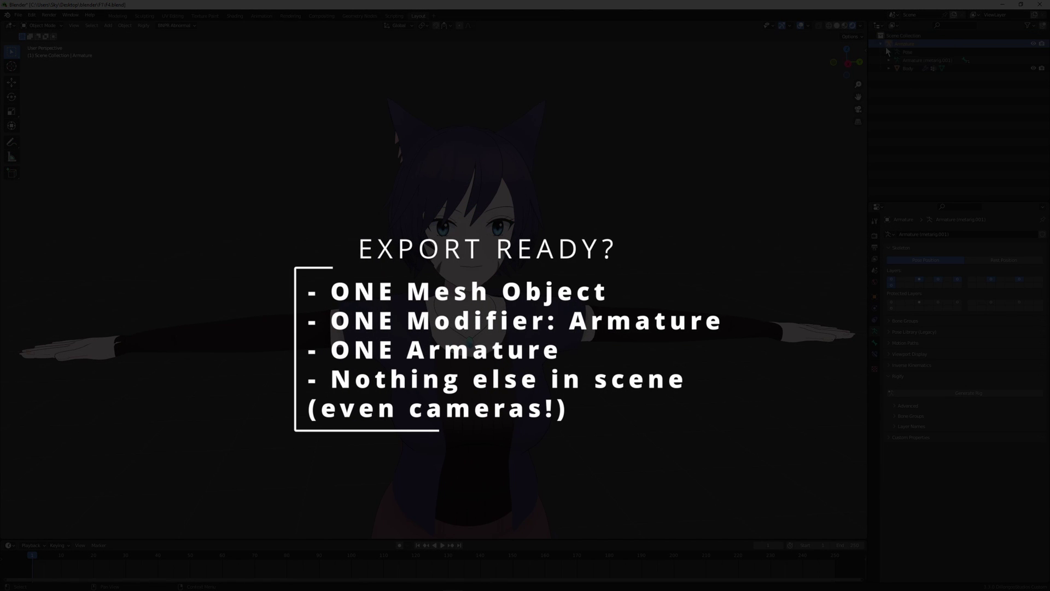
pyautogui.click(910, 69)
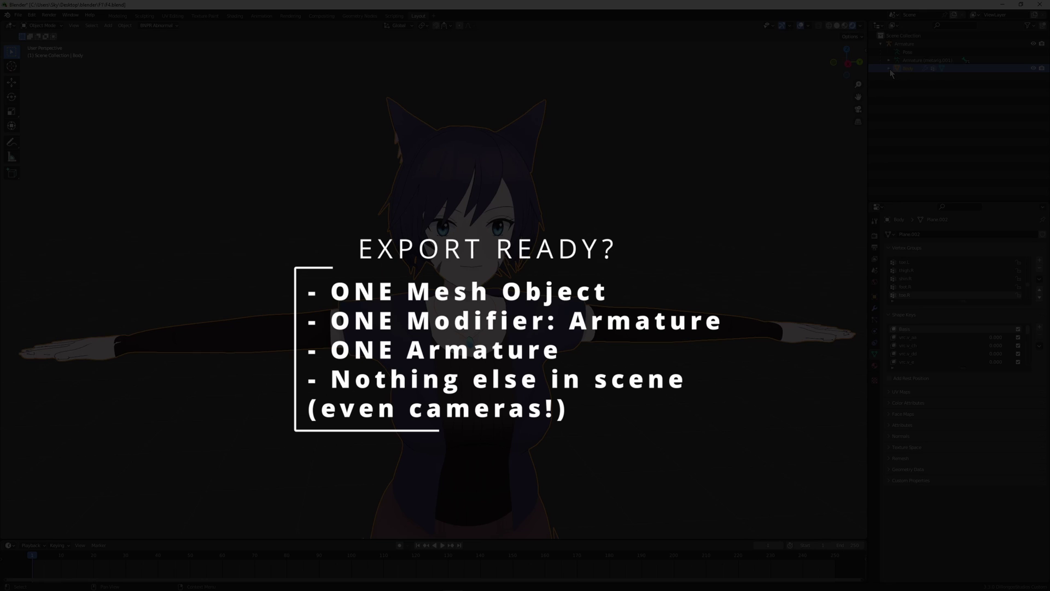
pyautogui.click(889, 69)
pyautogui.click(889, 69)
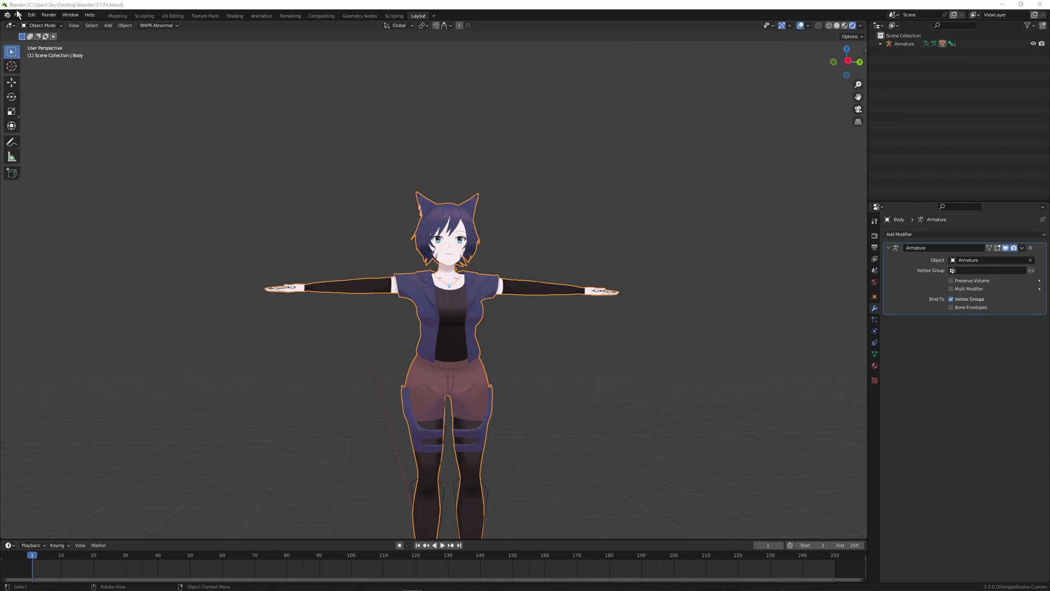
# Export the model to the Desktop as F4.fbx with Apply Transform enabled
pyautogui.click(18, 15)
pyautogui.moveTo(53, 134)
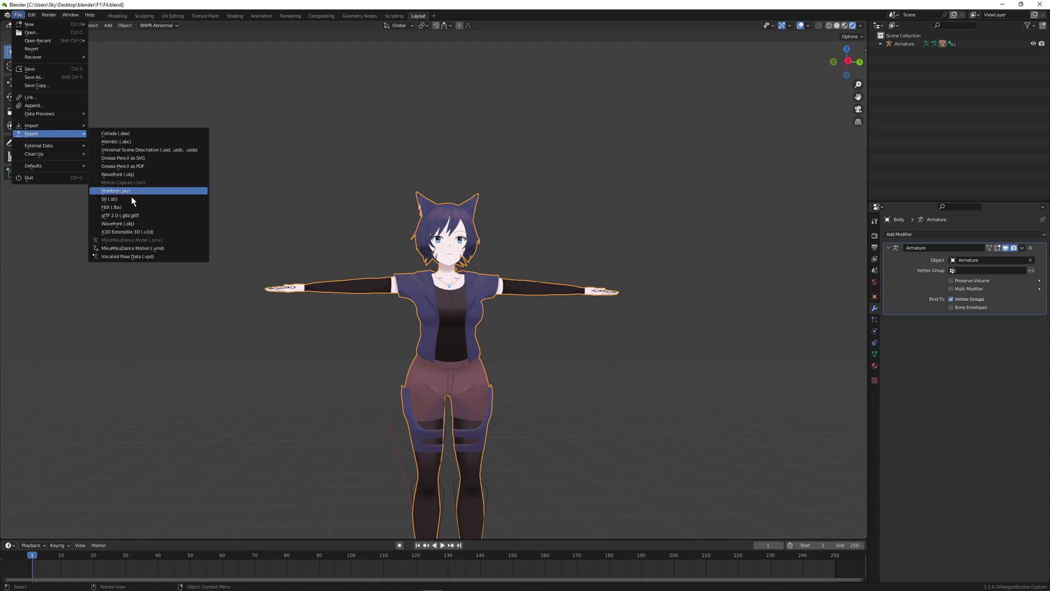
pyautogui.click(121, 208)
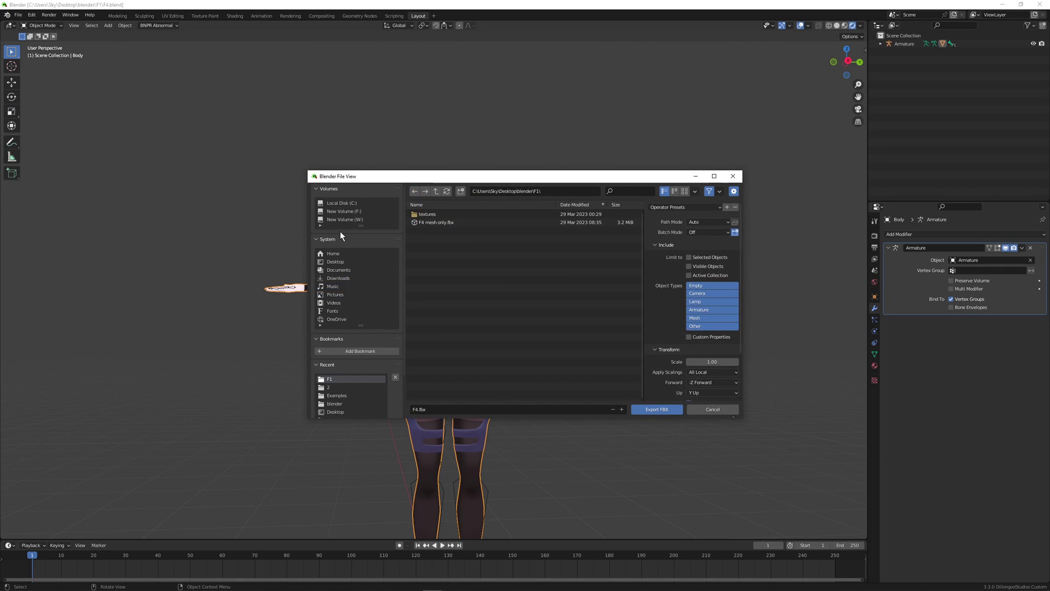
pyautogui.click(338, 262)
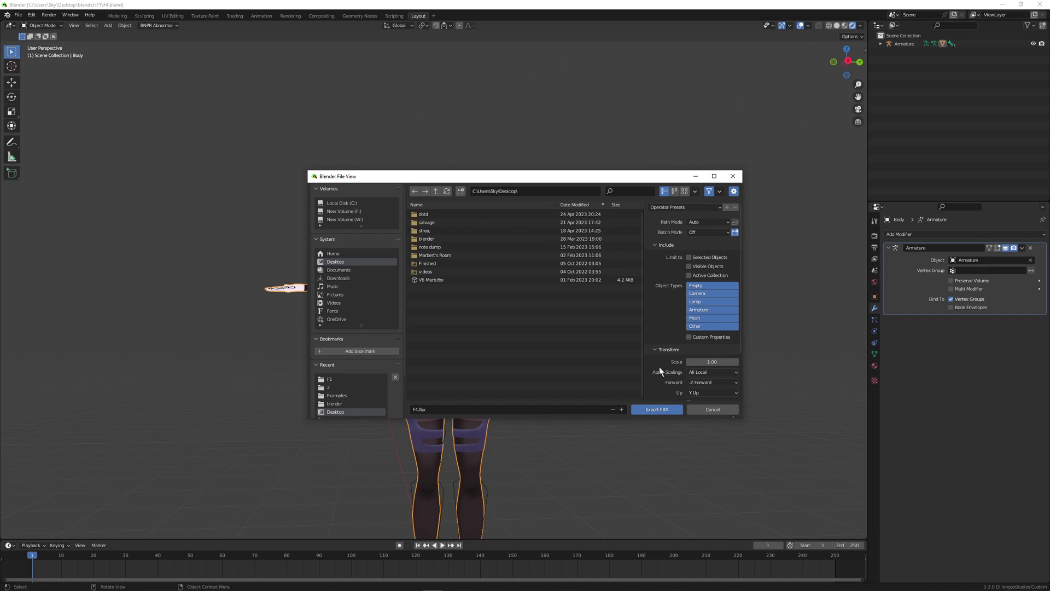
pyautogui.scroll(-3, 659, 367)
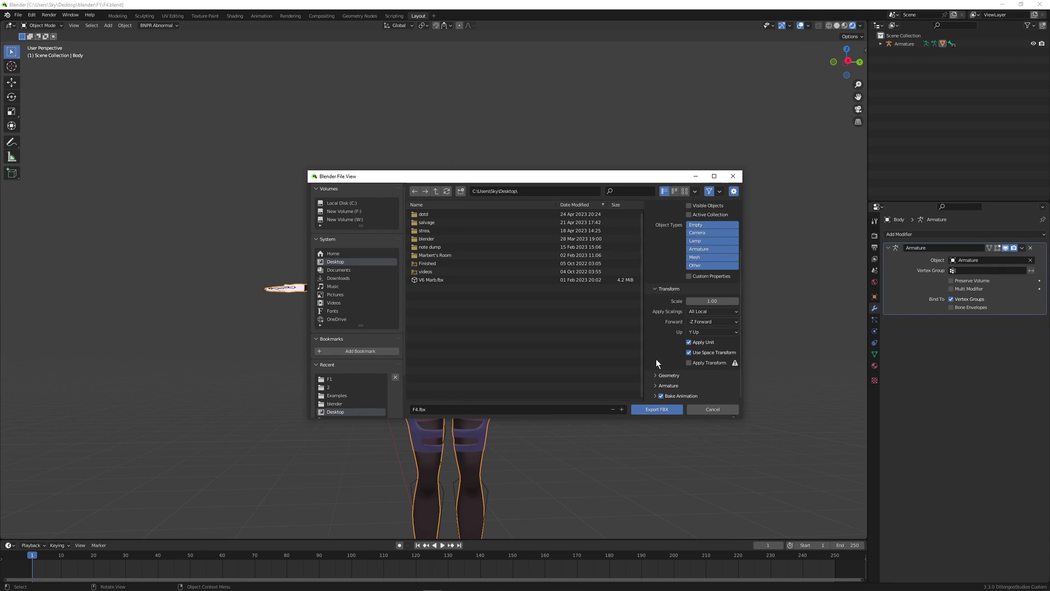
pyautogui.click(720, 363)
pyautogui.click(657, 410)
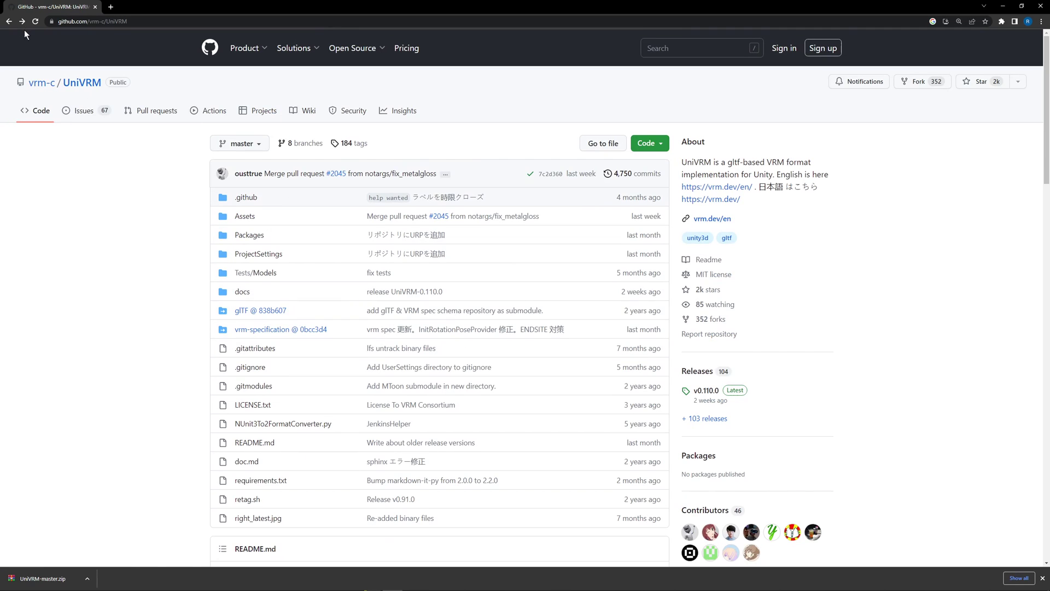
# Switch to the web browser and open the UniVRM GitHub repository from the univrm search results
pyautogui.click(9, 21)
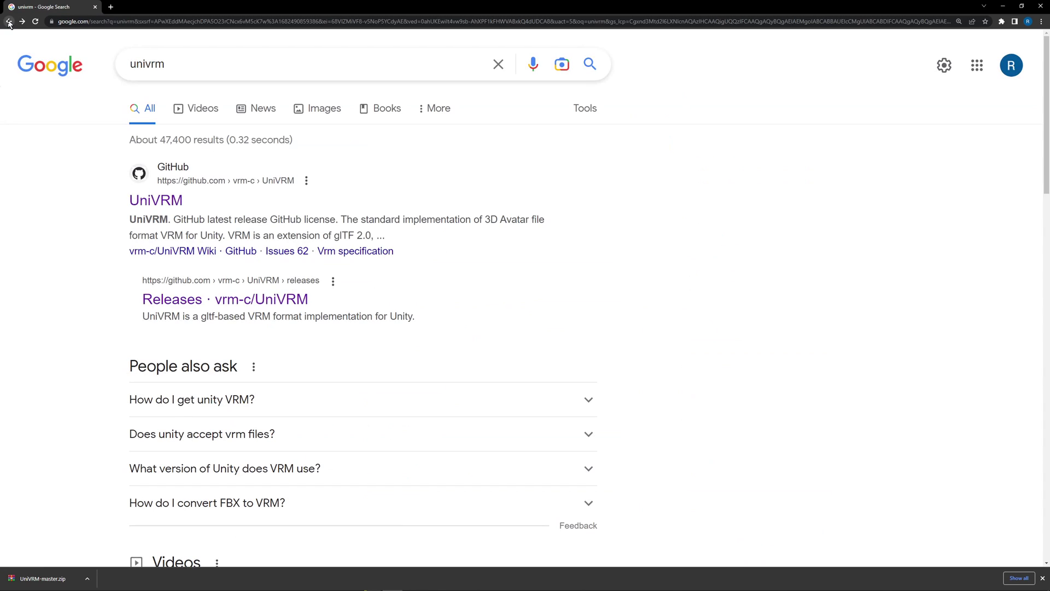
pyautogui.click(152, 201)
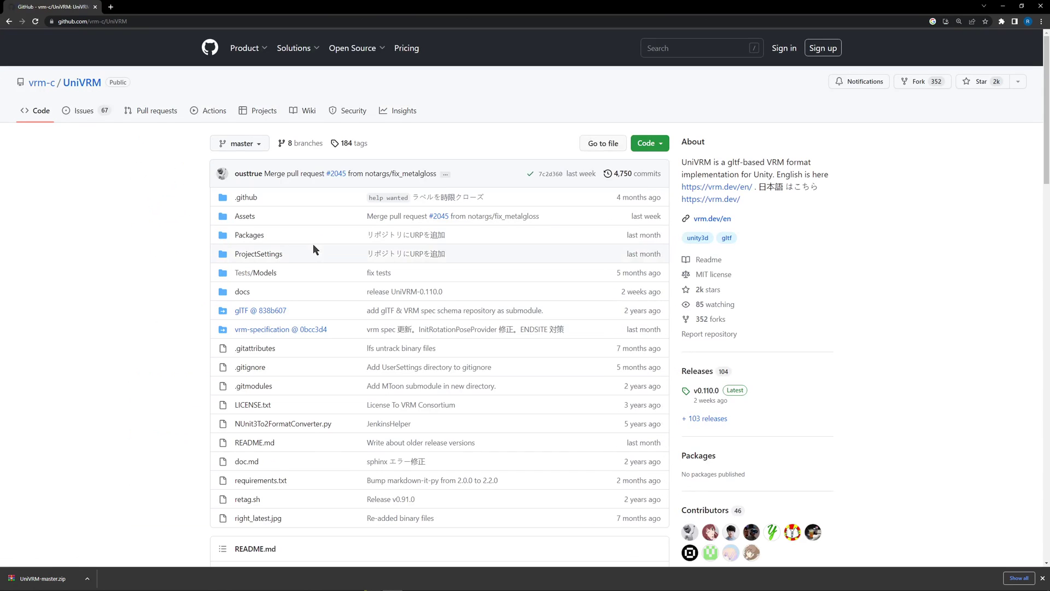
# Open the latest UniVRM release and download UniVRM-0.110.0_3f7d.unitypackage for VRM 0.x import/export
pyautogui.scroll(-5, 362, 277)
pyautogui.scroll(-10, 362, 276)
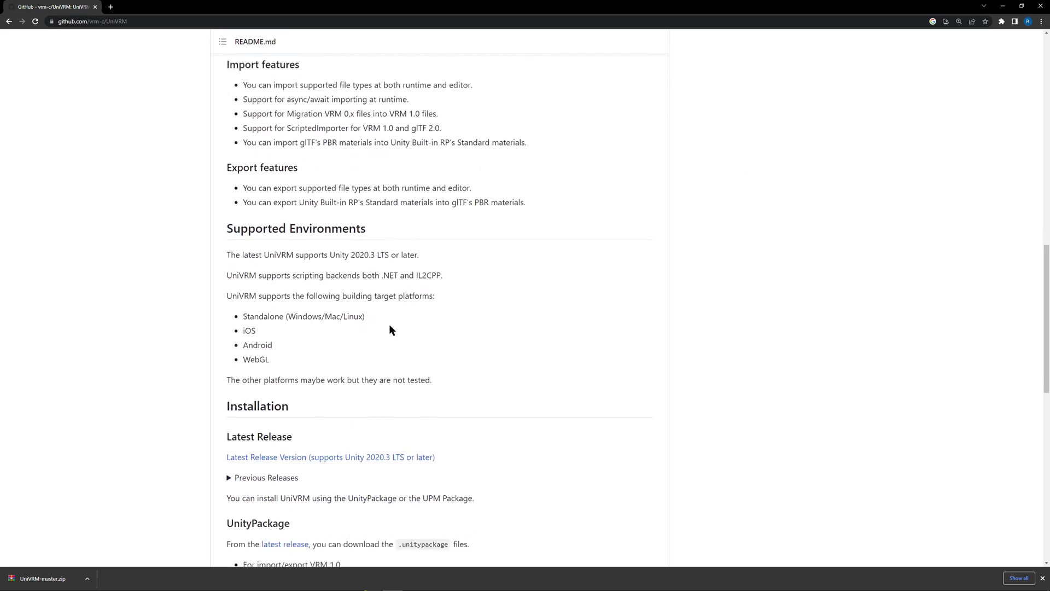
pyautogui.scroll(-2, 399, 422)
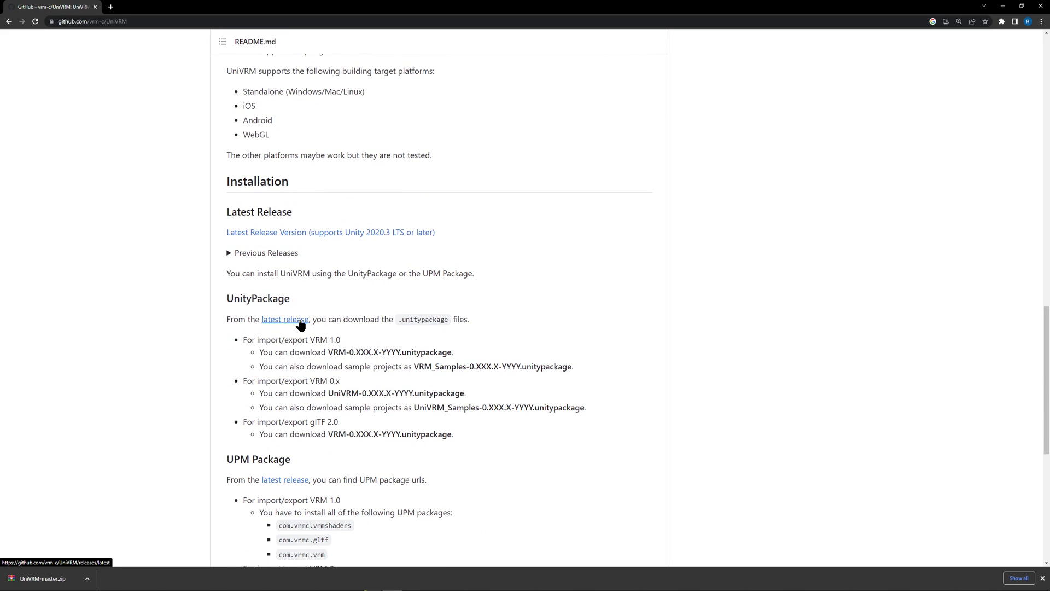
pyautogui.click(300, 322)
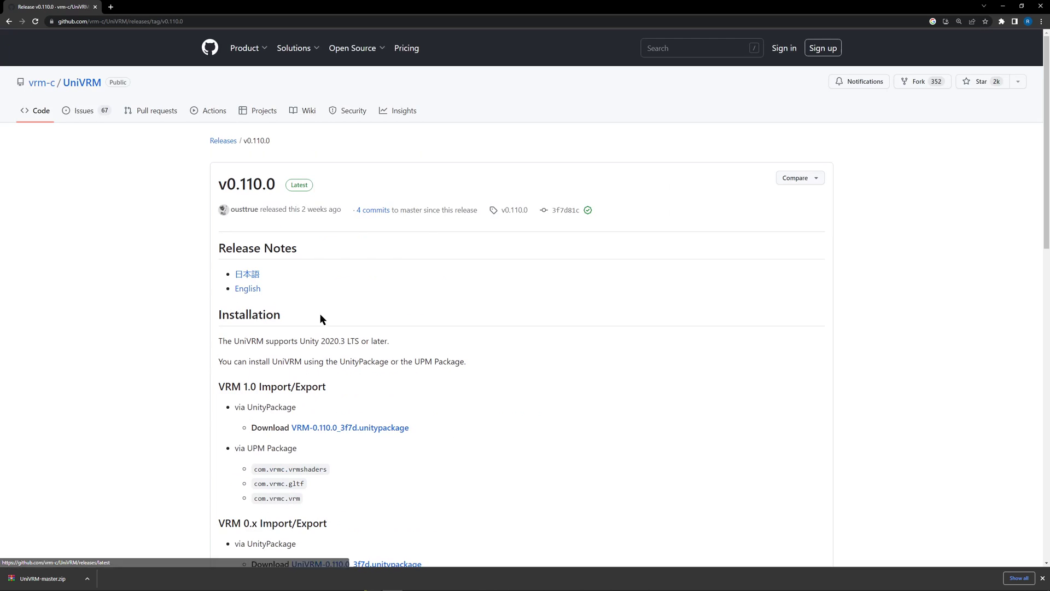
pyautogui.scroll(-6, 320, 313)
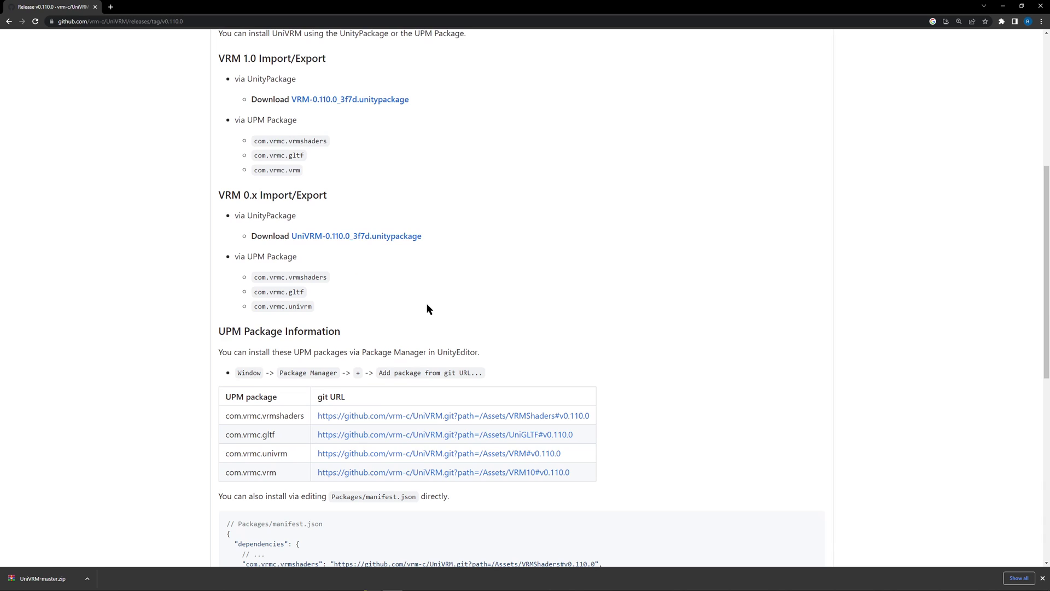
pyautogui.scroll(1, 426, 307)
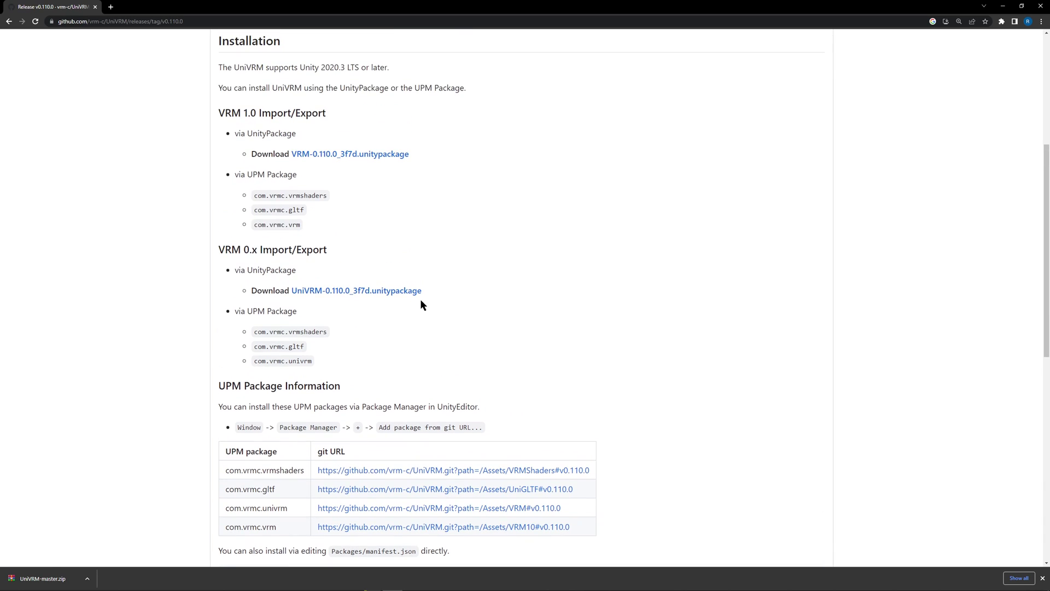
pyautogui.click(328, 293)
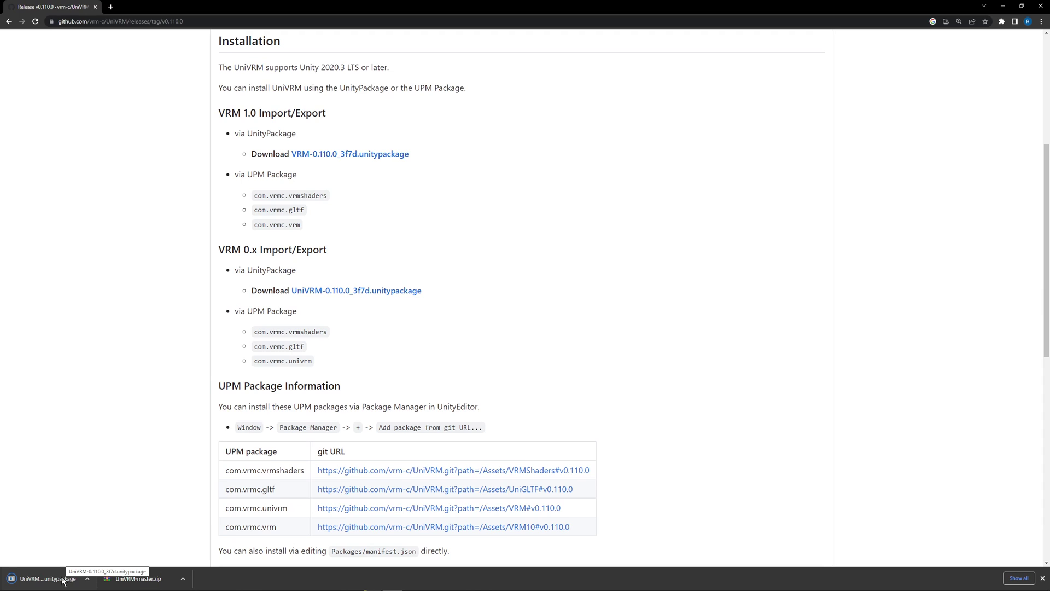
# Import all files of the downloaded UniVRM-0.110.0_3f7d package into the Unity project and check that the VRM0 commands are available
pyautogui.click(63, 579)
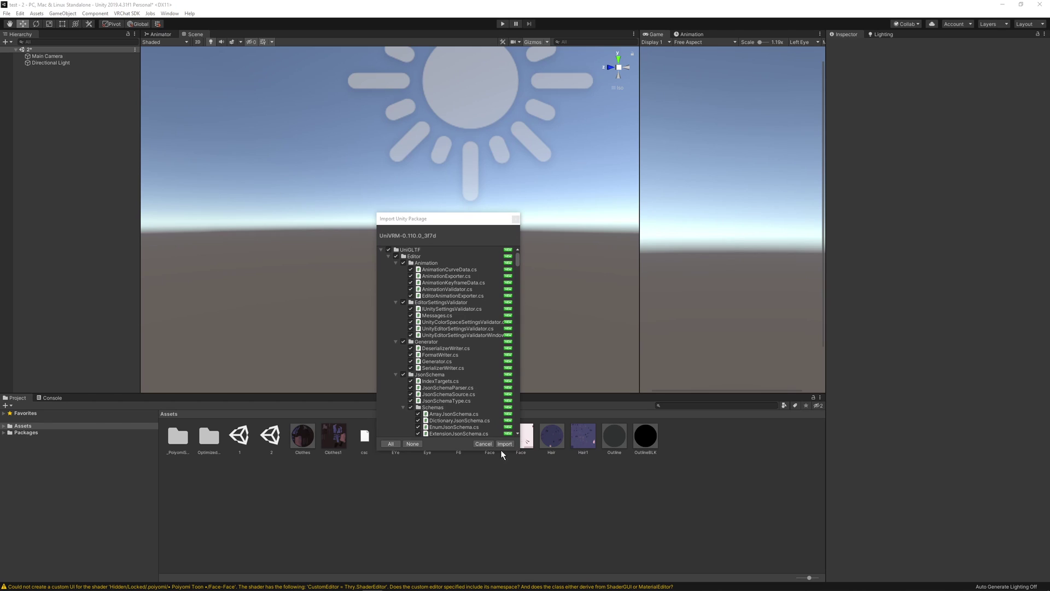
pyautogui.click(502, 444)
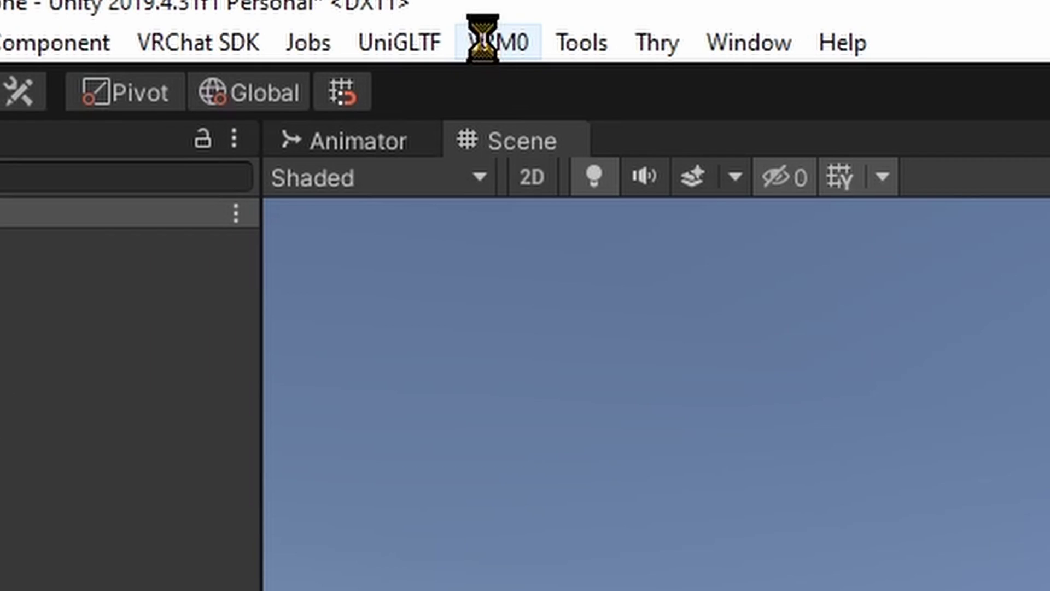
pyautogui.click(189, 13)
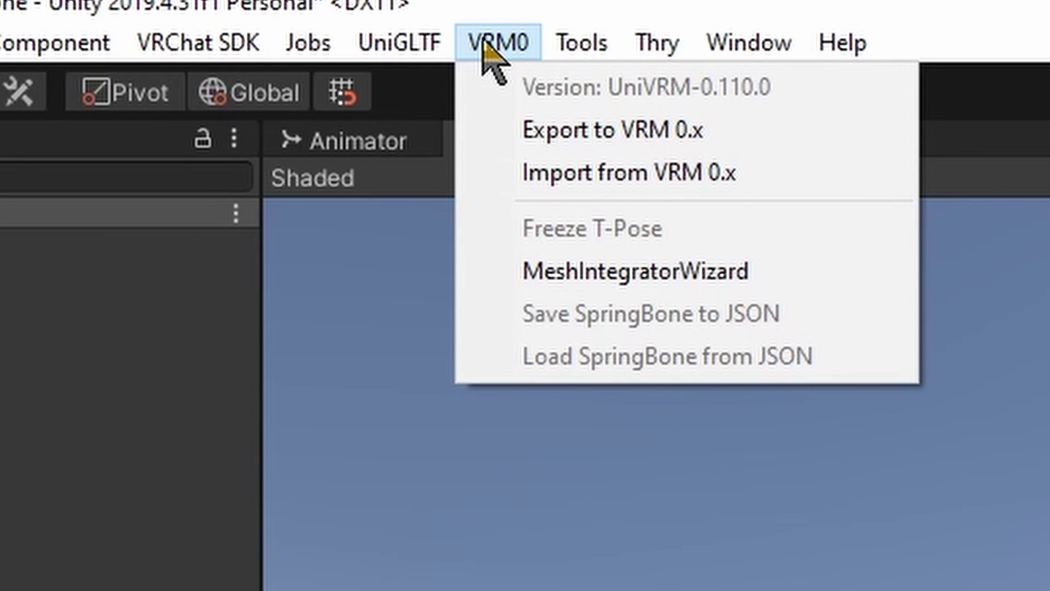
pyautogui.press('Escape')
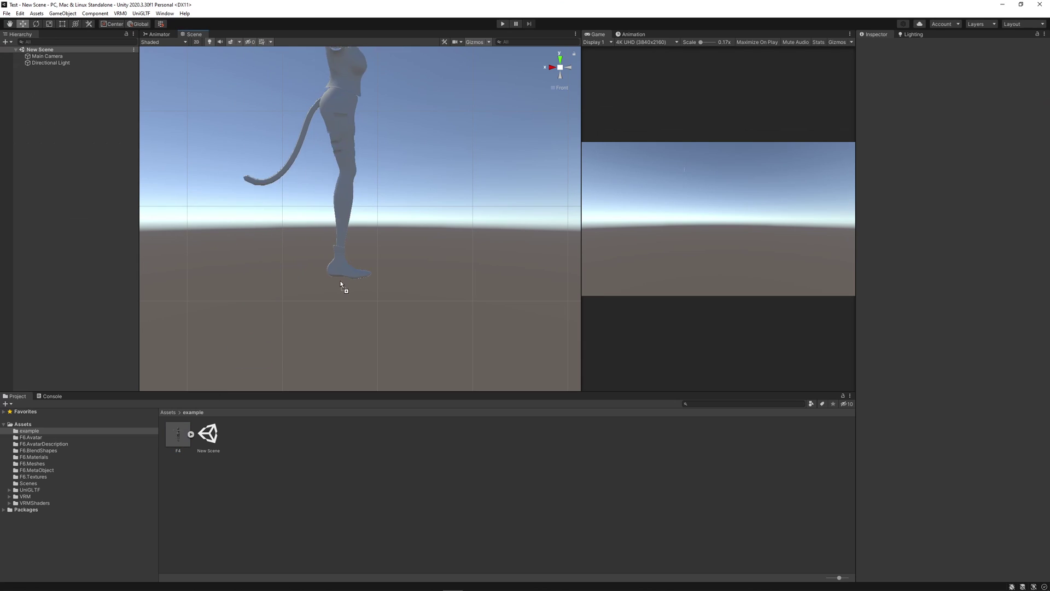
# Place the F4 model from the example folder into the scene
pyautogui.keyDown('alt'); pyautogui.moveTo(342, 286); pyautogui.dragTo(373, 362); pyautogui.keyUp('alt')
pyautogui.click(371, 363)
pyautogui.keyDown('alt'); pyautogui.moveTo(522, 232); pyautogui.dragTo(432, 145); pyautogui.keyUp('alt')
pyautogui.click(432, 145)
pyautogui.click(371, 165)
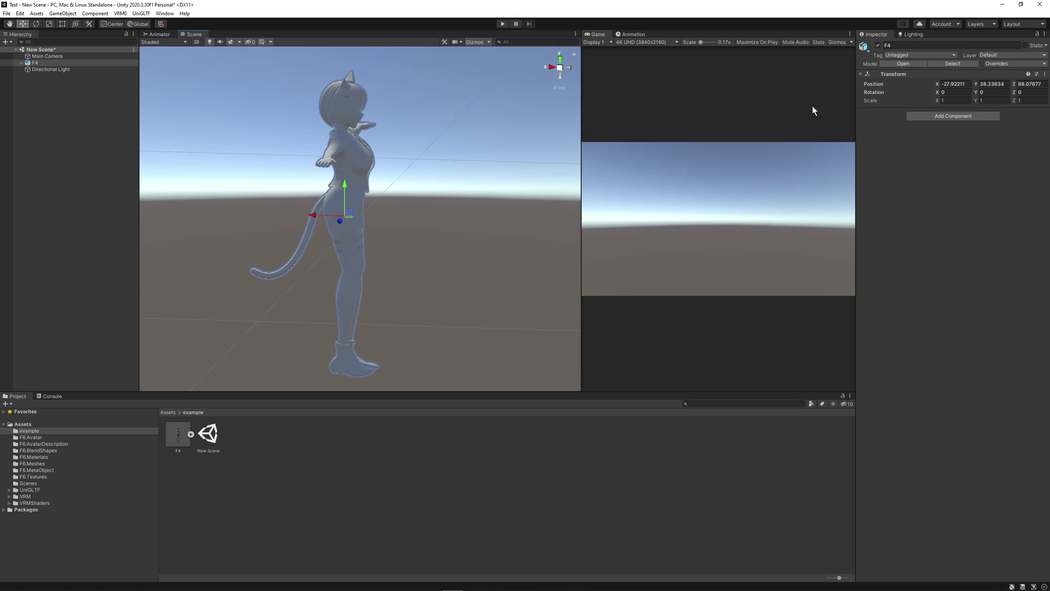
# Set the F4 model's rig animation type to Humanoid and apply the import settings
pyautogui.click(178, 436)
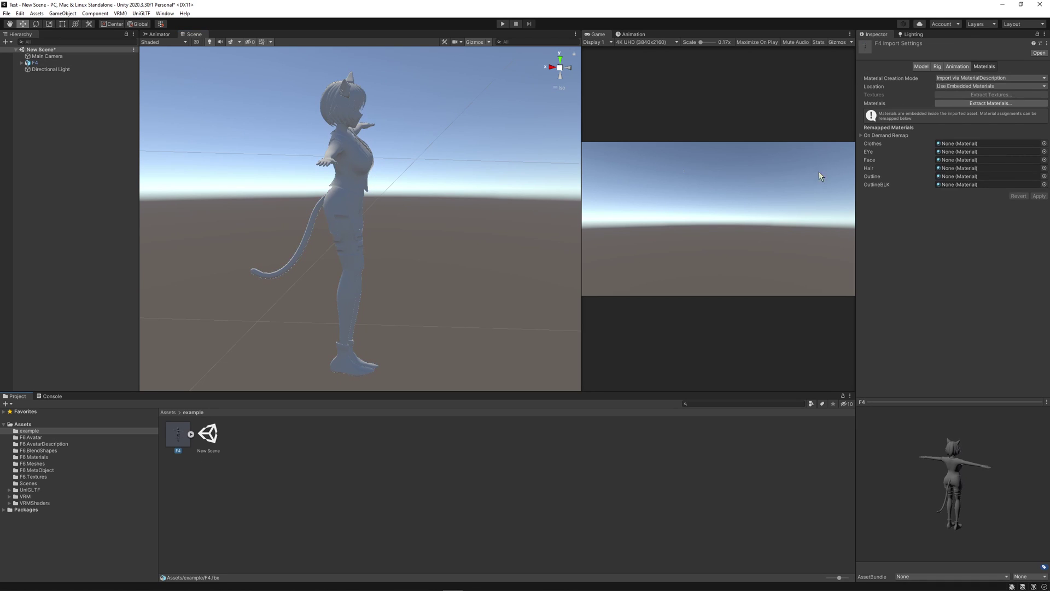
pyautogui.click(936, 67)
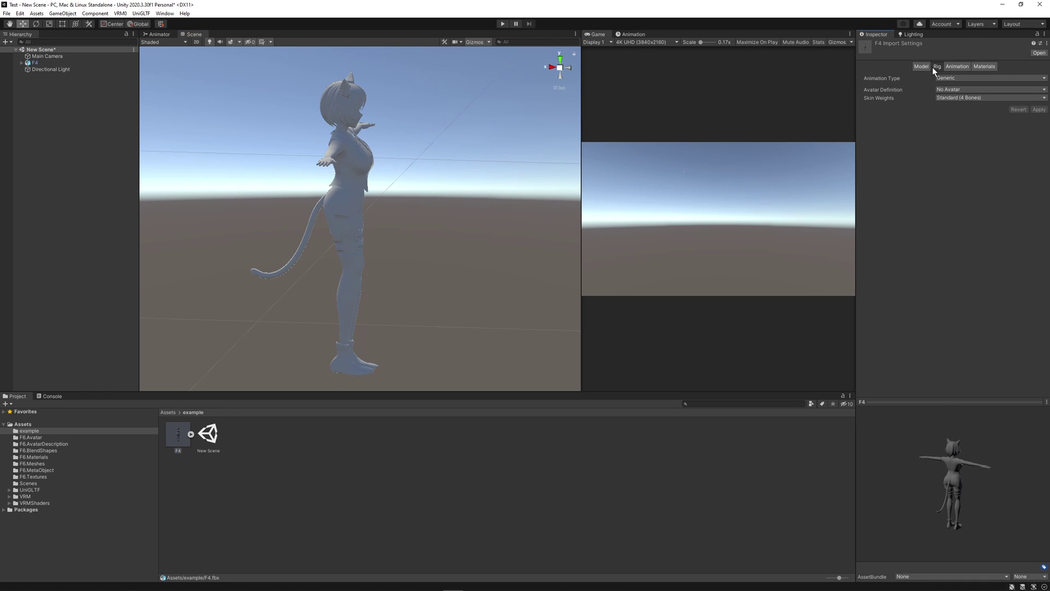
pyautogui.click(952, 78)
pyautogui.click(957, 117)
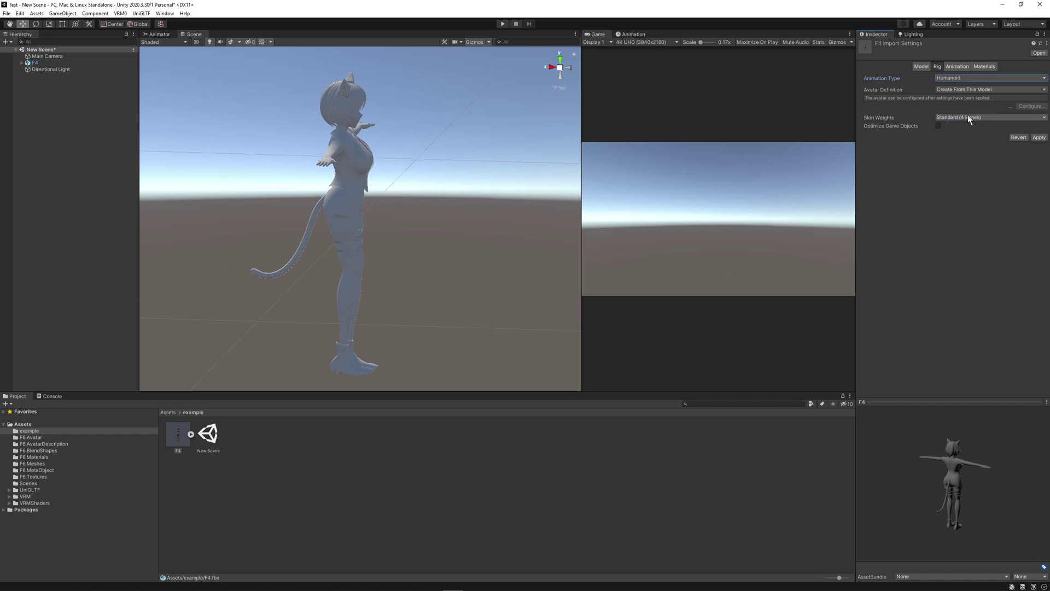
pyautogui.click(1039, 138)
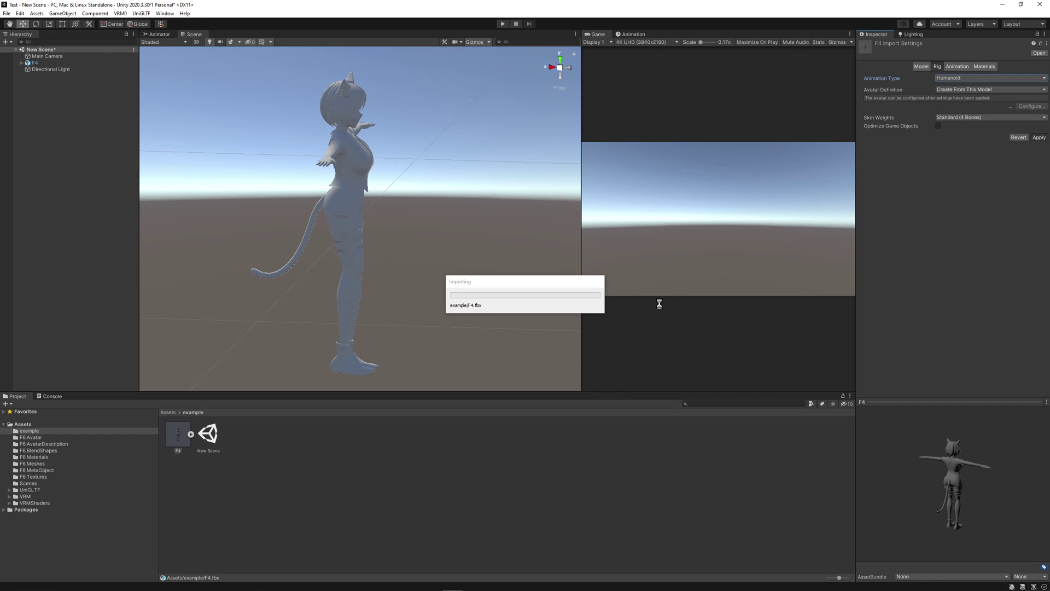
# Configure the F4 avatar's head mapping by setting both the Left Eye and Right Eye bones to None
pyautogui.click(1031, 98)
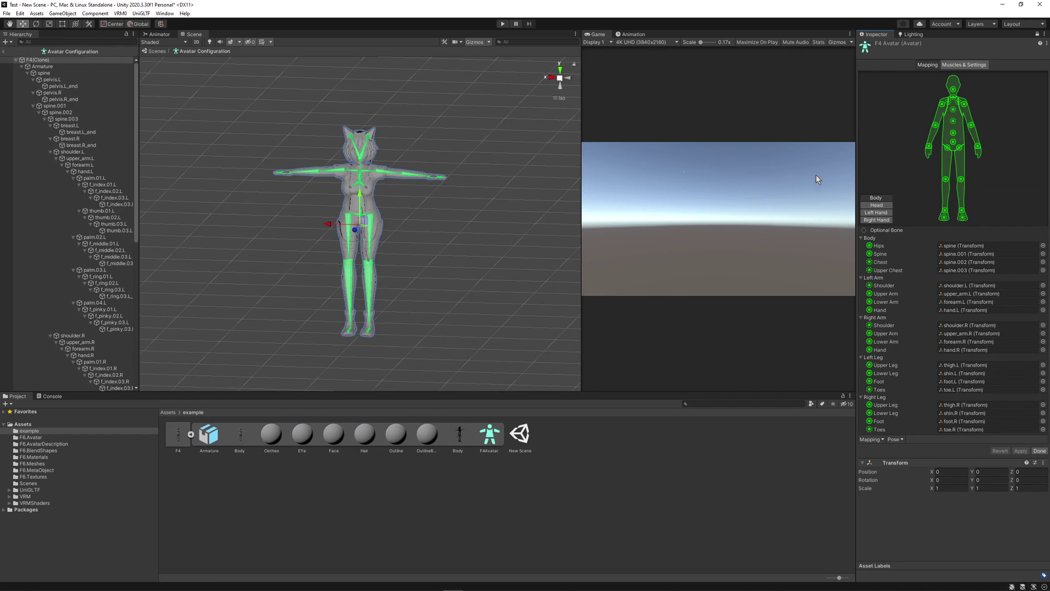
pyautogui.click(877, 205)
pyautogui.click(1042, 262)
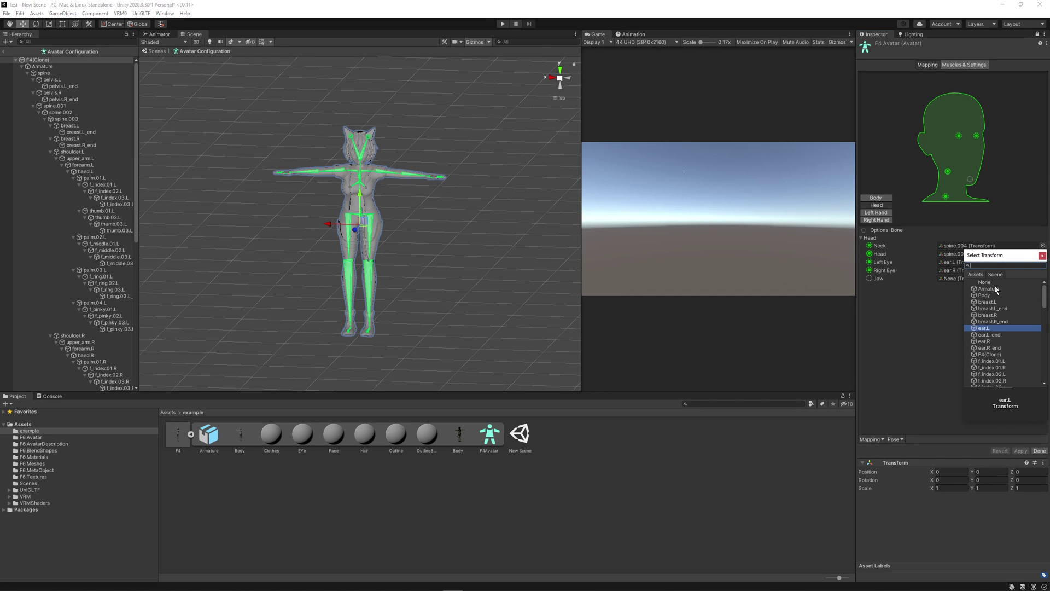
pyautogui.doubleClick(990, 283)
pyautogui.click(1042, 270)
pyautogui.doubleClick(990, 283)
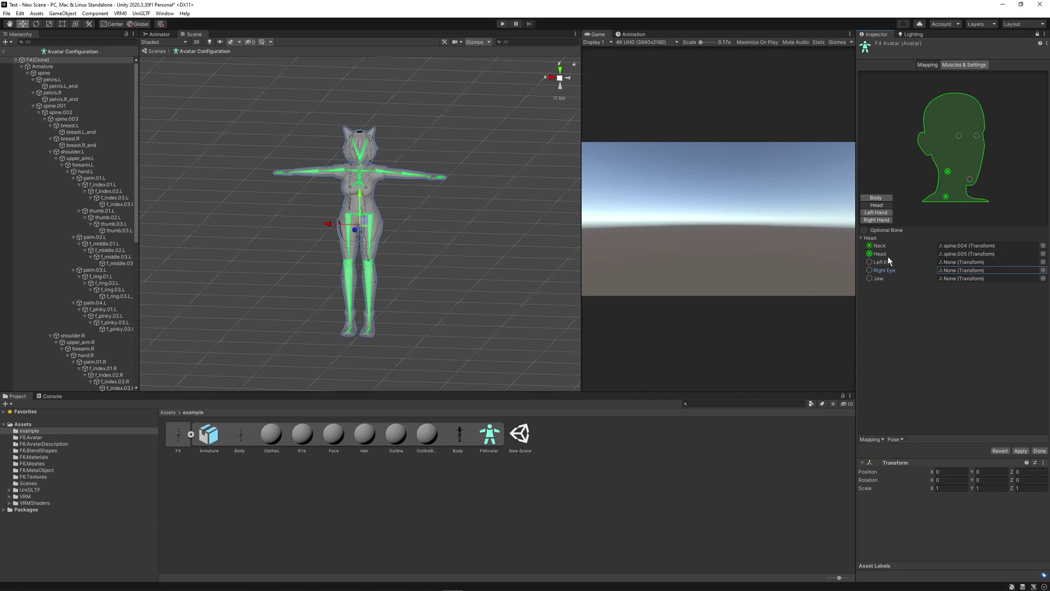
# Check the avatar's hand, body and head bone mappings, then finish the configuration and apply the changes
pyautogui.click(876, 212)
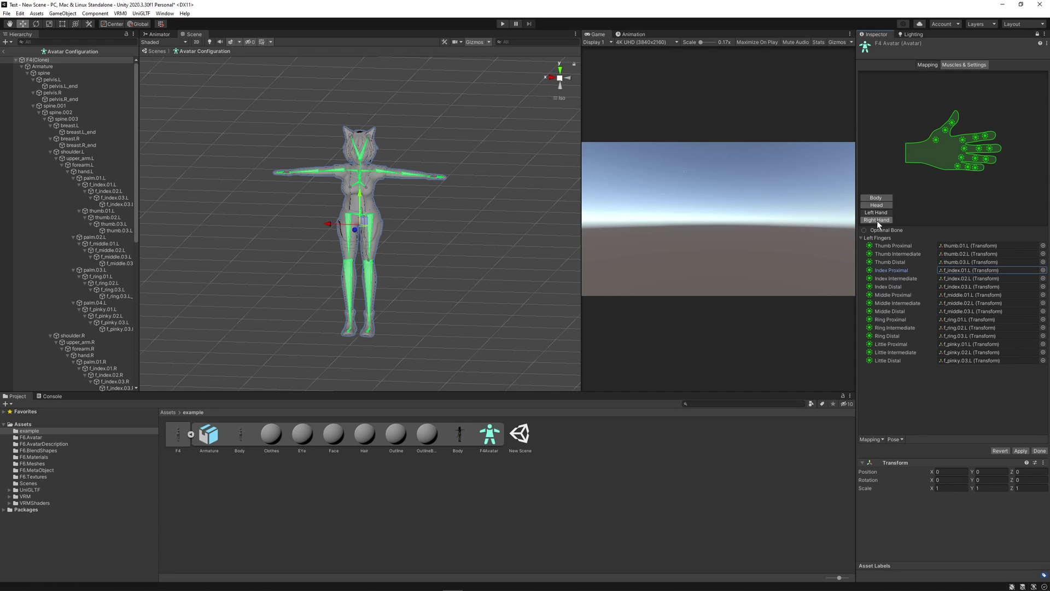
pyautogui.click(877, 220)
pyautogui.click(876, 198)
pyautogui.click(877, 205)
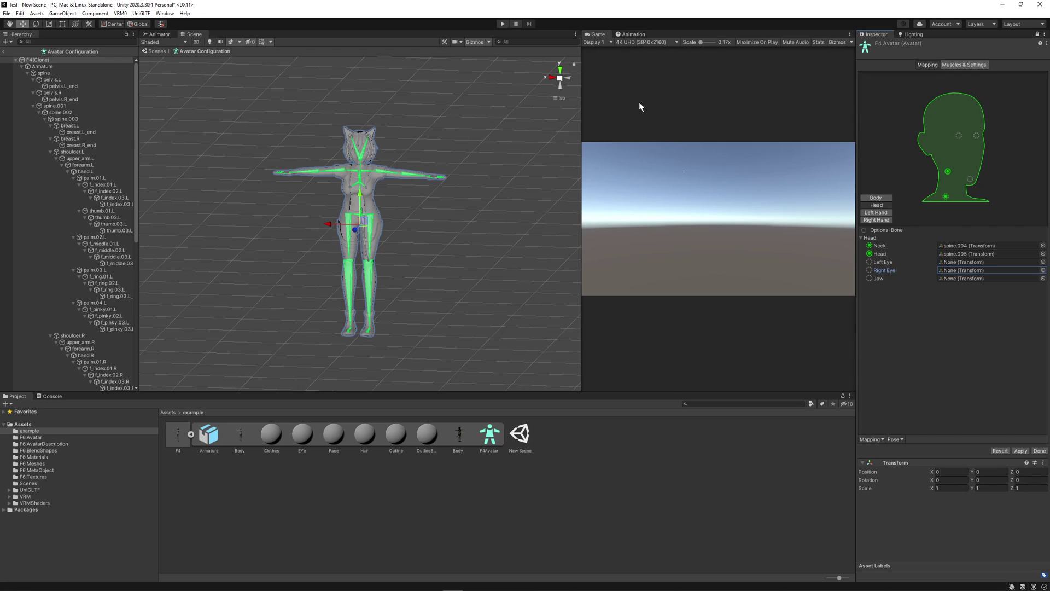
pyautogui.click(1040, 450)
pyautogui.click(546, 321)
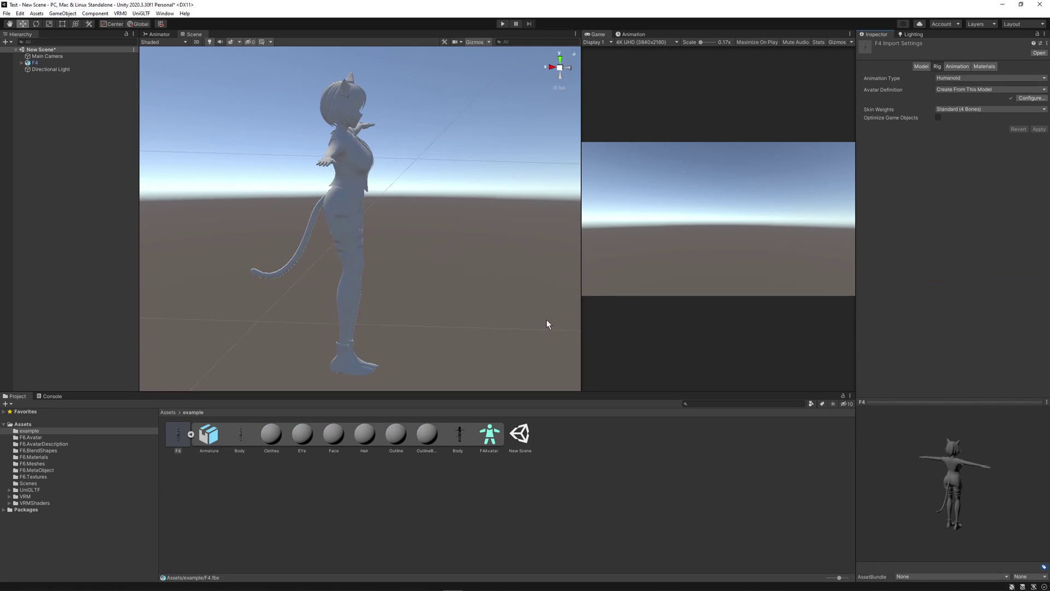
# Extract the F4 model's embedded materials into the example folder
pyautogui.scroll(1, 506, 299)
pyautogui.moveTo(506, 300); pyautogui.dragTo(513, 299, button='right')
pyautogui.moveTo(513, 298); pyautogui.dragTo(447, 275, button='middle')
pyautogui.click(984, 66)
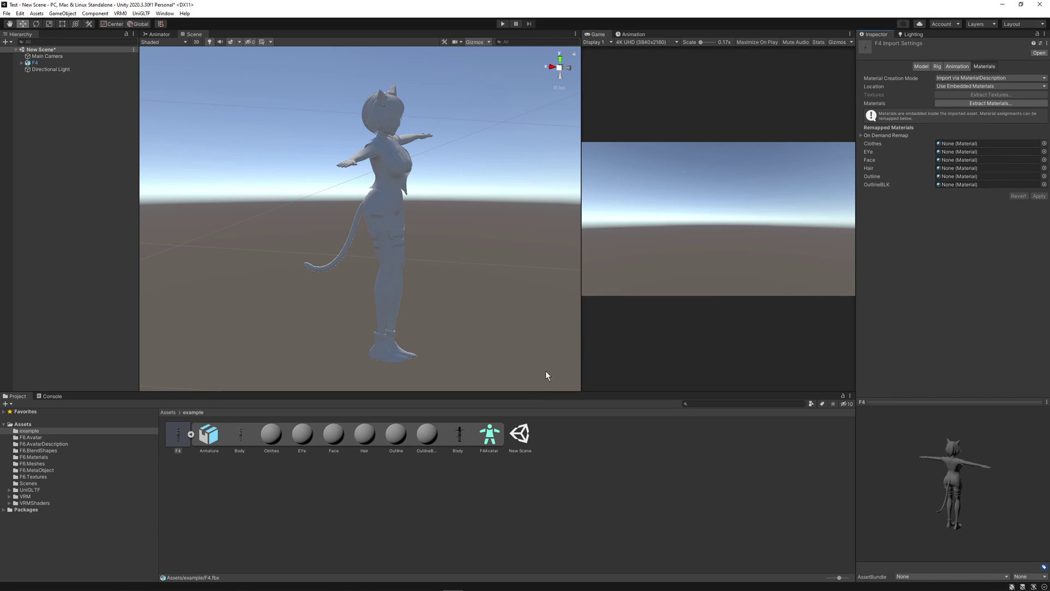
pyautogui.click(984, 103)
pyautogui.click(412, 295)
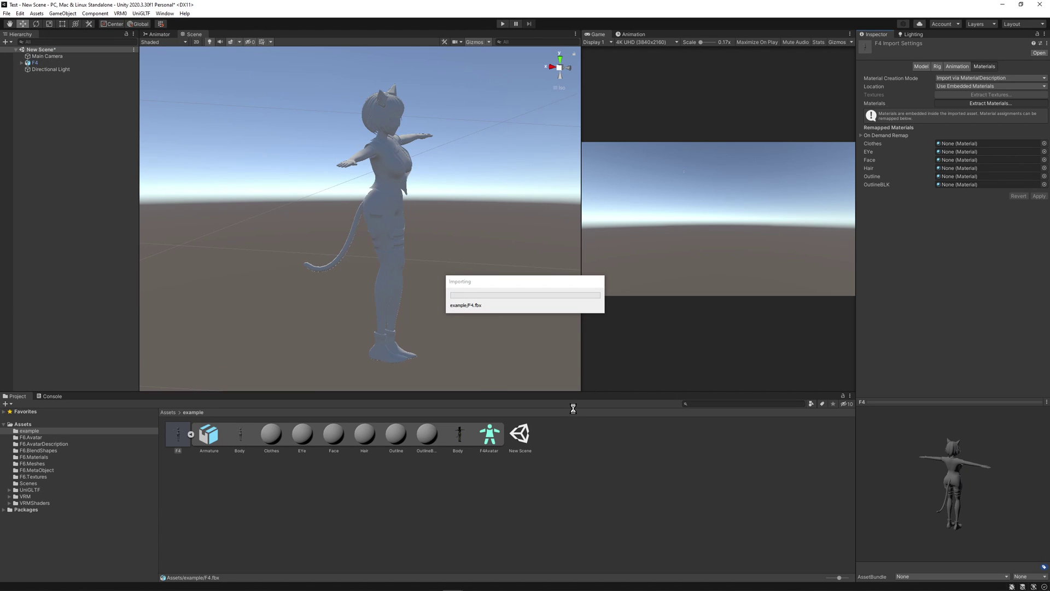
# Switch the Clothes material to the VRM/MToon shader and set its lit color to near white
pyautogui.click(179, 438)
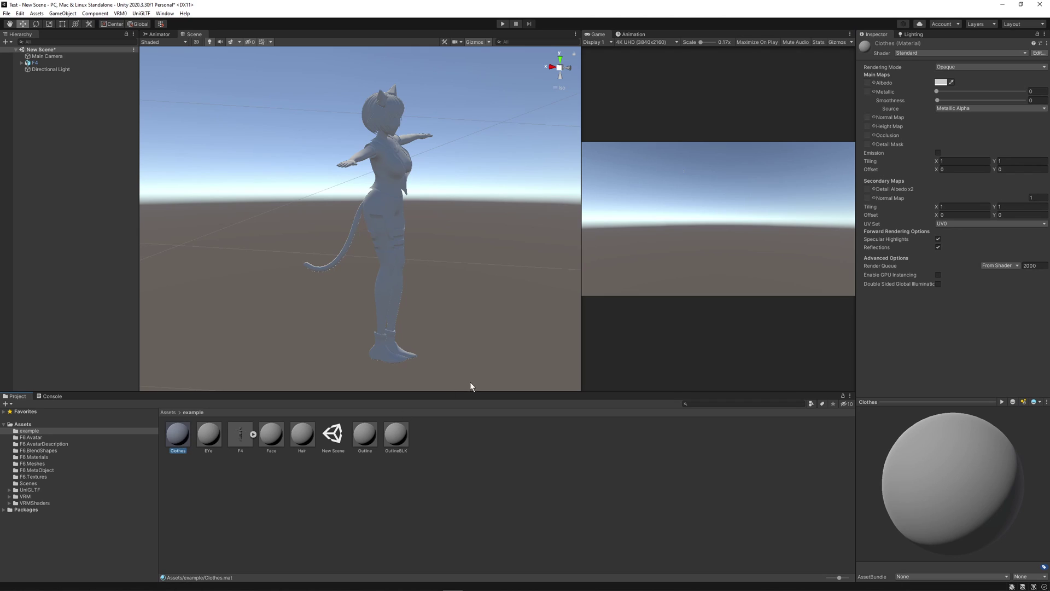
pyautogui.click(944, 52)
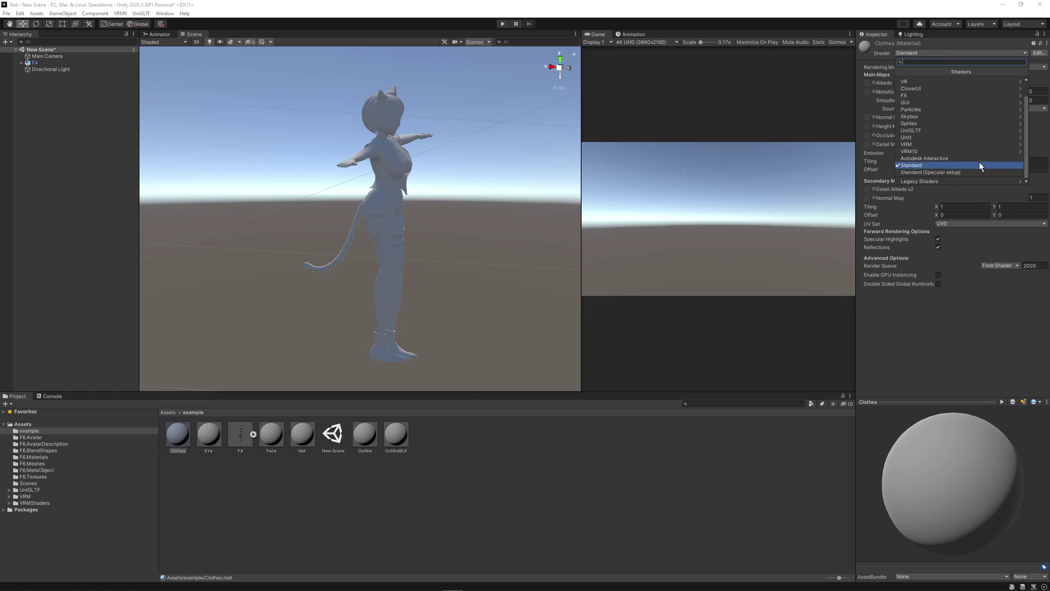
pyautogui.click(952, 144)
pyautogui.click(909, 80)
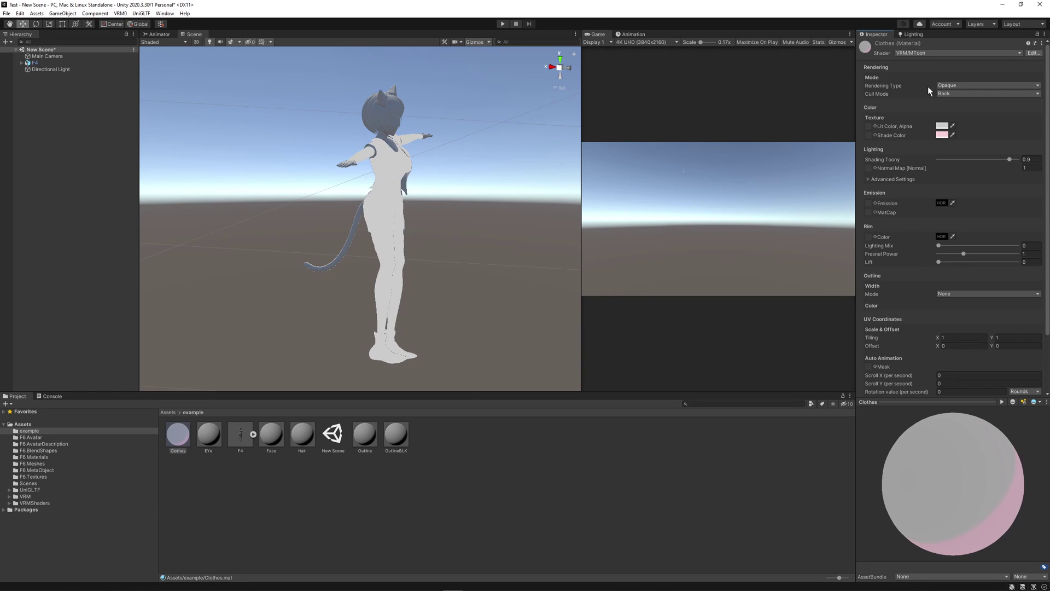
pyautogui.click(941, 125)
pyautogui.click(981, 174)
# Switch the EYe material to the VRM/MToon shader and set its lit color to near white
pyautogui.click(203, 438)
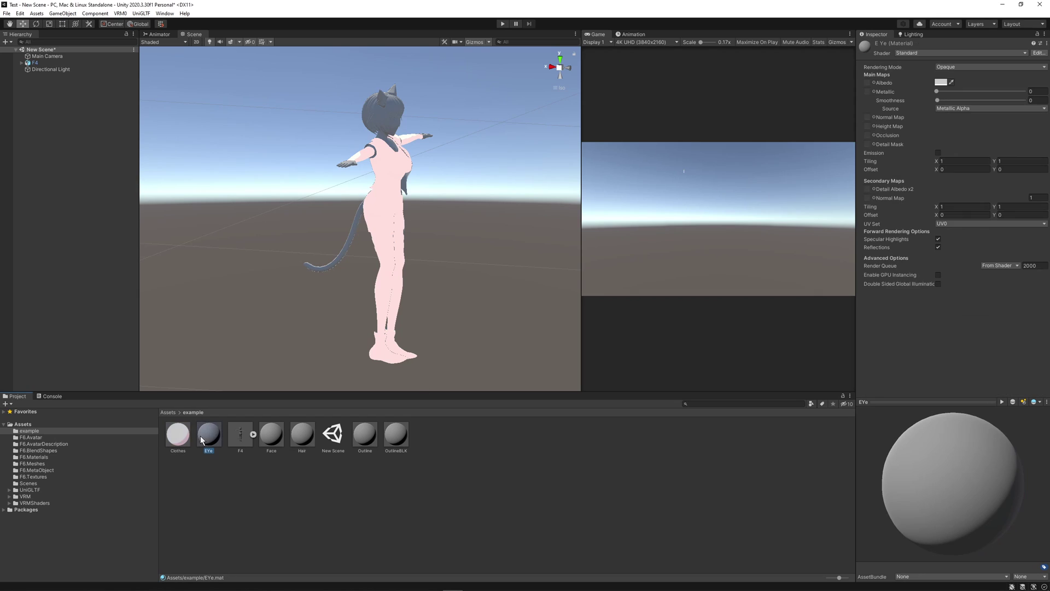
pyautogui.click(904, 55)
pyautogui.click(918, 146)
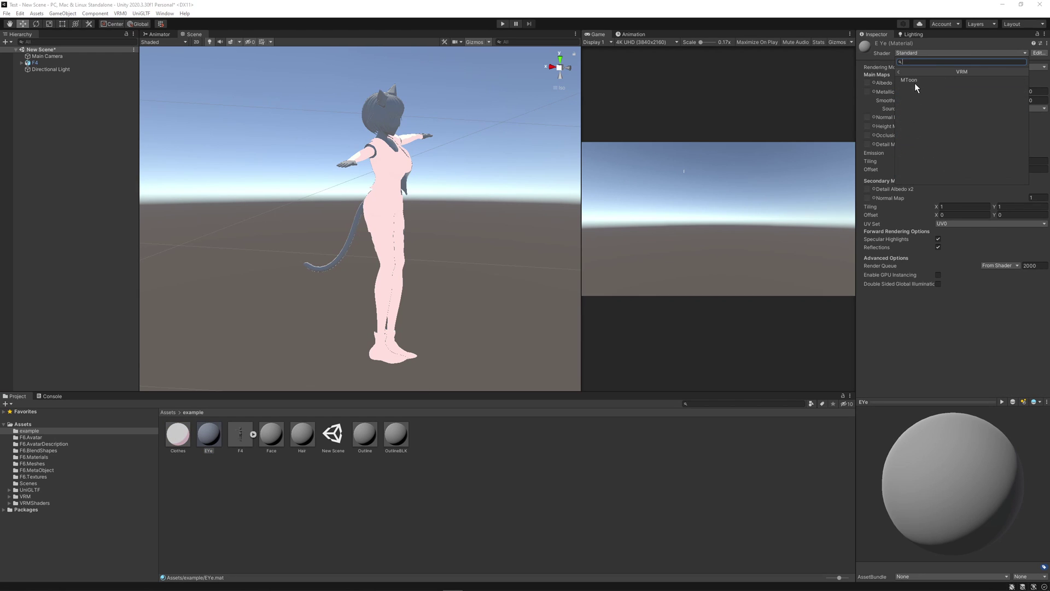
pyautogui.click(914, 83)
pyautogui.click(941, 126)
pyautogui.click(975, 180)
# Switch the Face material to the VRM/MToon shader and set its lit color to near white
pyautogui.click(279, 442)
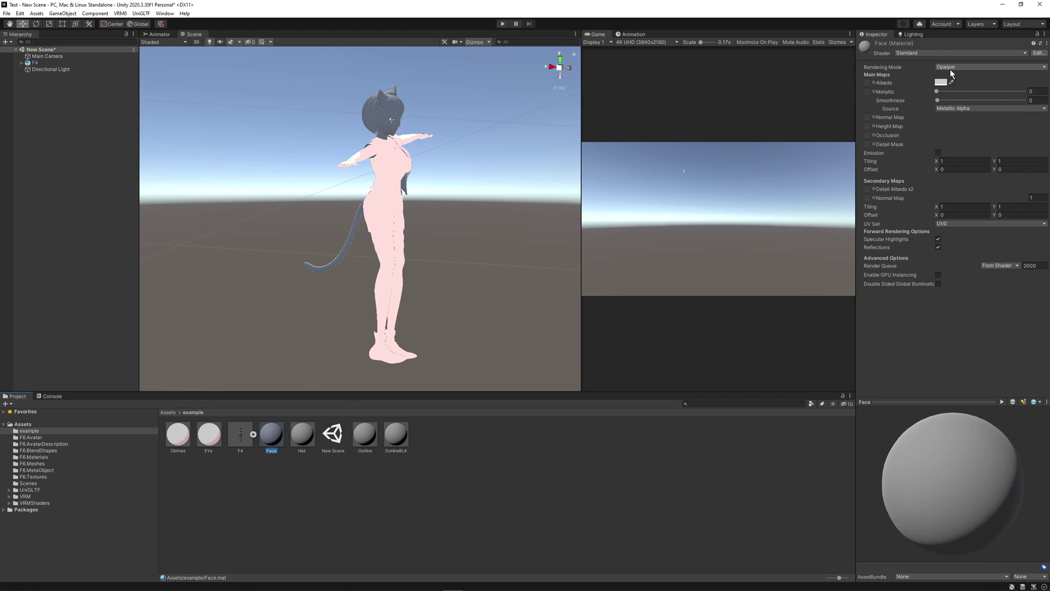
pyautogui.click(950, 67)
pyautogui.click(939, 55)
pyautogui.click(938, 54)
pyautogui.click(914, 143)
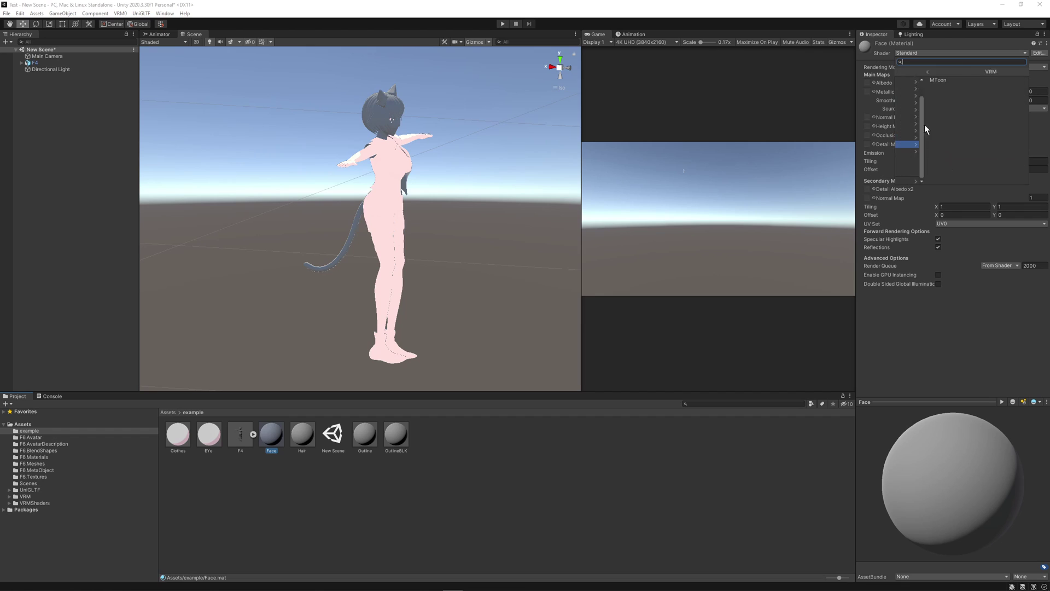
pyautogui.click(938, 80)
pyautogui.click(940, 127)
pyautogui.click(975, 181)
# Switch the Hair material to the VRM/MToon shader and set its lit color to near white
pyautogui.click(302, 437)
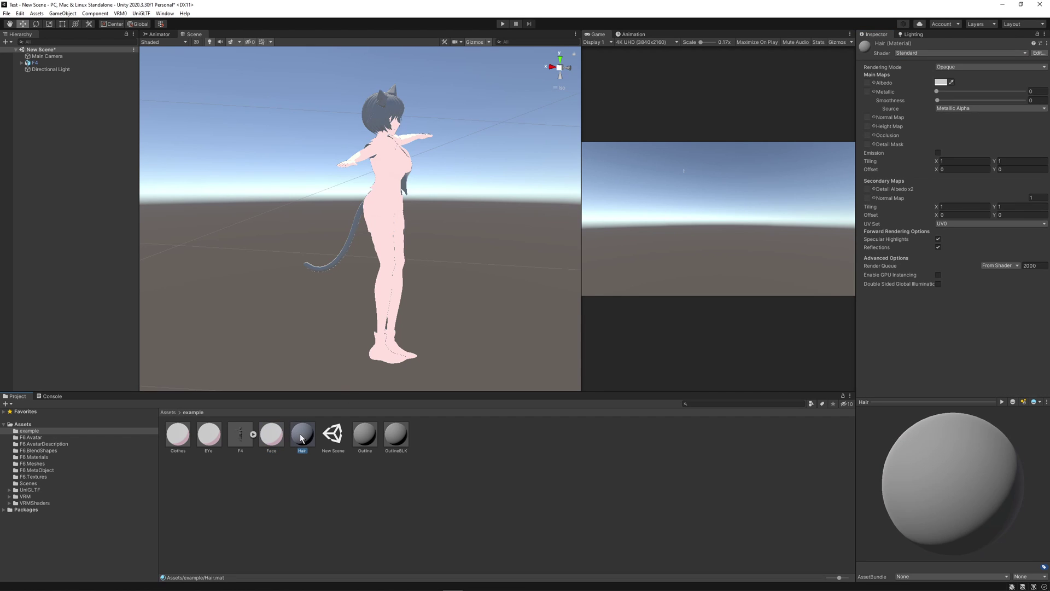
pyautogui.click(927, 53)
pyautogui.click(924, 163)
pyautogui.click(919, 80)
pyautogui.click(940, 126)
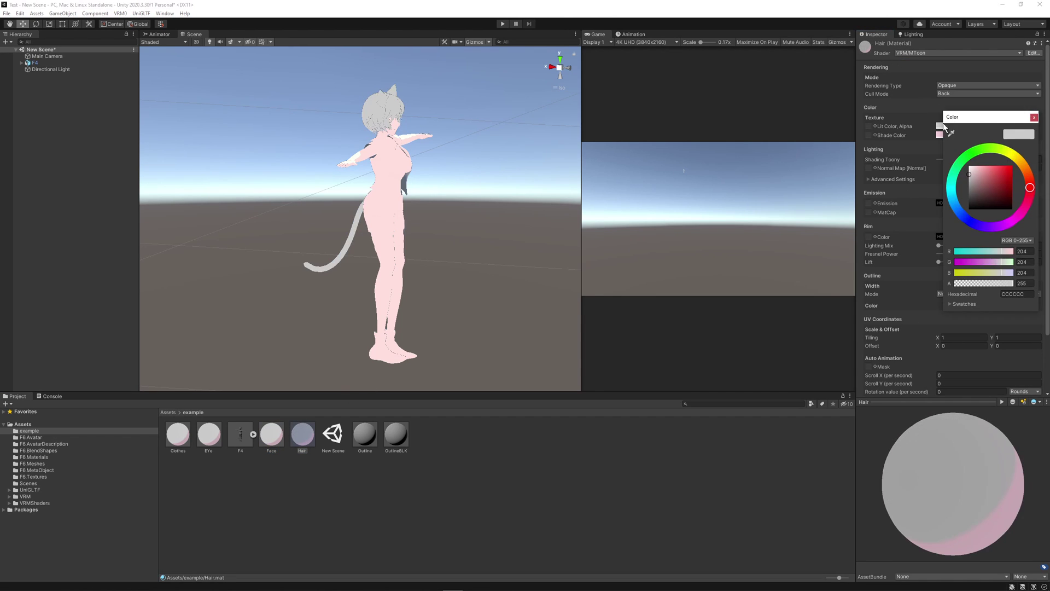
# Switch the Outline material to the VRM/MToon shader and set its lit color to near black
pyautogui.click(364, 435)
pyautogui.click(934, 55)
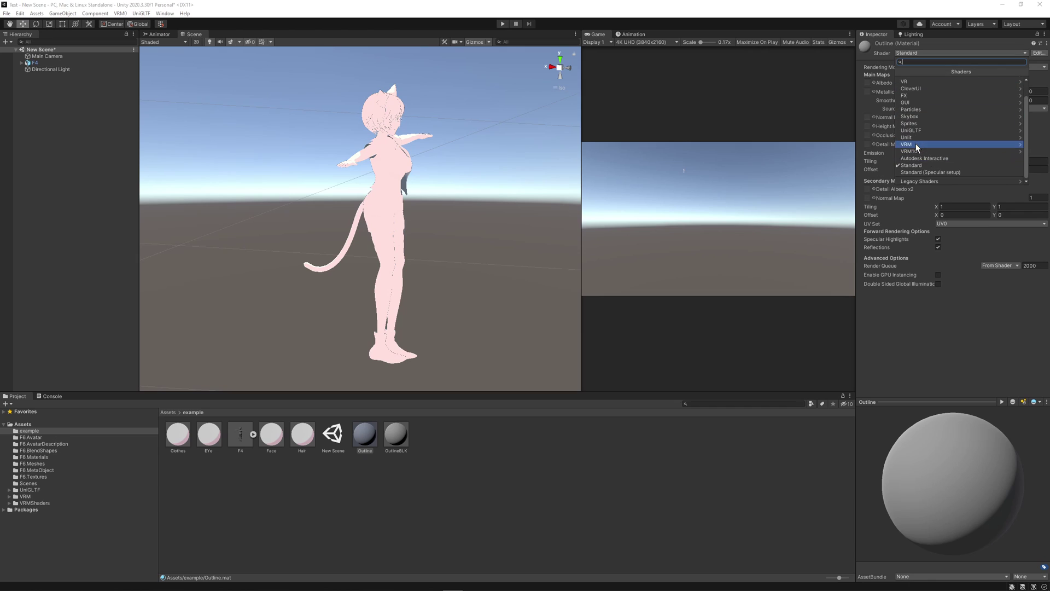
pyautogui.click(916, 143)
pyautogui.click(909, 80)
pyautogui.click(943, 127)
pyautogui.moveTo(979, 186); pyautogui.dragTo(966, 202)
pyautogui.click(718, 439)
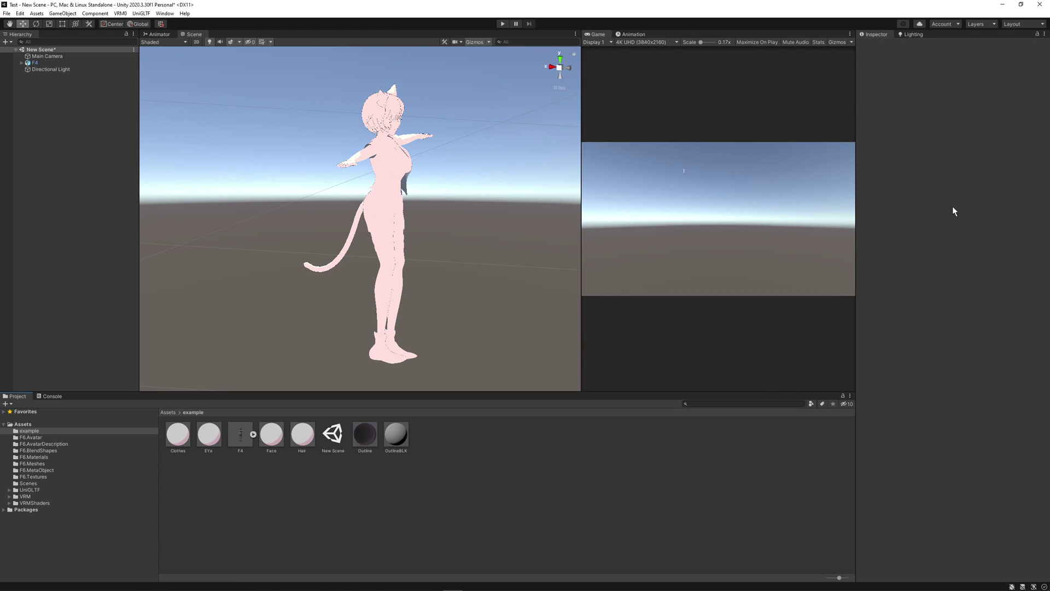
# Switch the OutlineBLK material to the VRM/MToon shader and set its lit color to black
pyautogui.click(394, 442)
pyautogui.click(934, 53)
pyautogui.click(919, 149)
pyautogui.click(965, 80)
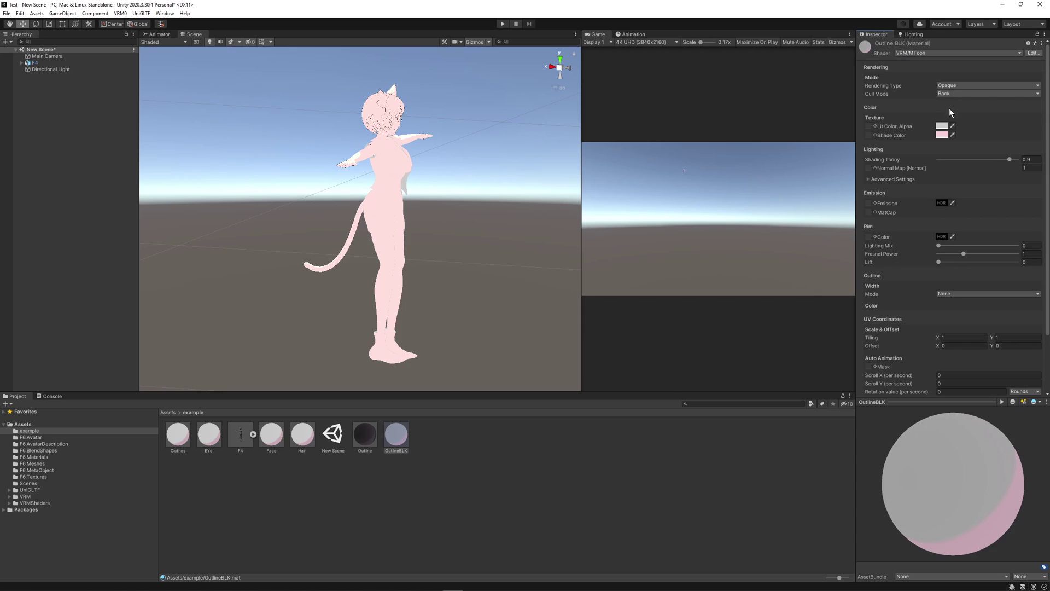
pyautogui.click(938, 126)
pyautogui.moveTo(968, 205); pyautogui.dragTo(954, 209)
pyautogui.click(551, 415)
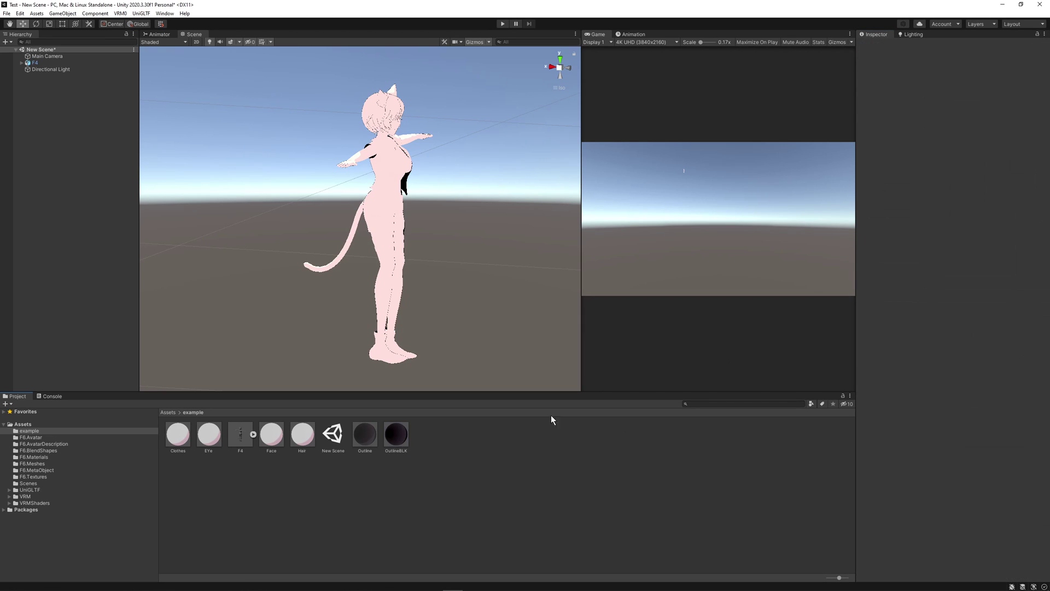
# Move the Clothes1, Eye, Face and Hair1 textures from the F6.Textures folder into the example folder
pyautogui.click(34, 437)
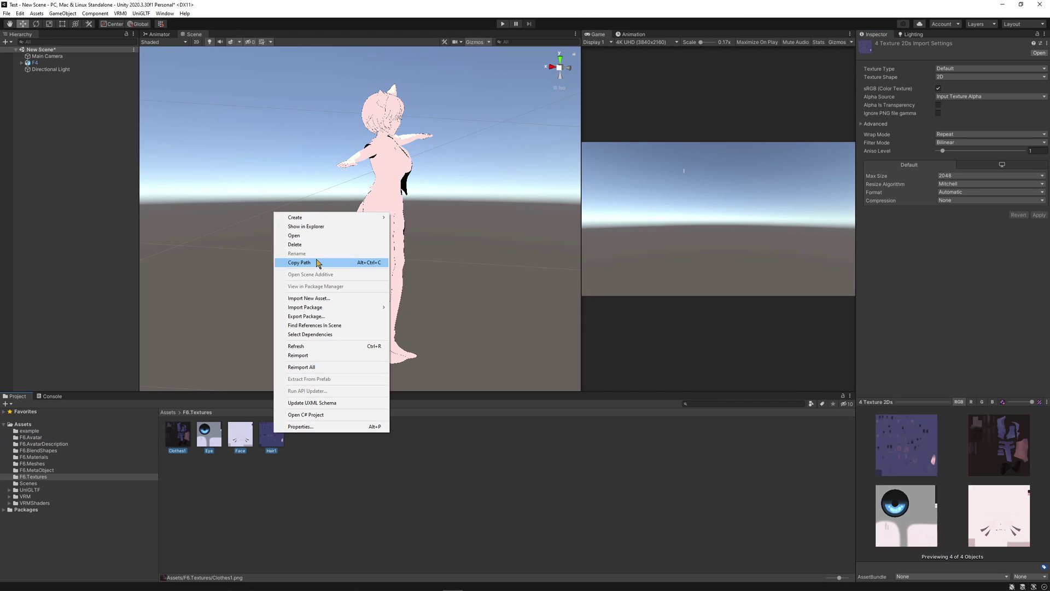
pyautogui.click(313, 227)
pyautogui.click(30, 431)
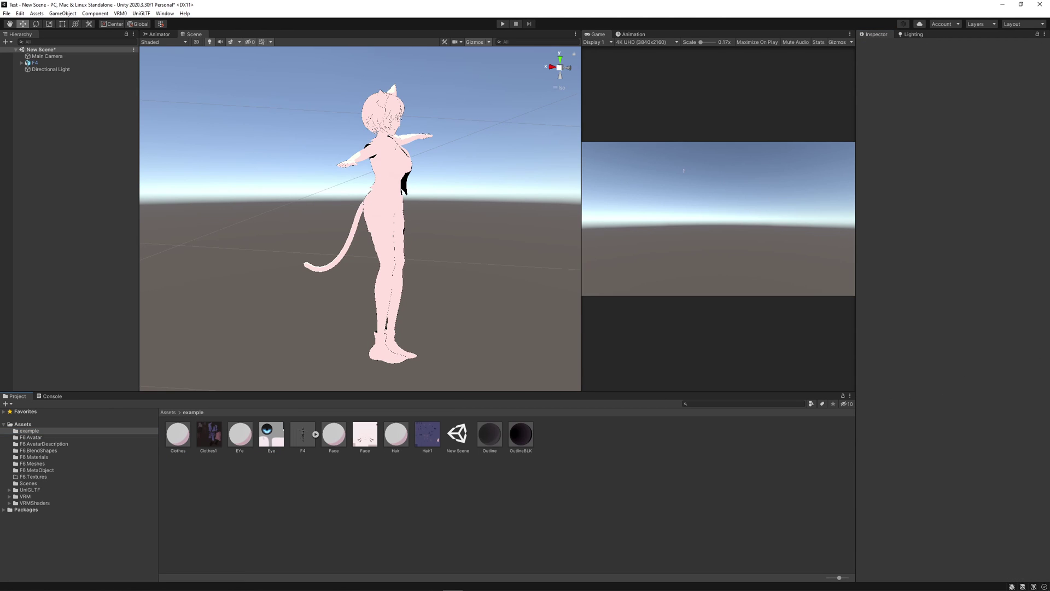
# Assign the Clothes1 texture to the Clothes material's lit color and the Eye texture to the EYe material's lit color
pyautogui.click(213, 440)
pyautogui.click(177, 433)
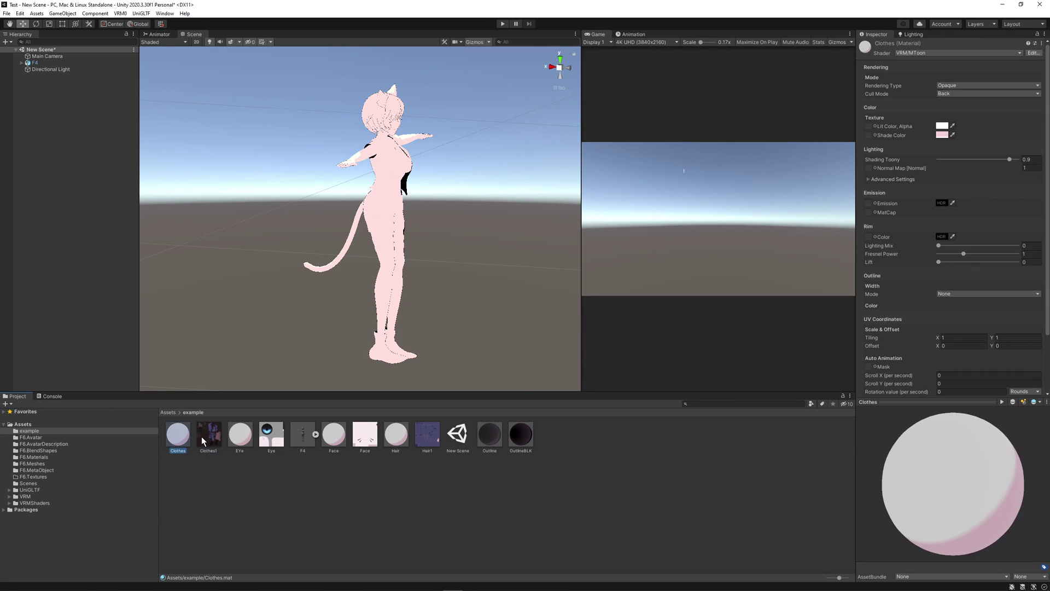
pyautogui.moveTo(210, 438); pyautogui.dragTo(870, 128)
pyautogui.click(240, 433)
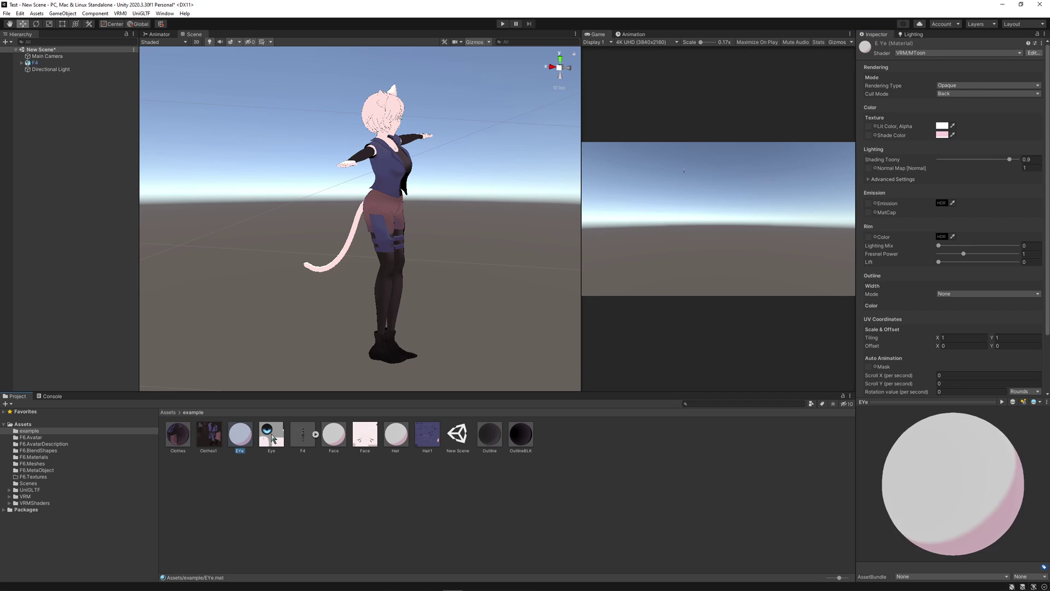
pyautogui.moveTo(272, 434); pyautogui.dragTo(869, 127)
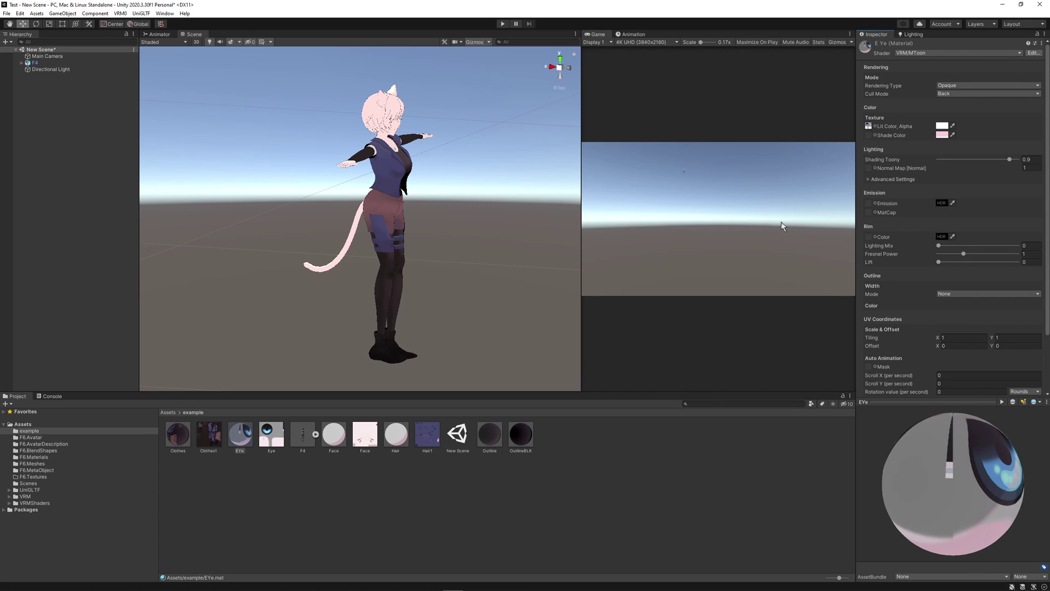
# Assign the Face texture to the Face material's lit color and the Hair1 texture to the Hair material's lit color
pyautogui.click(334, 434)
pyautogui.click(396, 433)
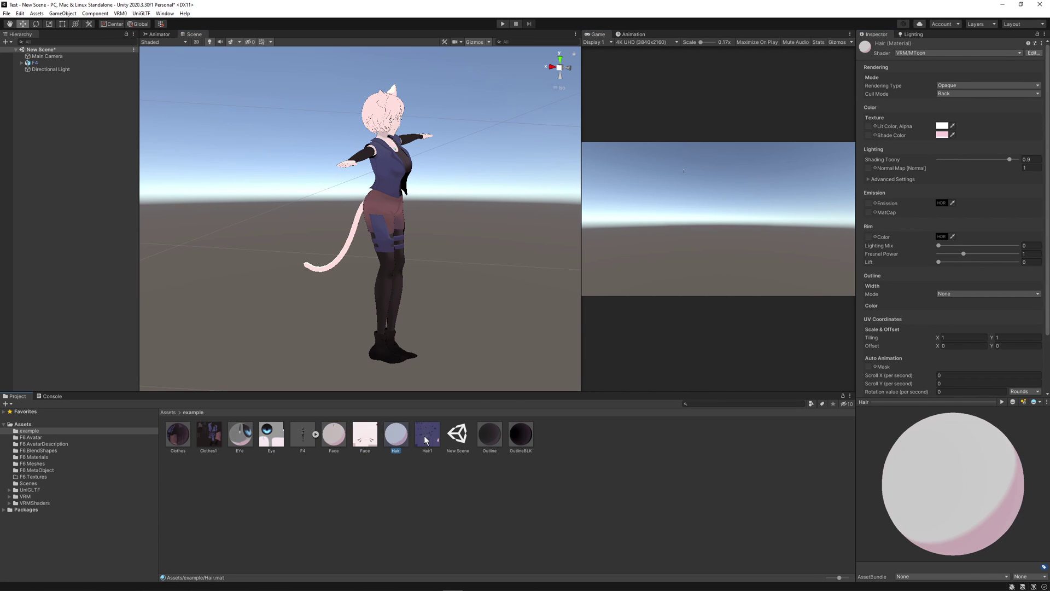
pyautogui.moveTo(870, 130); pyautogui.dragTo(869, 127)
pyautogui.keyDown('alt'); pyautogui.moveTo(523, 293); pyautogui.dragTo(394, 270); pyautogui.keyUp('alt')
pyautogui.click(184, 441)
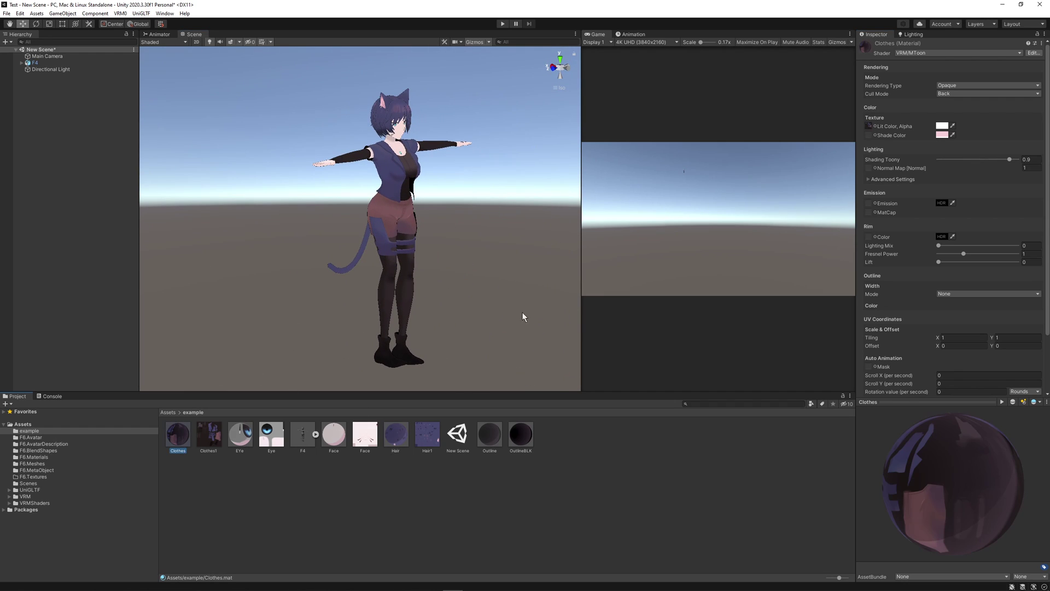
pyautogui.click(944, 127)
pyautogui.press('Escape')
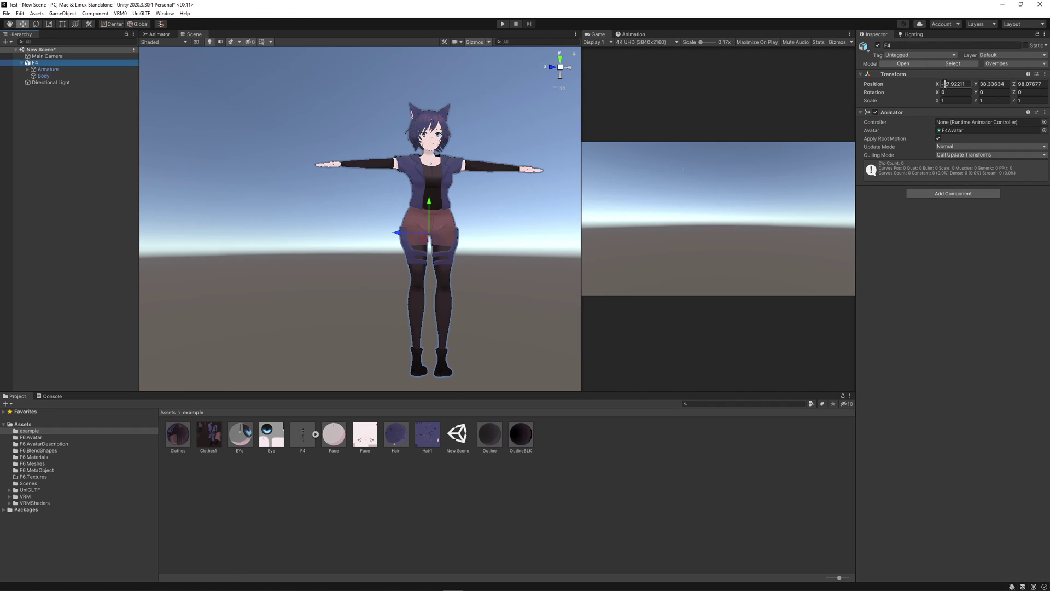
# Try an X rotation of -90 on the F4 character, resetting it to 0
pyautogui.click(954, 92)
pyautogui.write('-90')
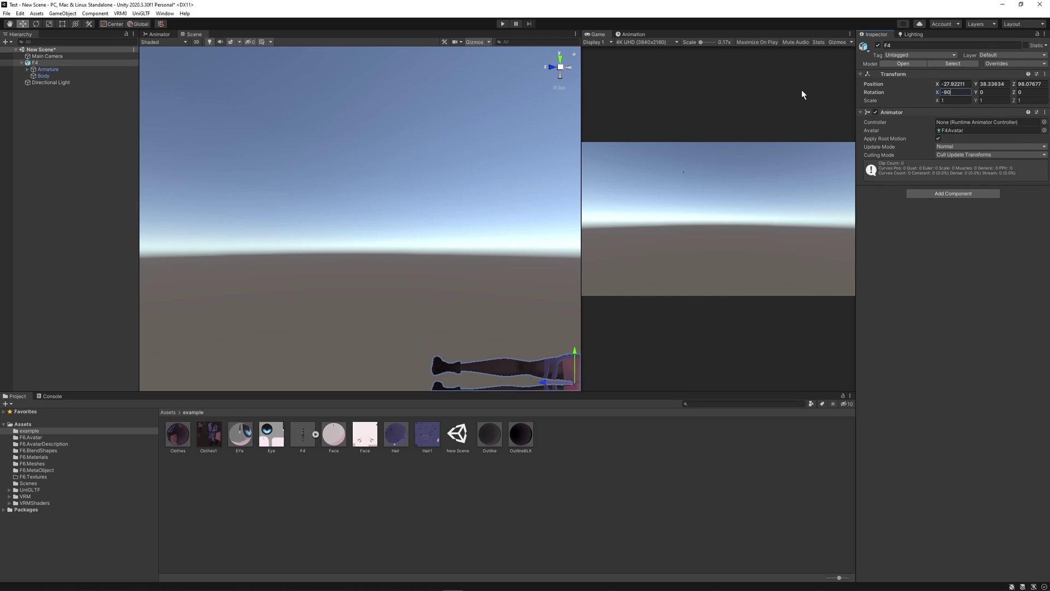
pyautogui.press('BackSpace')
pyautogui.press('BackSpace')
pyautogui.press('BackSpace')
pyautogui.write('0')
# Set the F4 character's Y rotation to 90
pyautogui.press('Tab')
pyautogui.write('-90')
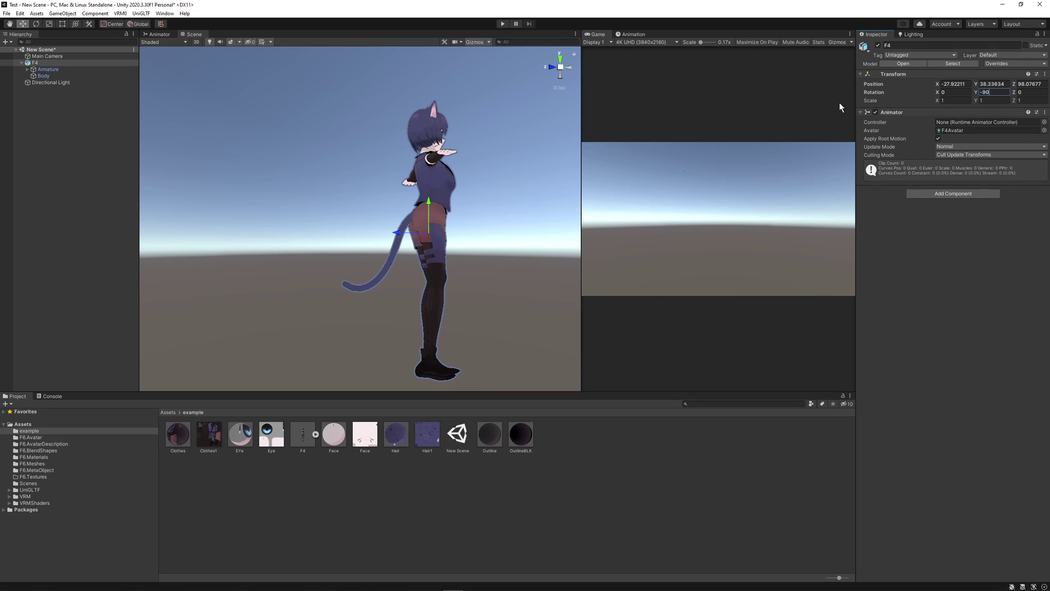
pyautogui.write('90')
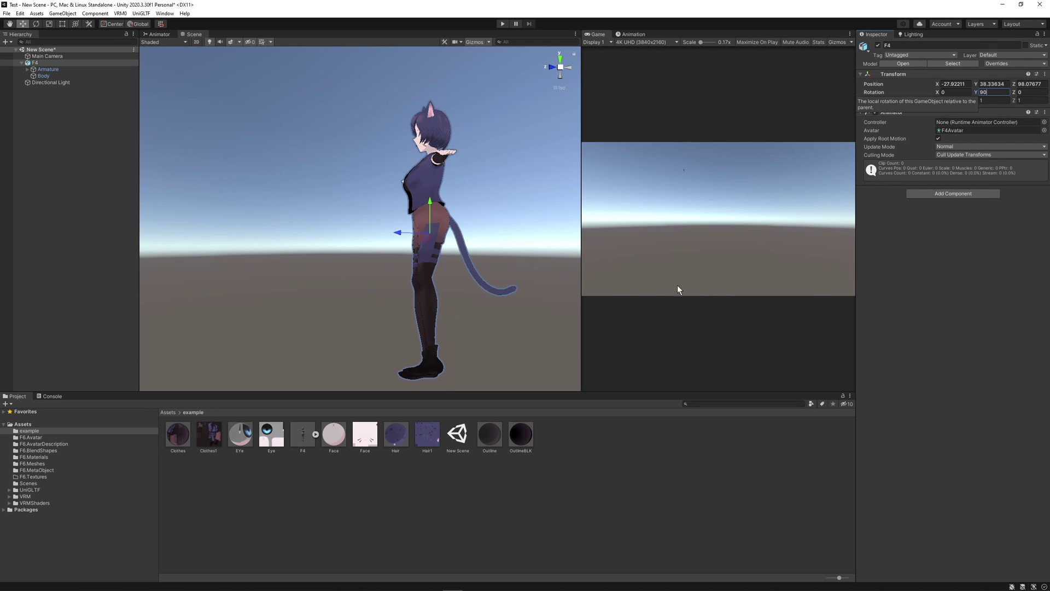
pyautogui.press('Return')
pyautogui.click(554, 71)
pyautogui.press('z')
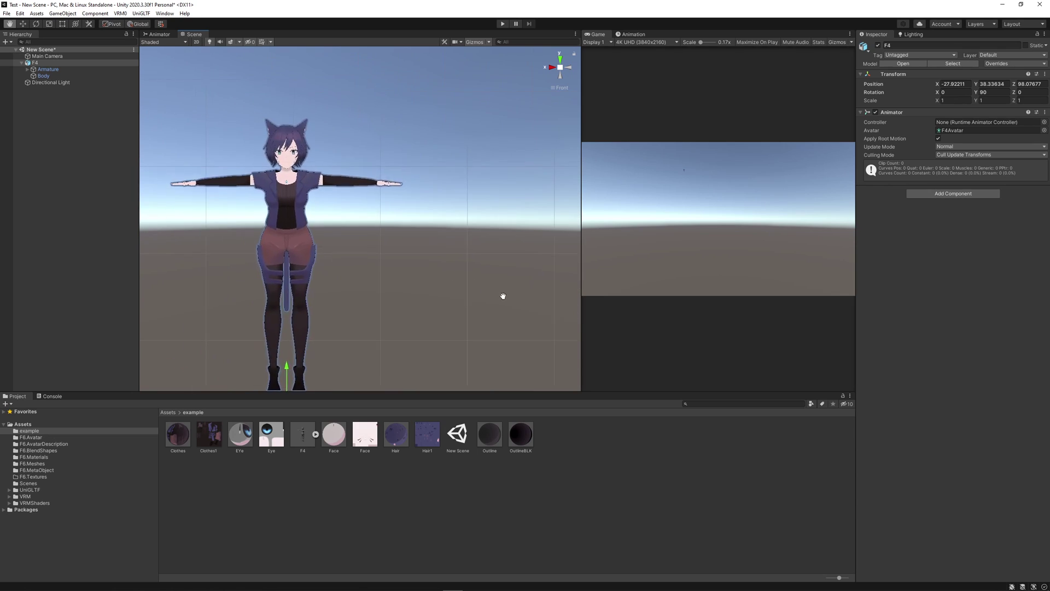
# Open the VRM 0 exporter for F4 and enter 1 as the title, version and author
pyautogui.click(120, 13)
pyautogui.click(143, 21)
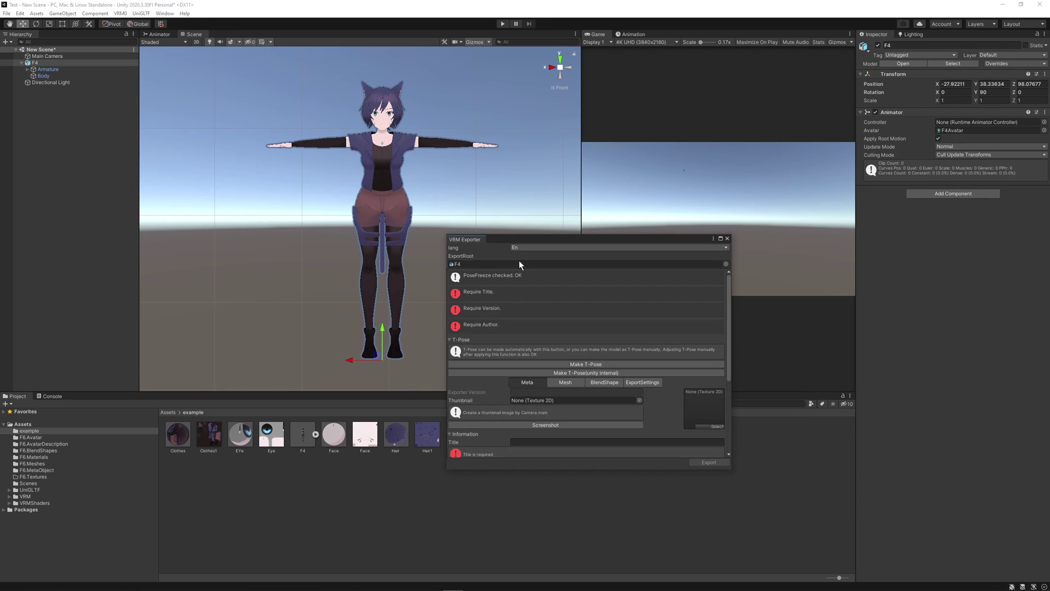
pyautogui.scroll(-3, 550, 322)
pyautogui.click(547, 343)
pyautogui.write('1')
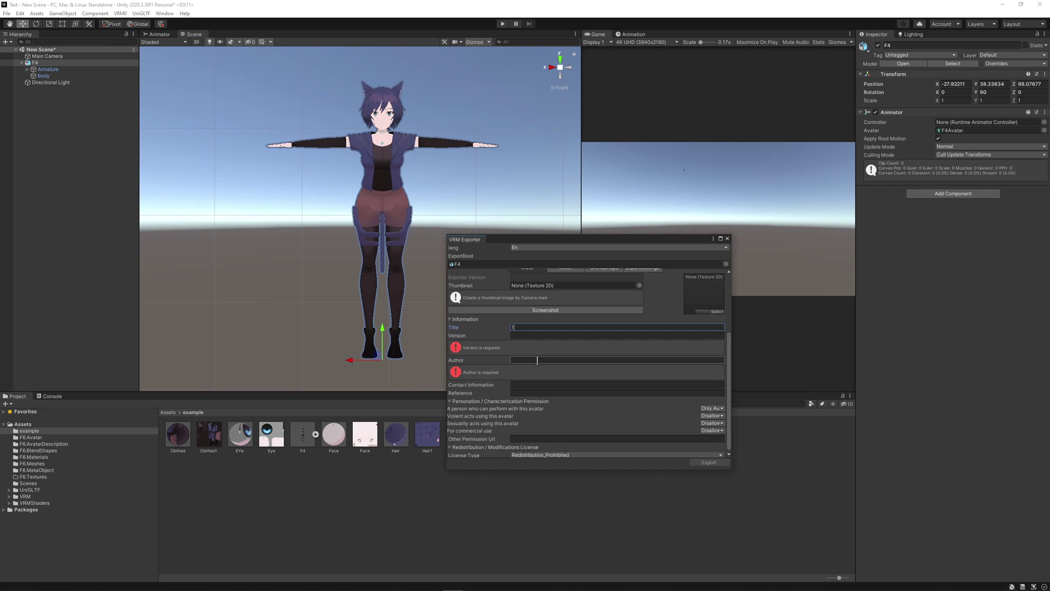
pyautogui.click(527, 335)
pyautogui.write('1')
pyautogui.click(541, 358)
pyautogui.write('1')
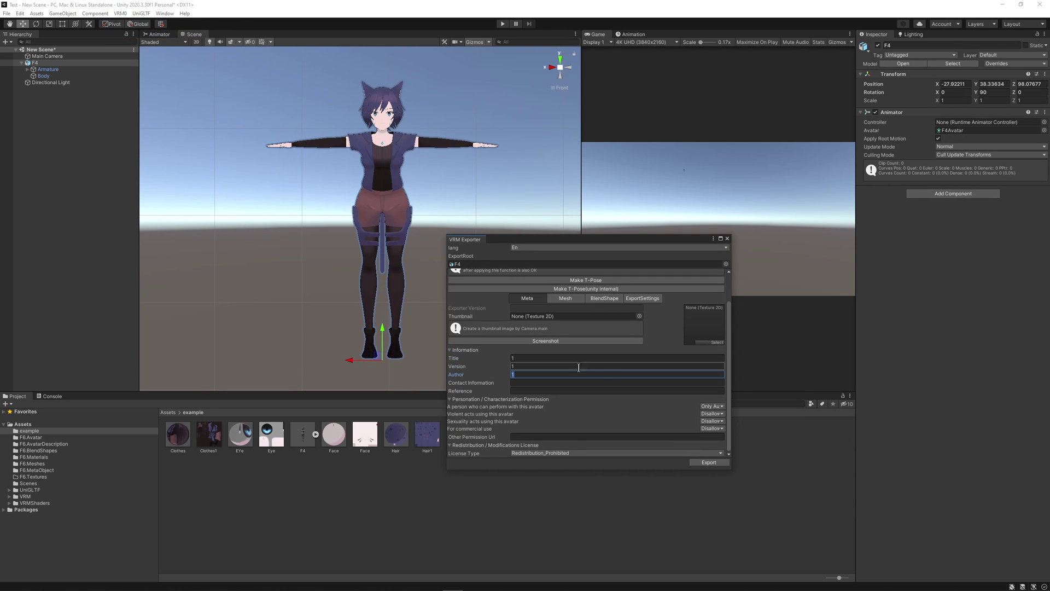
# Export the character to the Desktop as F4.vrm
pyautogui.click(708, 462)
pyautogui.scroll(2, 40, 82)
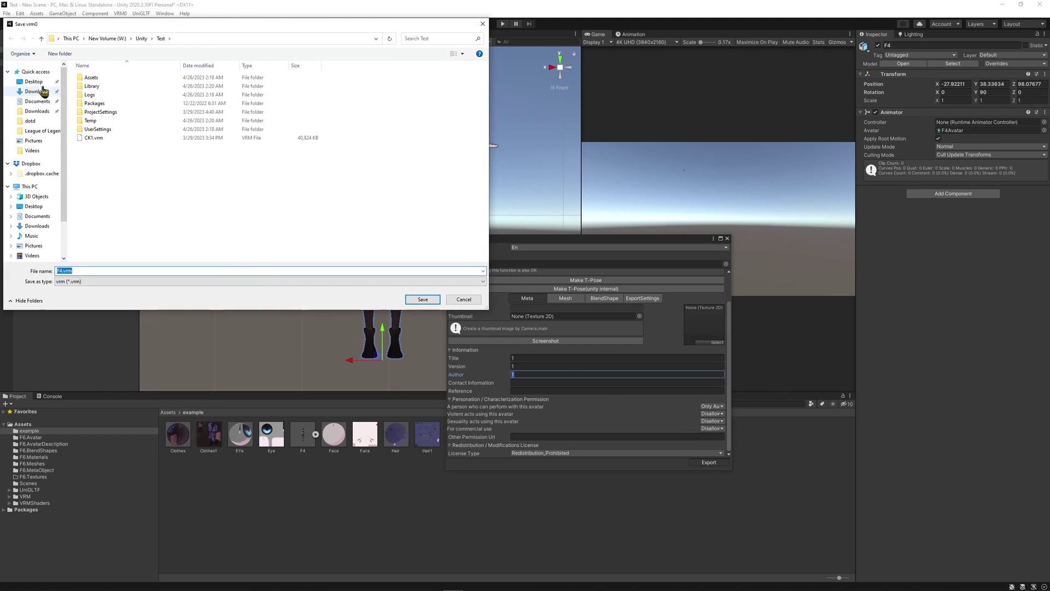
pyautogui.click(33, 81)
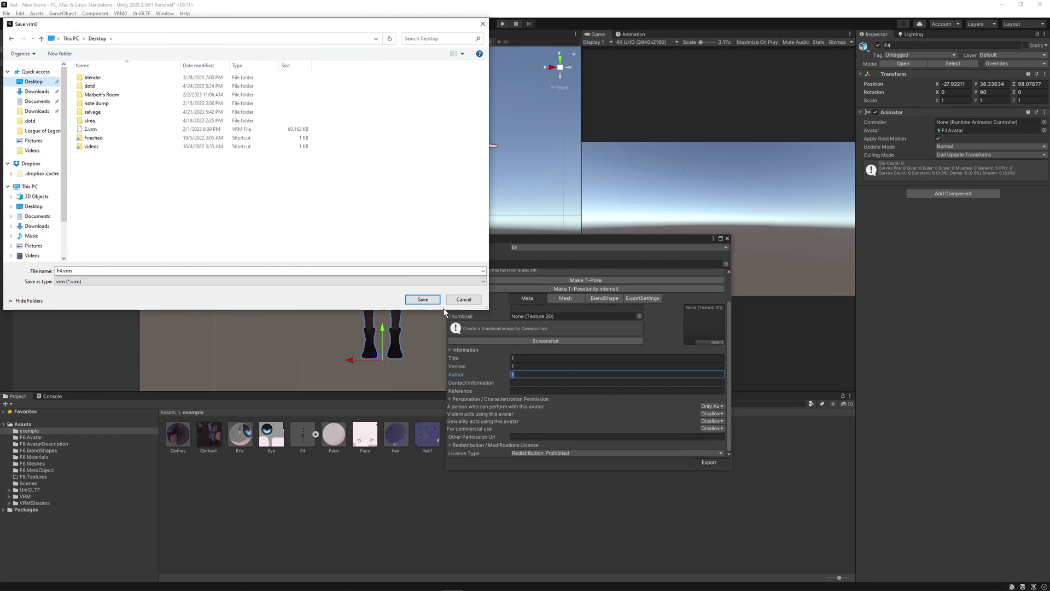
pyautogui.click(424, 300)
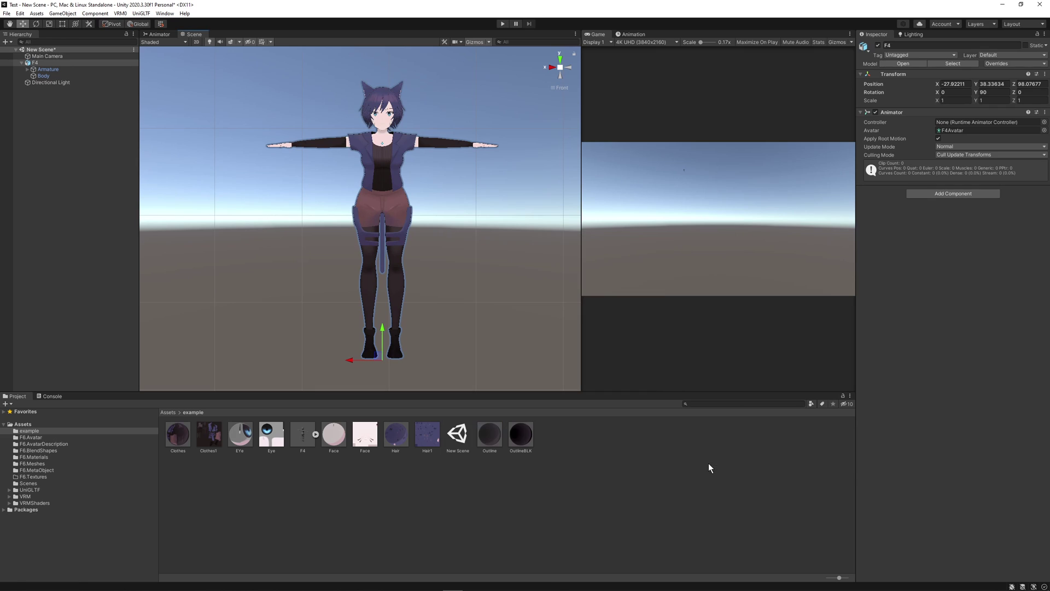
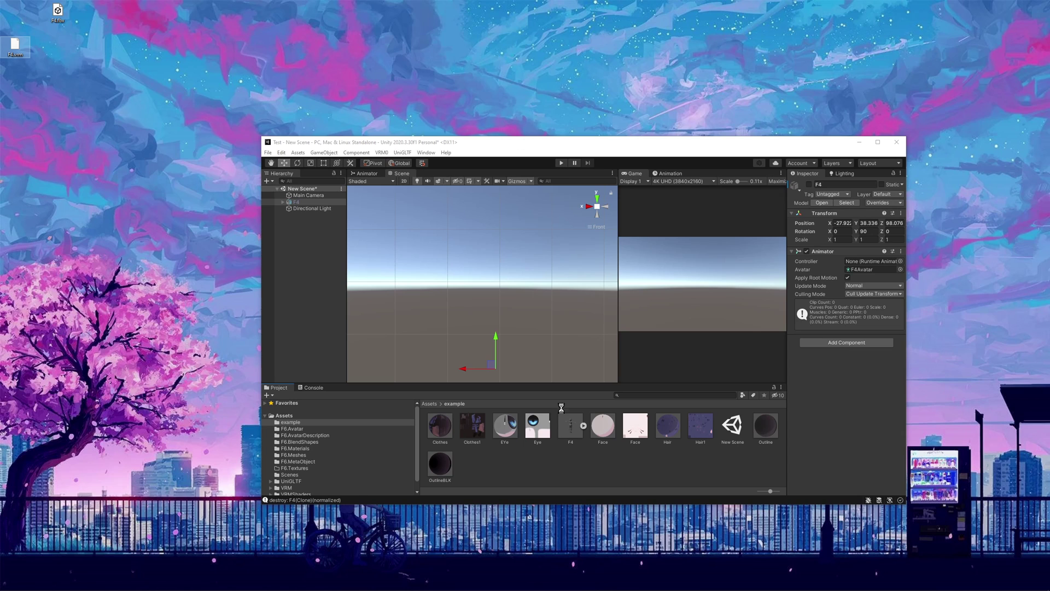
# Import F4.vrm from the desktop into the example folder and place the resulting F4 prefab in the scene
pyautogui.click(878, 142)
pyautogui.click(620, 473)
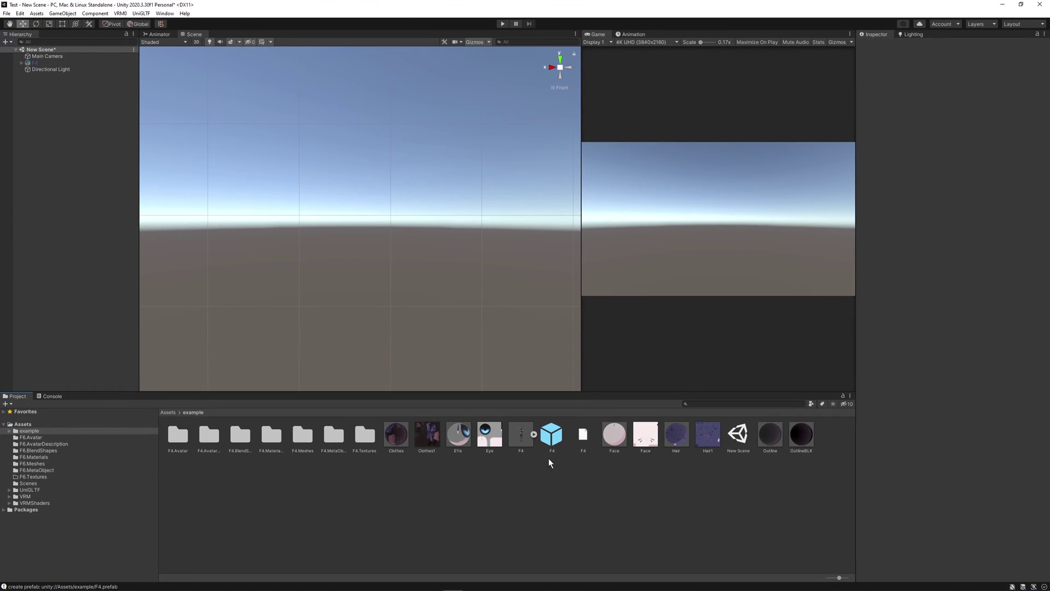
pyautogui.click(533, 435)
pyautogui.click(534, 434)
pyautogui.moveTo(396, 225); pyautogui.dragTo(353, 366)
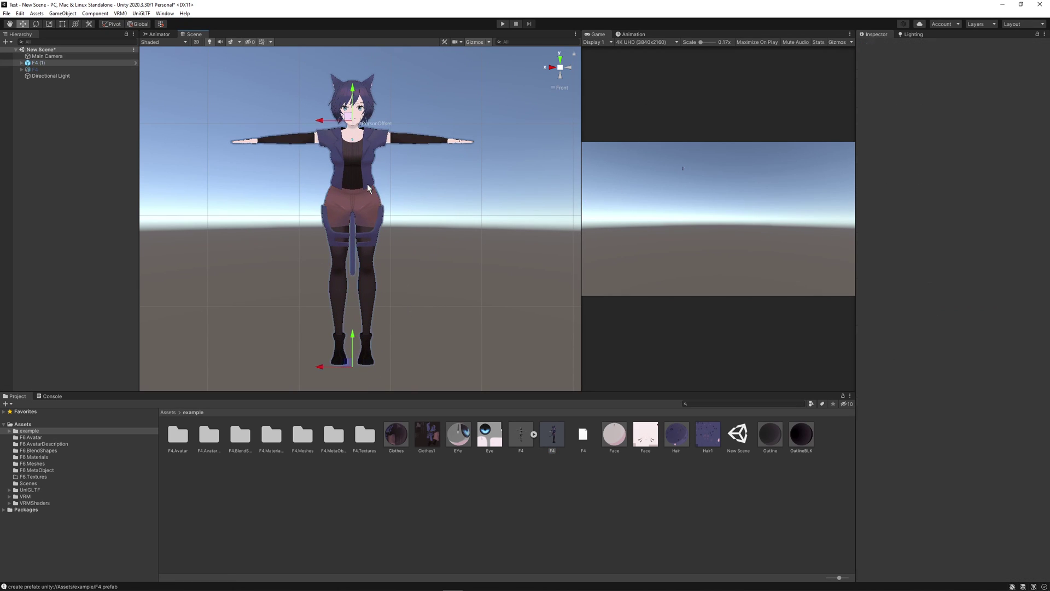
# Open the BlendShape avatar asset referenced by F4 (1)'s VRM Blend Shape Proxy and zoom its preview out
pyautogui.click(957, 255)
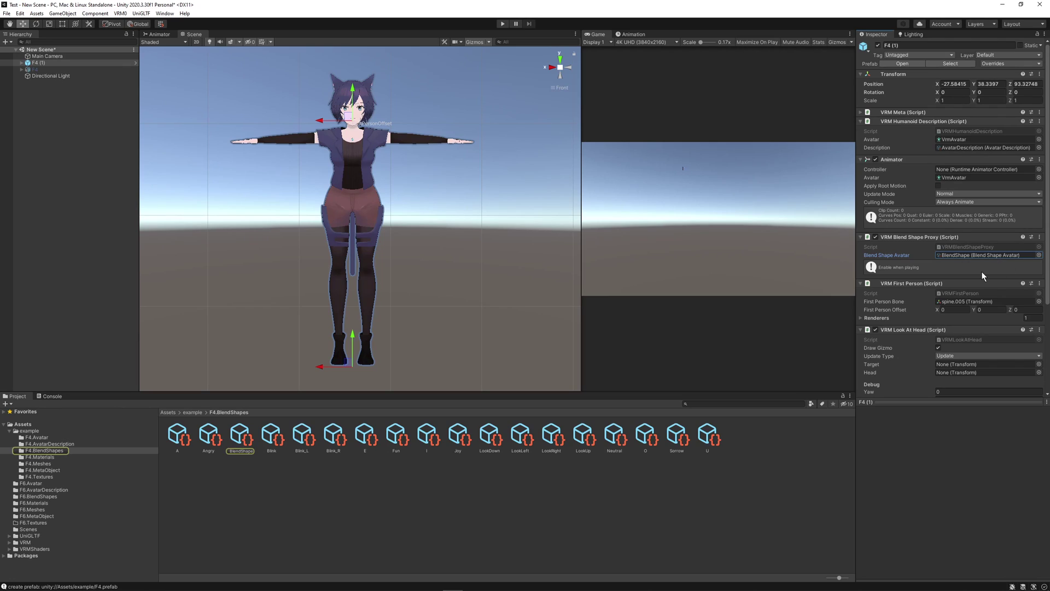
pyautogui.click(1039, 255)
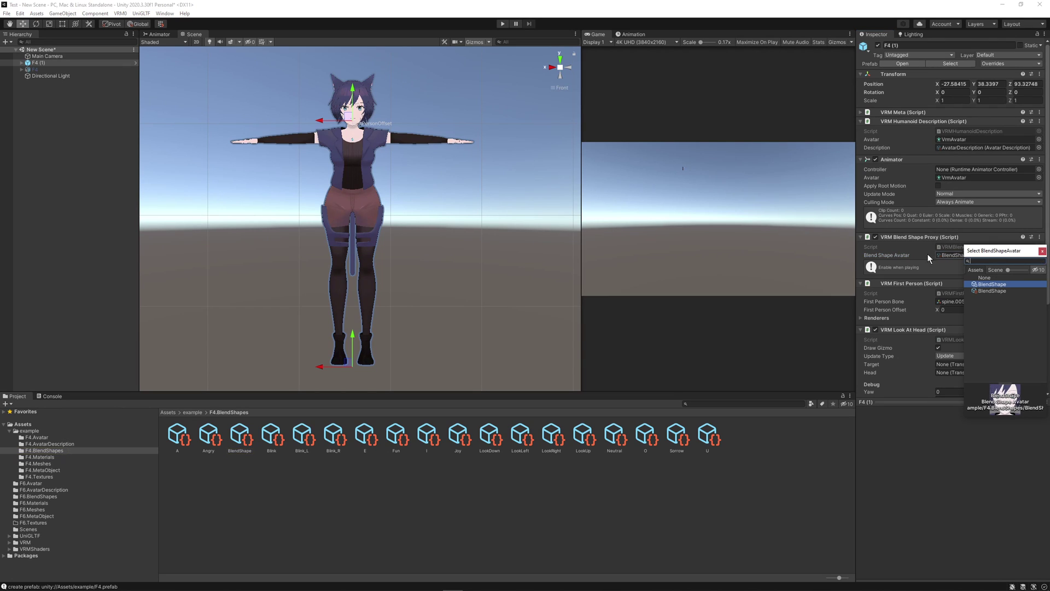
pyautogui.click(859, 256)
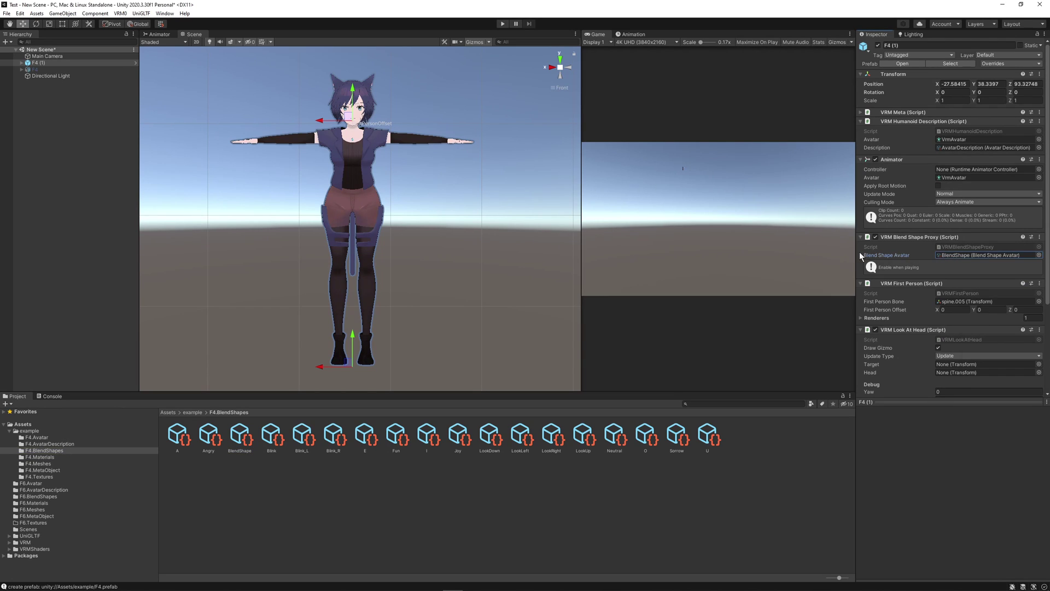
pyautogui.doubleClick(975, 255)
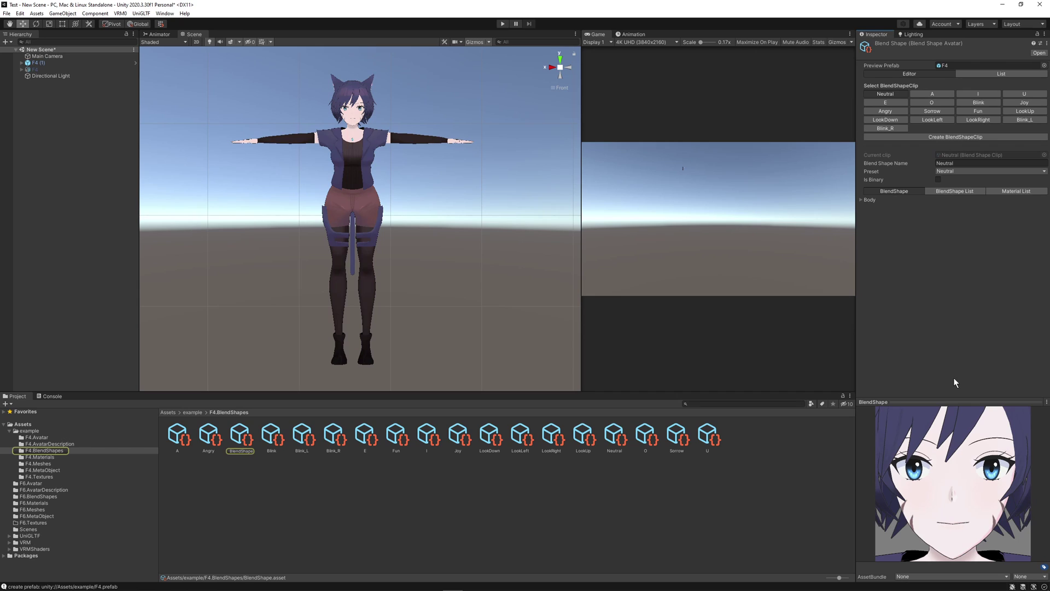
pyautogui.scroll(-2, 964, 443)
# Set the Body's vrc.v_aa blend shape to its maximum in the A clip
pyautogui.click(932, 93)
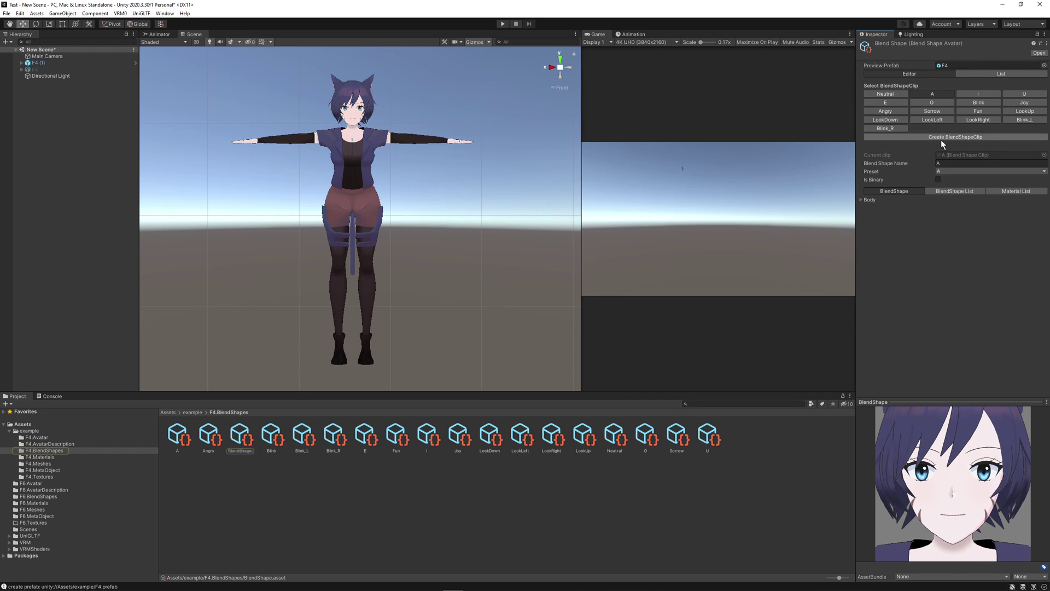
pyautogui.click(866, 201)
pyautogui.moveTo(938, 207)
pyautogui.mouseDown()
pyautogui.moveTo(1033, 217)
pyautogui.moveTo(932, 219)
pyautogui.mouseUp()
pyautogui.moveTo(936, 330); pyautogui.dragTo(877, 325)
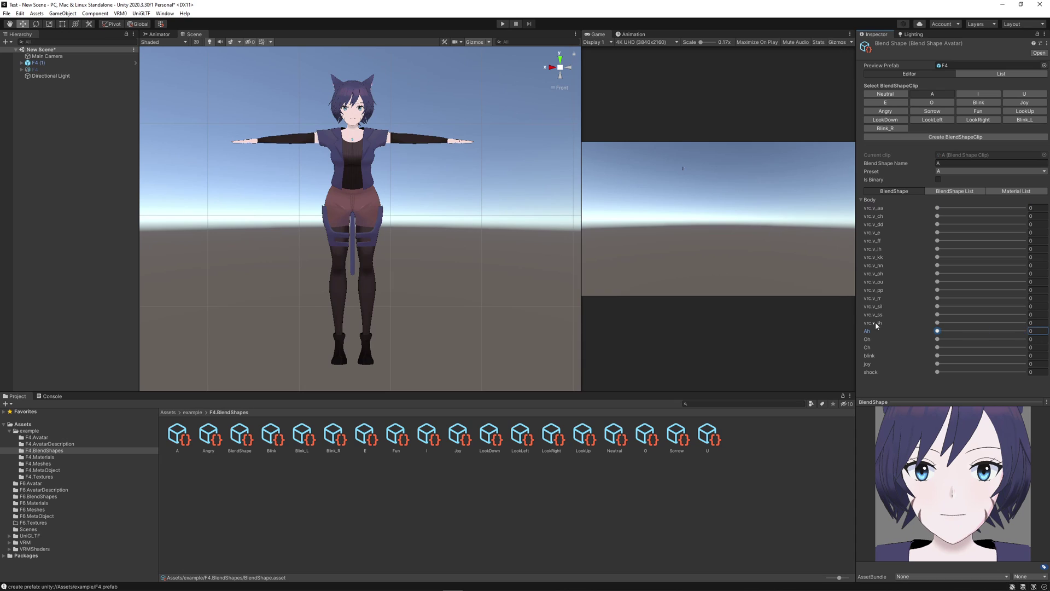
pyautogui.moveTo(937, 209); pyautogui.dragTo(1024, 208)
# Set vrc.v_ih to 100 in the I clip and vrc.v_ou to its maximum in the U clip
pyautogui.click(971, 99)
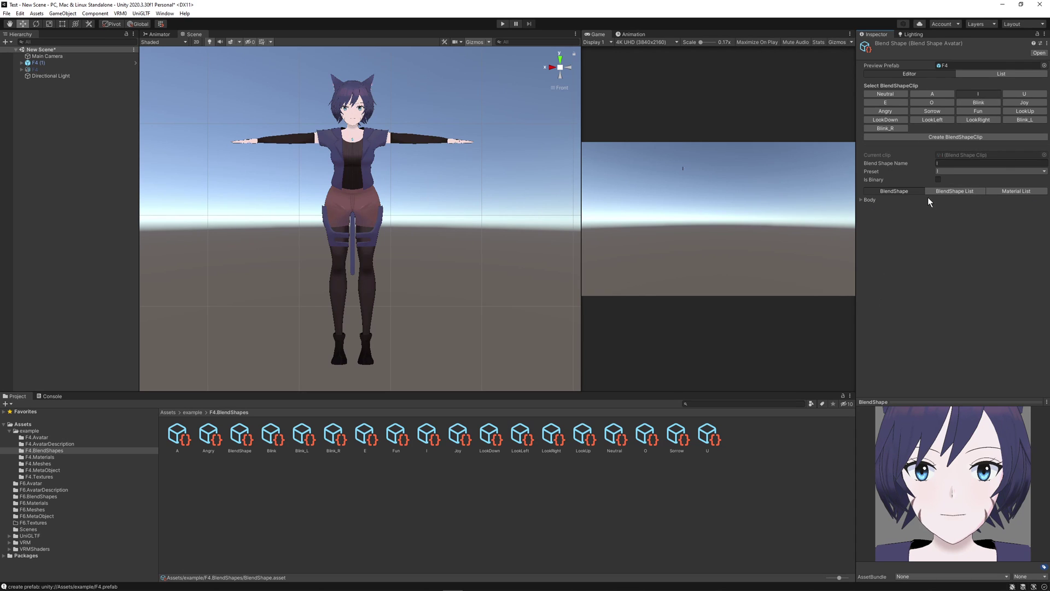
pyautogui.moveTo(938, 249); pyautogui.dragTo(1026, 250)
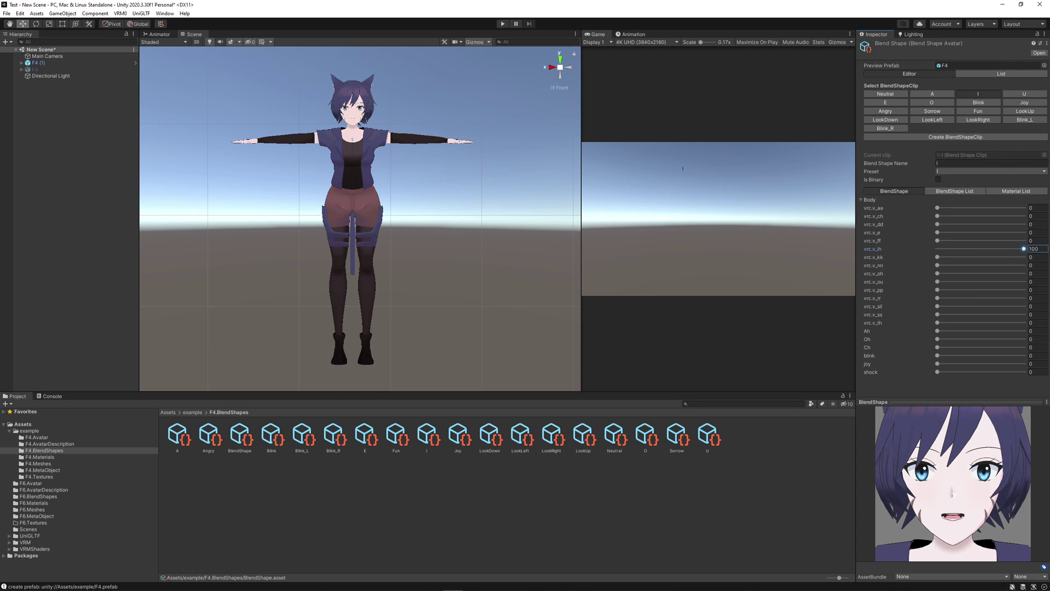
pyautogui.click(1016, 94)
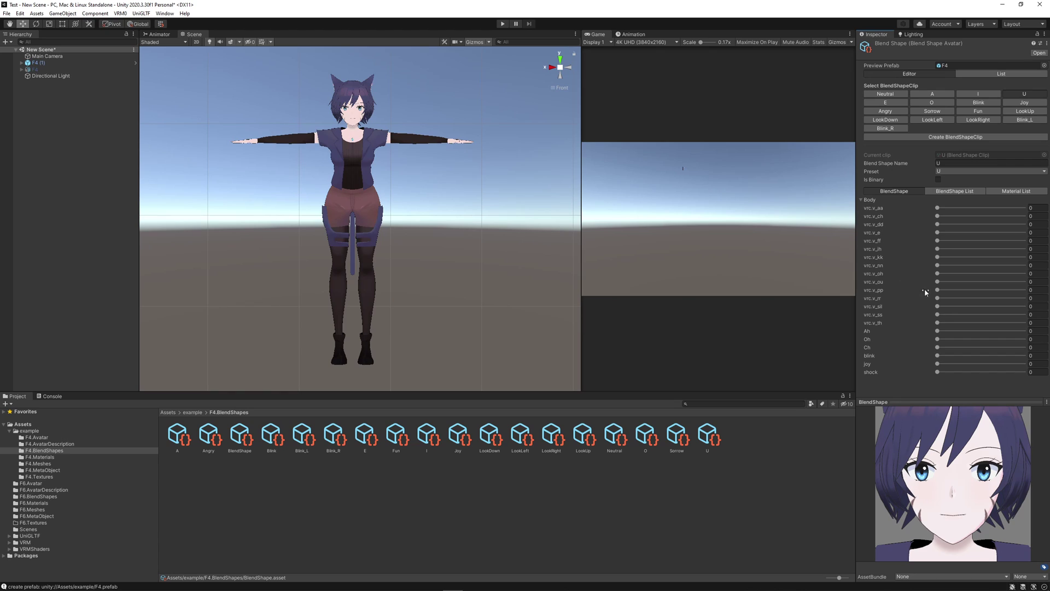
pyautogui.moveTo(937, 282); pyautogui.dragTo(1025, 282)
# Set the Body's vrc.v_e blend shape to 100 in the E clip
pyautogui.click(899, 102)
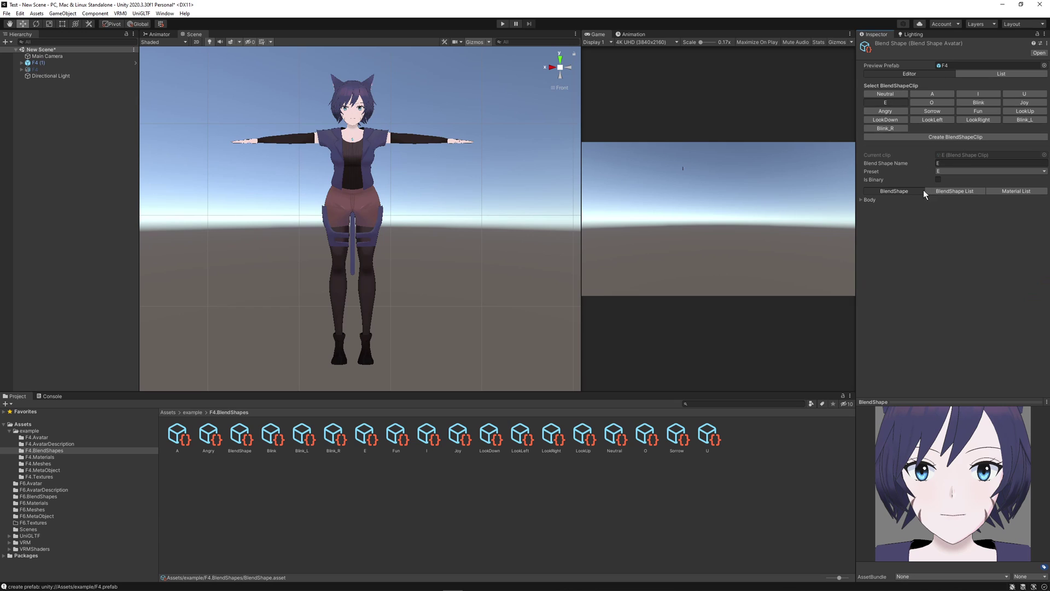
pyautogui.moveTo(938, 233); pyautogui.dragTo(1024, 233)
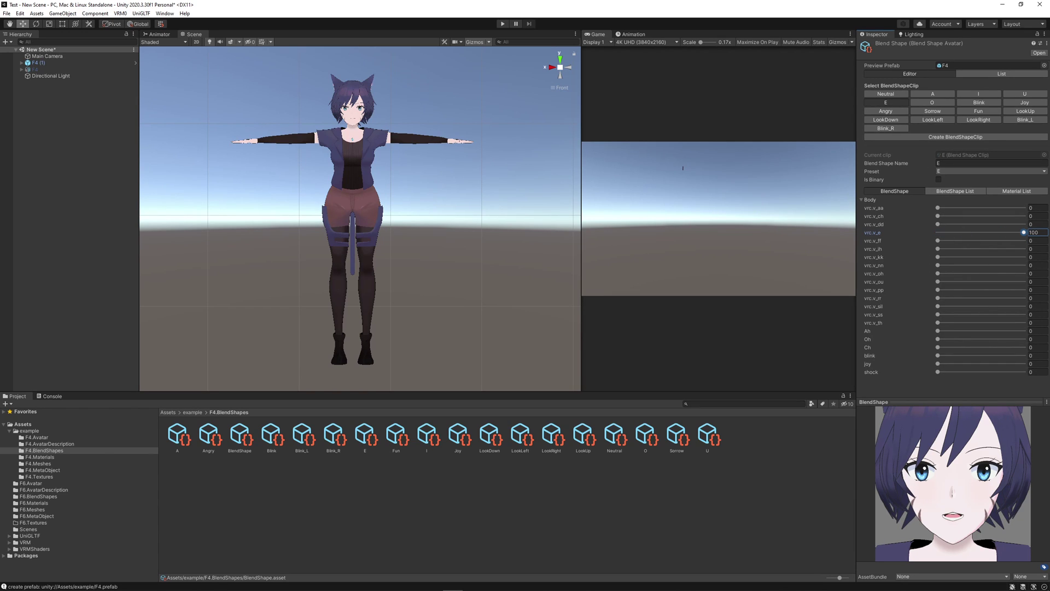
# Set the Body's vrc.v_oh blend shape to 100 in the O clip
pyautogui.click(932, 102)
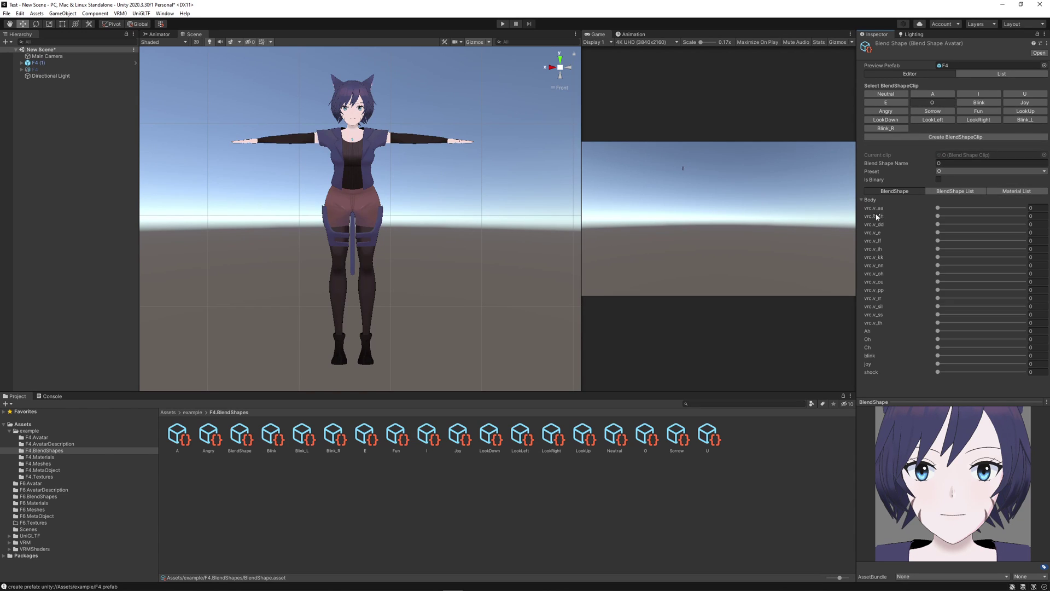
pyautogui.moveTo(937, 273); pyautogui.dragTo(1023, 273)
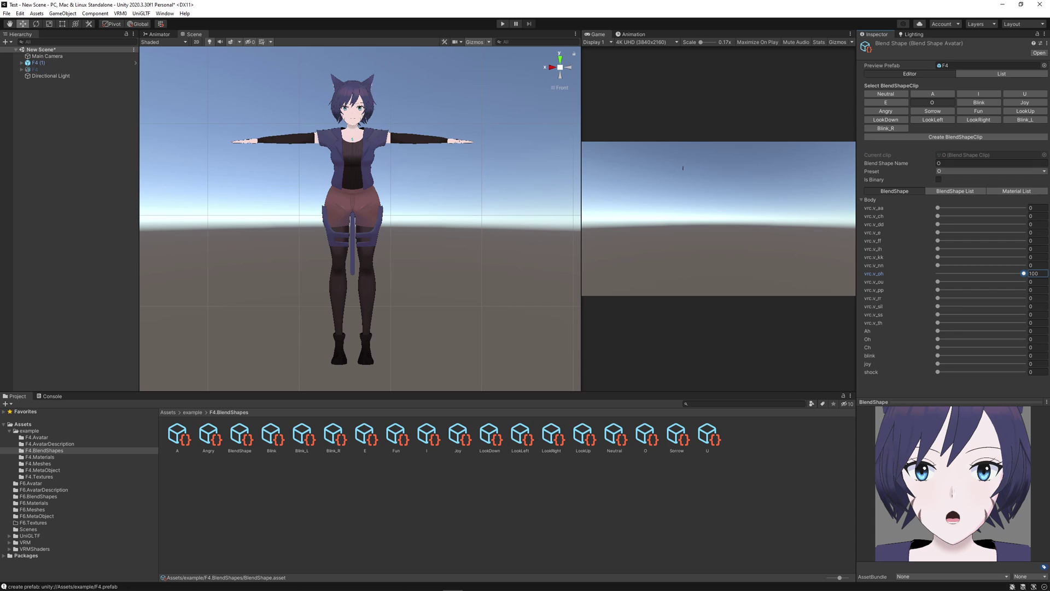
# Set the Body's blink blend shape to 100 in the Blink clip and joy to 100 in the Joy clip
pyautogui.click(971, 104)
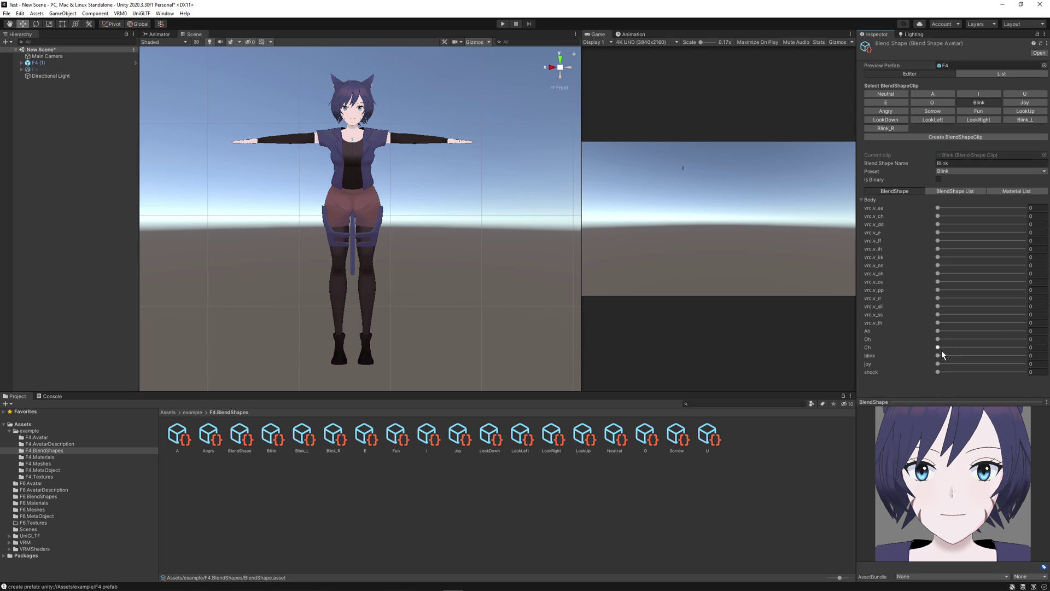
pyautogui.moveTo(938, 355); pyautogui.dragTo(1025, 355)
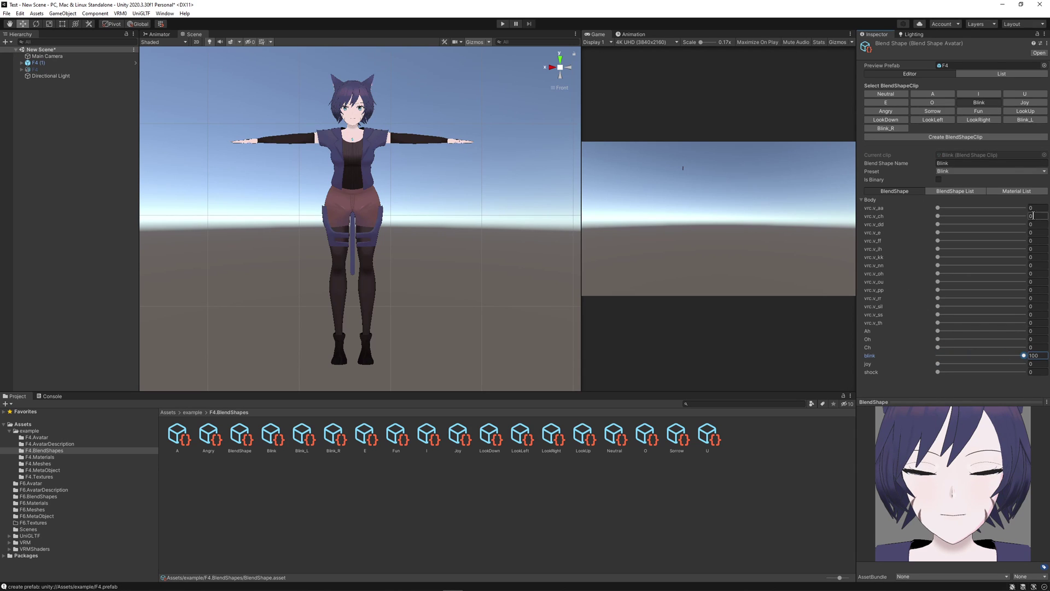
pyautogui.click(1010, 103)
pyautogui.moveTo(938, 364); pyautogui.dragTo(1025, 363)
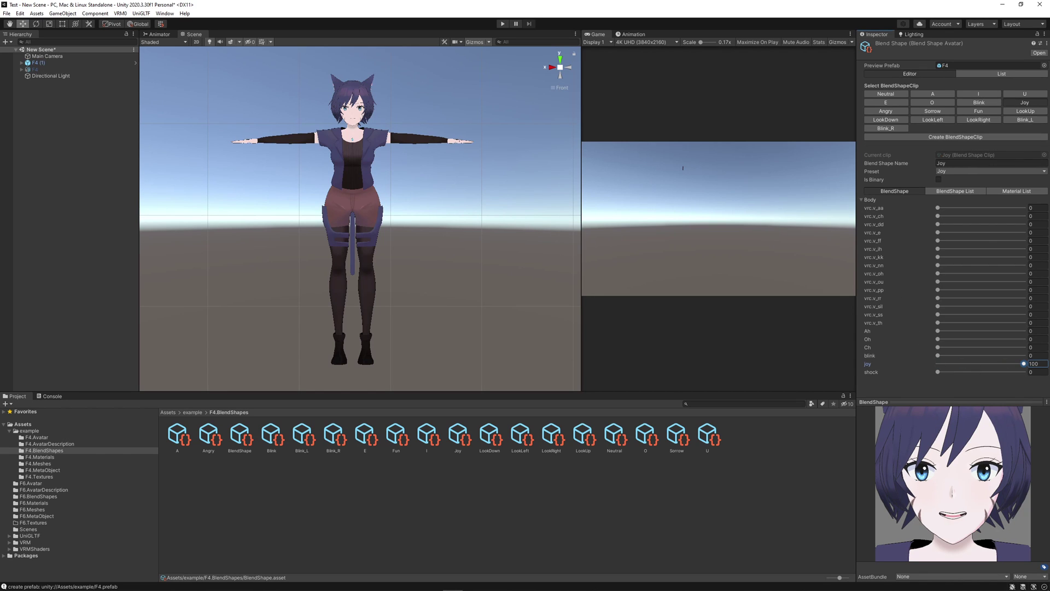
# Create a blend shape clip named shock in the F4.BlendShapes folder and set the Body's shock blend shape to its maximum
pyautogui.click(939, 136)
pyautogui.write('sh')
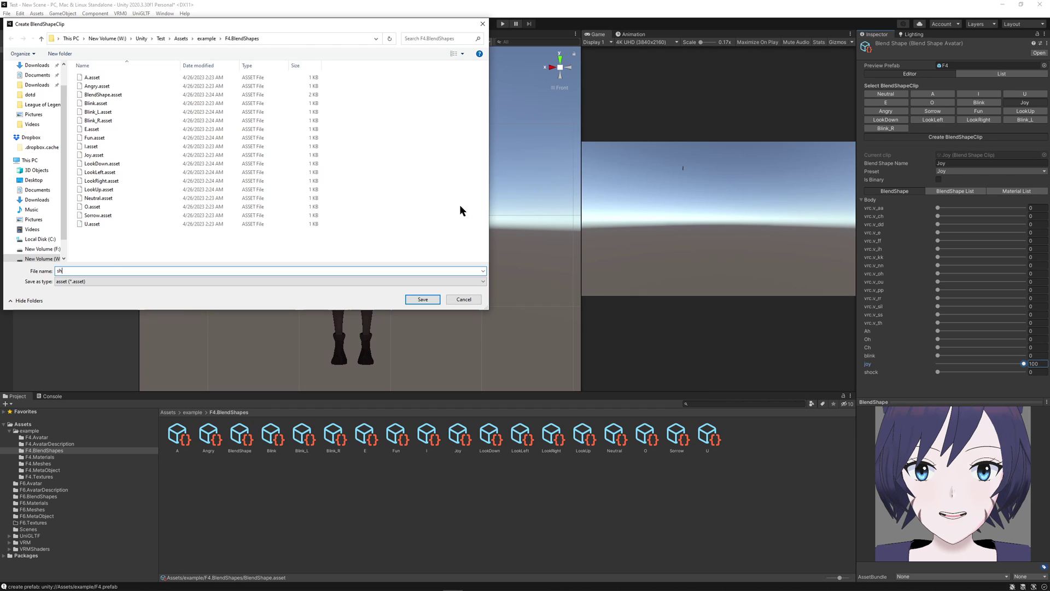
pyautogui.write('ock')
pyautogui.press('Return')
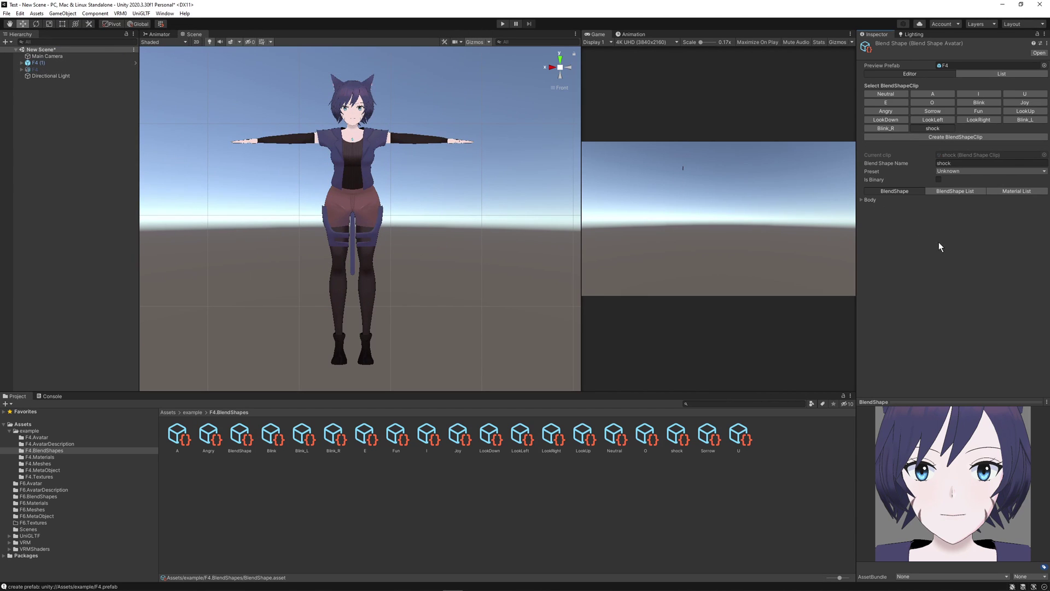
pyautogui.moveTo(938, 373); pyautogui.dragTo(1026, 372)
# Open the VRM 0.x exporter with F4 (1) as the export root
pyautogui.click(47, 56)
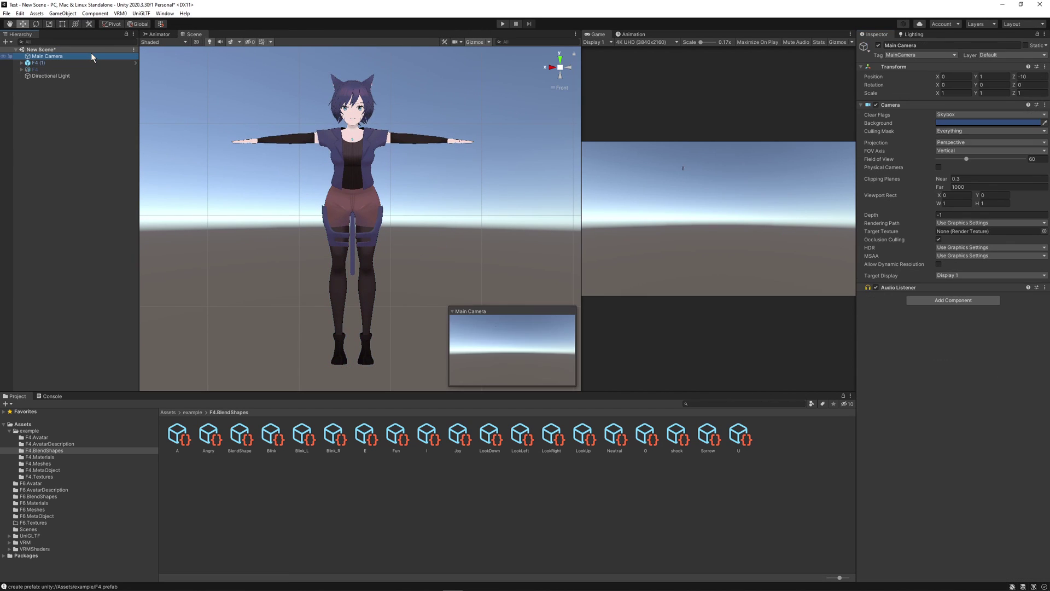
pyautogui.click(93, 62)
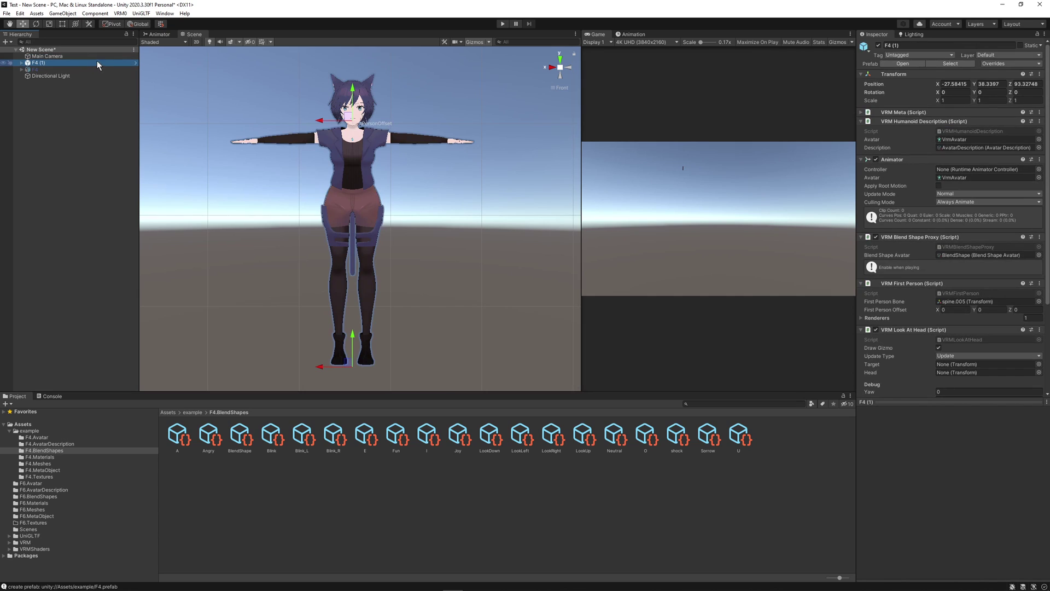
pyautogui.click(121, 14)
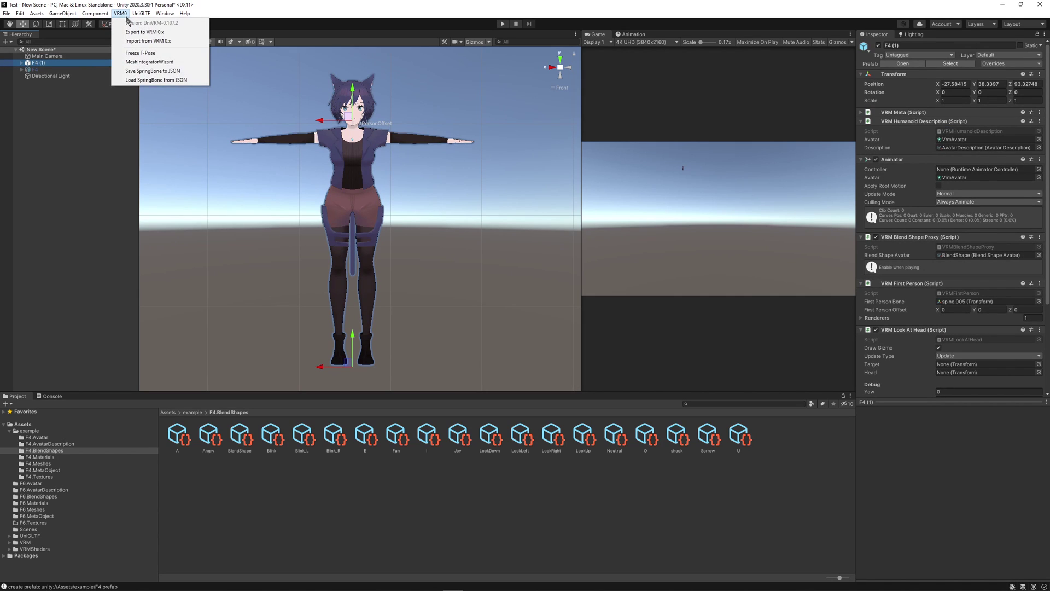
pyautogui.click(144, 32)
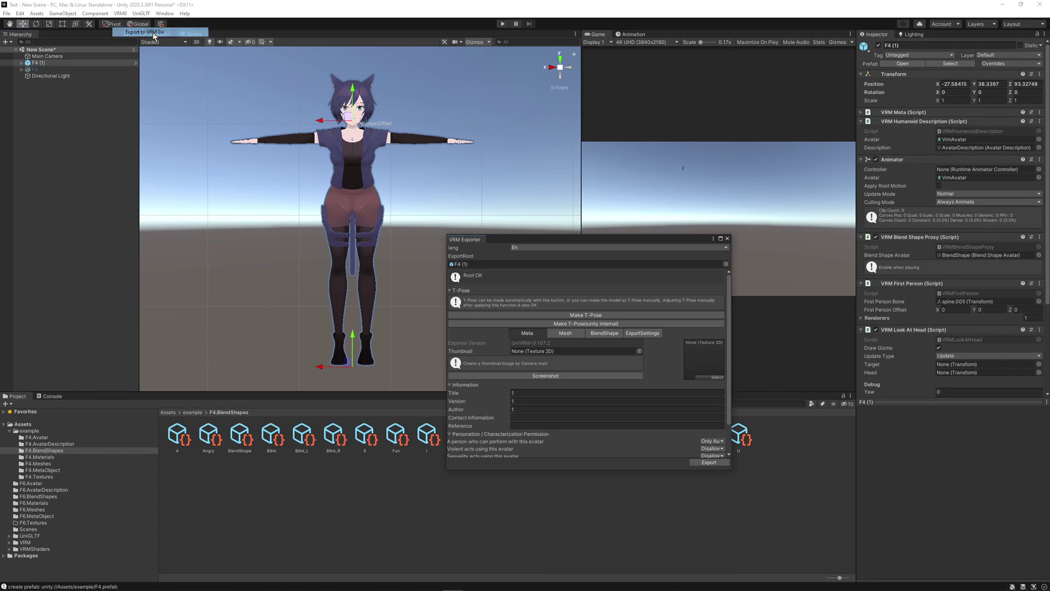
# Set the VRM title to test and export the model to the Desktop under the suggested file name
pyautogui.click(539, 264)
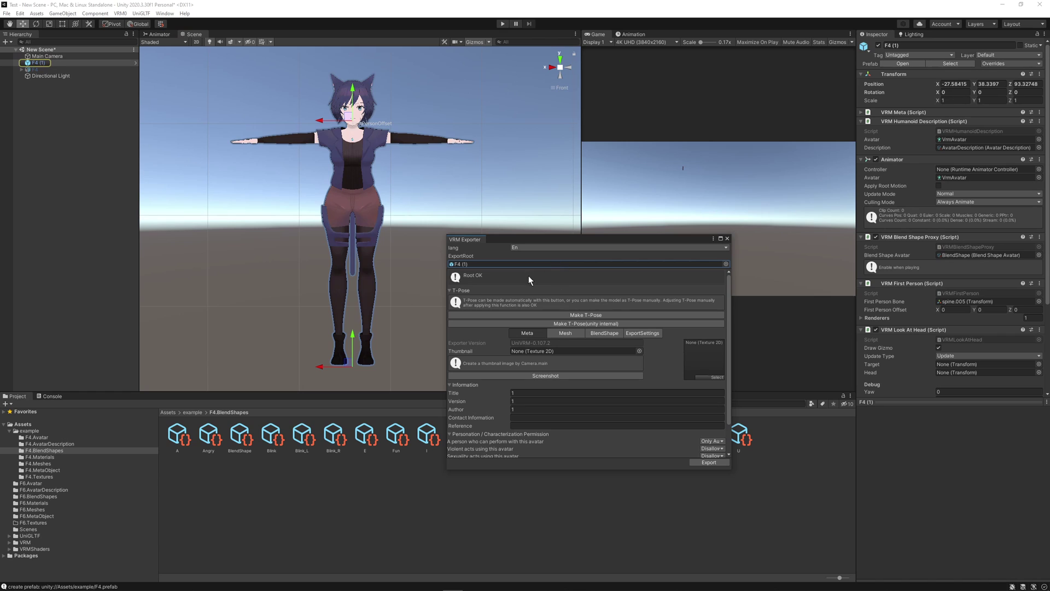
pyautogui.scroll(-2, 602, 318)
pyautogui.click(554, 359)
pyautogui.write('test')
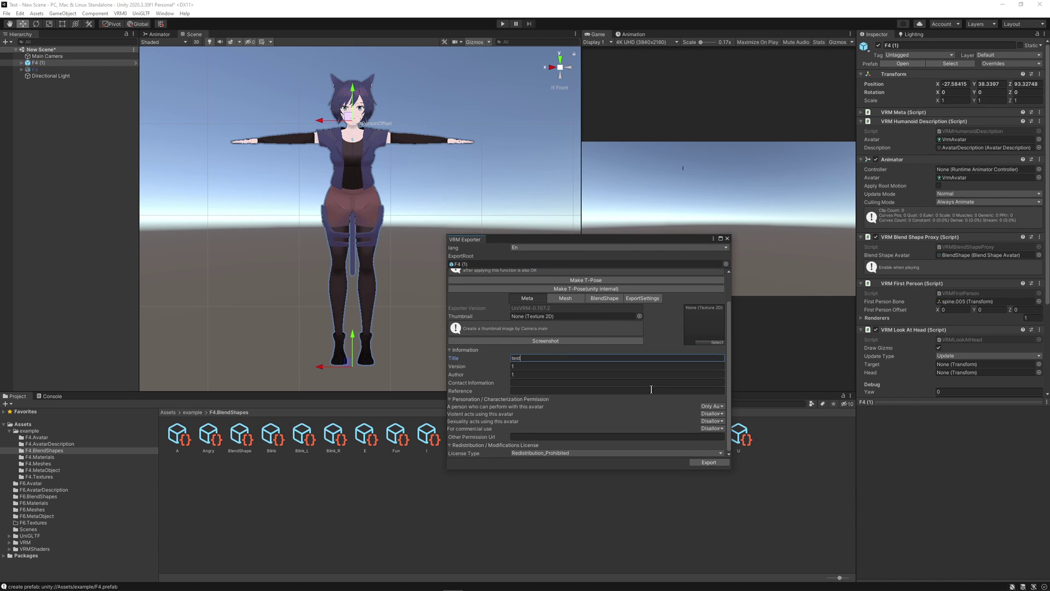
pyautogui.click(708, 463)
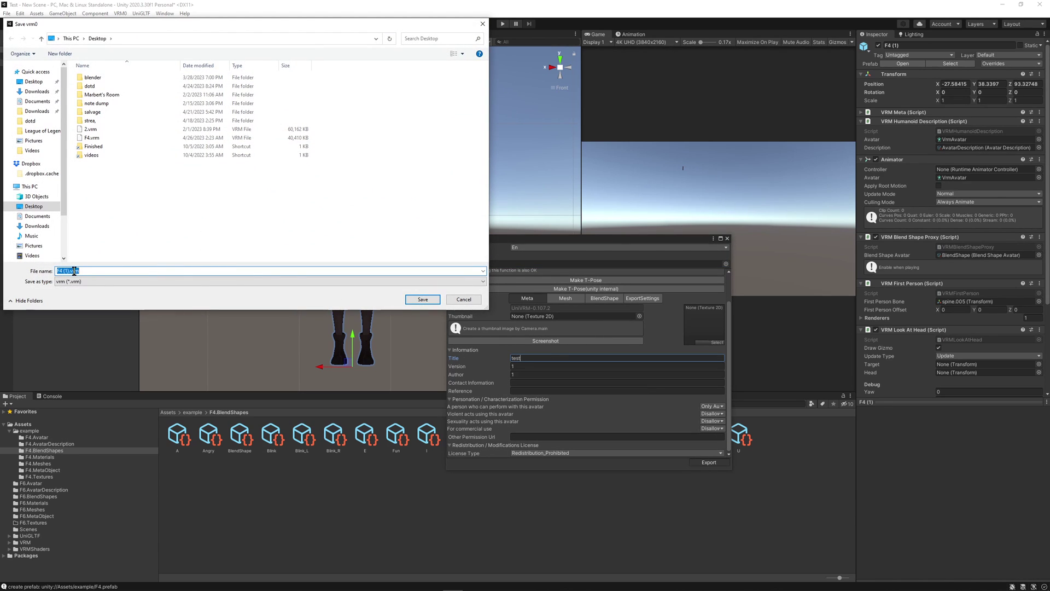
pyautogui.click(419, 300)
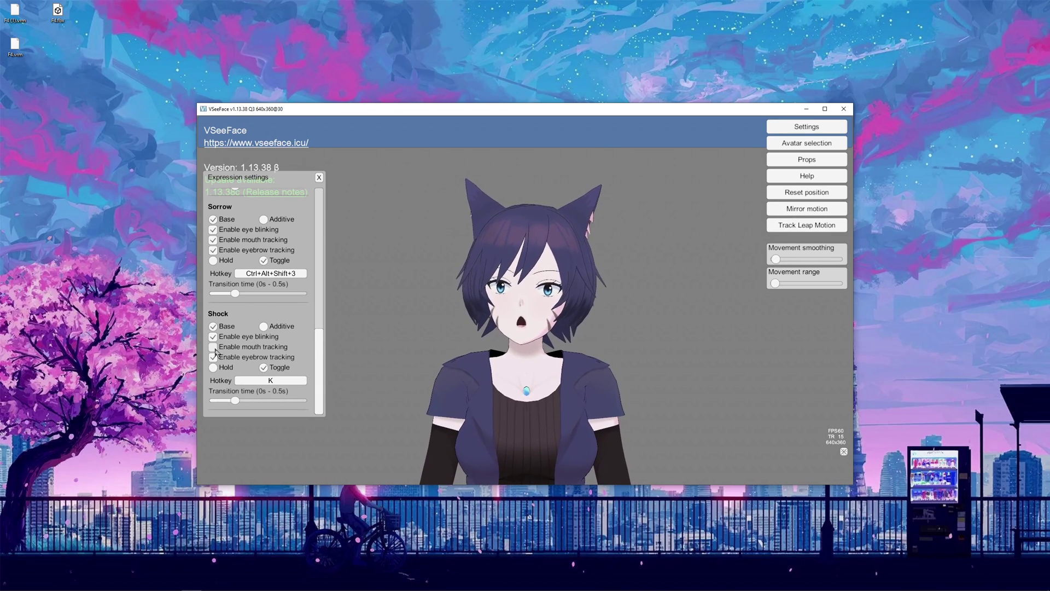
# Switch to VSeeFace and toggle the avatar's Shock expression to check it
pyautogui.press('k')
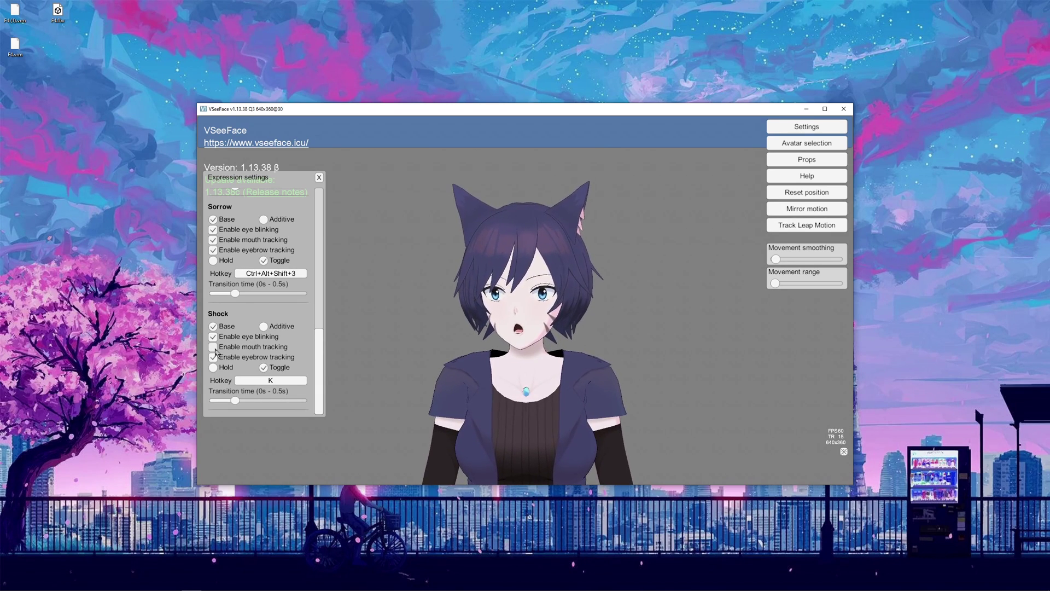
pyautogui.press('k')
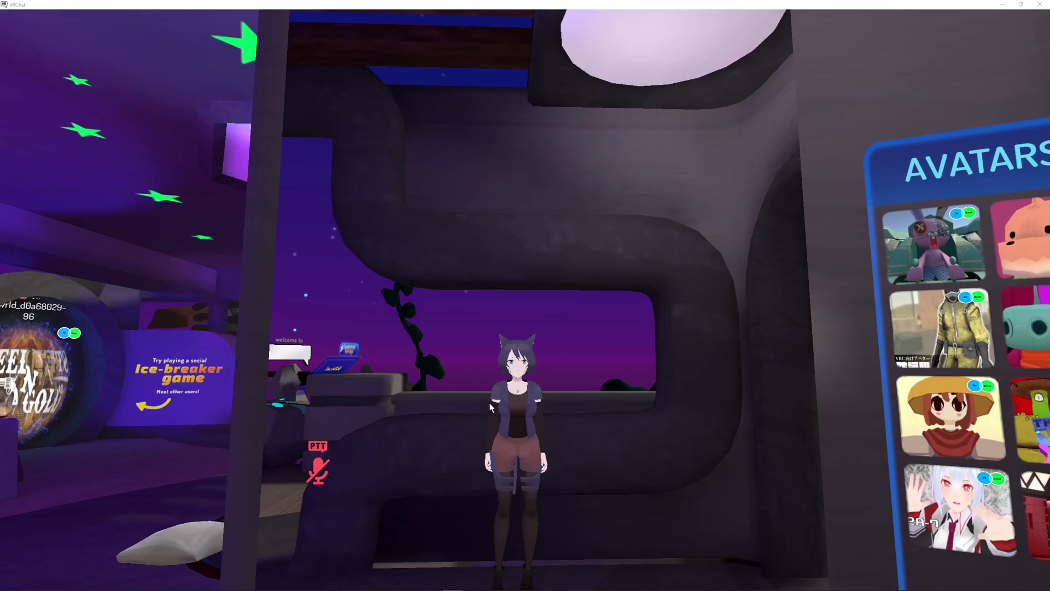
pyautogui.click(489, 404)
pyautogui.press('w')
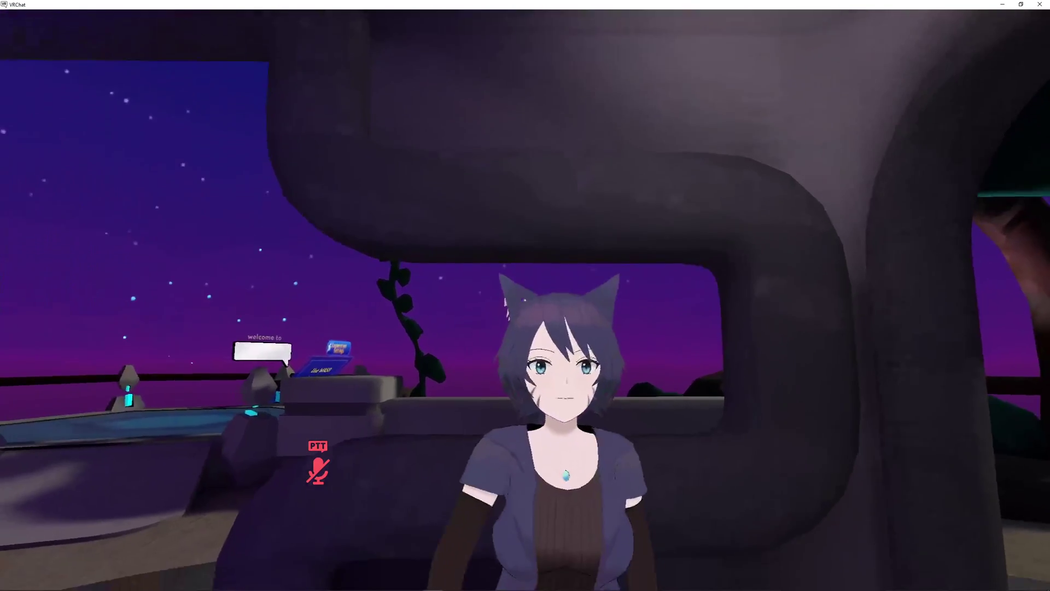
pyautogui.press('a')
pyautogui.press('s')
pyautogui.press('d')
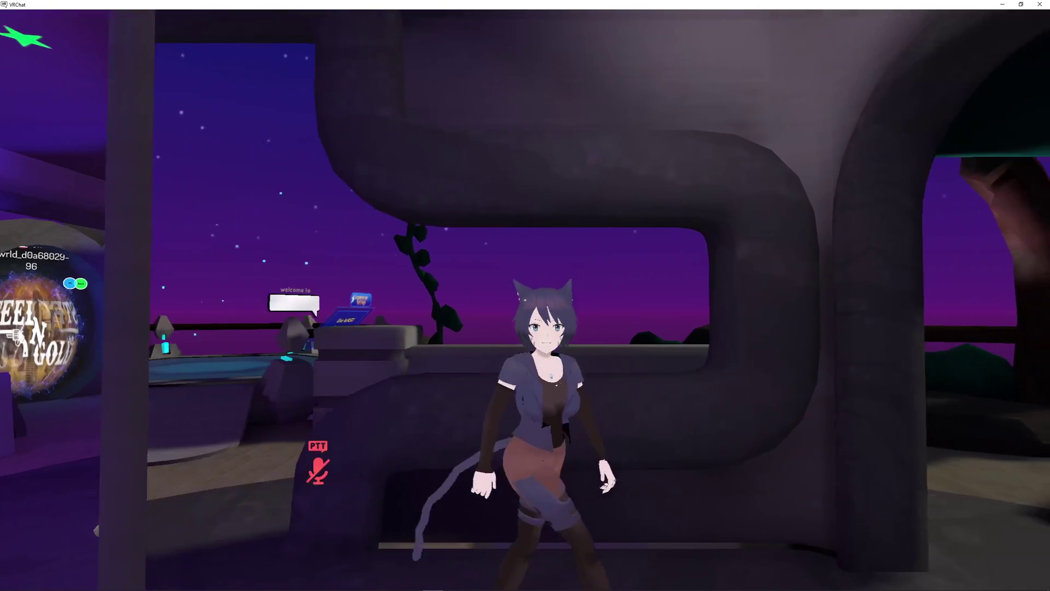
pyautogui.press('a')
pyautogui.press('d')
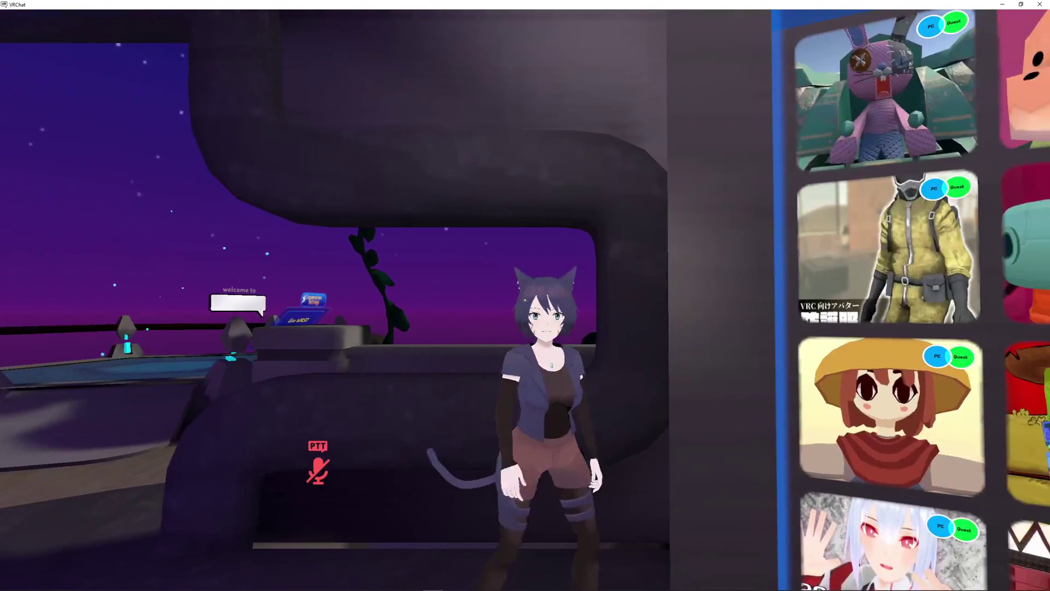
pyautogui.press('a')
pyautogui.press('a')
pyautogui.press('d')
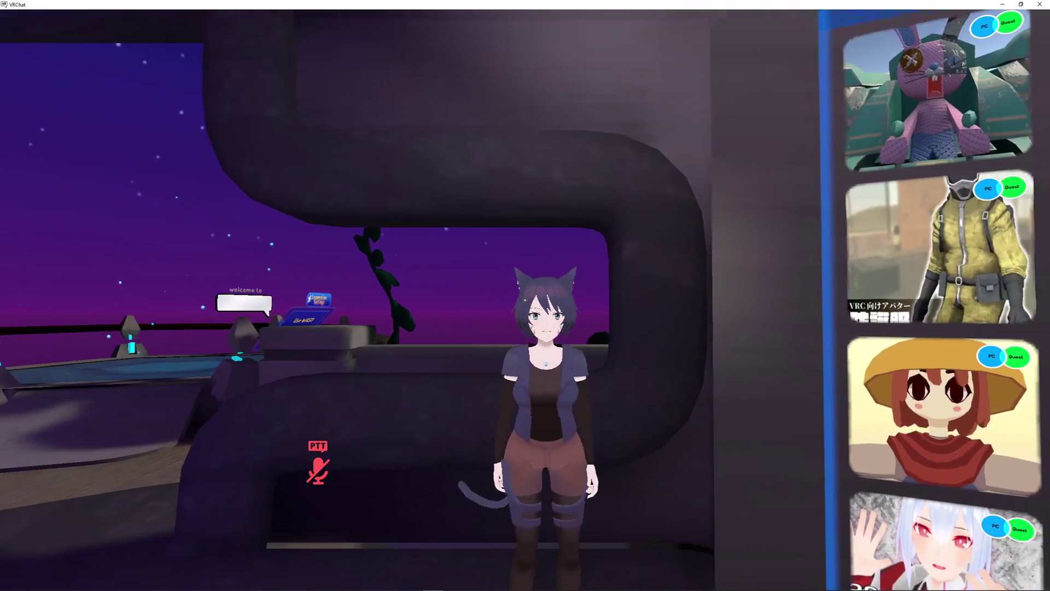
pyautogui.press('a')
pyautogui.press('d')
pyautogui.press('space')
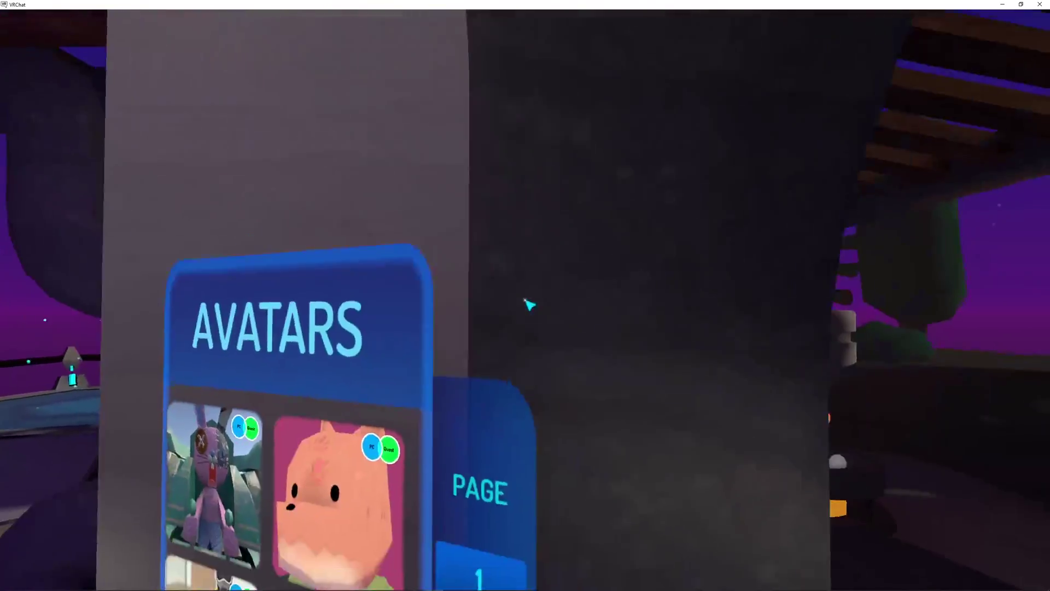
pyautogui.press('a')
pyautogui.press('a')
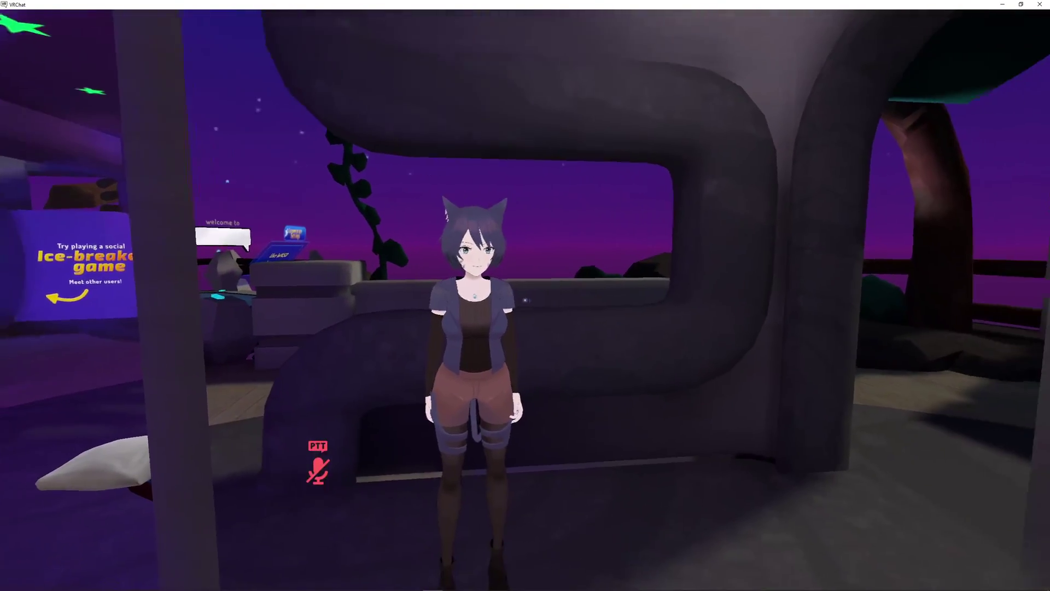
pyautogui.press('d')
pyautogui.press('s')
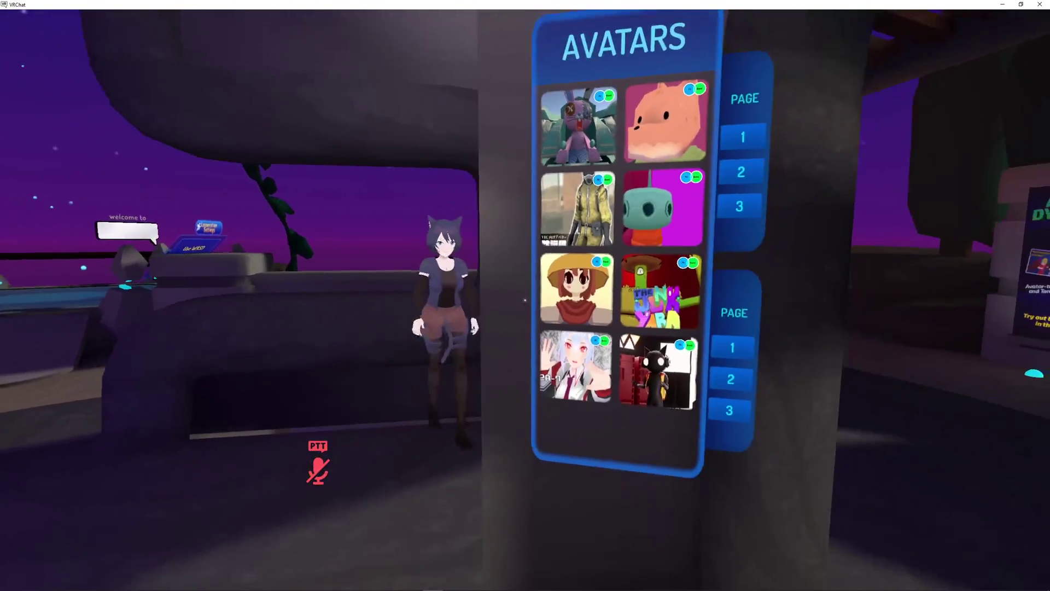
pyautogui.press('w')
pyautogui.press('s')
pyautogui.press('a')
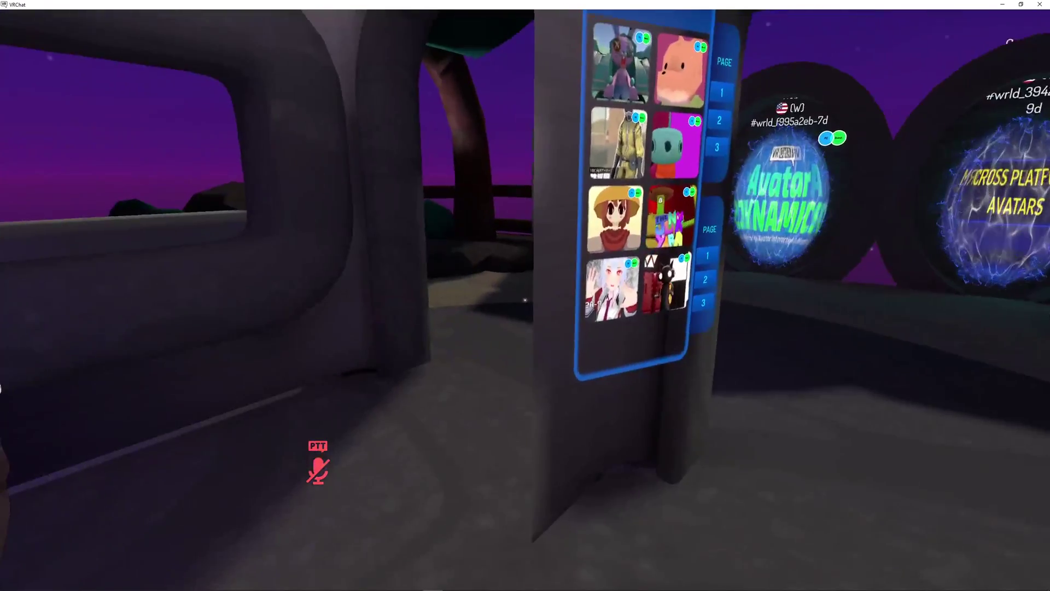
pyautogui.press('d')
pyautogui.press('s')
pyautogui.press('w')
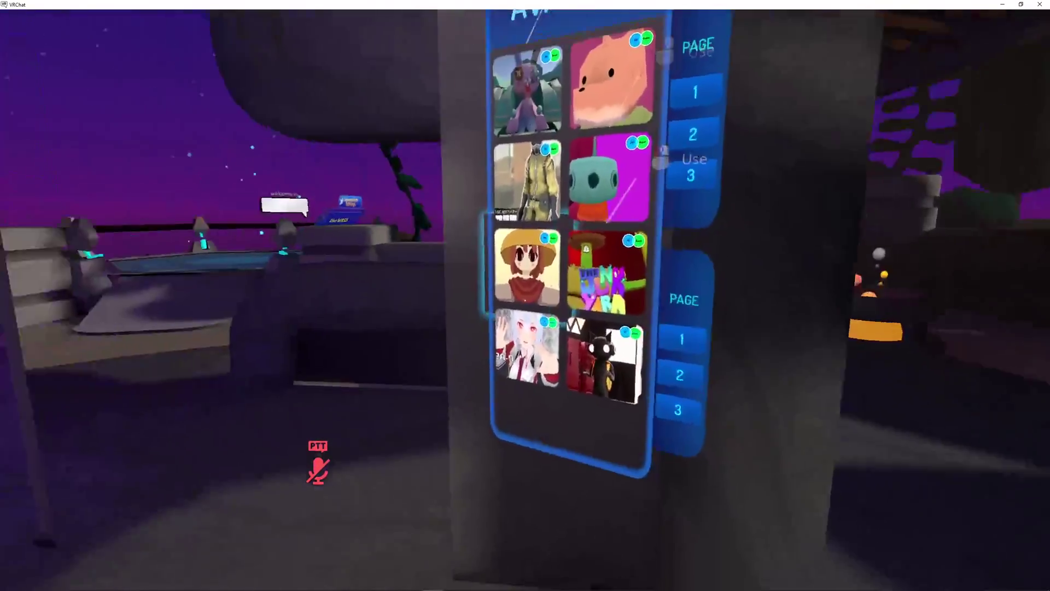
pyautogui.press('w')
pyautogui.press('d')
pyautogui.press('a')
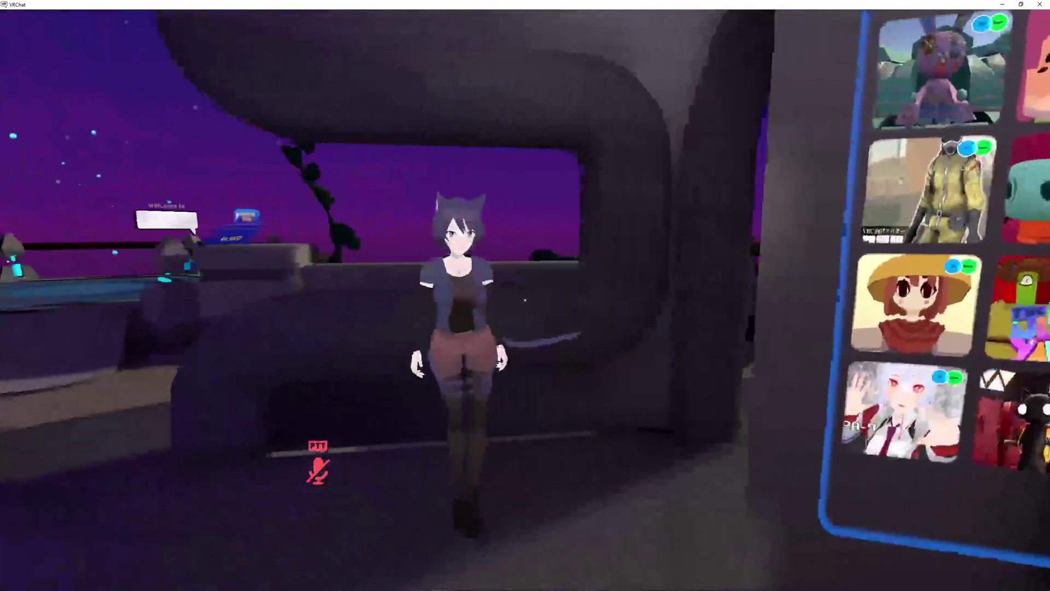
pyautogui.press('s')
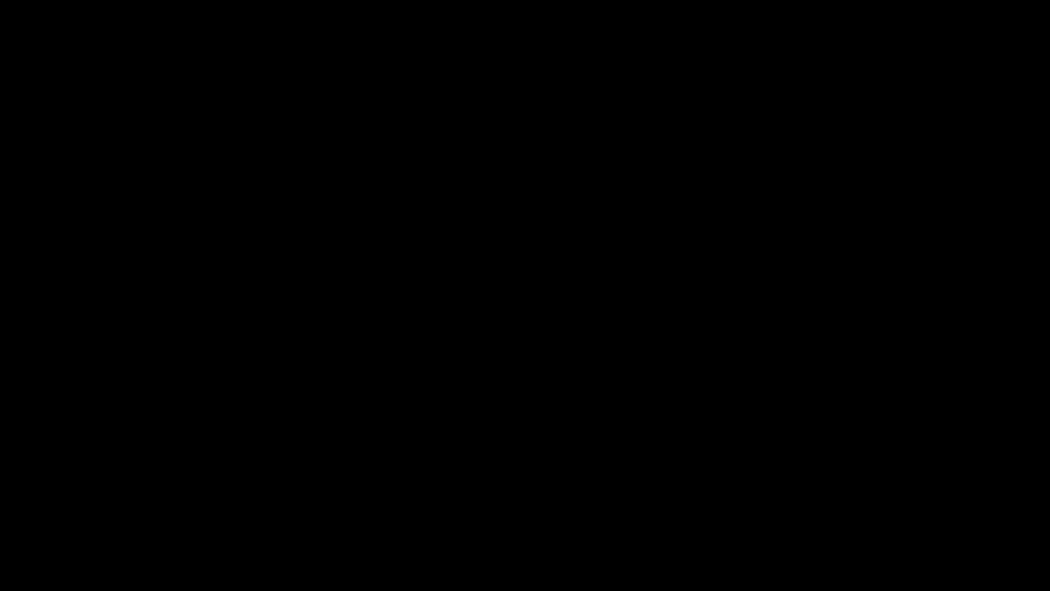